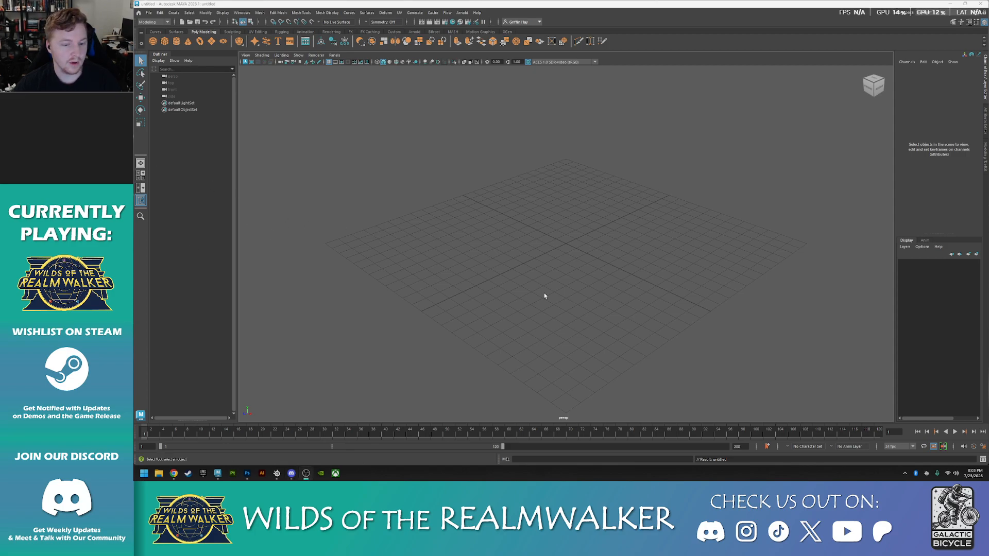
- Switch the single perspective viewport to the four-view layout
left_click_drag(583, 326, 556, 284, "alt")
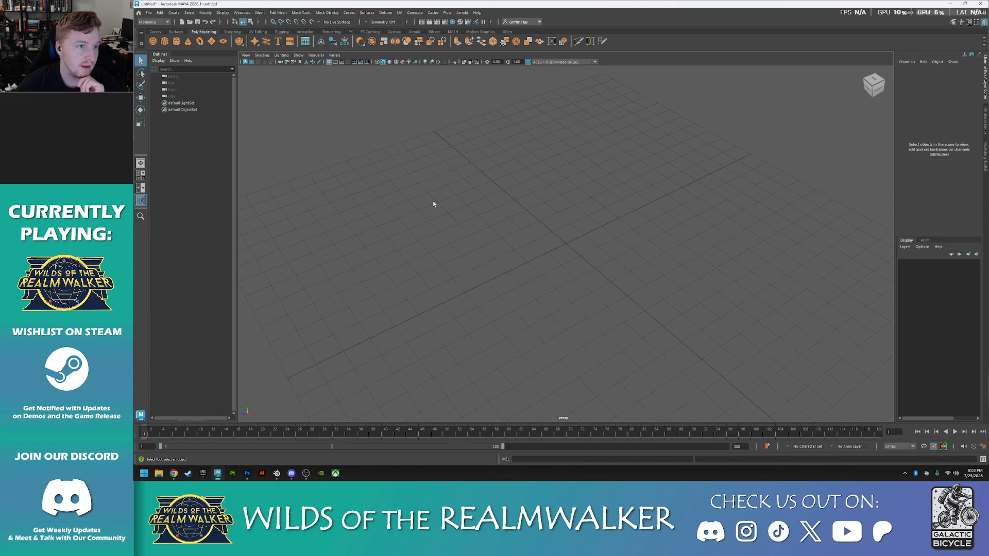
key("ctrl+space")
key("ctrl+space")
key("space")
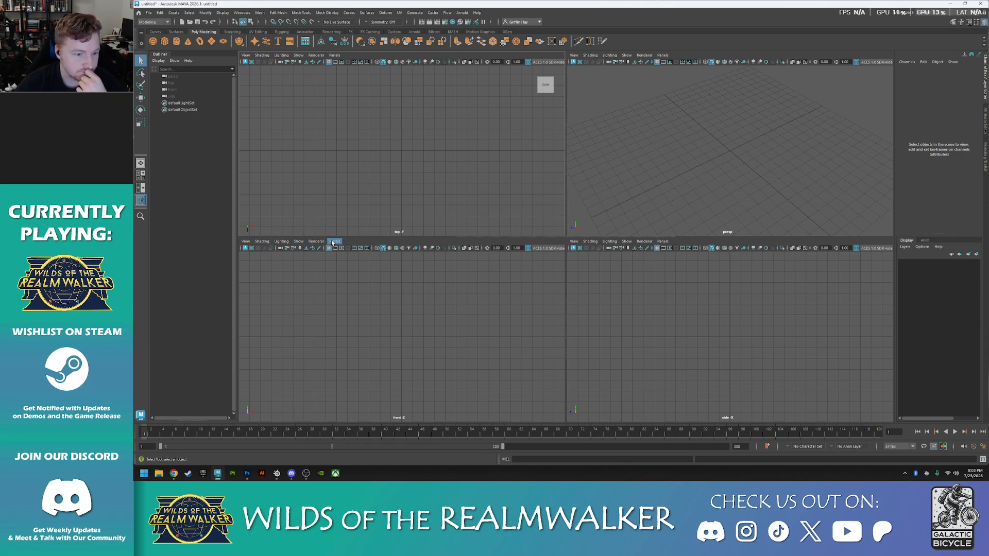
- Import Mamut_FrontProfile.png from the Galactic Bicycle 3D art folder as an image plane in the front view
left_click(246, 242)
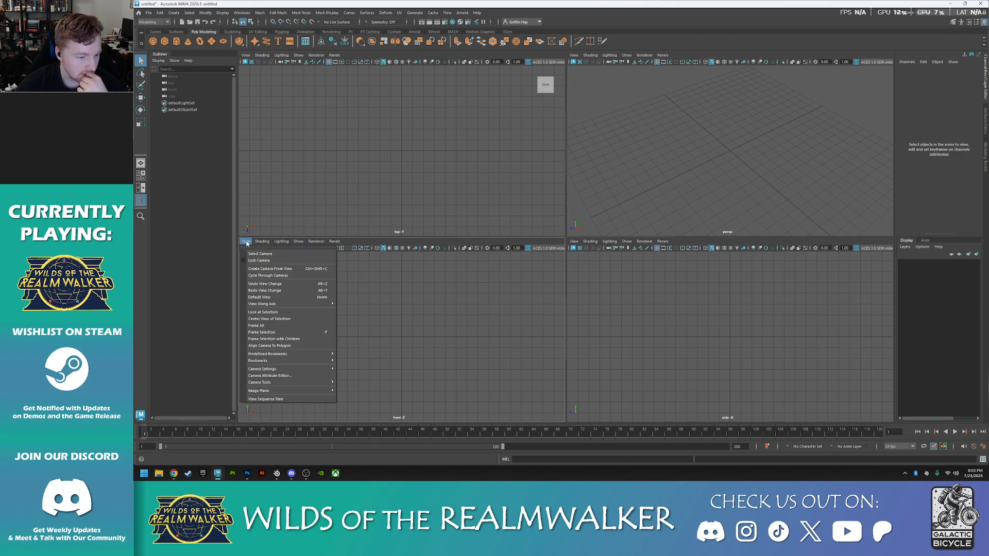
mouse_move(278, 390)
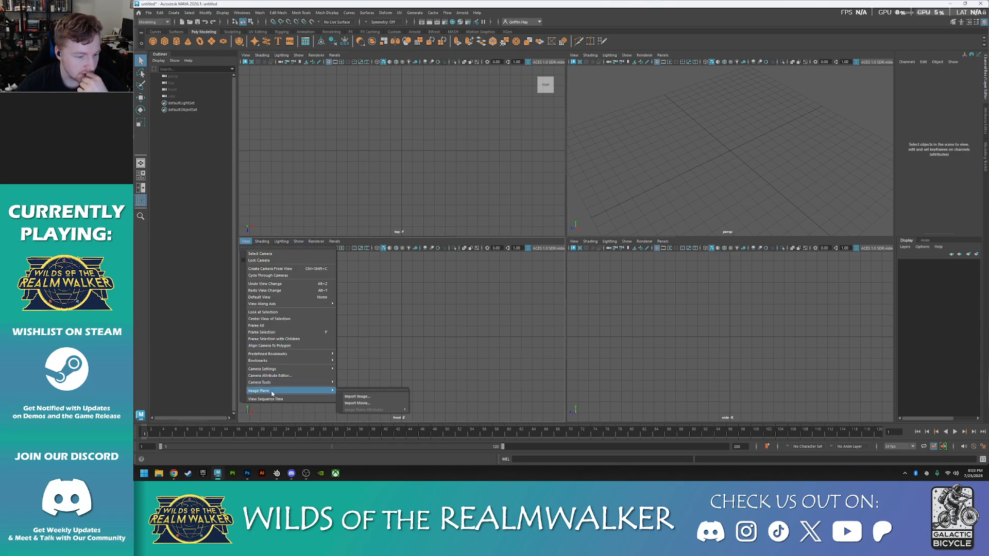
left_click(368, 397)
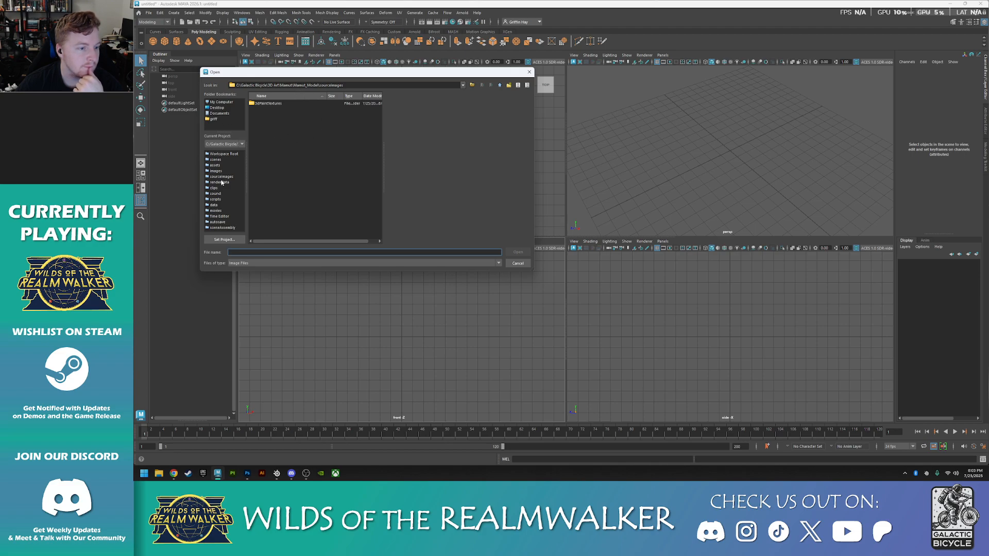
left_click(221, 103)
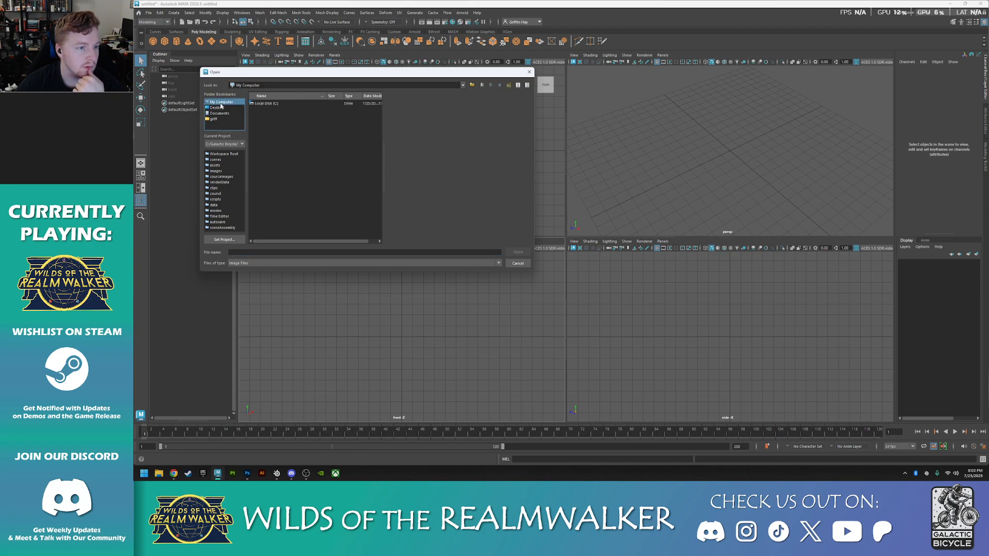
double_click(265, 104)
double_click(278, 111)
double_click(277, 104)
double_click(277, 104)
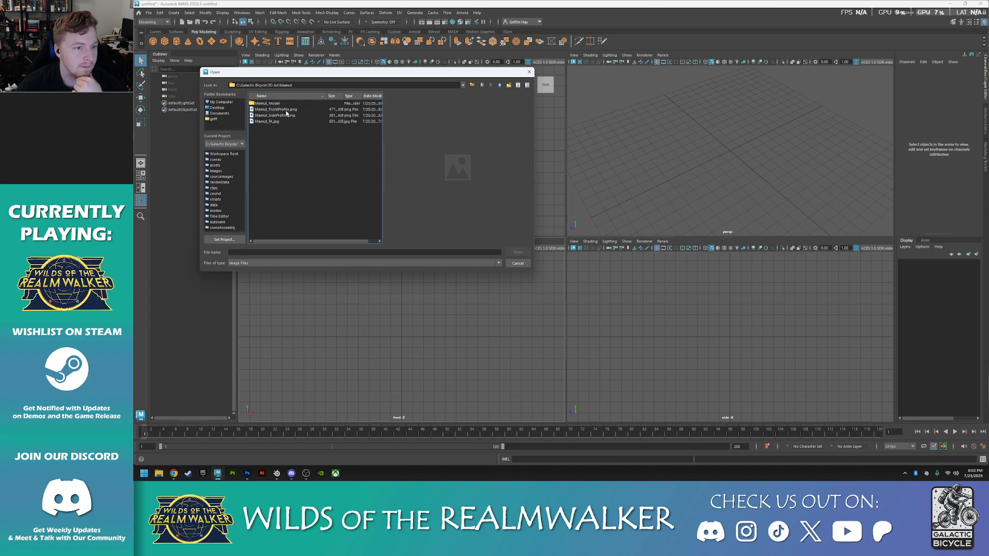
double_click(286, 109)
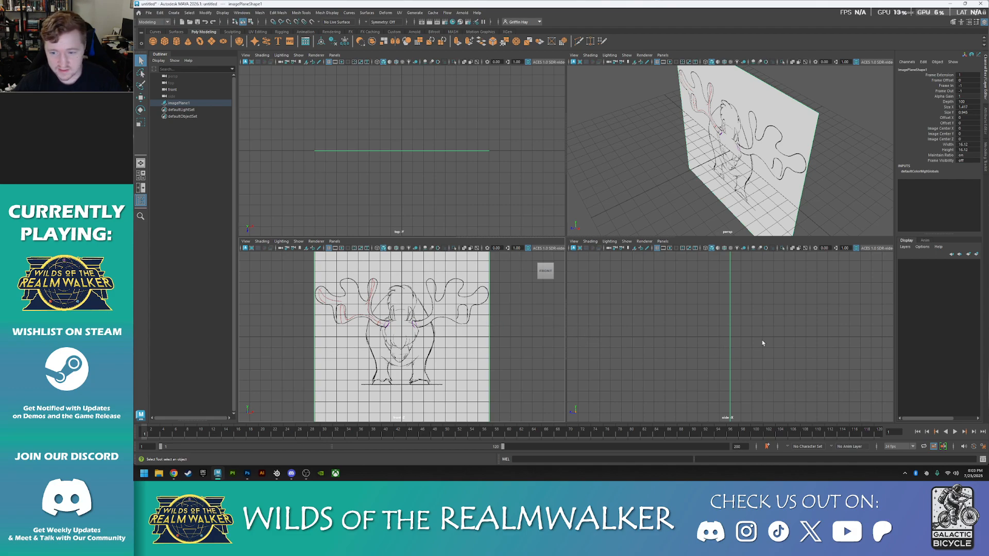
- Import Mamut_SideProfile.png from the same art folder as an image plane in the side view
left_click(573, 241)
mouse_move(615, 391)
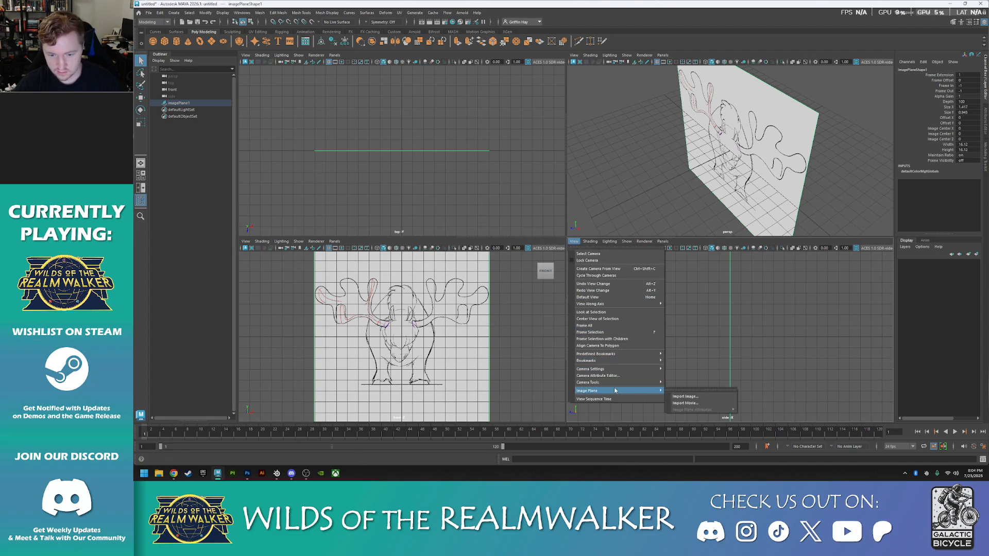
left_click(684, 396)
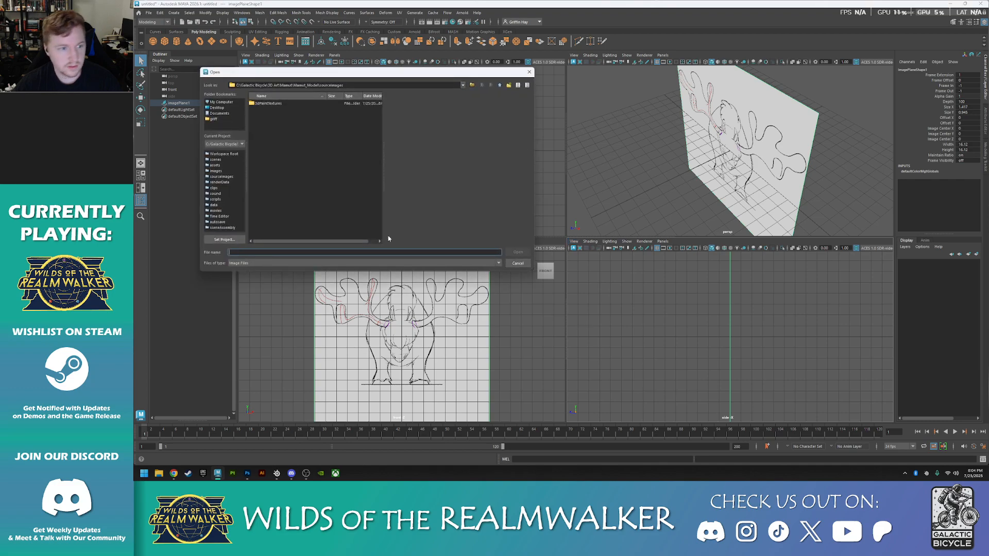
left_click(228, 104)
double_click(267, 104)
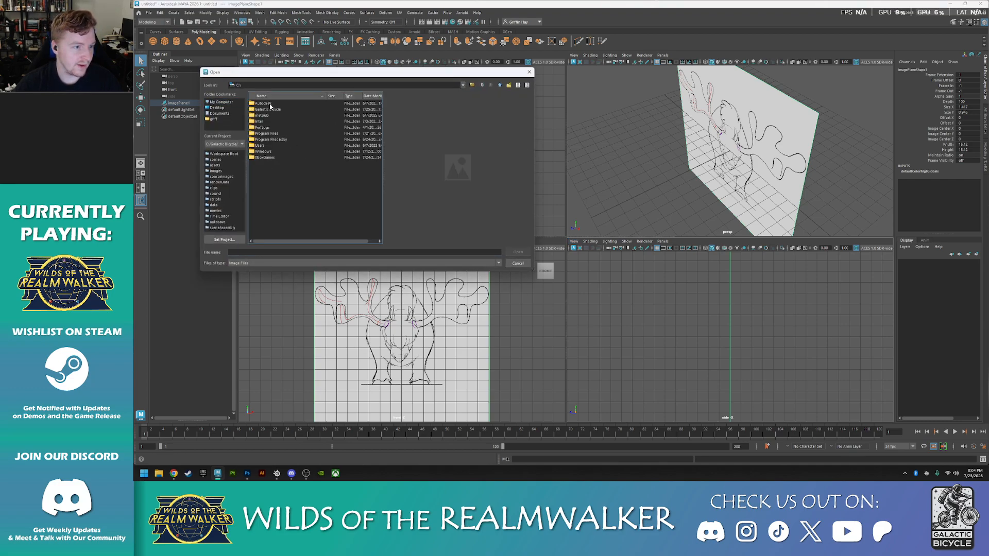
double_click(273, 112)
double_click(266, 105)
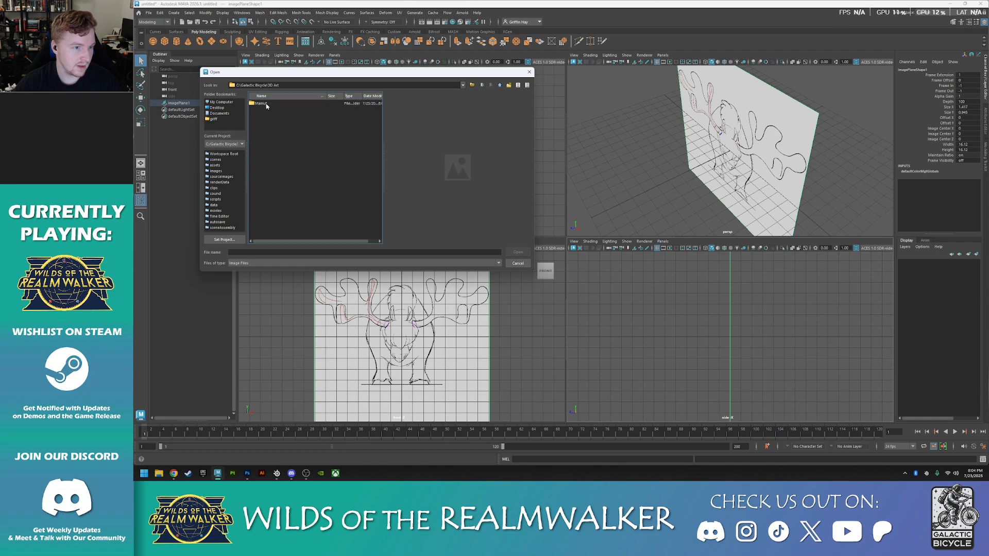
double_click(266, 105)
double_click(277, 116)
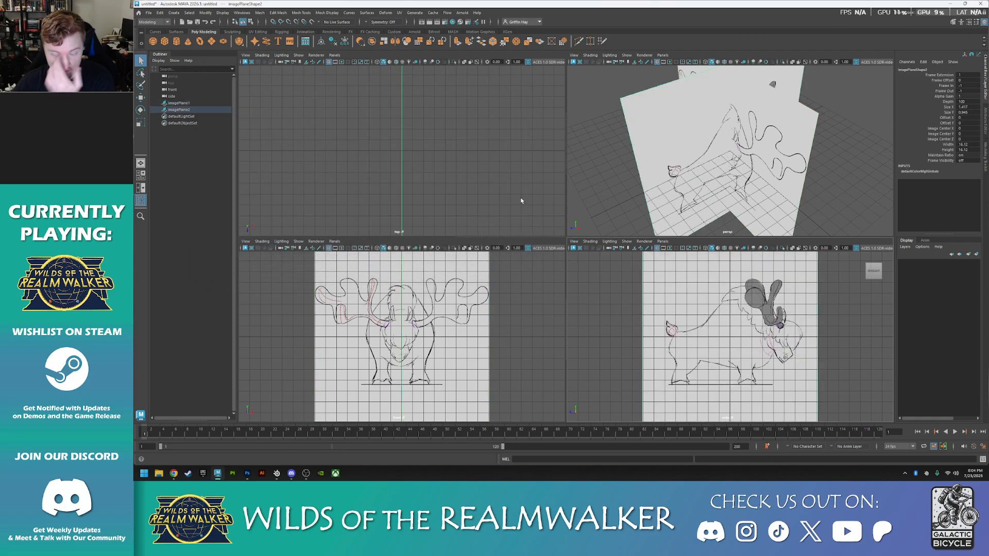
- Examine the side and front reference drawings one after the other in a maximized view, returning to the four-view layout
right_click_drag(733, 334, 831, 337, "alt")
key("space")
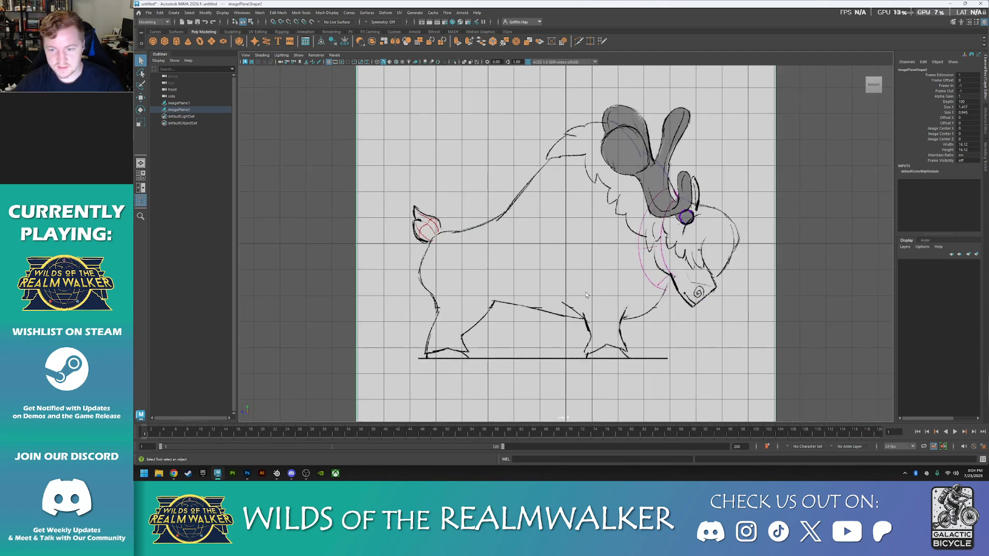
scroll(581, 292, "down", 3)
key("space")
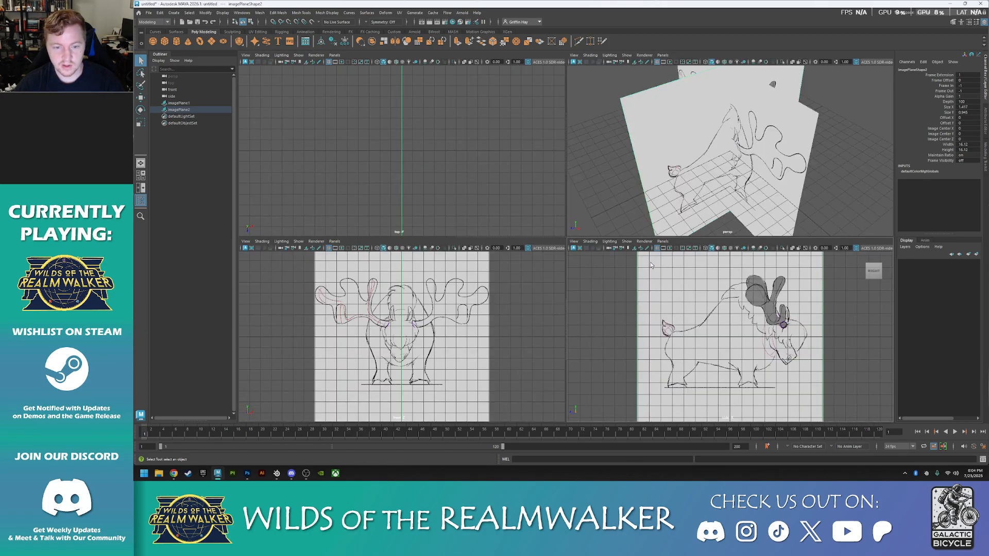
key("space")
scroll(539, 322, "down", 2)
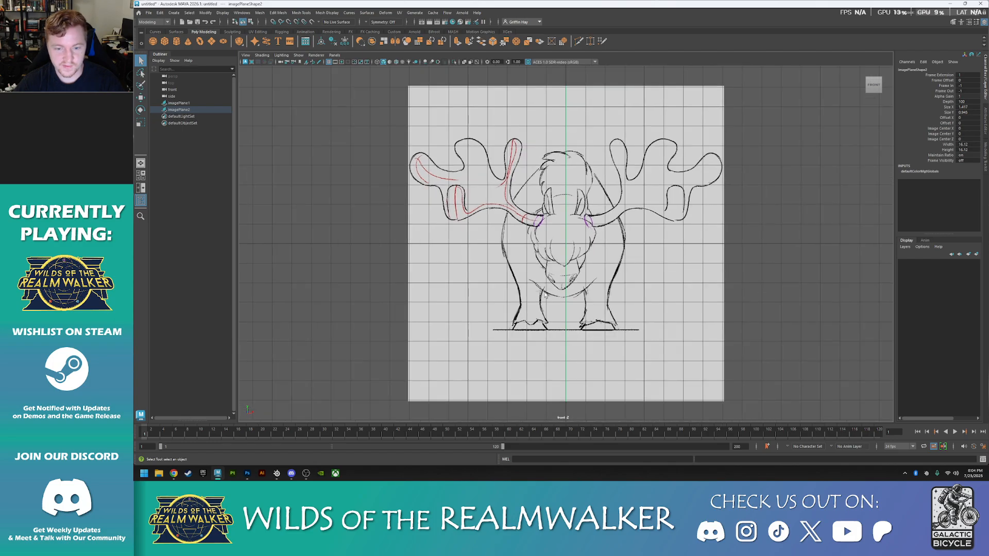
key("space")
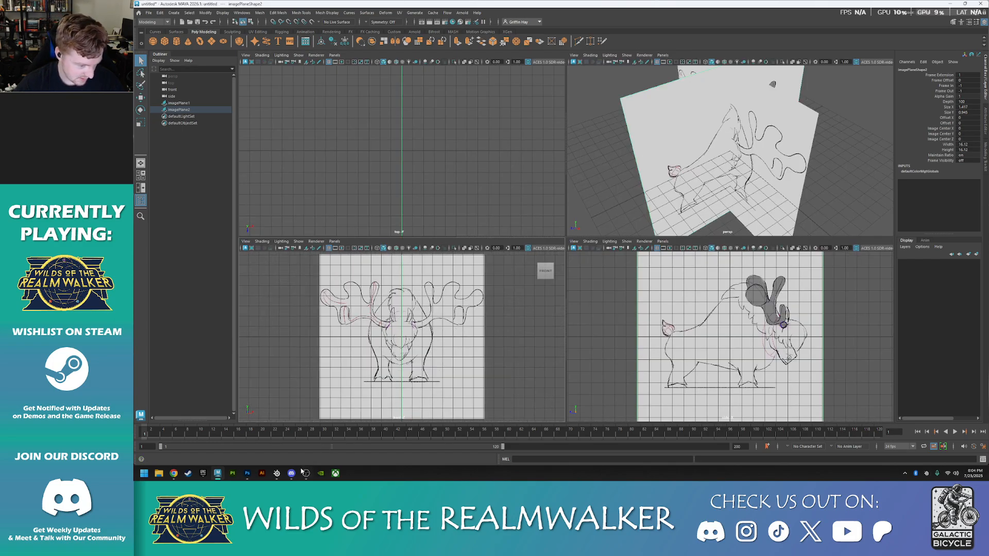
- Switch to Photoshop and show only the Background layer of Mamut_TA.jpg, hiding Layer 1, Layer 2 and Layer 3
left_click(247, 473)
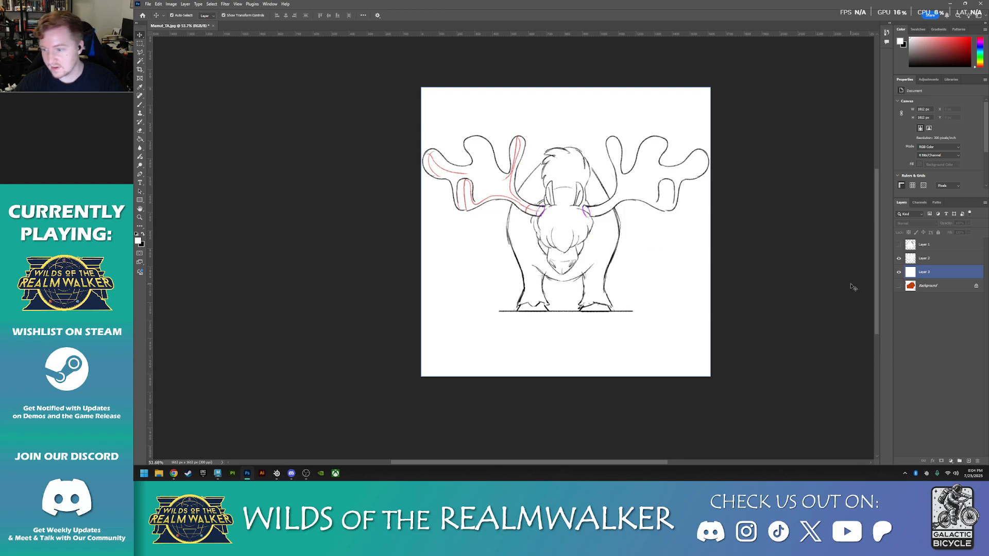
left_click(898, 287)
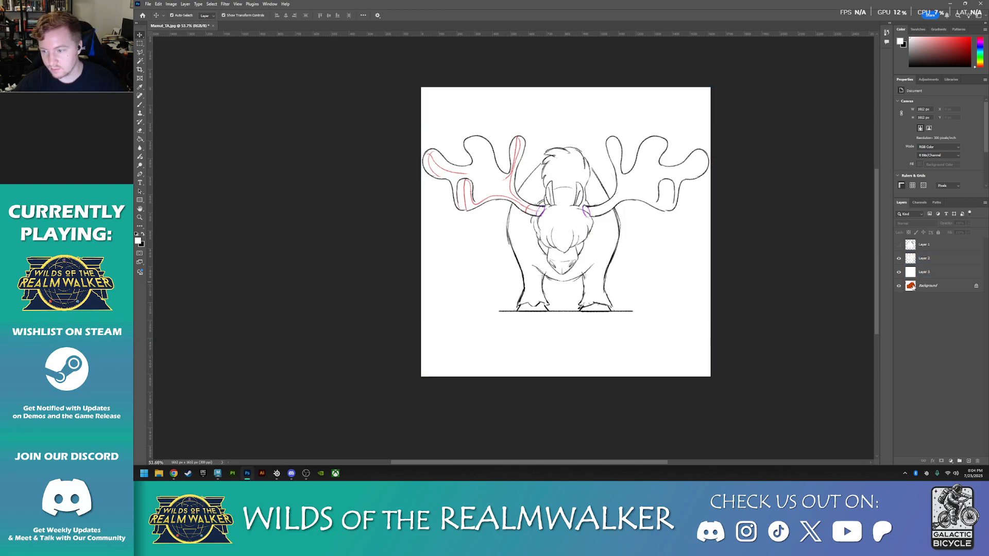
left_click(898, 272)
left_click(898, 259)
left_click(899, 244)
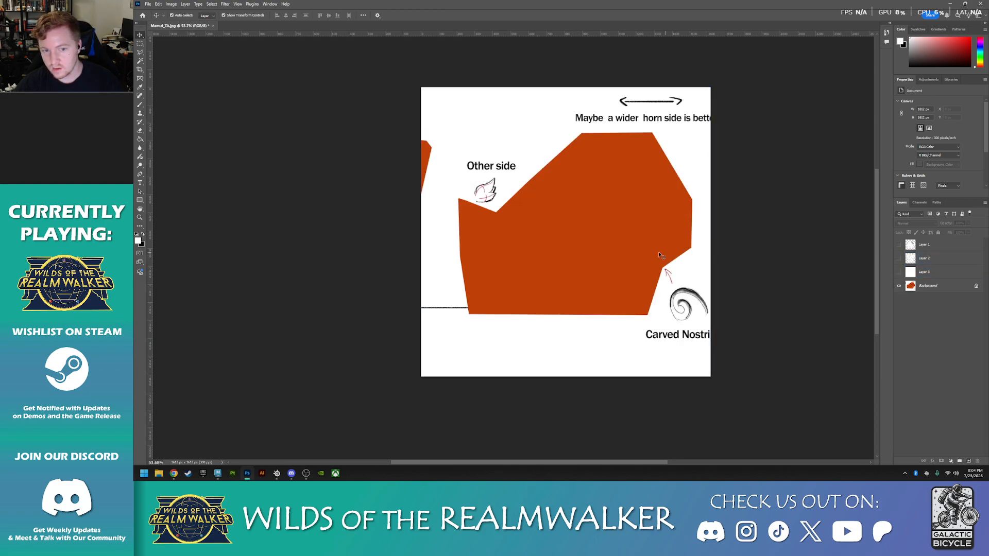
- Unlock the Background layer and try to shift it sideways across the canvas
mouse_move(522, 244)
left_mouse_down()
mouse_move(627, 255)
mouse_move(591, 254)
left_mouse_up()
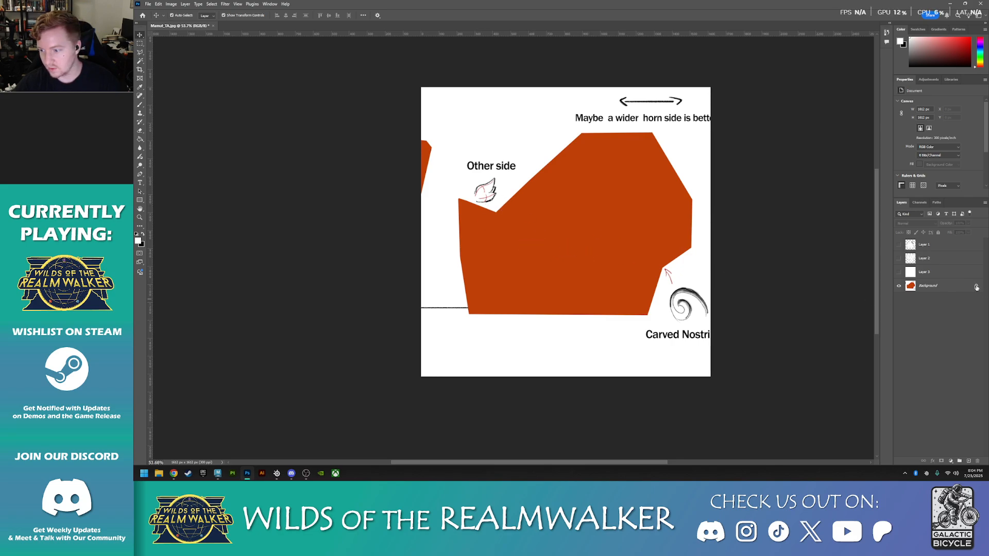
left_click(976, 287)
left_click_drag(467, 199, 622, 203)
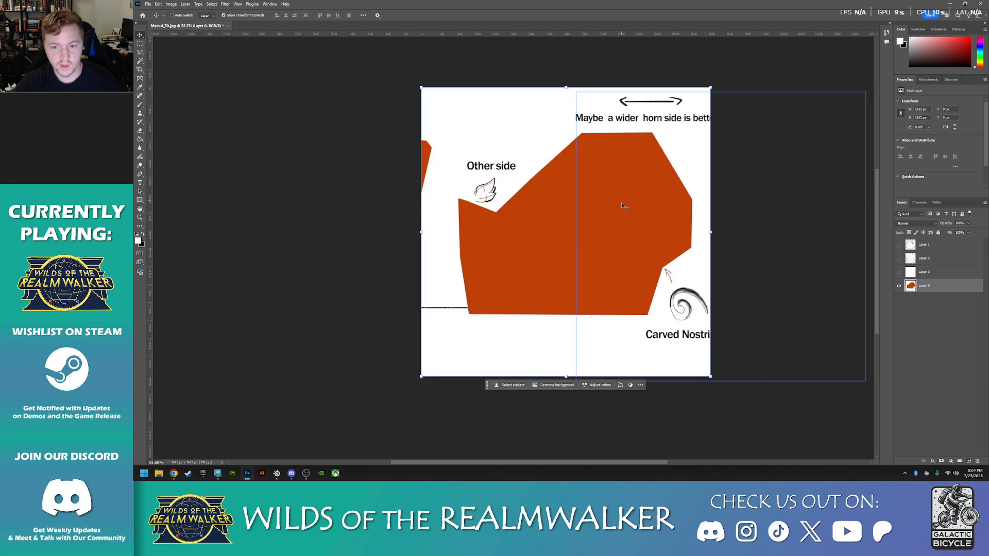
- Open Mamut_TA.jpg from File Explorer, examine the shaded creature and its front drawing up close, and close the image
left_click(158, 472)
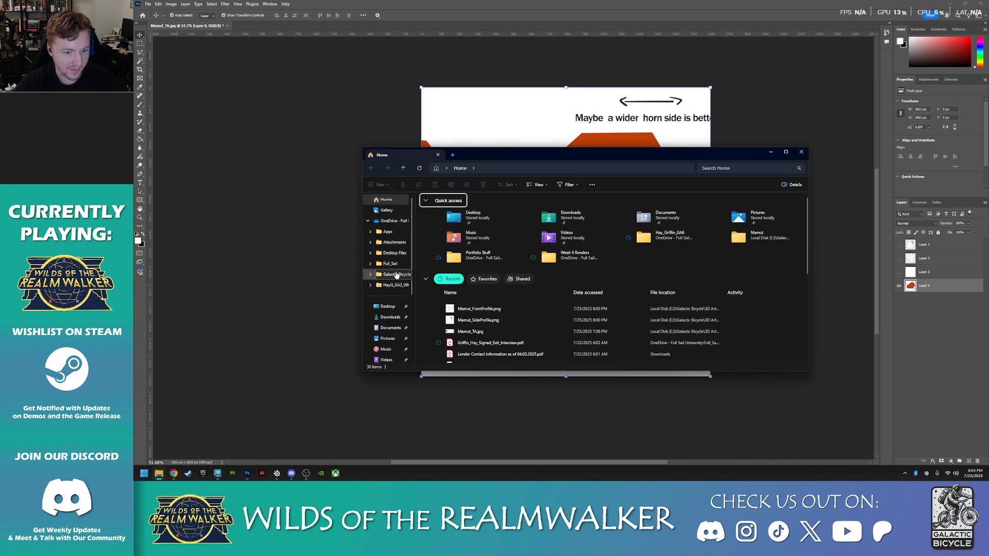
double_click(502, 332)
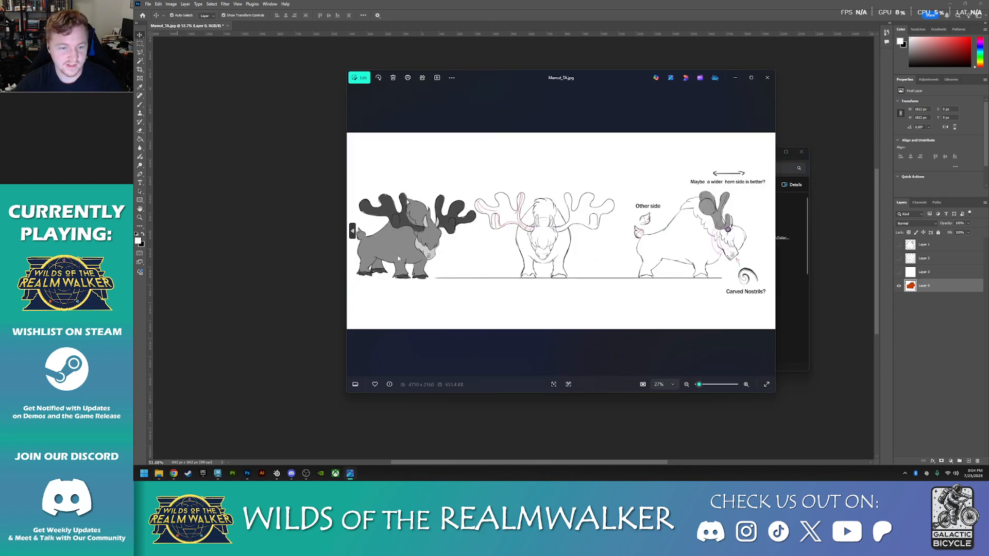
scroll(386, 237, "up", 5)
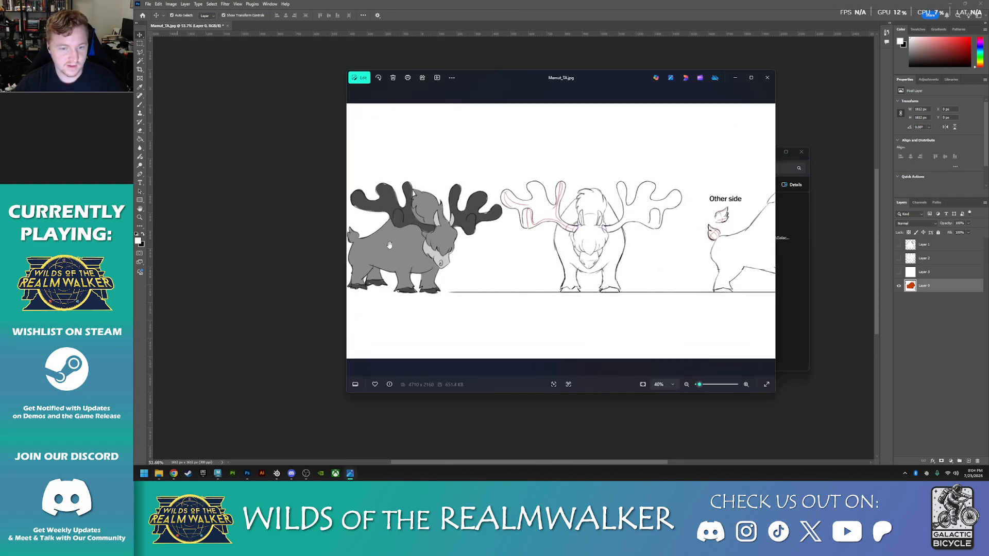
scroll(527, 258, "up", 2)
scroll(526, 259, "down", 2)
left_click_drag(526, 259, 660, 234)
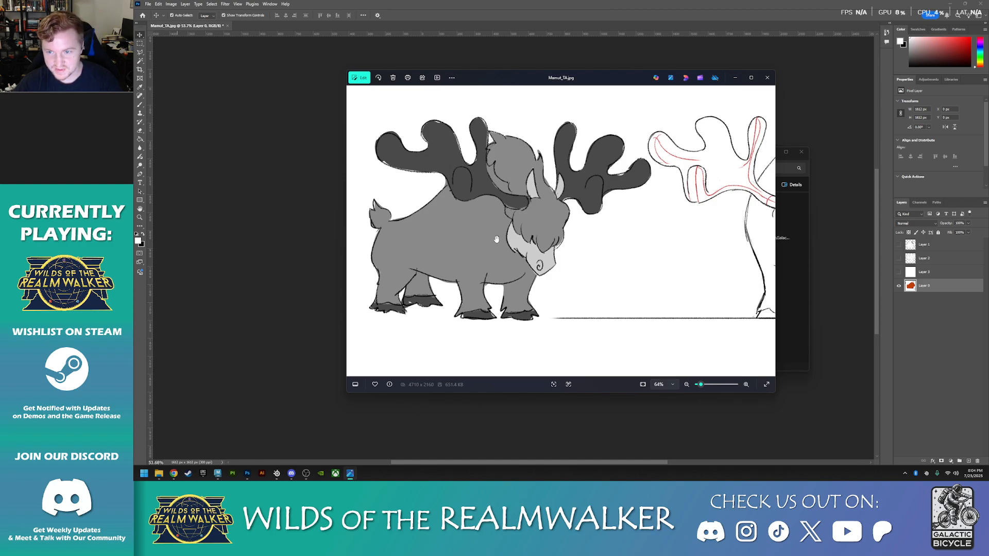
scroll(435, 251, "down", 2)
scroll(435, 250, "down", 3)
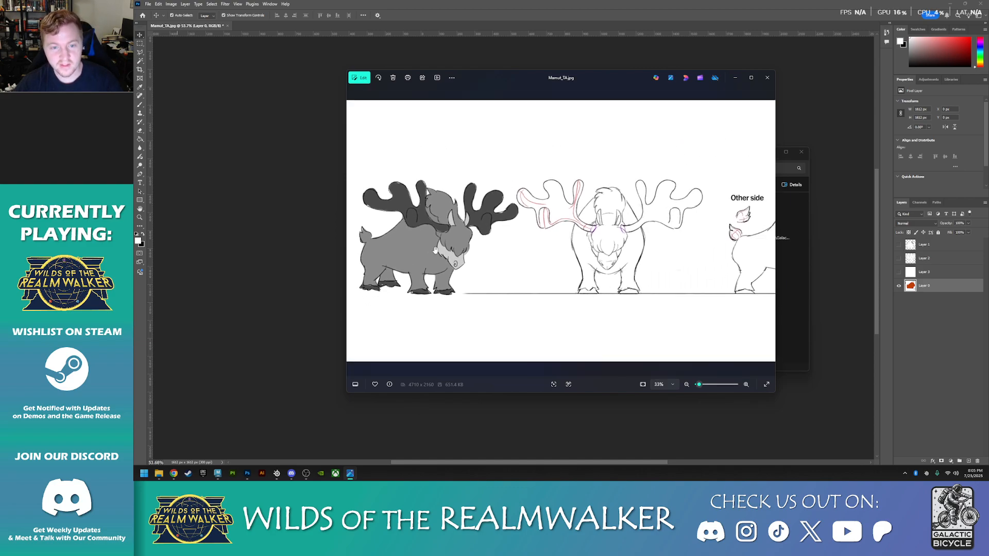
scroll(452, 251, "up", 2)
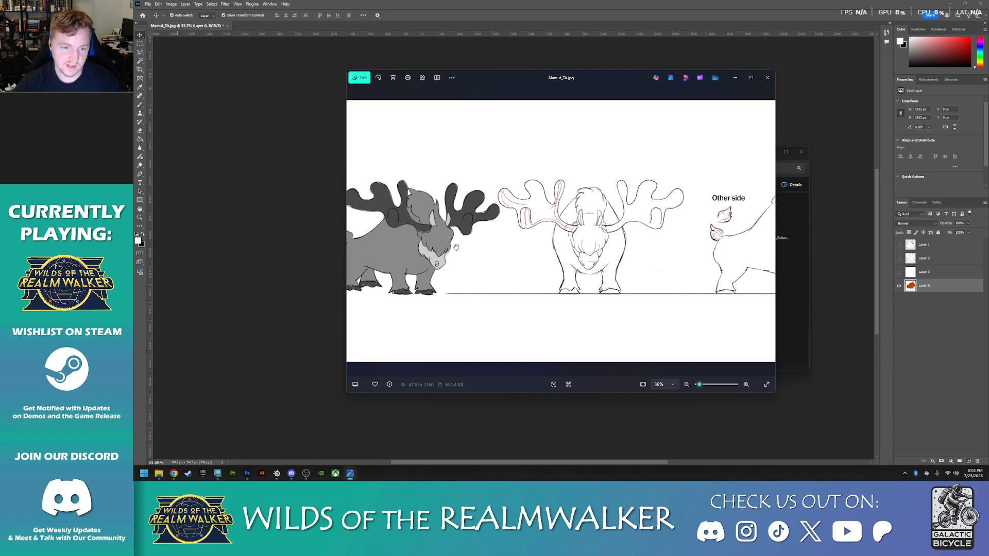
left_click_drag(517, 235, 536, 235)
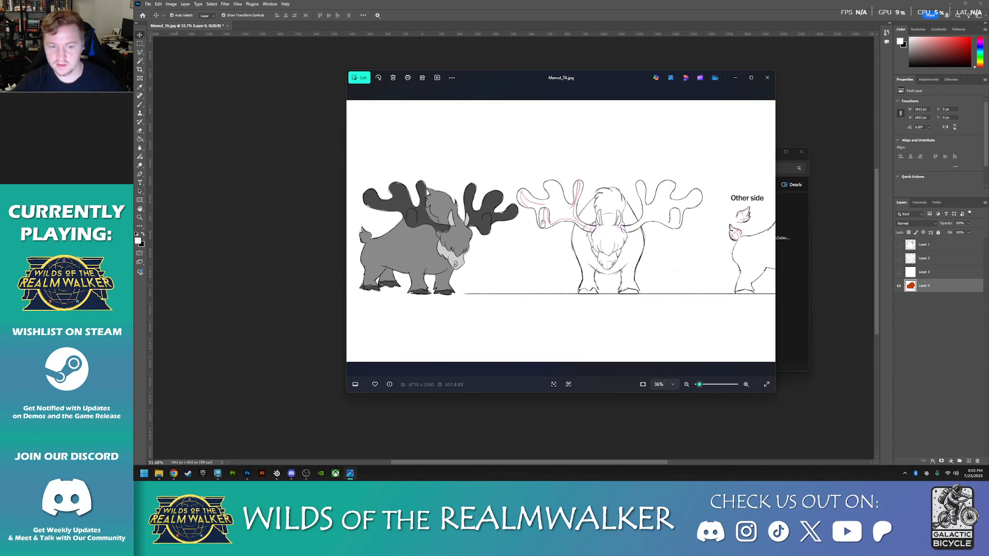
left_click(767, 78)
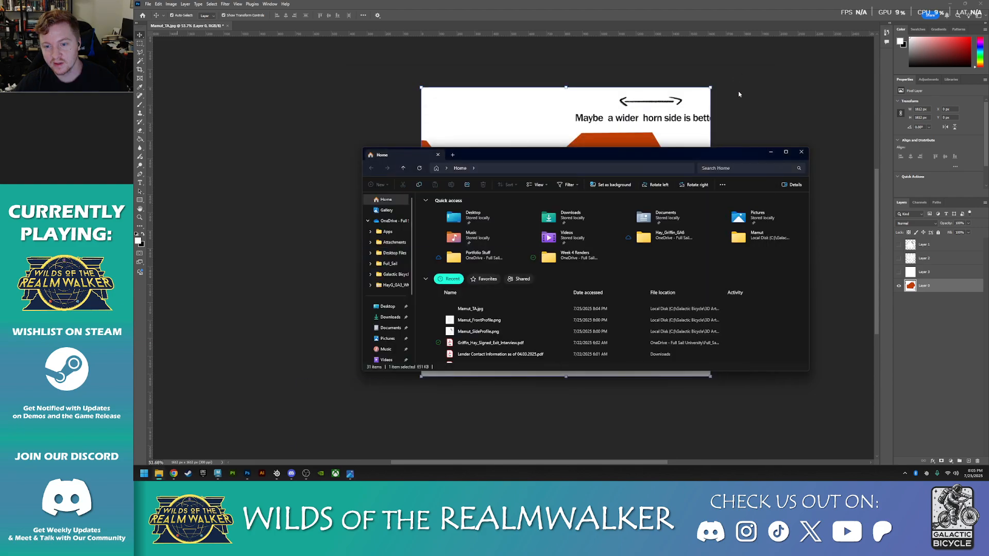
- Return to Maya, minimizing Photoshop and closing the File Explorer window
left_click(807, 130)
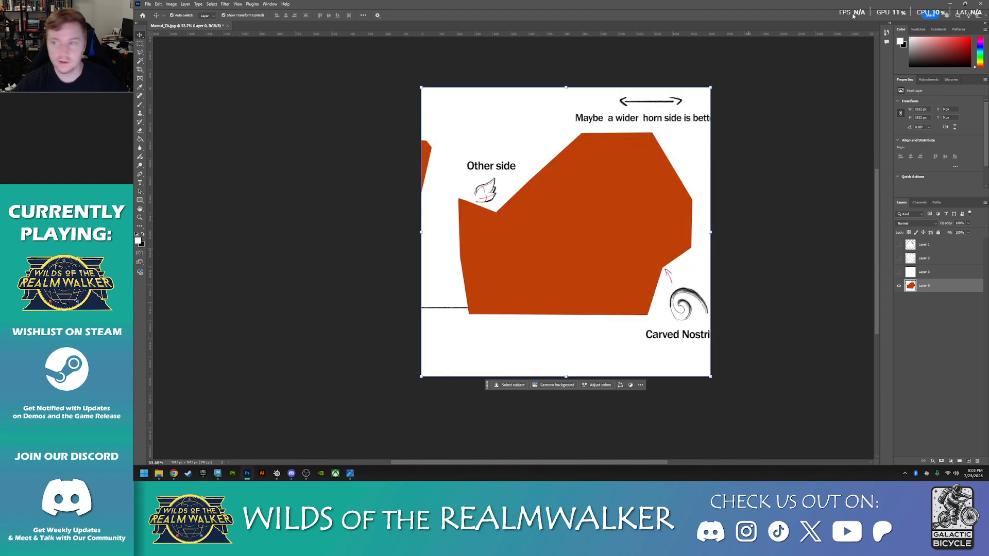
left_click(949, 5)
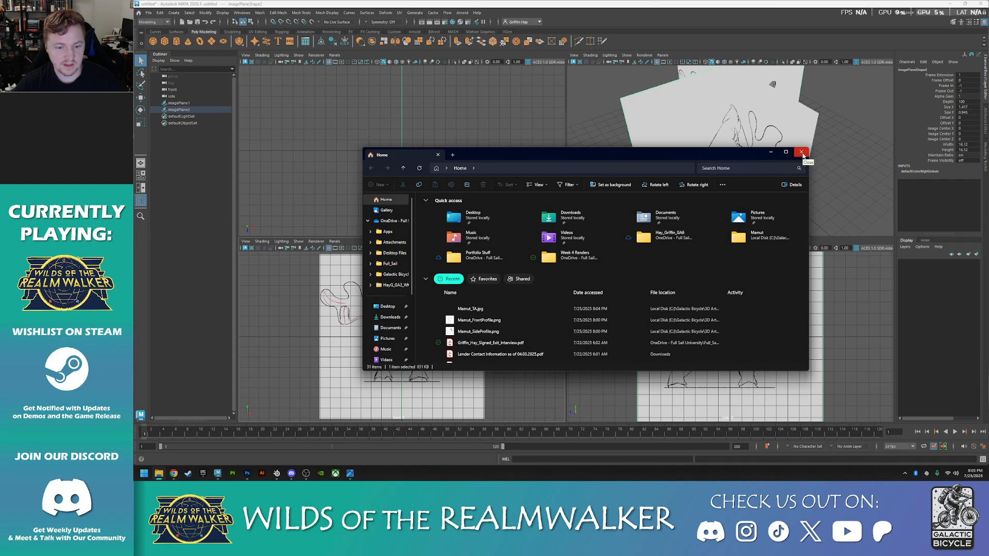
left_click(801, 152)
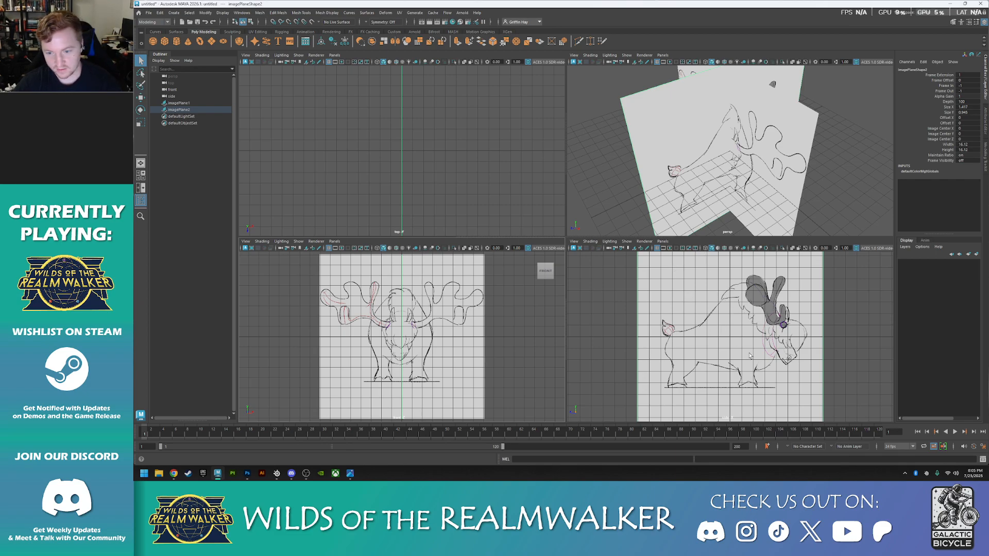
- Maximize the side view and create a polygon plane at the origin
key("space")
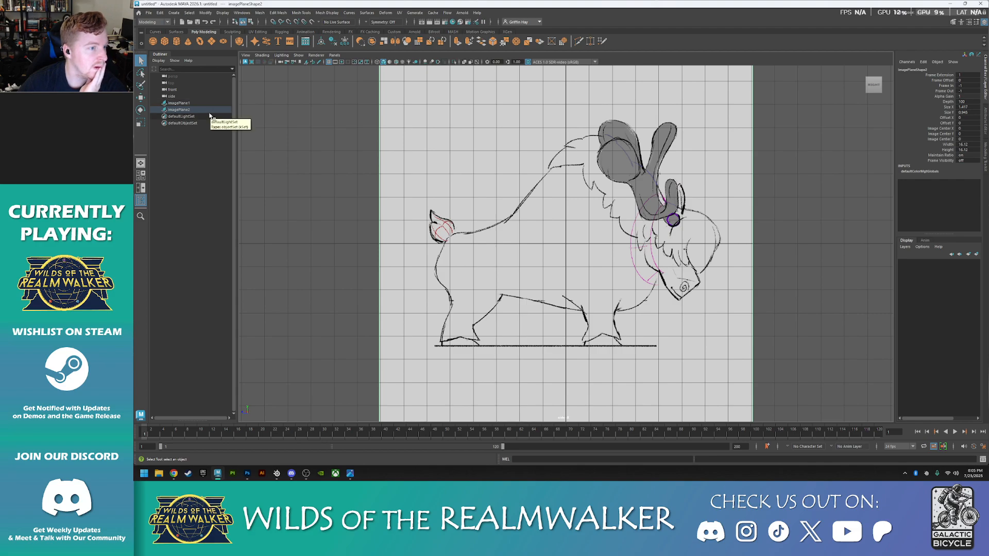
left_click(212, 42)
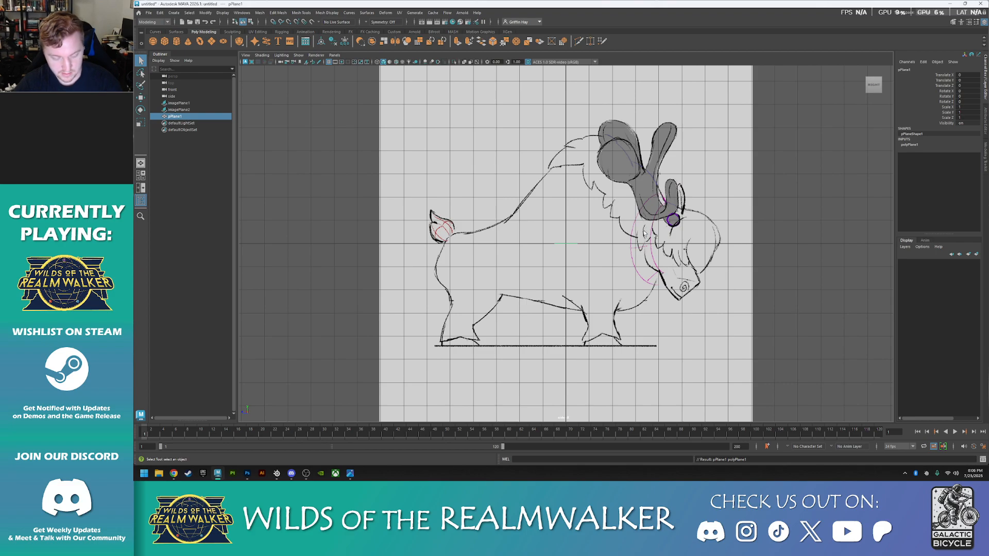
- Rotate the polygon plane 90 degrees about X in the perspective view so that it stands upright
key("space")
key("space")
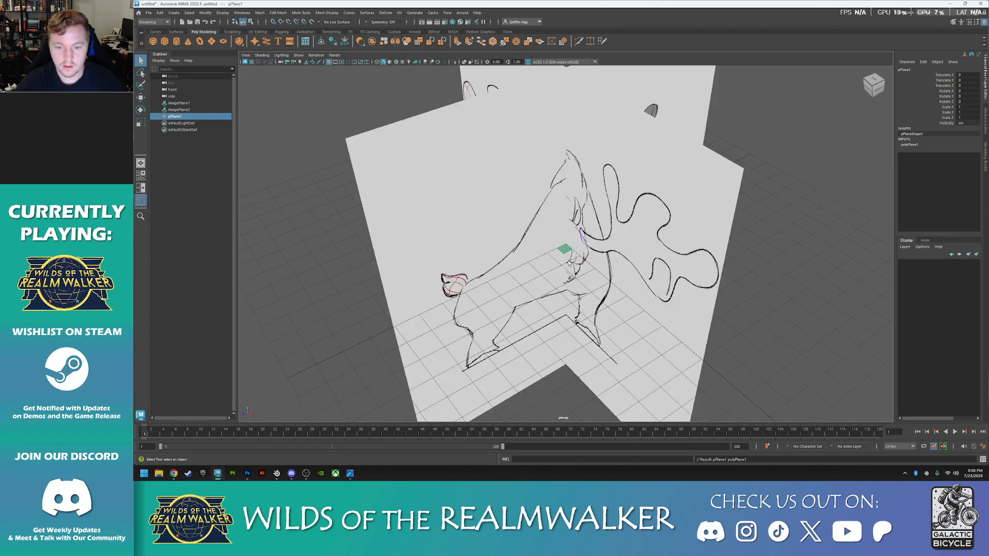
key("w")
key("e")
left_click_drag(557, 225, 539, 252)
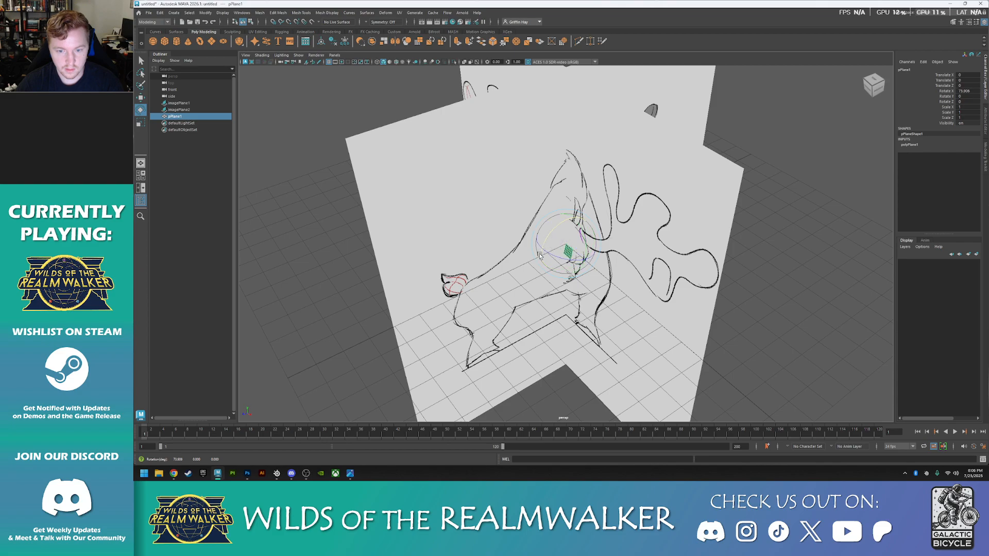
key("ctrl+z")
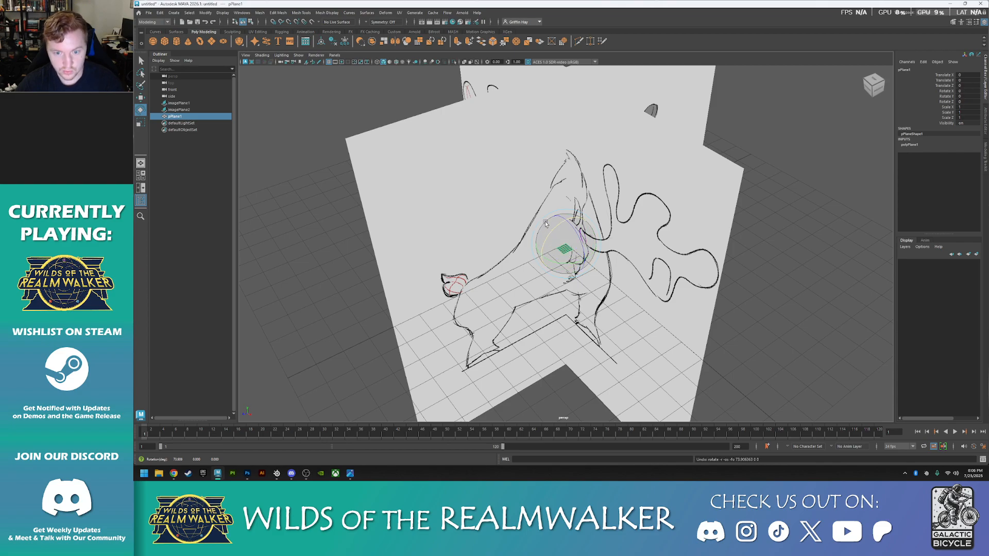
left_click_drag(559, 227, 536, 262)
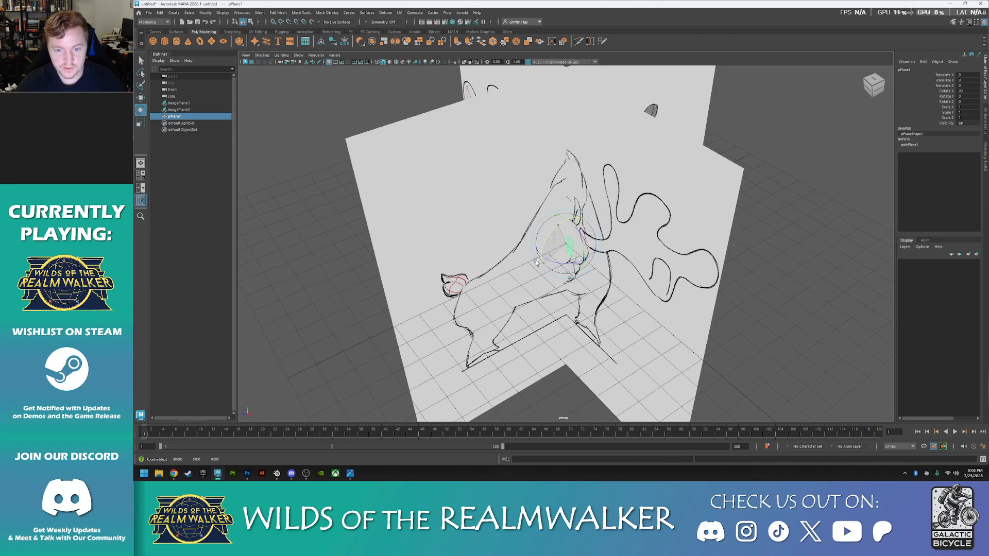
key("space")
key("space")
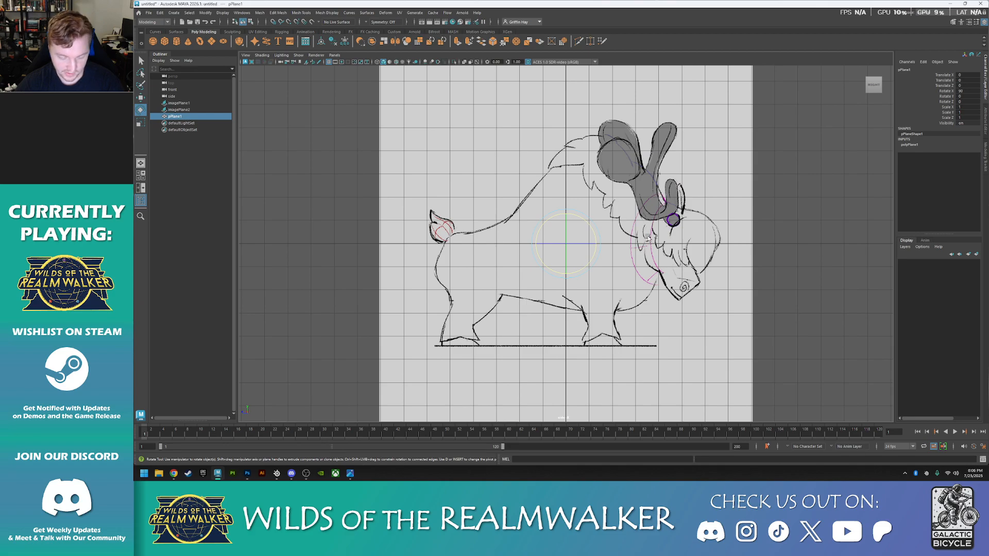
key("w")
left_click_drag(602, 301, 549, 276, "alt")
key("space")
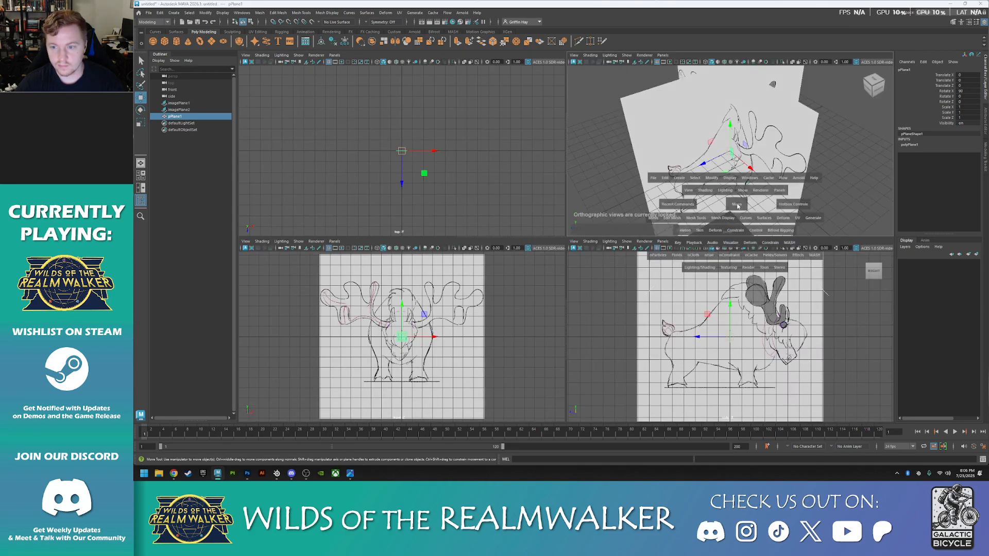
key("space")
left_click_drag(535, 258, 534, 259)
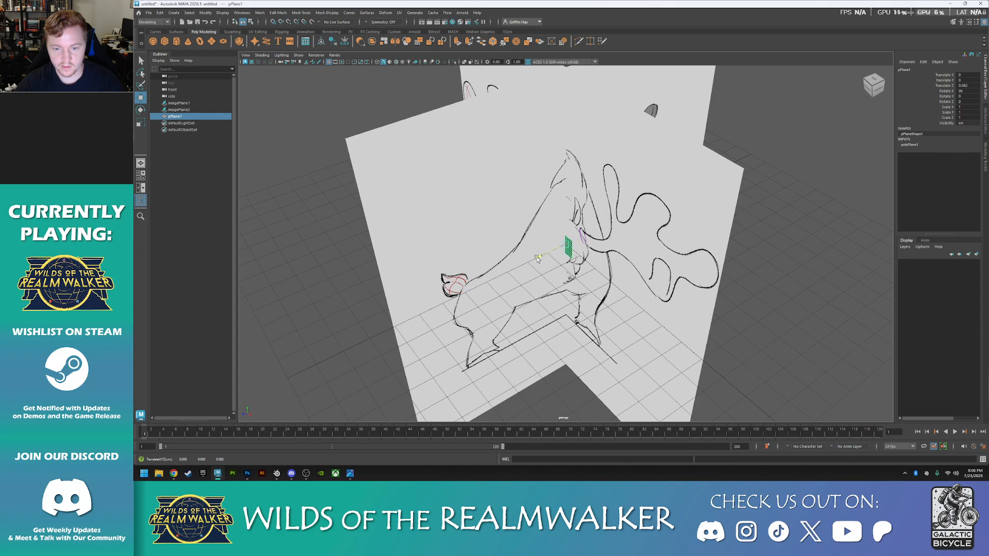
key("space")
key("ctrl+z")
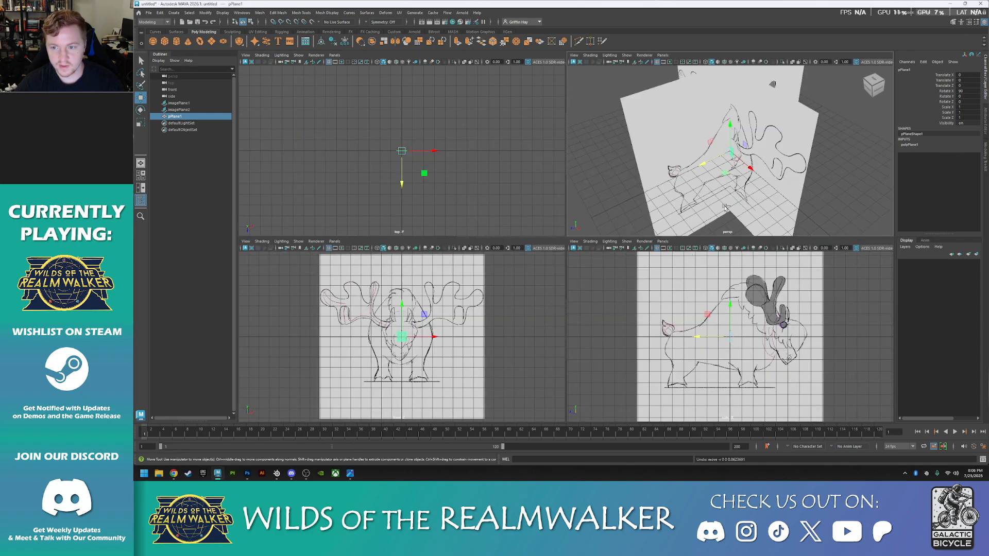
- Rotate the polygon plane to -90 degrees about Y so it lies parallel to the side reference drawing
key("e")
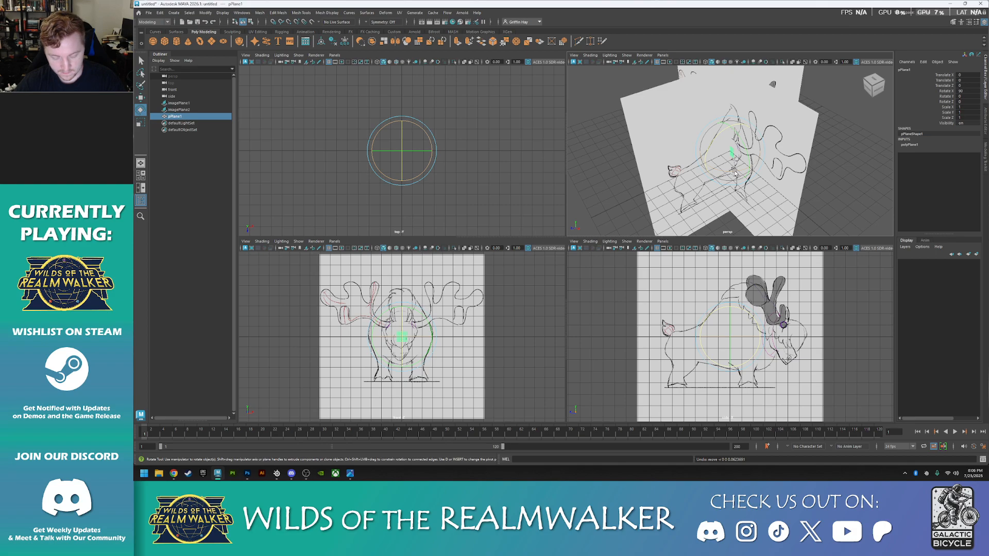
left_click_drag(735, 173, 698, 176)
key("space")
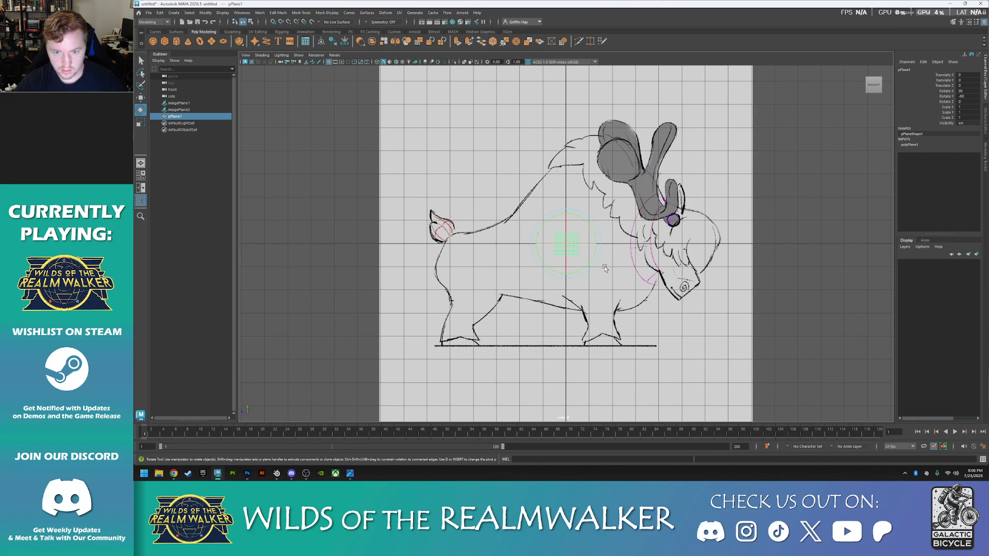
key("w")
left_click(810, 250)
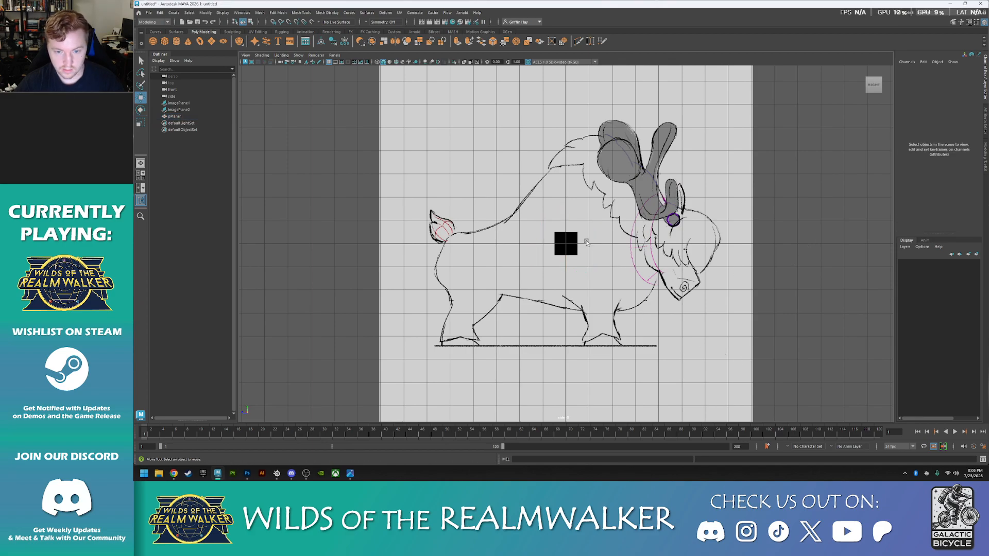
left_click(569, 241)
scroll(579, 257, "up", 3)
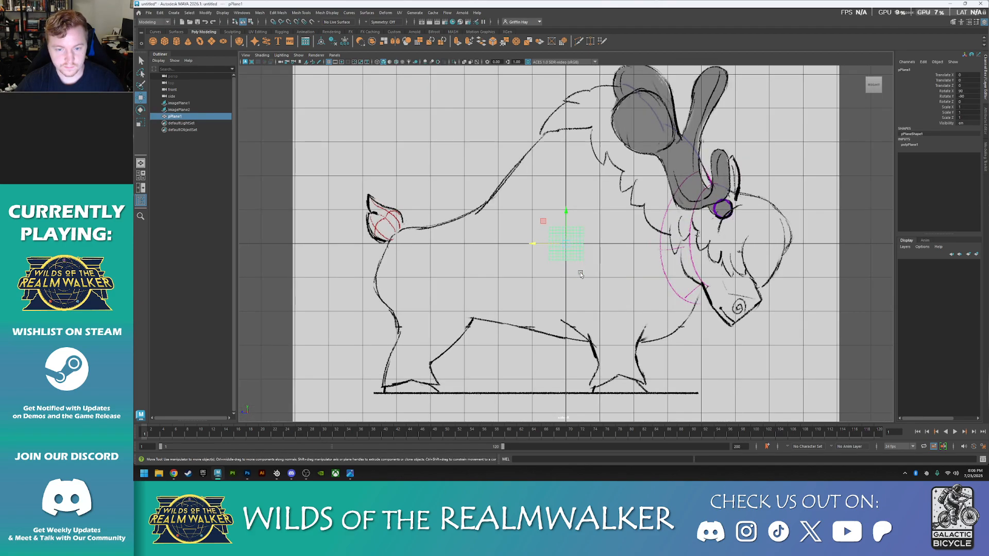
- Move the side reference image plane to about -0.24 along X, behind the polygon plane
key("space")
left_click(671, 171)
left_click_drag(752, 171, 748, 183)
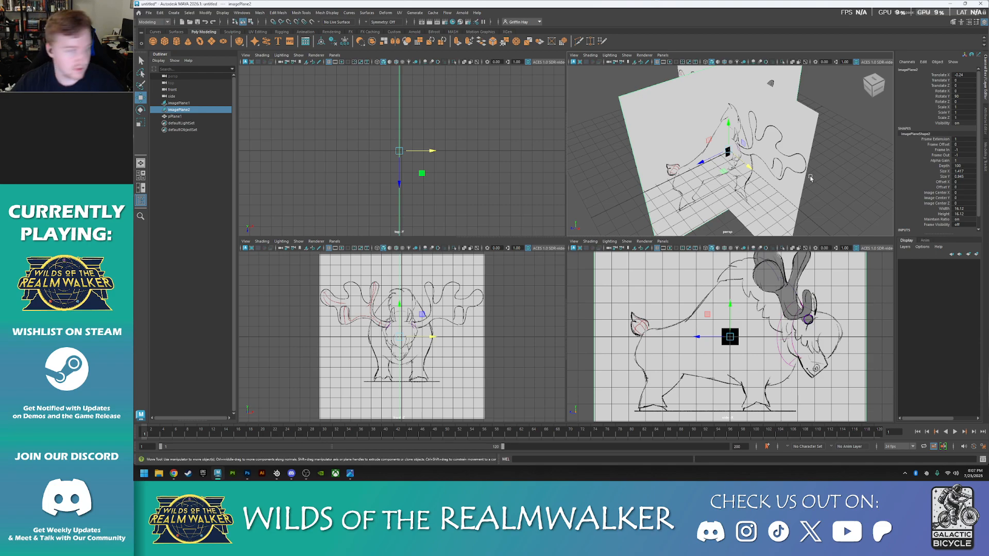
scroll(755, 158, "up", 5)
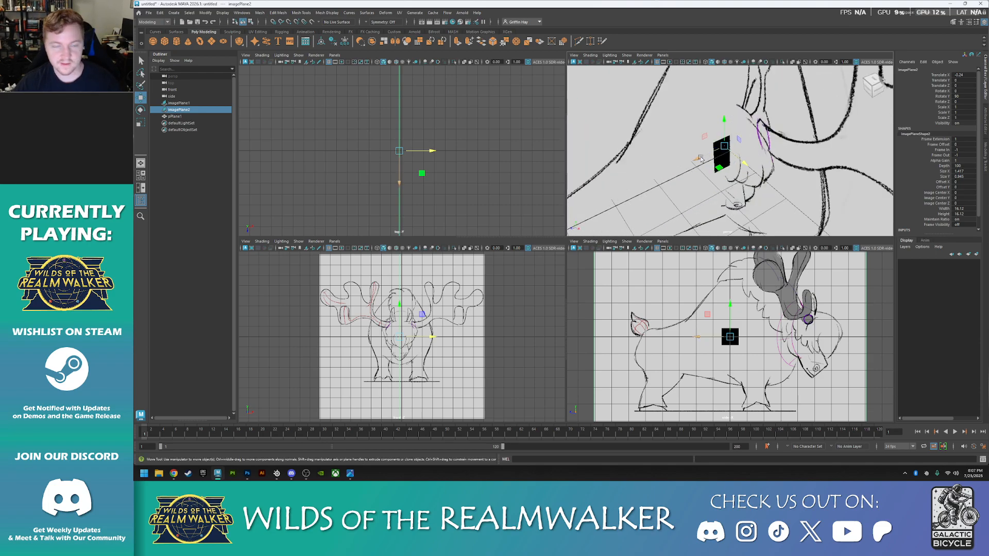
scroll(723, 156, "down", 3)
left_click_drag(724, 156, 673, 202, "alt")
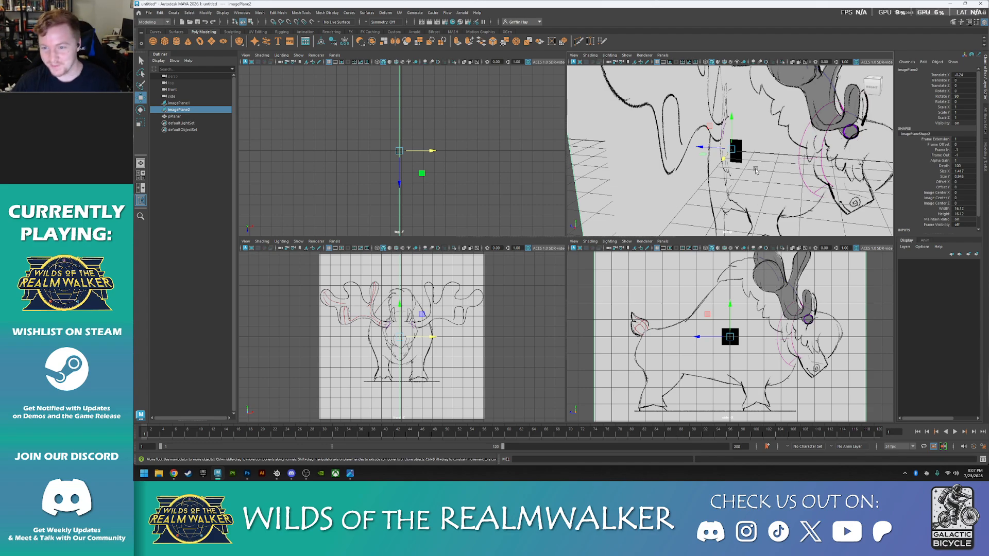
left_click_drag(755, 168, 743, 190, "alt")
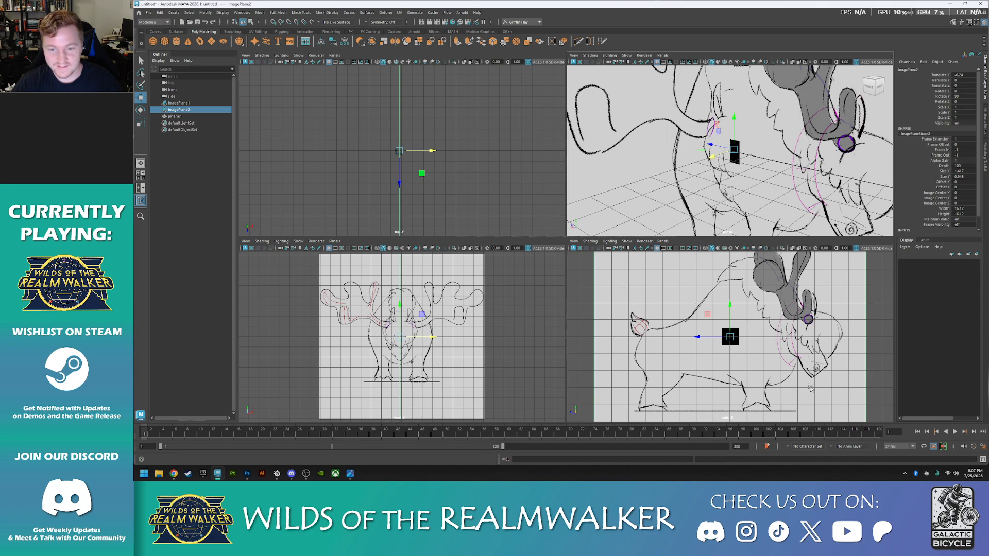
left_click(737, 249)
scroll(749, 308, "up", 5)
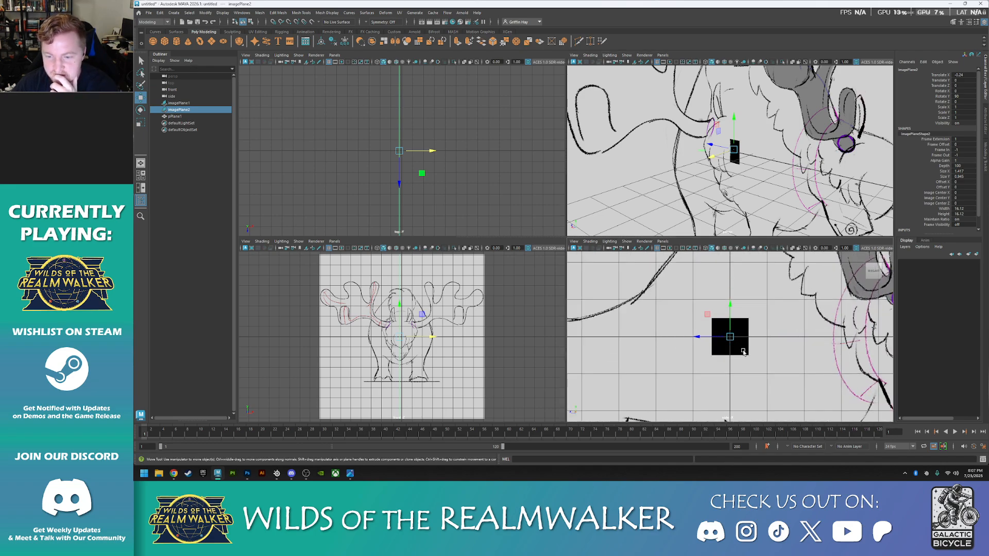
left_click_drag(762, 196, 741, 209, "alt")
key("e")
left_click_drag(731, 173, 655, 168)
key("super")
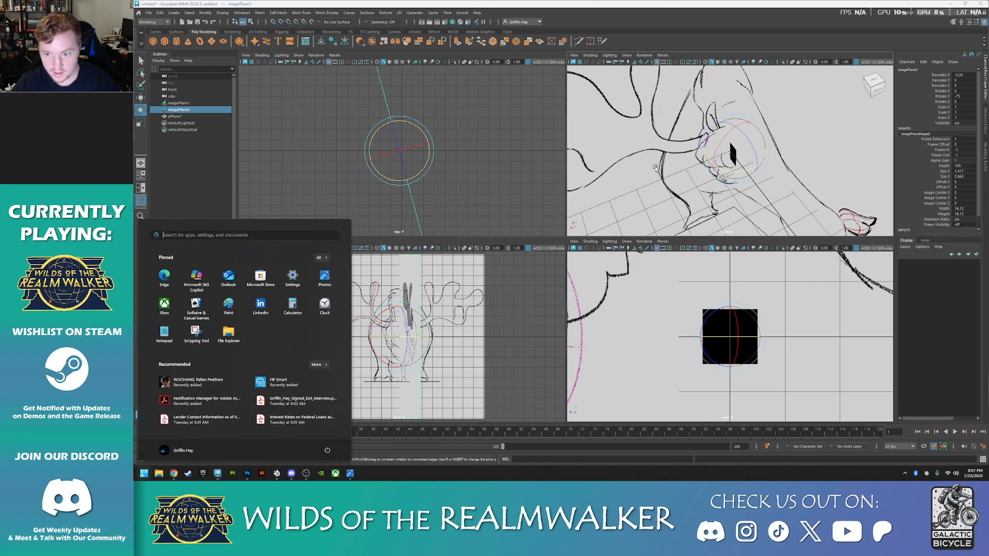
key("super")
left_click(706, 219)
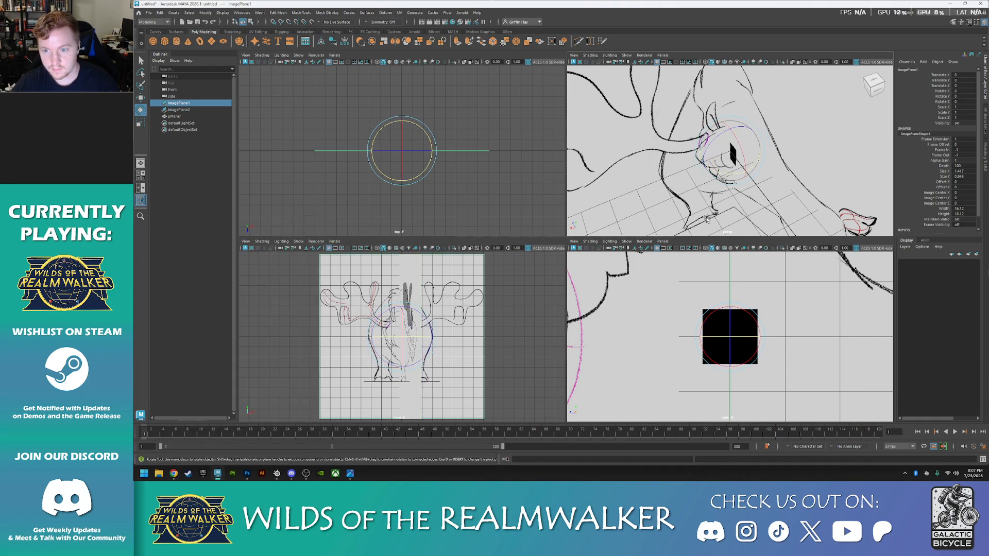
key("ctrl+z")
key("ctrl+z")
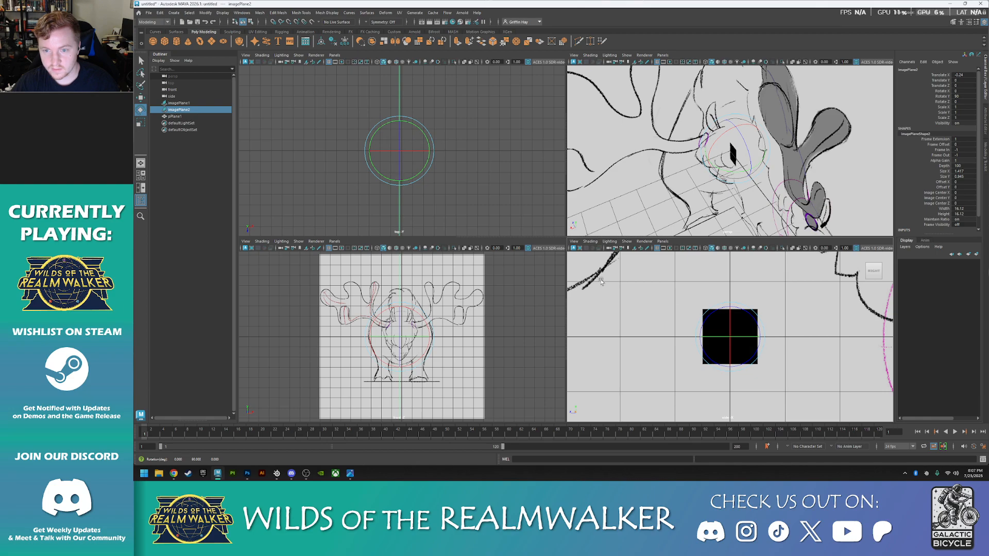
- Rotate the polygon plane to -270 degrees about Y so its front face points toward the side view
left_click(509, 185)
left_click(740, 325)
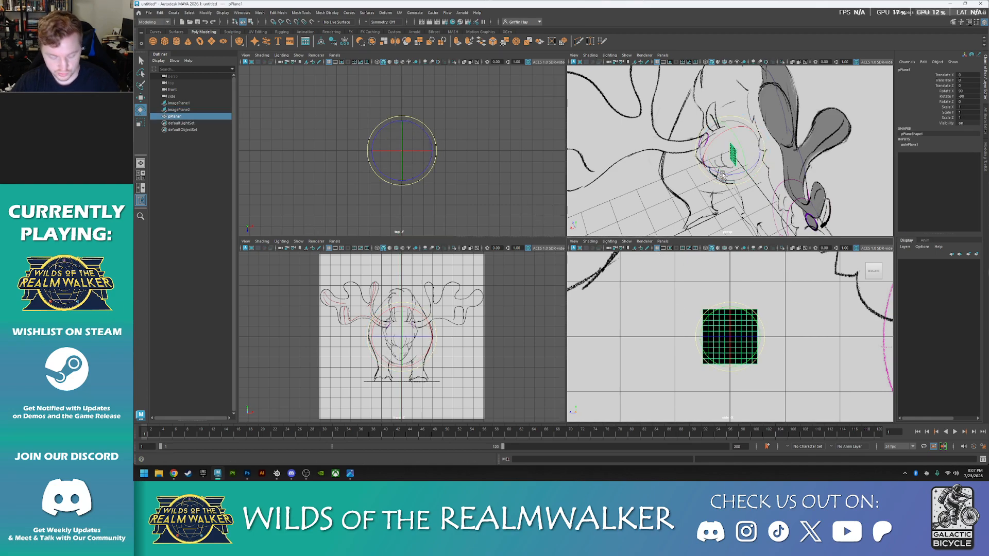
left_click_drag(722, 175, 638, 164)
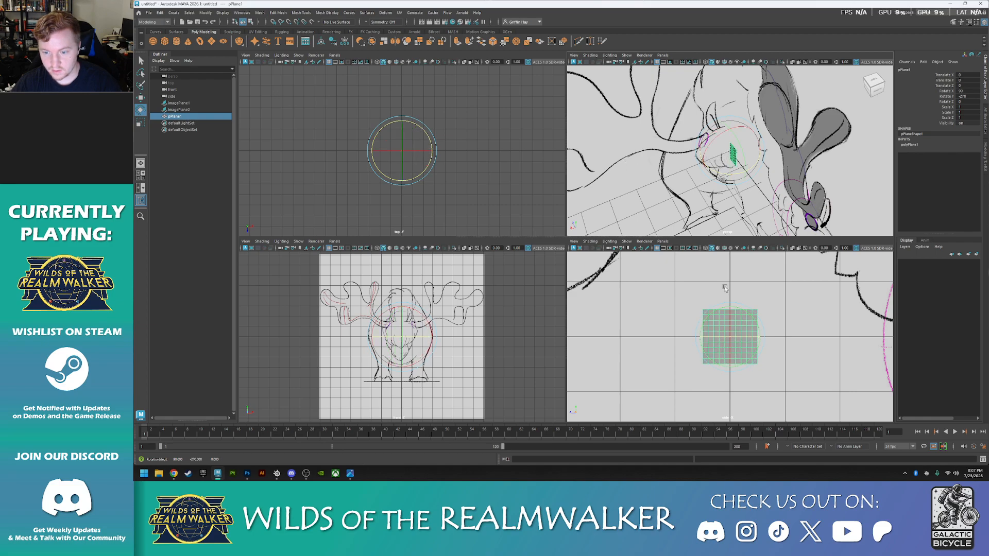
left_click(514, 186)
key("a")
scroll(758, 319, "up", 3)
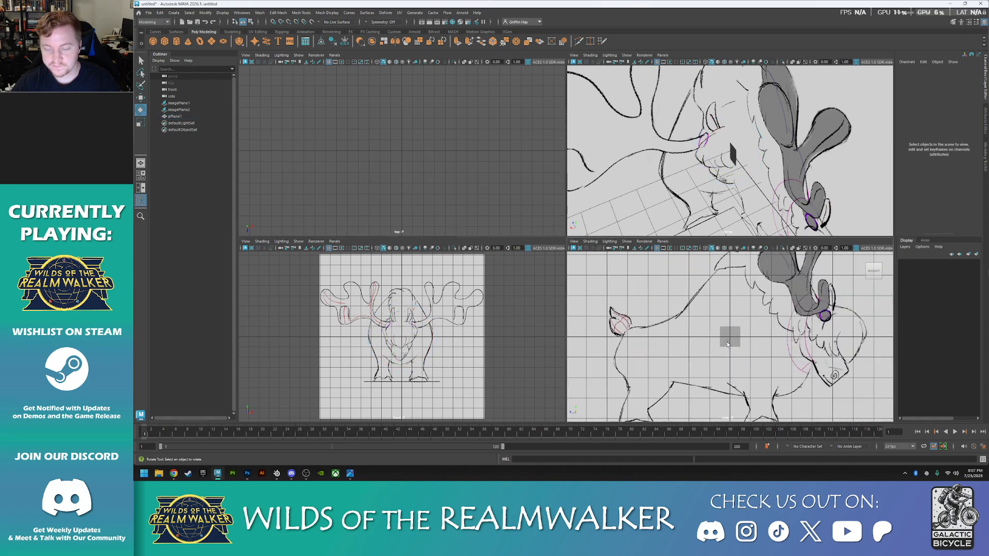
- Switch the polygon plane to vertex mode and delete all its interior vertices, leaving only the border vertices
left_click(738, 322)
scroll(737, 323, "up", 2)
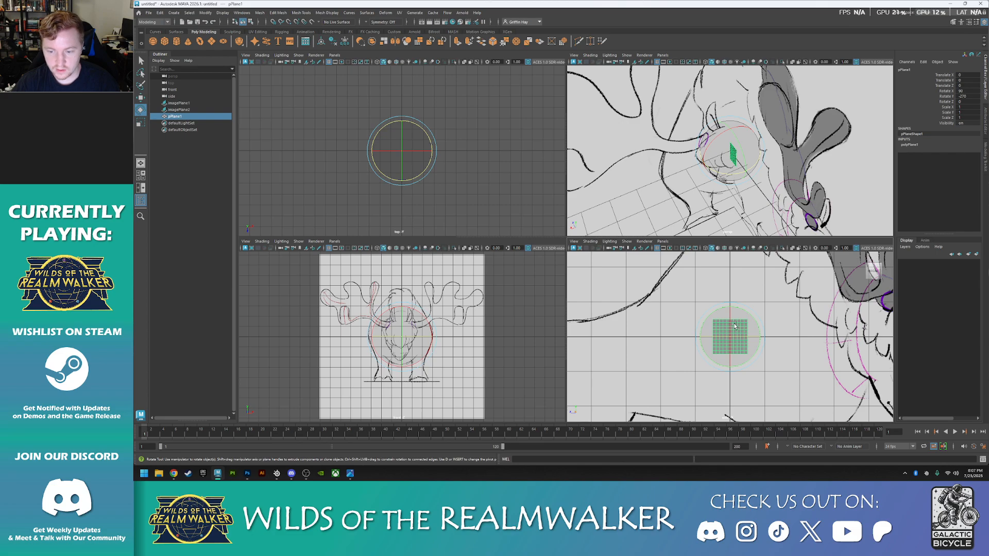
right_click(734, 274)
left_click(717, 272)
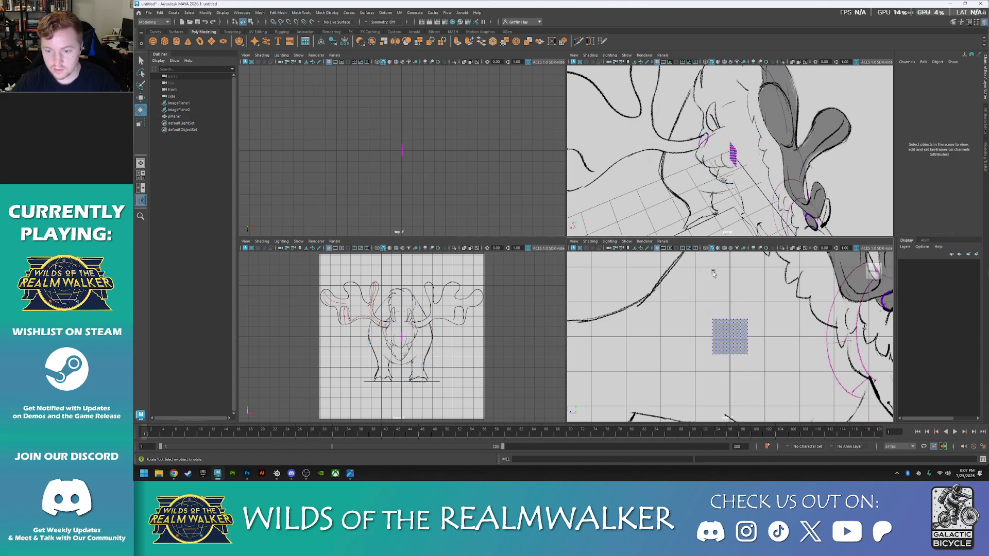
scroll(728, 337, "down", 4)
scroll(728, 339, "up", 3)
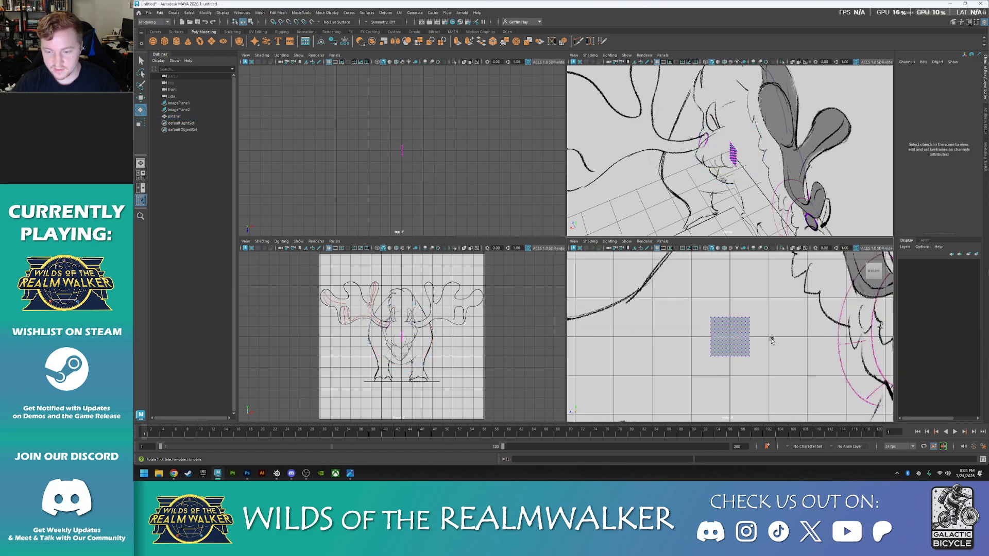
scroll(726, 343, "down", 4)
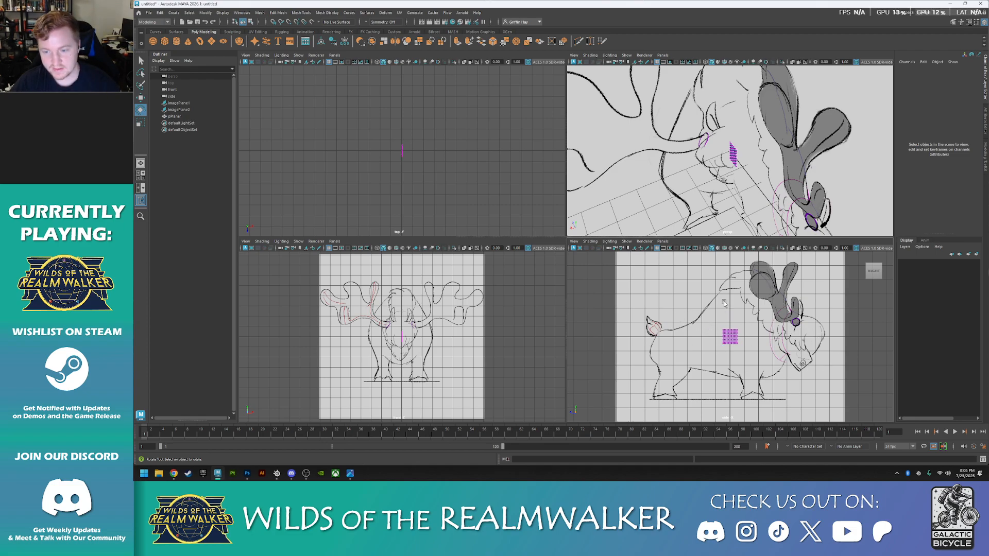
scroll(721, 312, "up", 3)
scroll(719, 313, "up", 1)
scroll(718, 329, "down", 3)
scroll(716, 360, "up", 2)
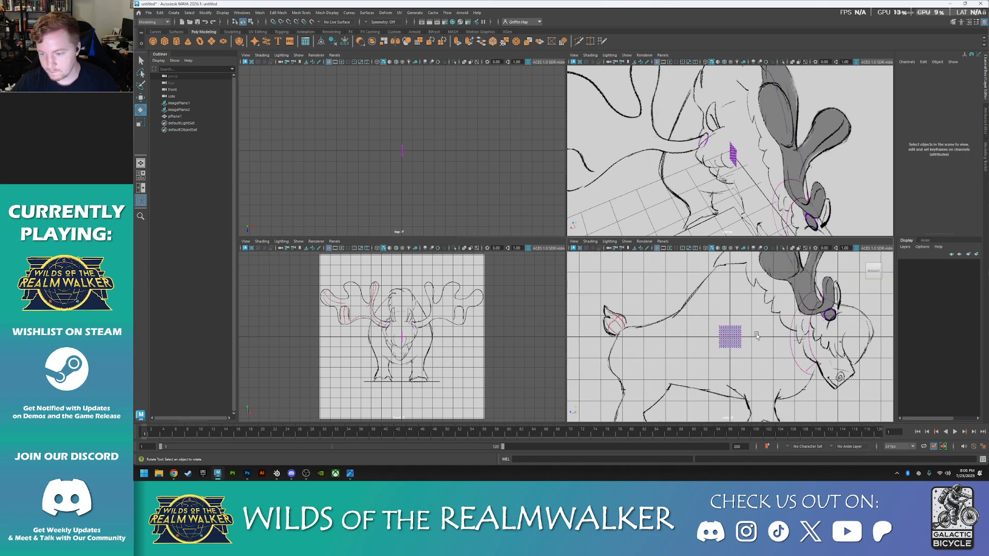
key("f")
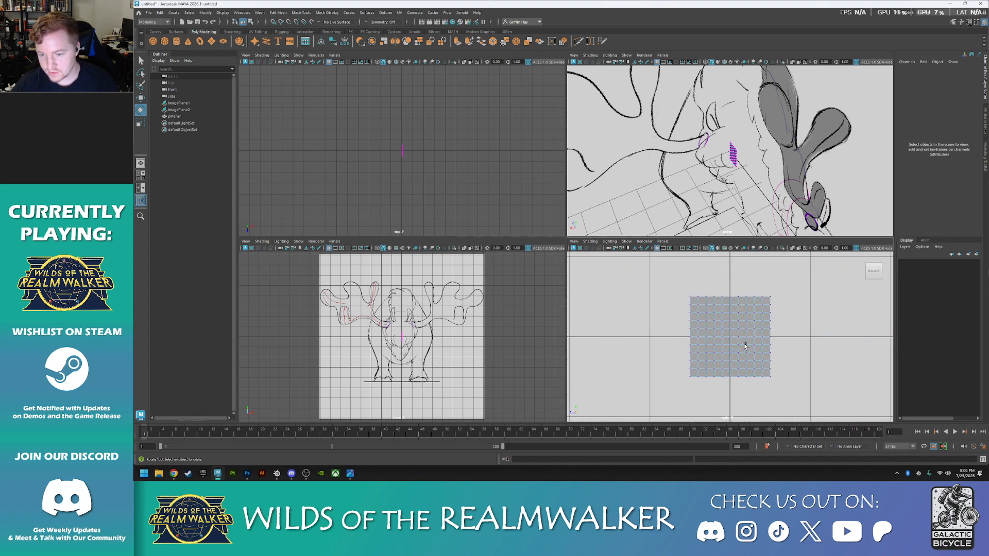
mouse_move(781, 287)
left_mouse_down()
mouse_move(734, 307)
mouse_move(676, 373)
mouse_move(679, 388)
mouse_move(783, 286)
left_mouse_up()
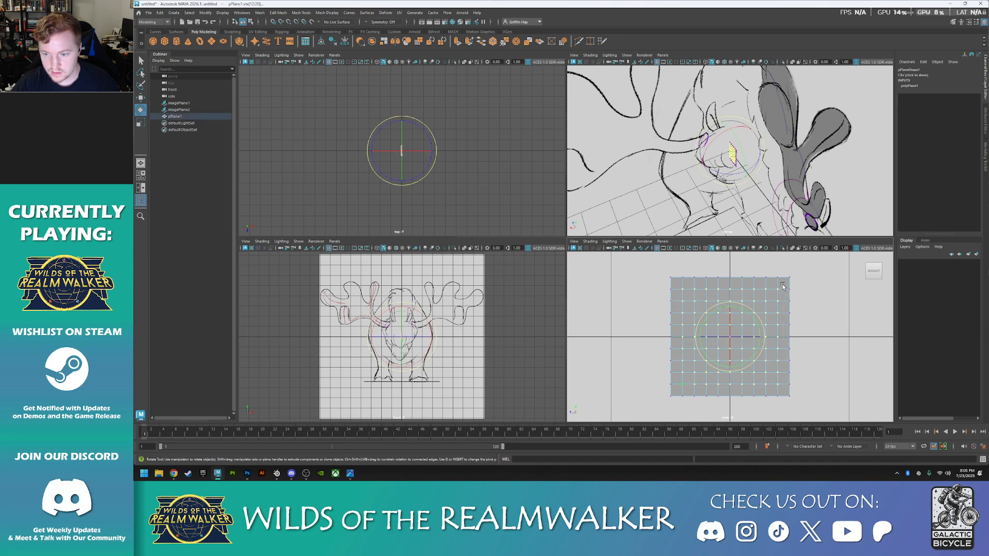
left_click(783, 286)
scroll(730, 339, "down", 5)
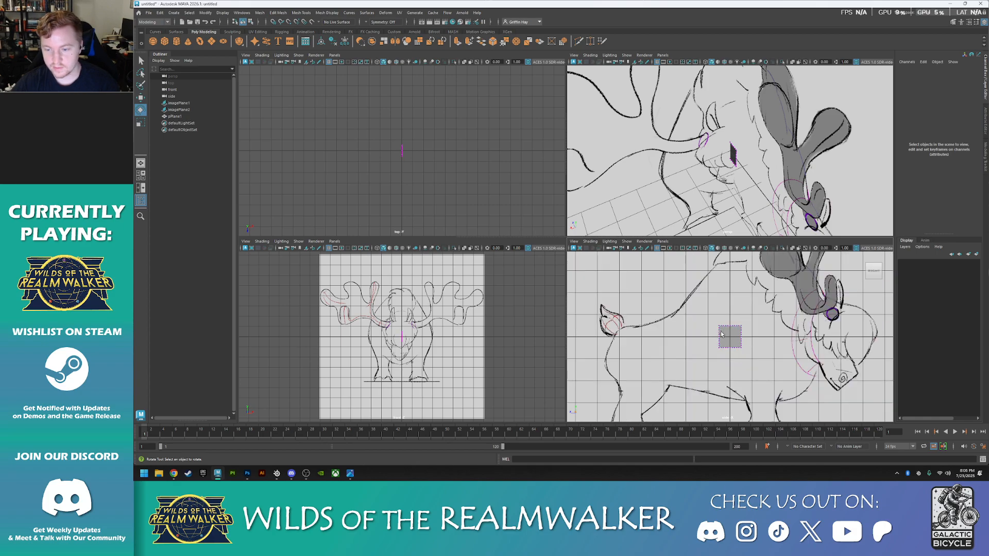
- Try to move the vertex at the plane's upper corner nearest the head upward, and undo the move
scroll(730, 338, "up", 1)
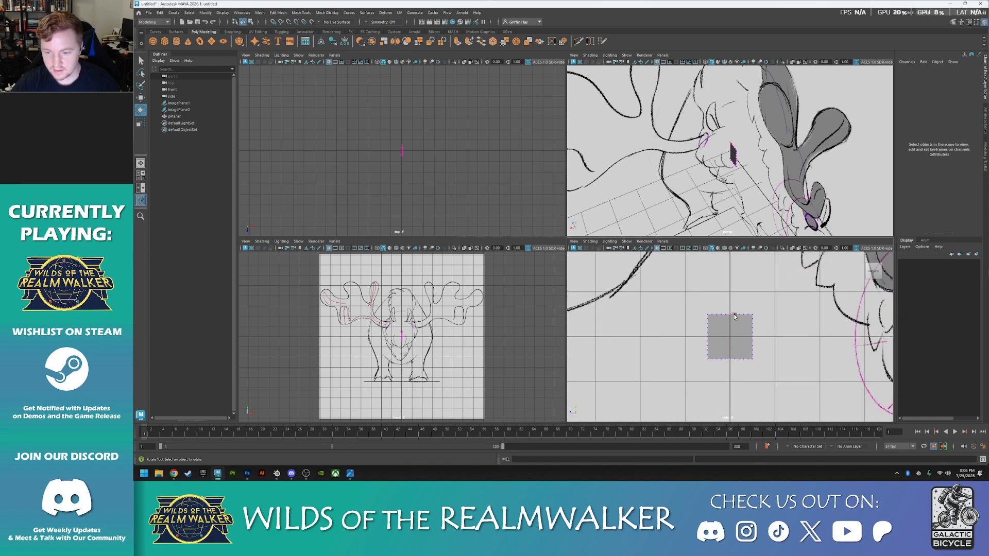
left_click(750, 314)
middle_click_drag(768, 346, 728, 378, "alt")
key("w")
left_click_drag(681, 325, 683, 250)
key("ctrl+z")
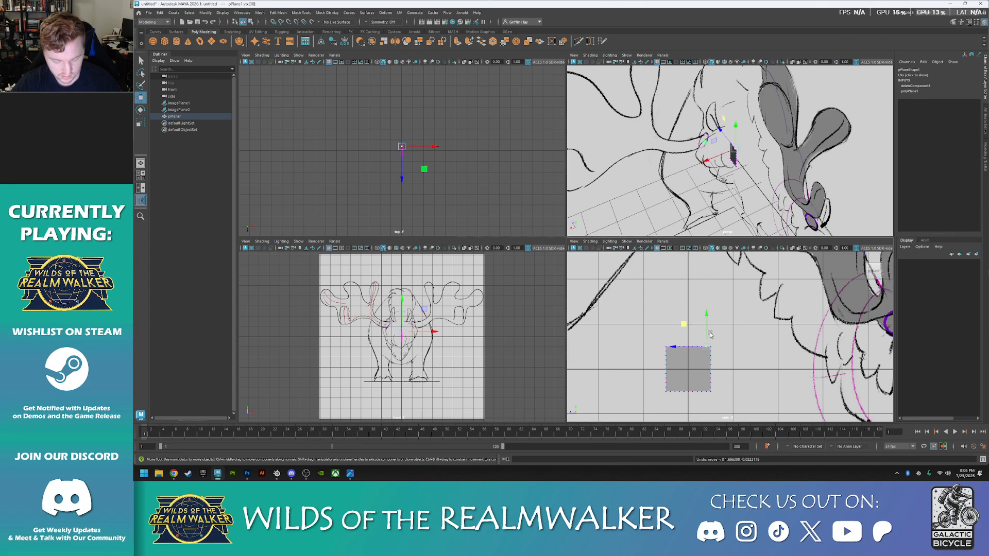
- Turn on soft selection, then return the polygon plane to object mode and select it as a whole
key("b")
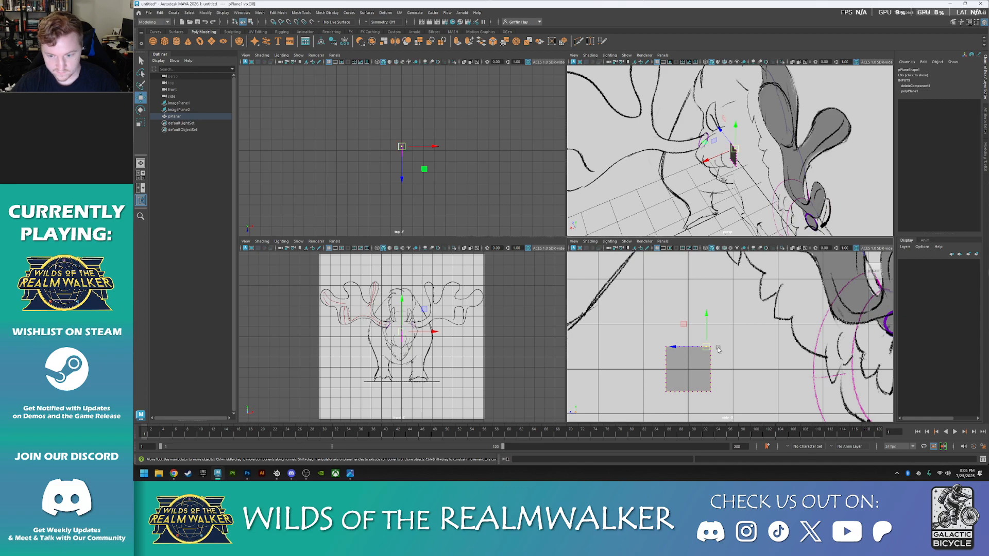
right_click(719, 352)
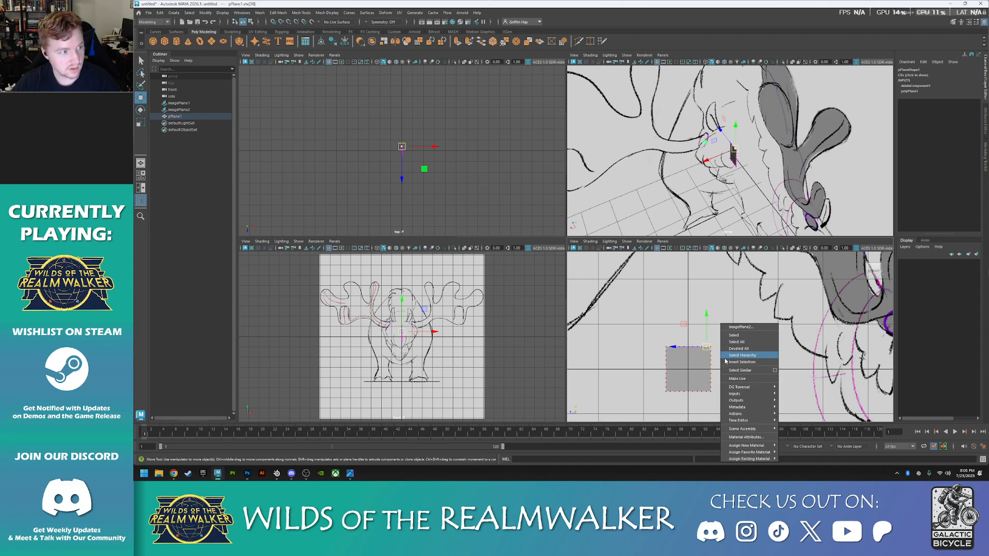
mouse_move(747, 401)
left_click(720, 309)
right_click(720, 309)
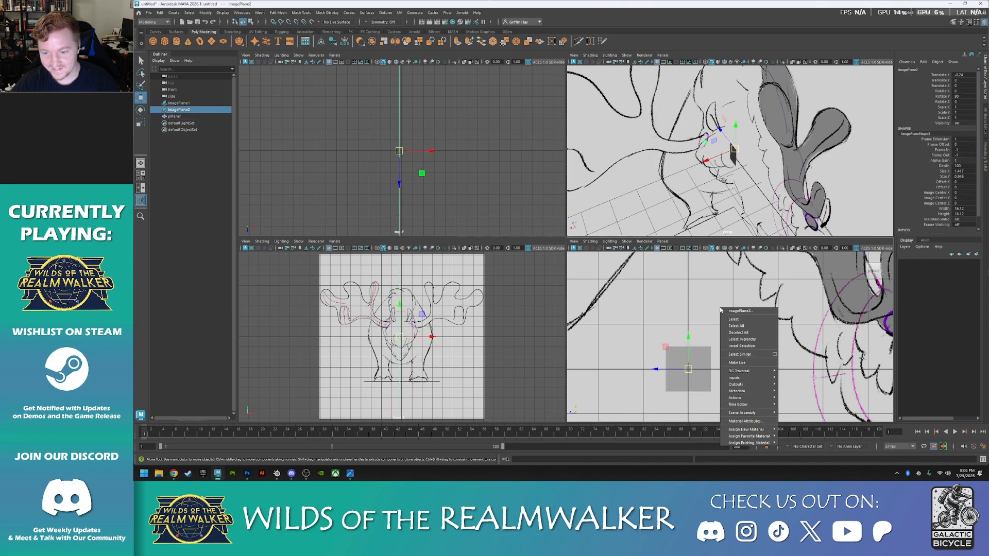
left_click(718, 309)
left_click(689, 369)
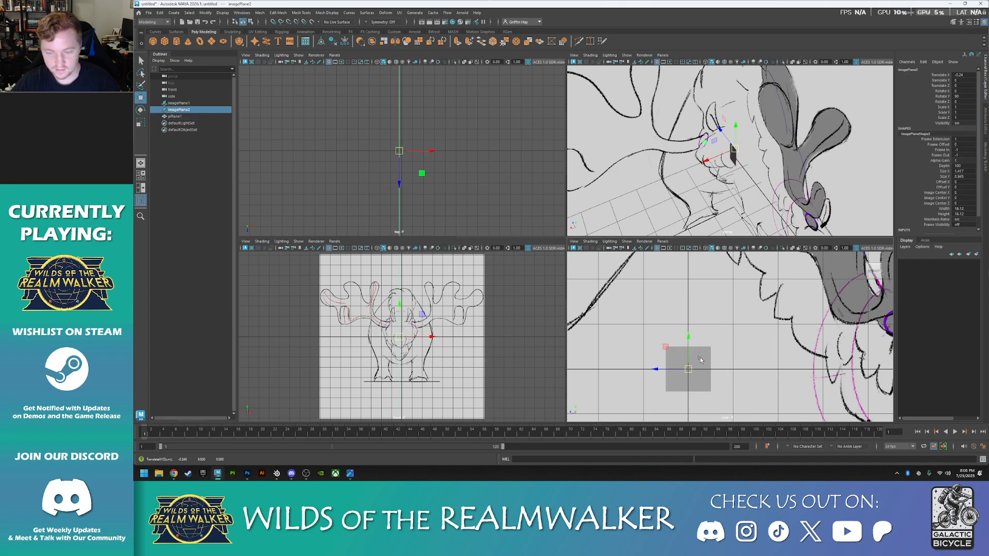
left_click(700, 360)
right_click_drag(716, 315, 702, 314)
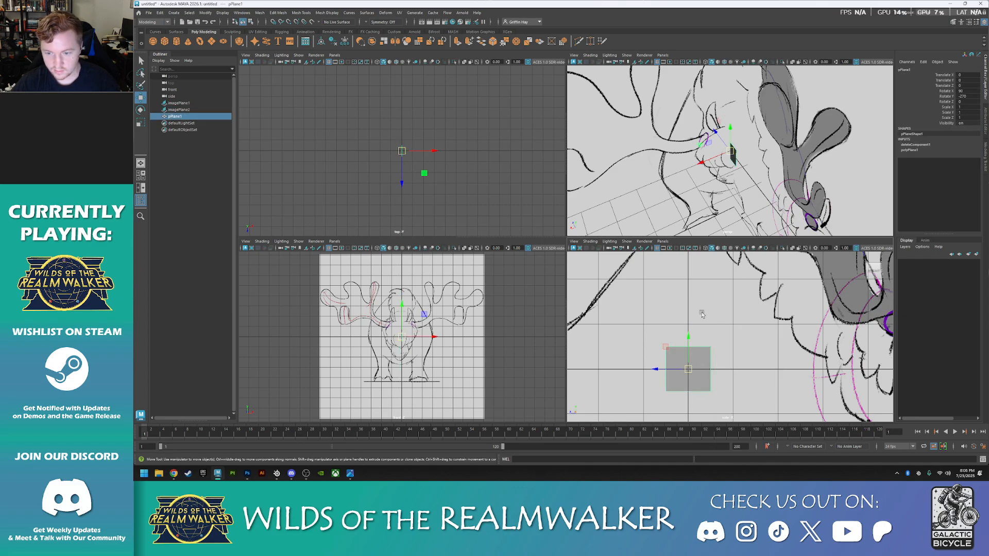
left_click(702, 314)
key("f")
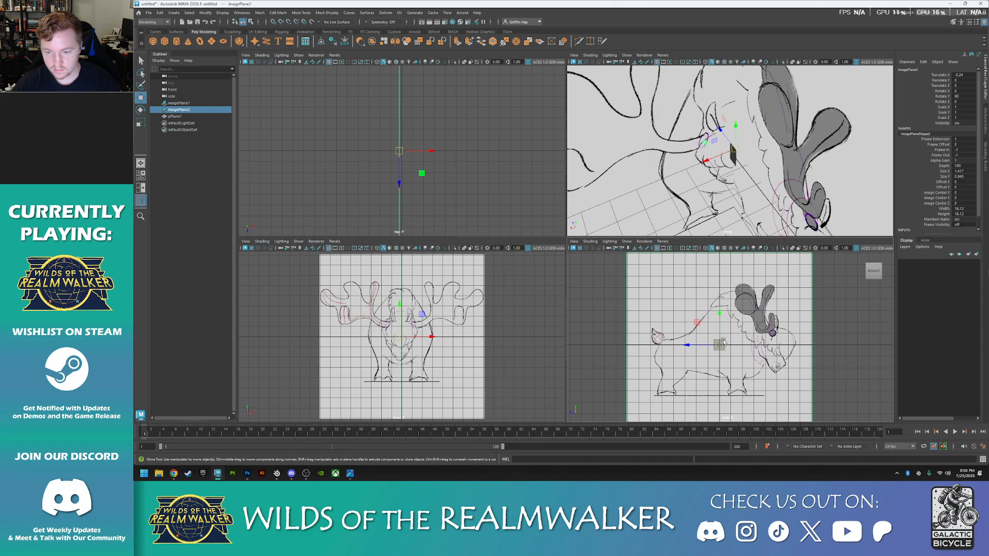
scroll(723, 343, "up", 6)
left_click(695, 355)
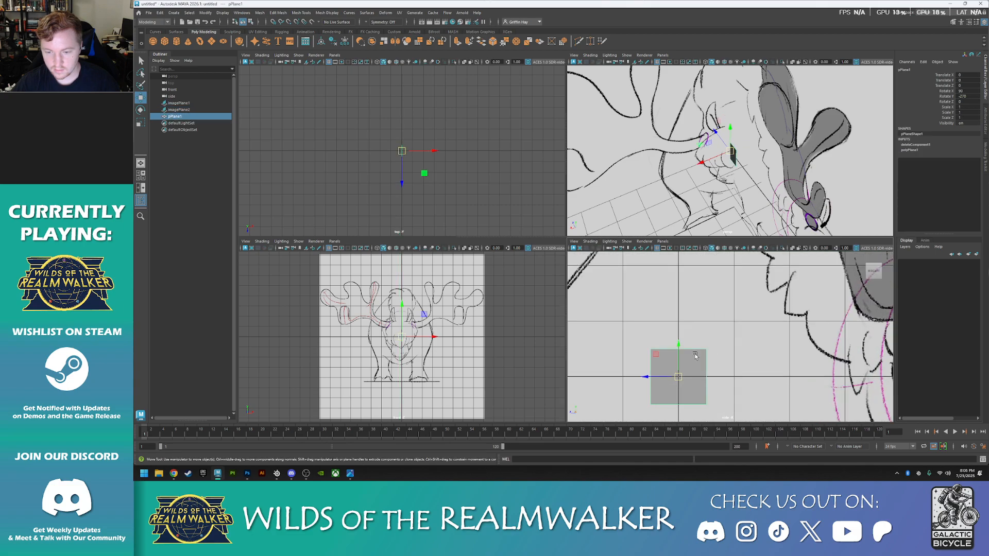
- Scale the polygon plane up uniformly in the side view until it spans the height of the creature's torso
scroll(720, 355, "down", 8)
key("space")
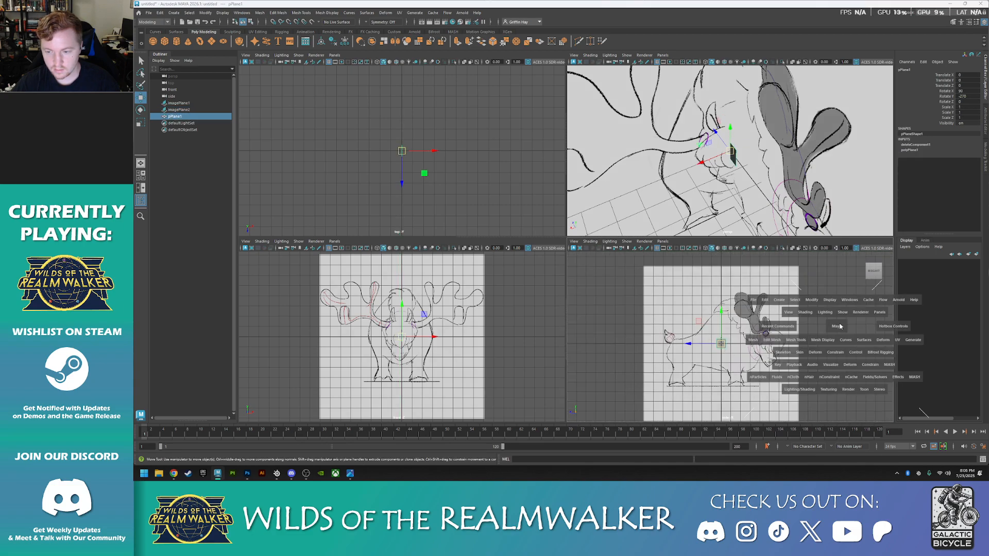
right_click(834, 325)
right_click_drag(831, 325, 833, 277)
scroll(720, 344, "up", 5)
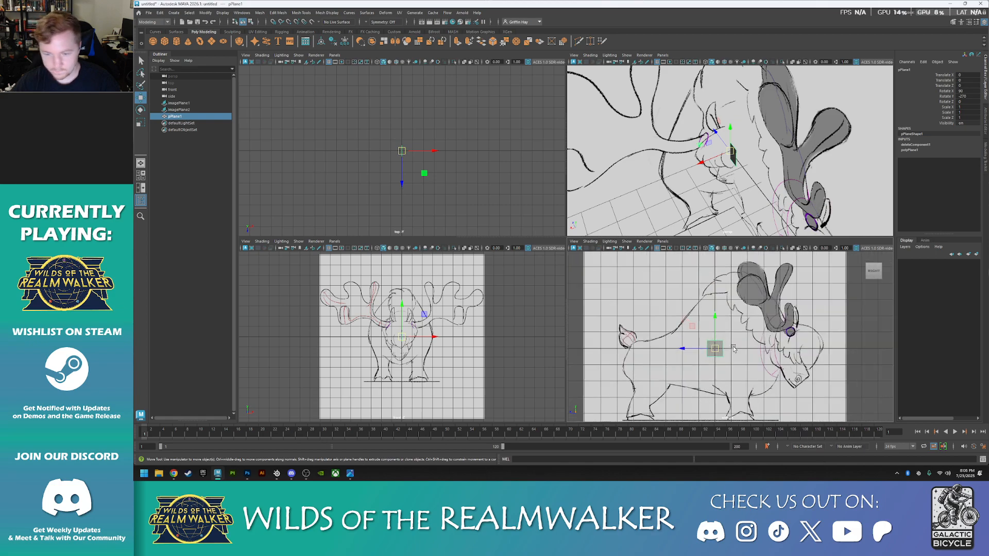
key("r")
mouse_move(712, 350)
left_mouse_down()
mouse_move(770, 338)
mouse_move(756, 336)
left_mouse_up()
- In vertex mode with soft selection, raise the plane's upper corner nearest the head to the base of the antler
right_click_drag(879, 274, 854, 275)
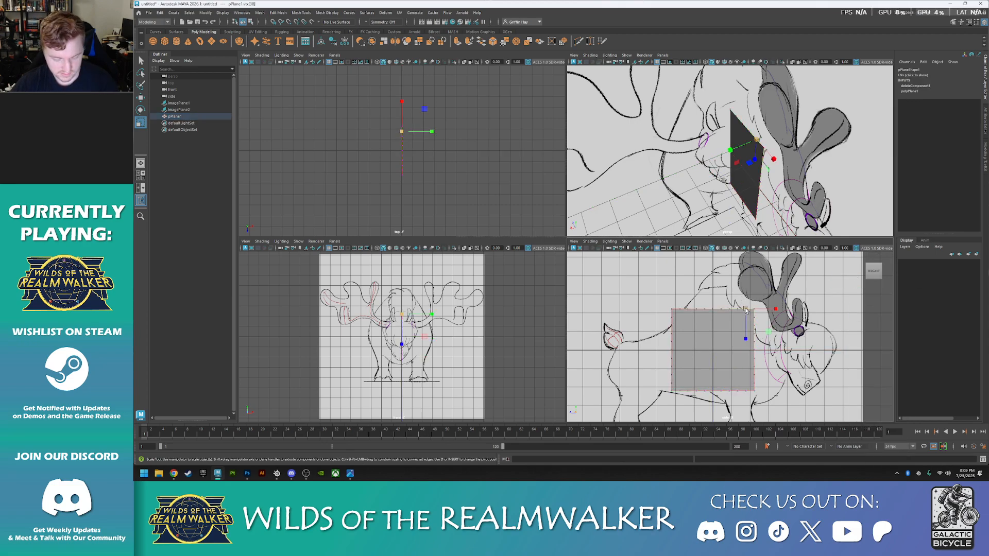
key("b")
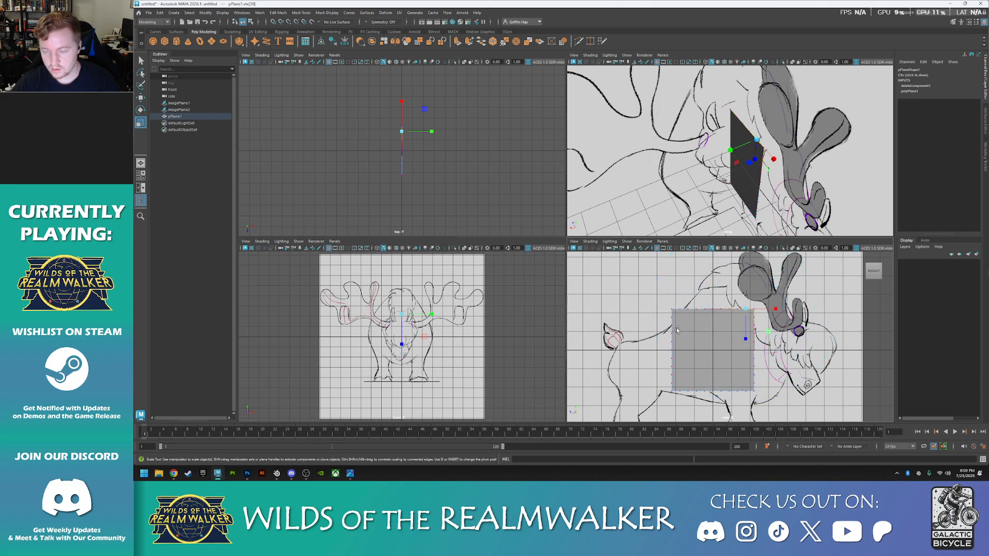
scroll(777, 344, "up", 5)
key("w")
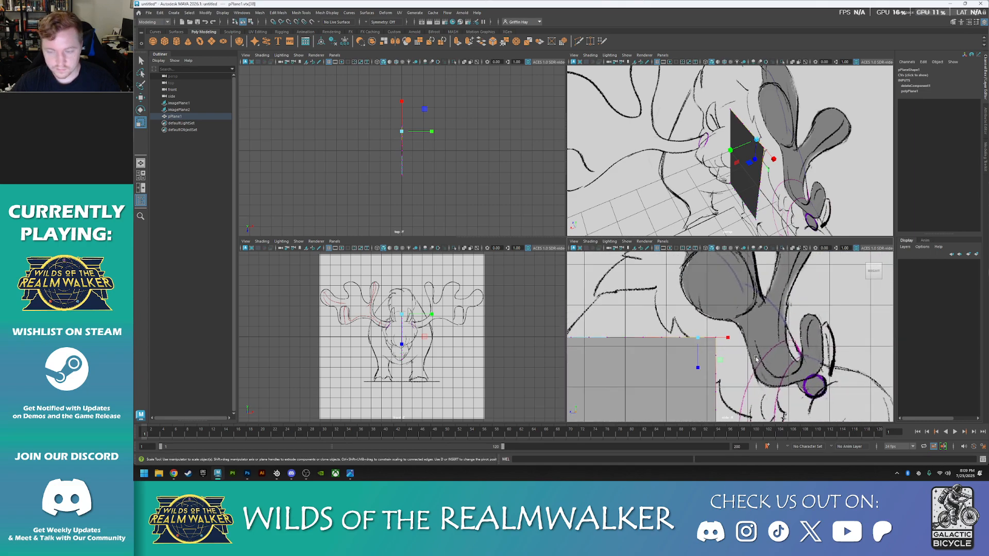
middle_click_drag(677, 316, 680, 255)
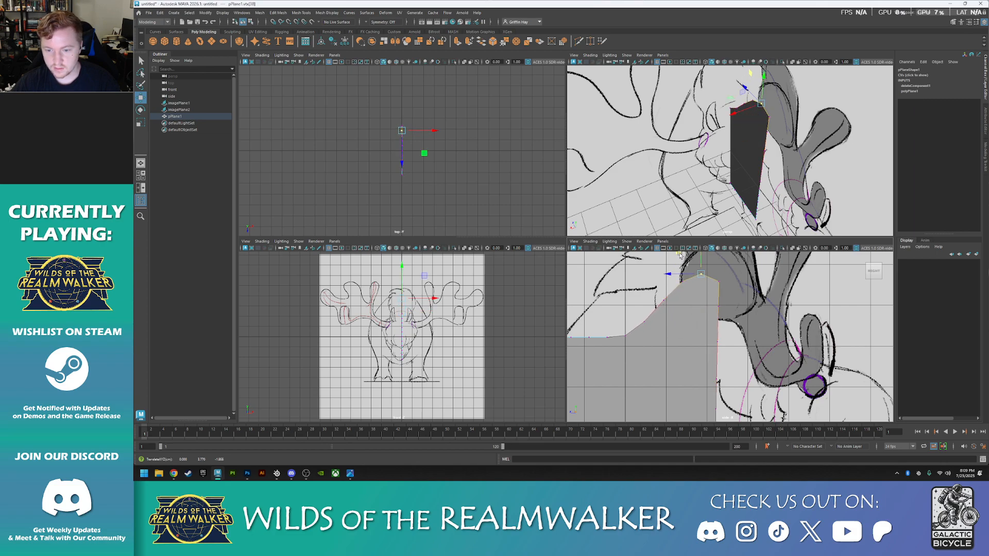
- Pull the plane's two rear corners outward, the upper one to the back line and the lower one to the top of the hind leg
middle_click_drag(740, 316, 827, 287, "alt")
left_click(622, 310)
middle_click_drag(622, 310, 734, 258, "alt")
scroll(734, 259, "down", 5)
left_click_drag(709, 283, 685, 313)
left_click(732, 350)
left_click_drag(709, 330, 677, 359)
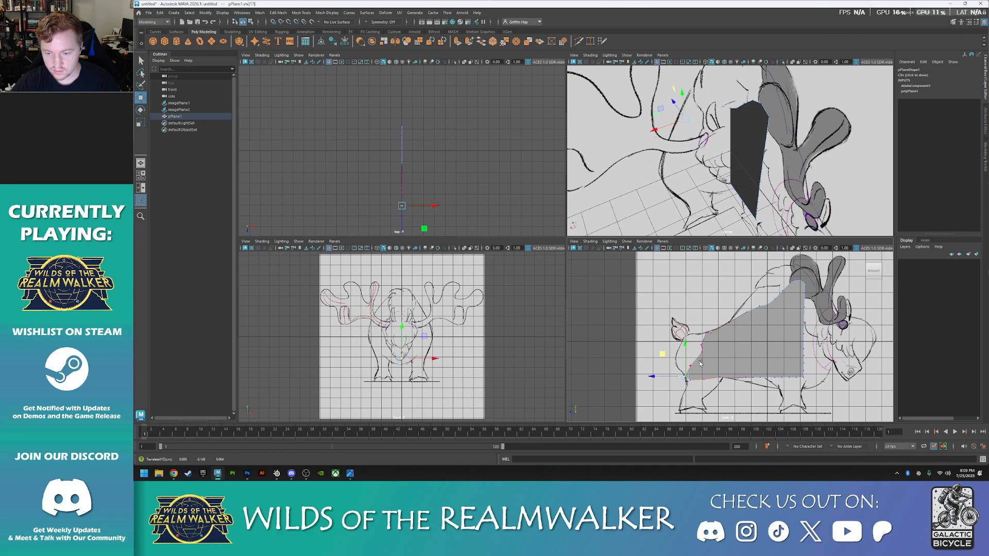
- Pull the plane's lower front corner out to the chest and move the front edge vertex above it toward the head
left_click(802, 362)
left_click_drag(780, 344, 807, 349)
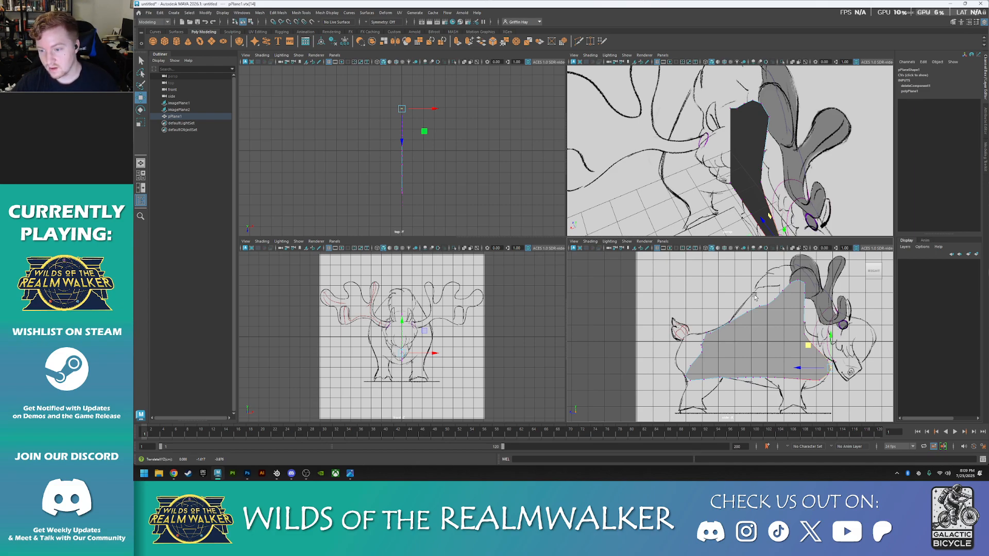
left_click(806, 334)
left_click_drag(781, 311, 813, 290)
- Move vertices along the plane's lower edge to follow the sketched chest and belly line
scroll(829, 370, "up", 5)
scroll(804, 386, "down", 6)
scroll(772, 404, "up", 2)
middle_click_drag(772, 404, 768, 364, "alt")
left_click(758, 345)
left_click_drag(743, 322, 794, 333)
left_click(789, 348)
left_click(816, 350)
middle_click_drag(702, 319, 761, 338, "alt")
left_click(748, 332)
left_click_drag(725, 310, 697, 316)
- Fit the vertices above the hind leg and along the rump to the sketched rear outline
scroll(809, 384, "up", 3)
middle_click_drag(810, 388, 745, 355, "alt")
left_click(691, 328)
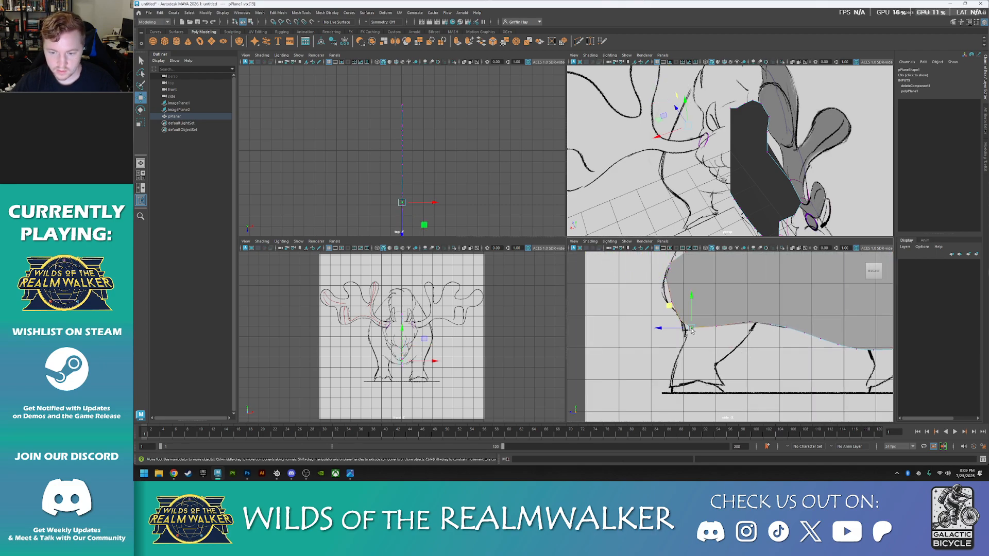
left_click_drag(666, 304, 645, 278)
left_click(670, 302)
middle_click_drag(645, 278, 601, 354, "alt")
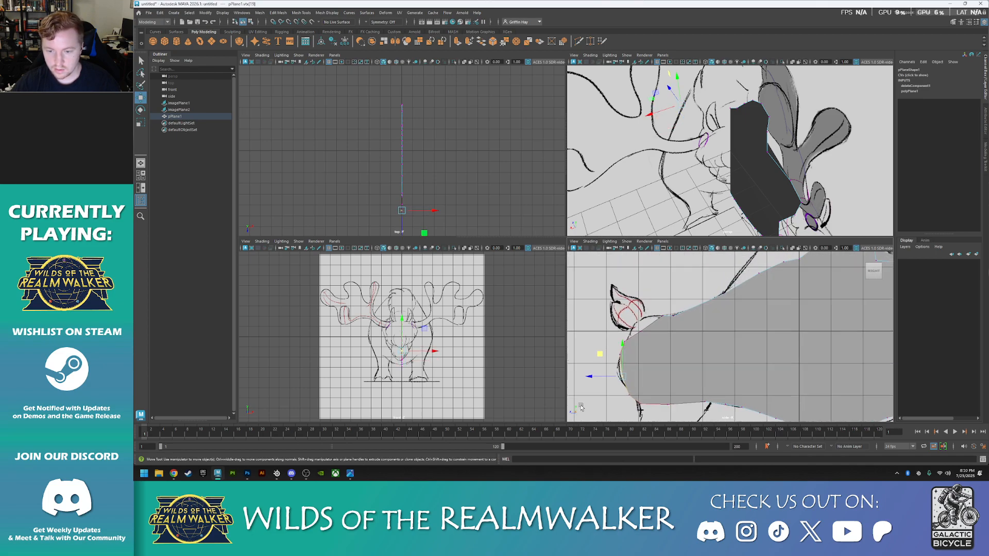
- Insert two extra vertices with Multi-Cut on the rump edge just below the tail base
left_click(644, 336)
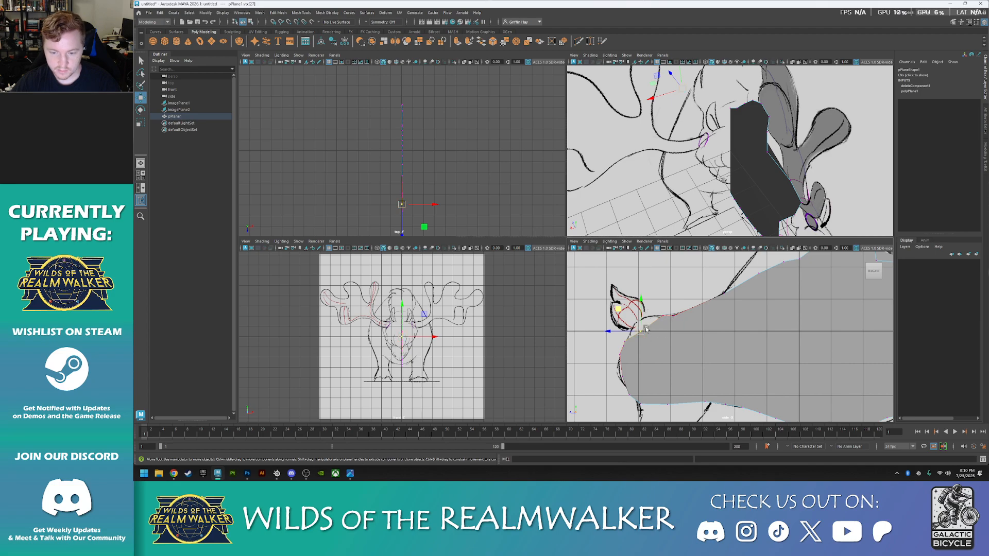
right_click(685, 281, "shift")
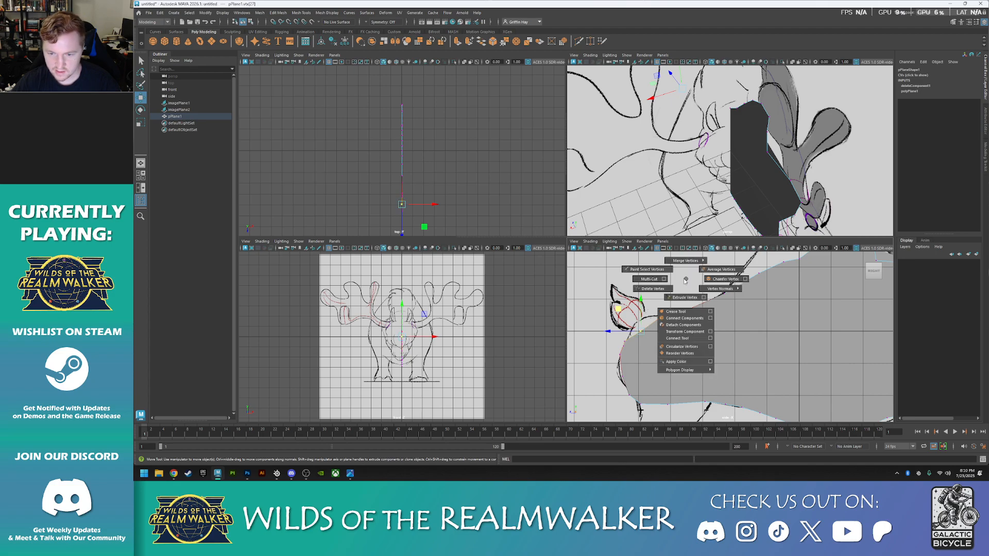
left_click(649, 278)
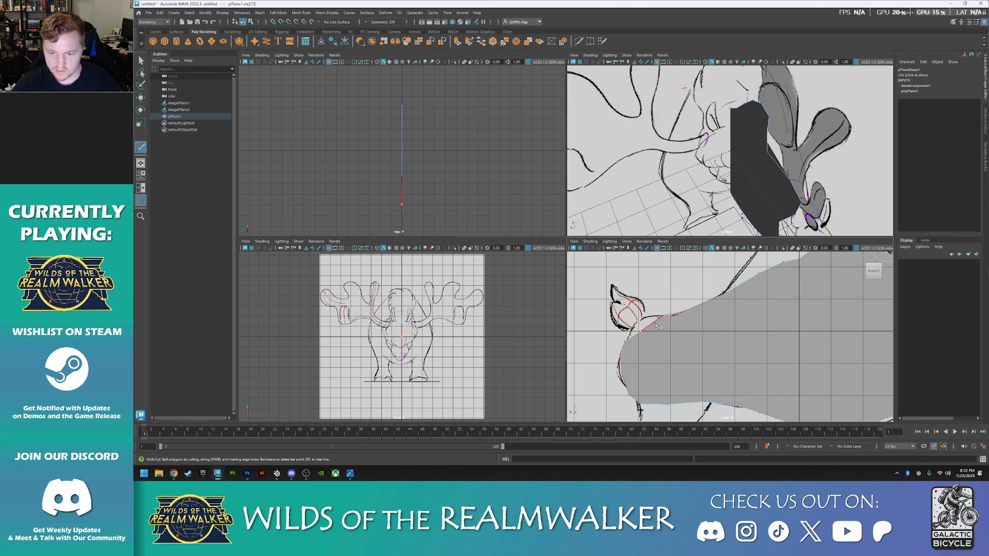
left_click(654, 323)
key("Return")
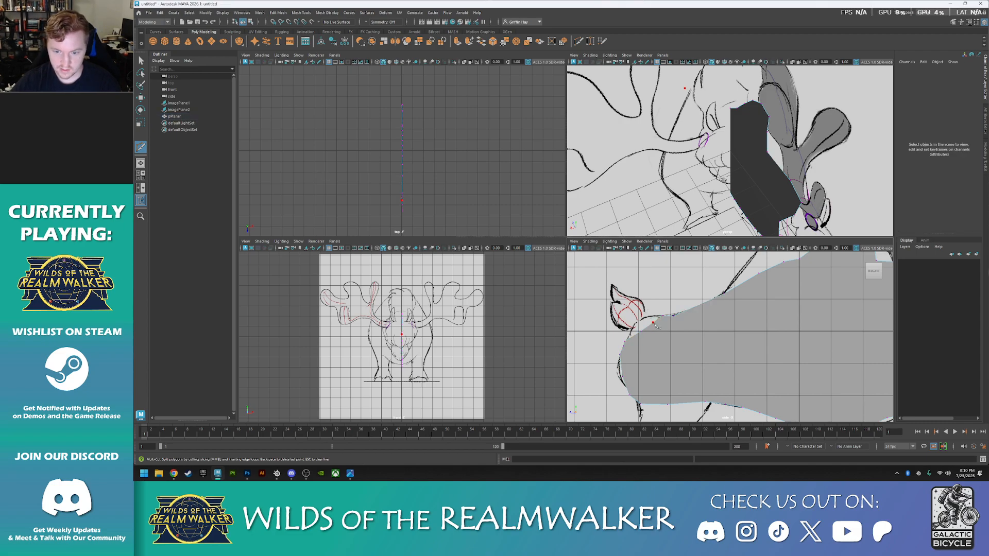
left_click(633, 336)
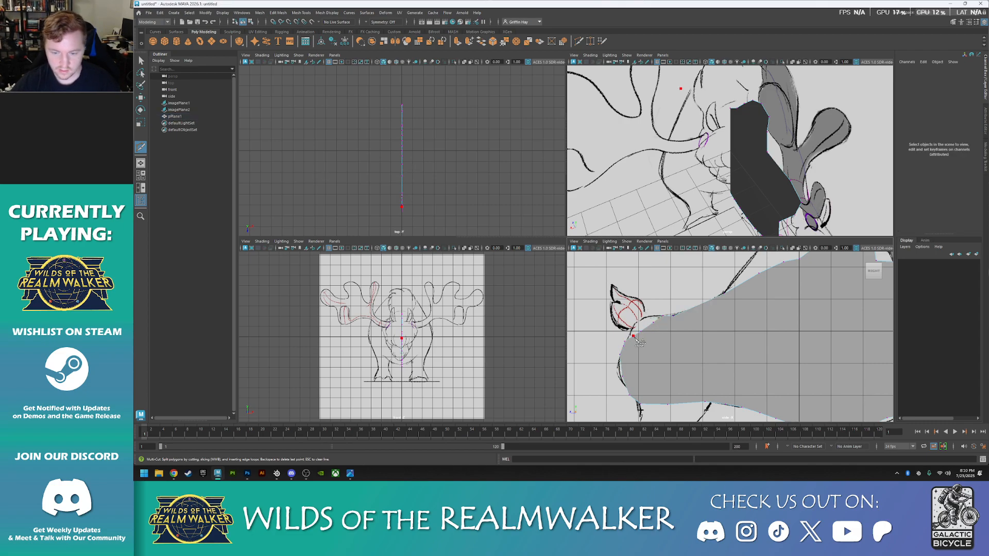
- Move the upper inserted vertex outward to the sketched outline at the tail base
key("w")
left_click(655, 329)
left_click_drag(654, 327, 628, 302)
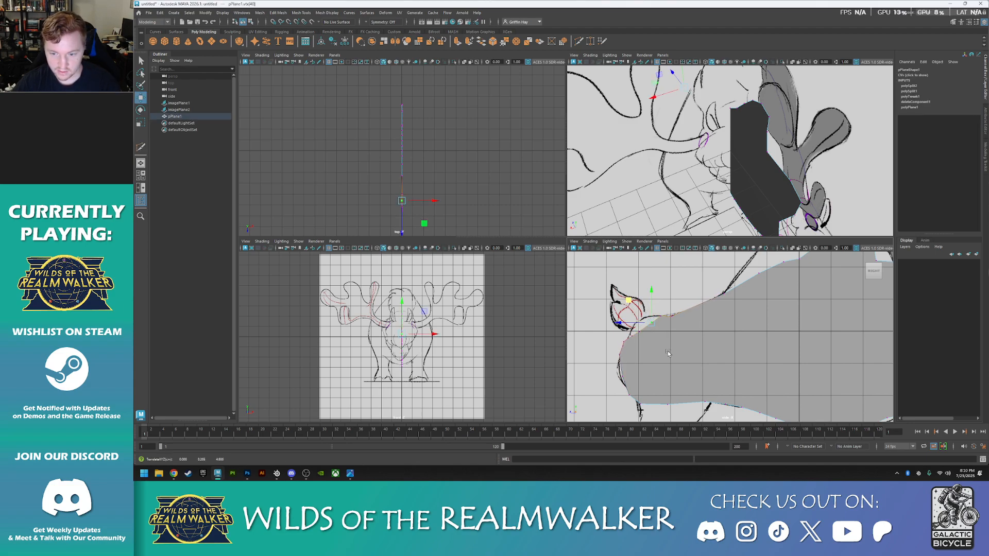
- Reposition the throat vertex and the upper chest vertex behind the muzzle to follow the sketched neck line
scroll(654, 363, "down", 5)
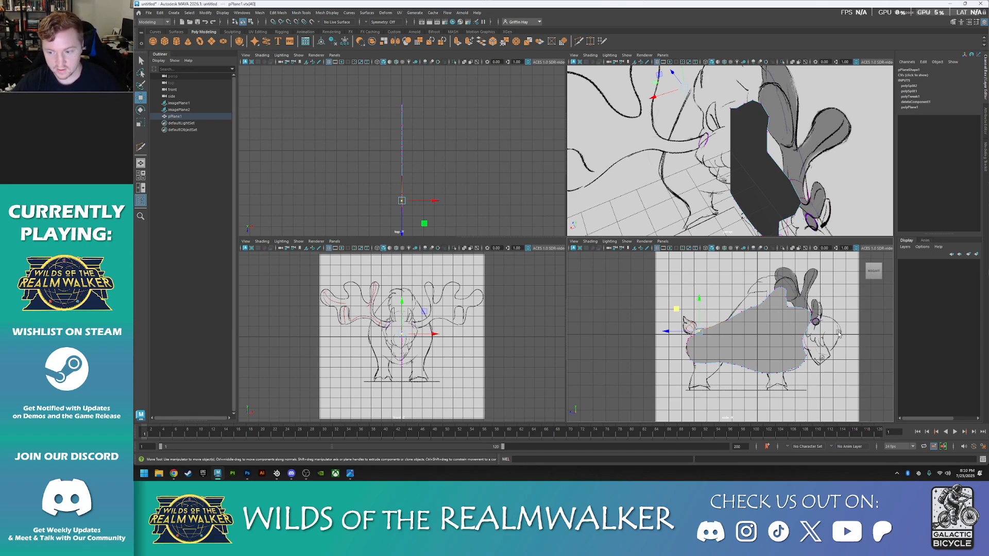
scroll(812, 369, "up", 5)
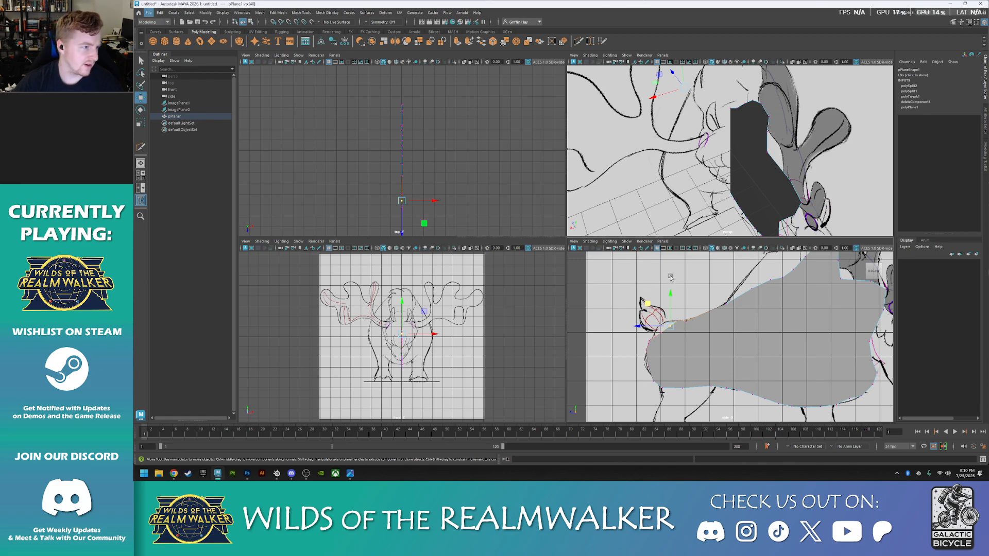
middle_click_drag(715, 285, 587, 292, "alt")
left_click(743, 343)
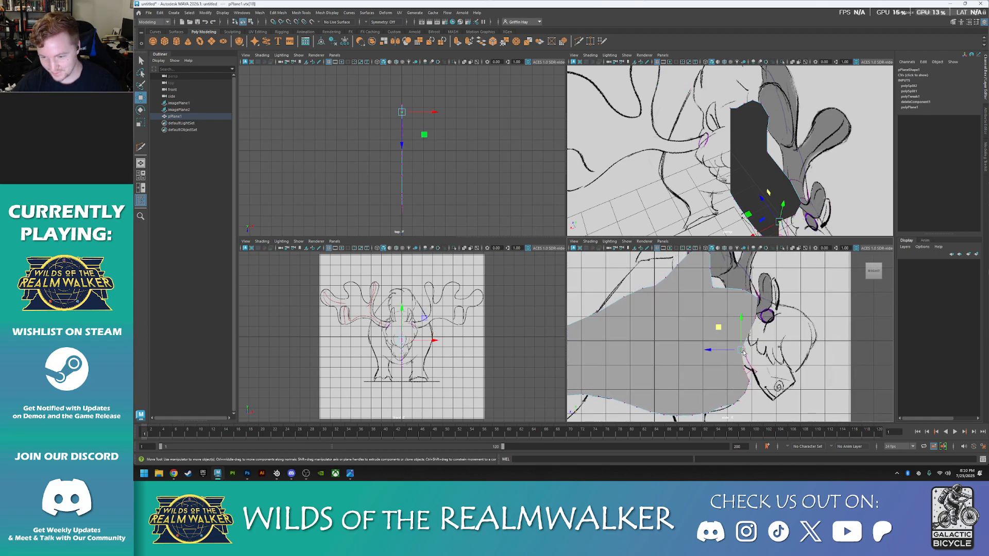
middle_click_drag(720, 321, 716, 325)
left_click(747, 381)
left_click_drag(724, 357, 728, 348)
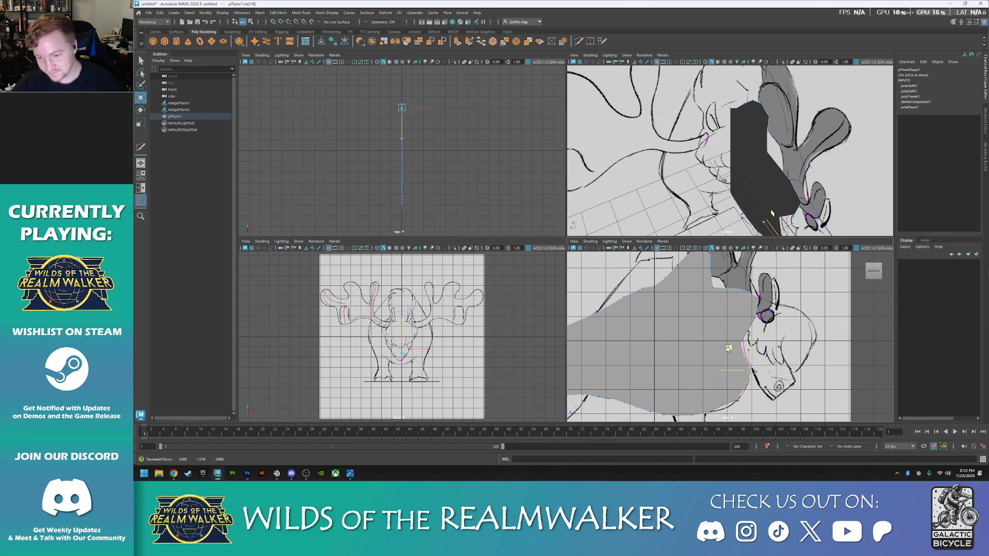
- Adjust the soft selection falloff radius and fit the lower chest vertices to the curve in front of the foreleg
left_click(724, 405)
scroll(751, 326, "up", 3)
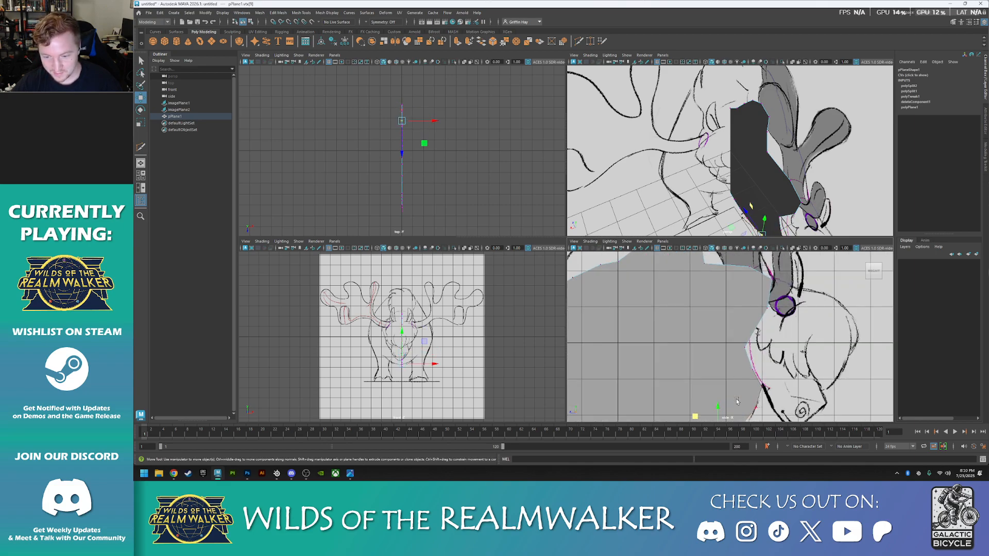
scroll(751, 326, "down", 7)
middle_click_drag(775, 365, 790, 315, "alt")
scroll(773, 322, "up", 3)
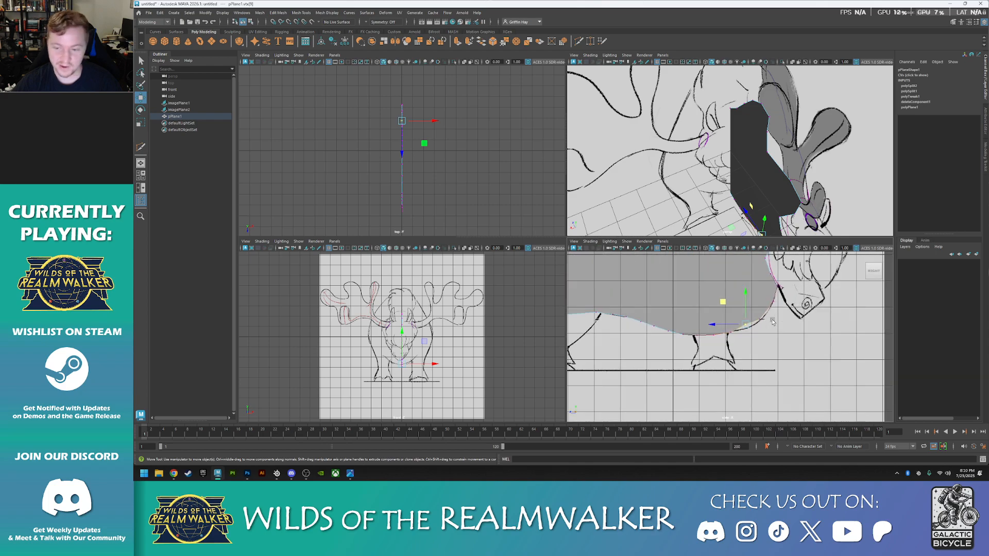
scroll(765, 341, "up", 2)
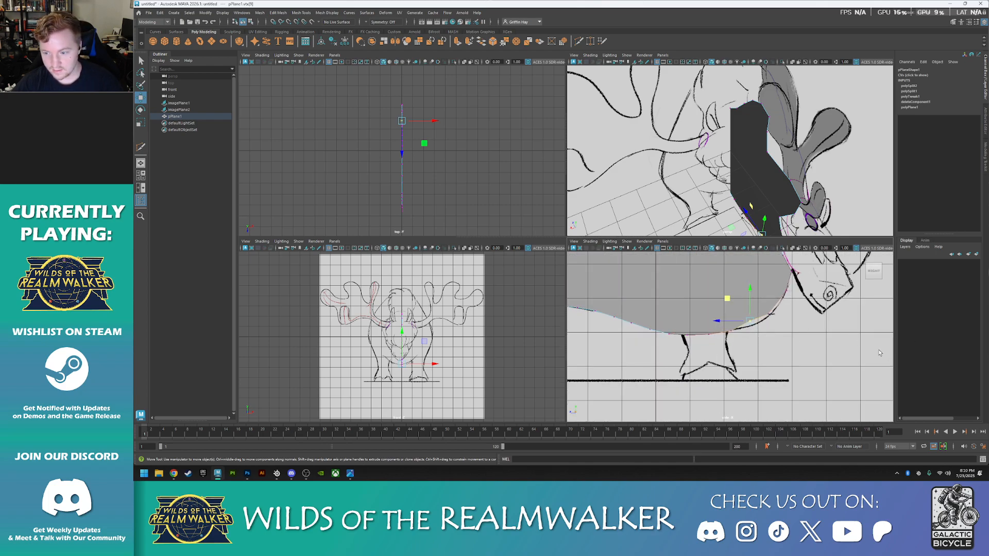
key("b")
left_click_drag(818, 334, 769, 342)
left_click_drag(729, 304, 731, 308)
left_click(770, 313)
left_click(785, 291)
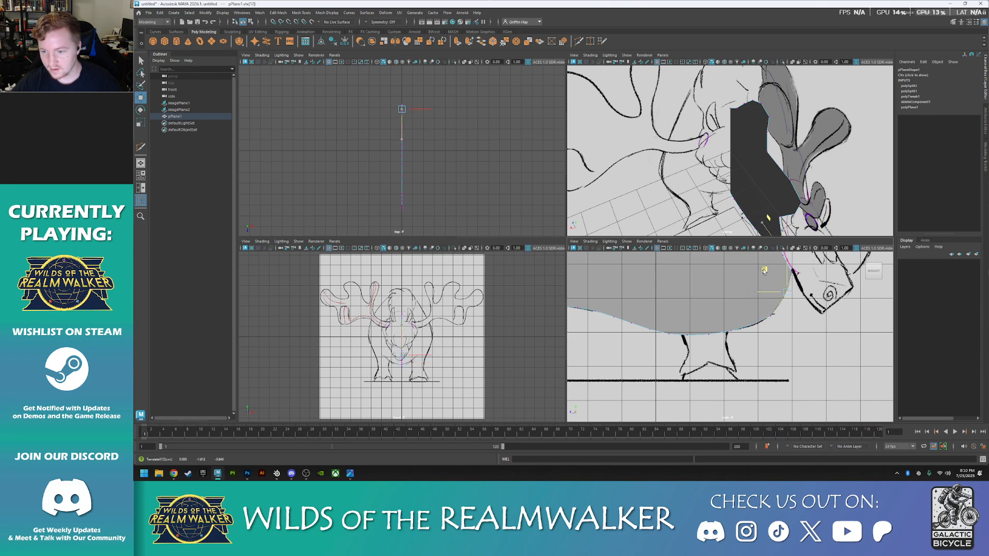
- Nudge the vertices between the chest and the cheek so the throat edge follows the sketch
middle_click_drag(816, 316, 771, 396, "alt")
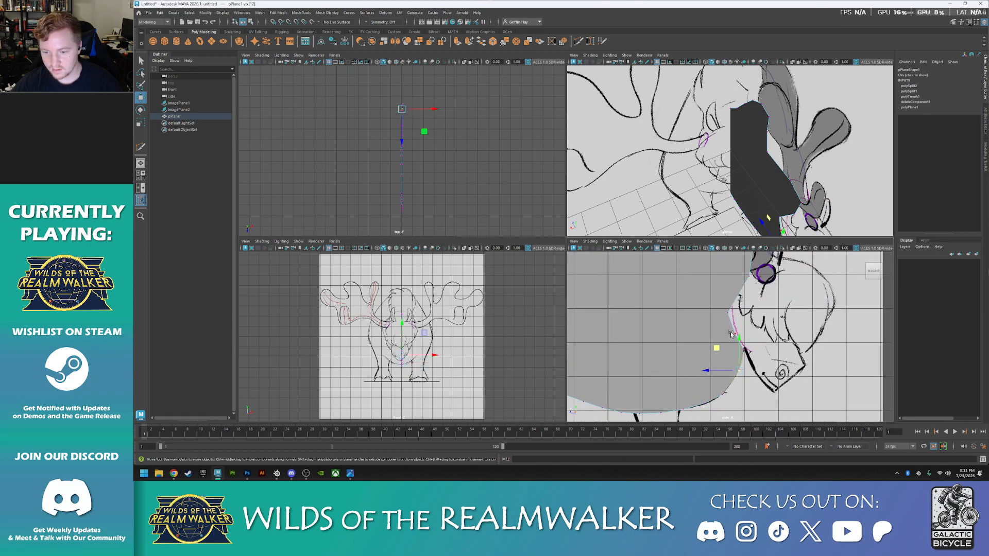
left_click(728, 334)
left_click(736, 354)
left_click_drag(722, 329, 722, 328)
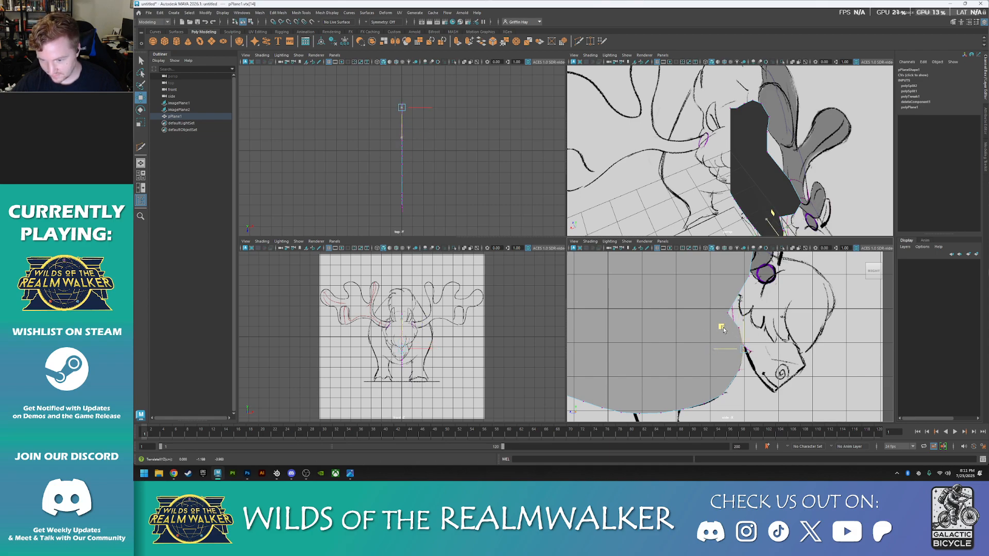
left_click(732, 307)
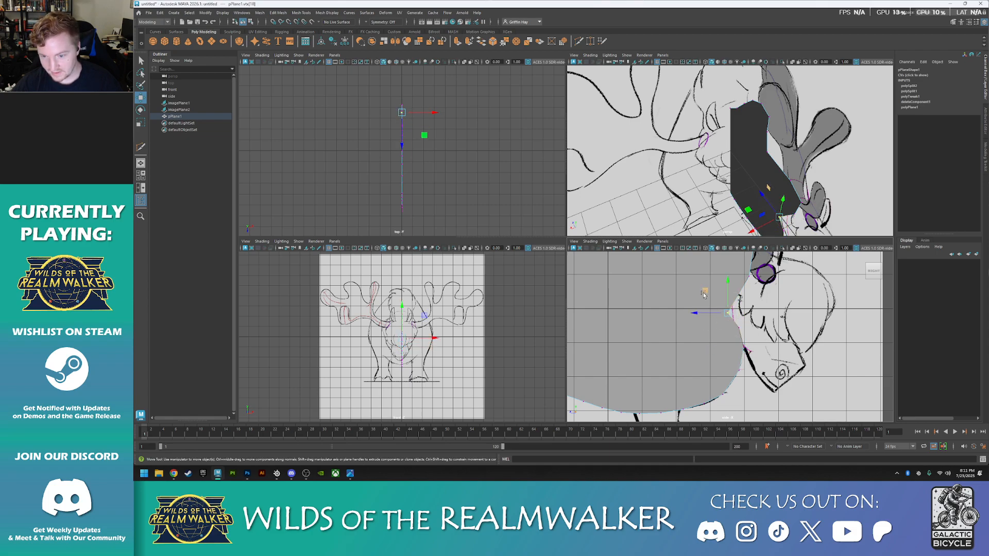
left_click_drag(709, 290, 710, 289)
middle_click_drag(794, 320, 777, 376, "alt")
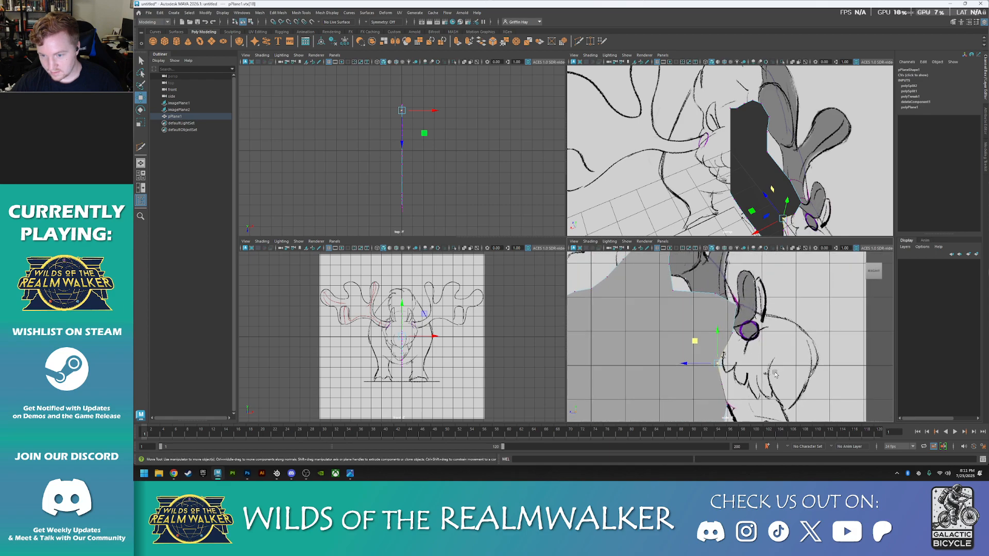
- Move the border vertex behind the eye outward to the sketched back edge of the cheek
left_click(718, 334)
left_click_drag(710, 310, 702, 306)
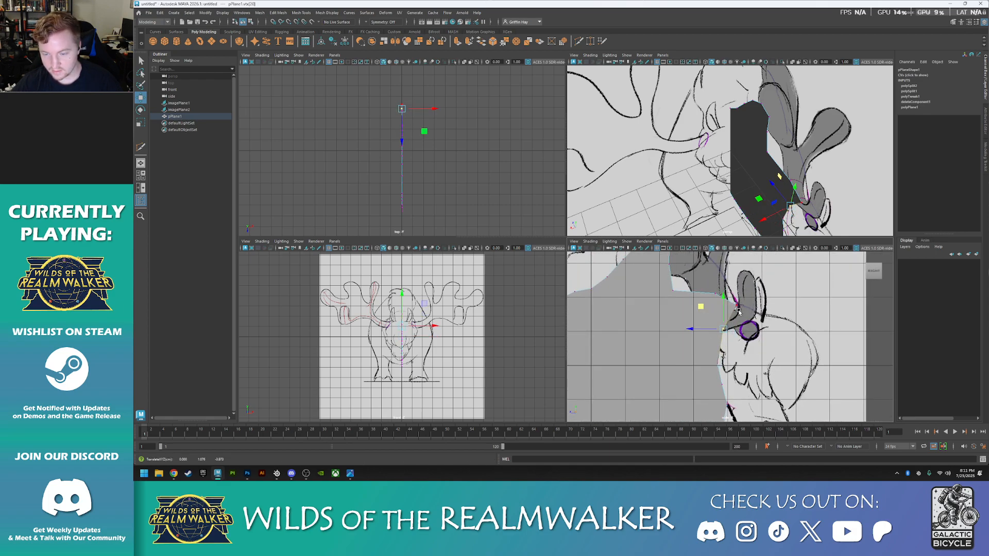
middle_click_drag(738, 311, 777, 305, "alt")
scroll(777, 305, "down", 5)
scroll(755, 322, "up", 3)
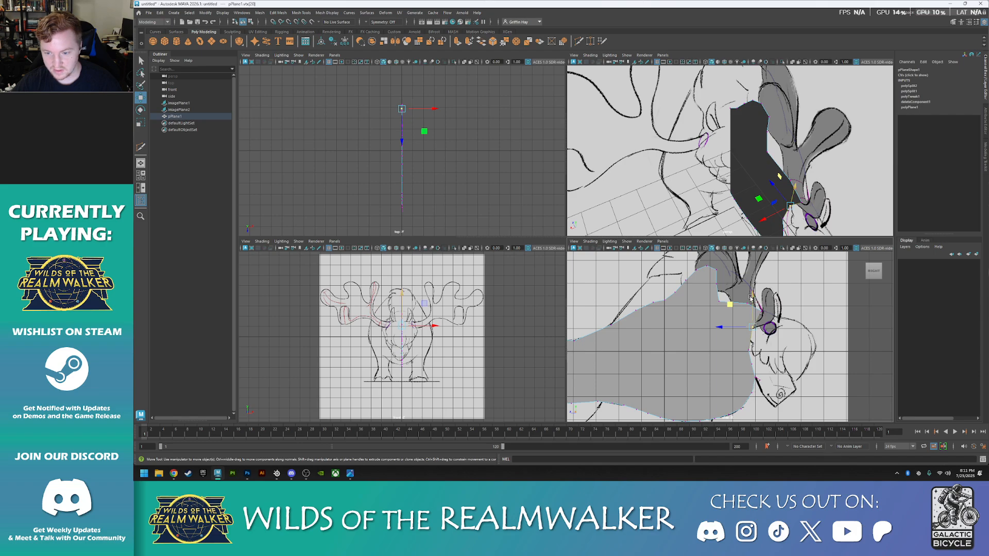
- Raise the vertices at the crown and antler base so the edge slopes from the hump to the ear
left_click(749, 304)
left_click_drag(725, 280, 712, 249)
left_click(719, 302)
left_click(716, 281)
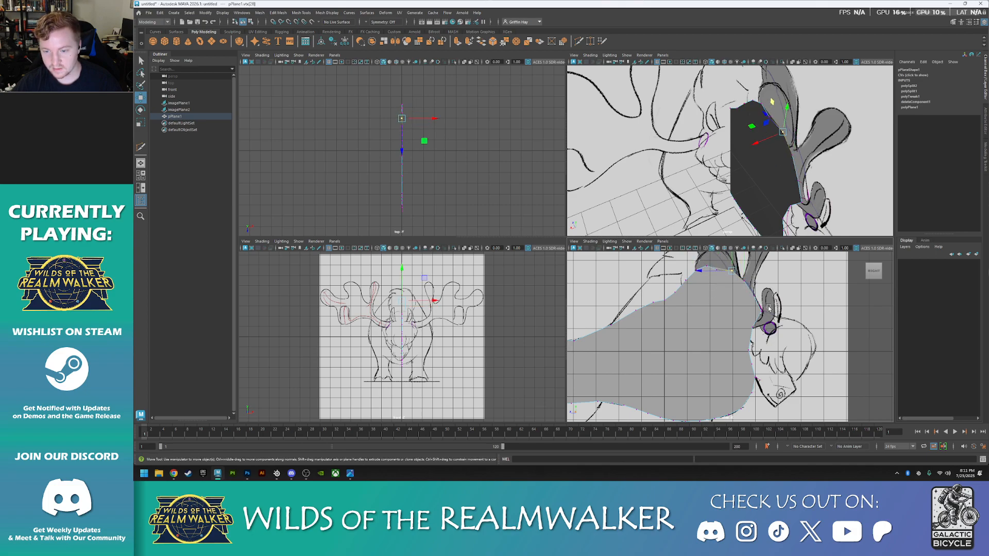
middle_click_drag(789, 270, 793, 307, "alt")
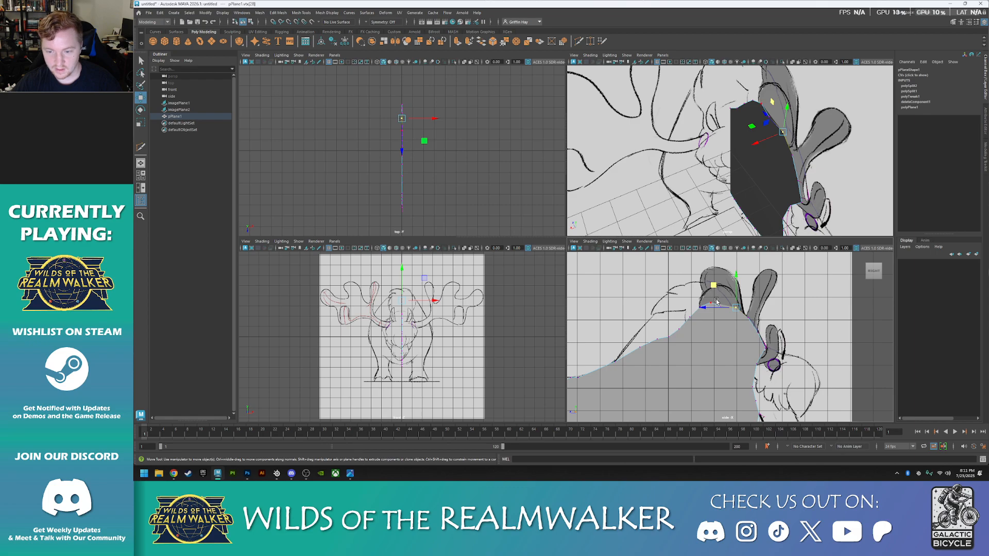
left_click_drag(713, 285, 705, 277)
- Move the two vertices on the rear side of the shoulder hump up and outward to the sketched back line
left_click(678, 329)
left_click_drag(672, 309, 682, 275, "alt")
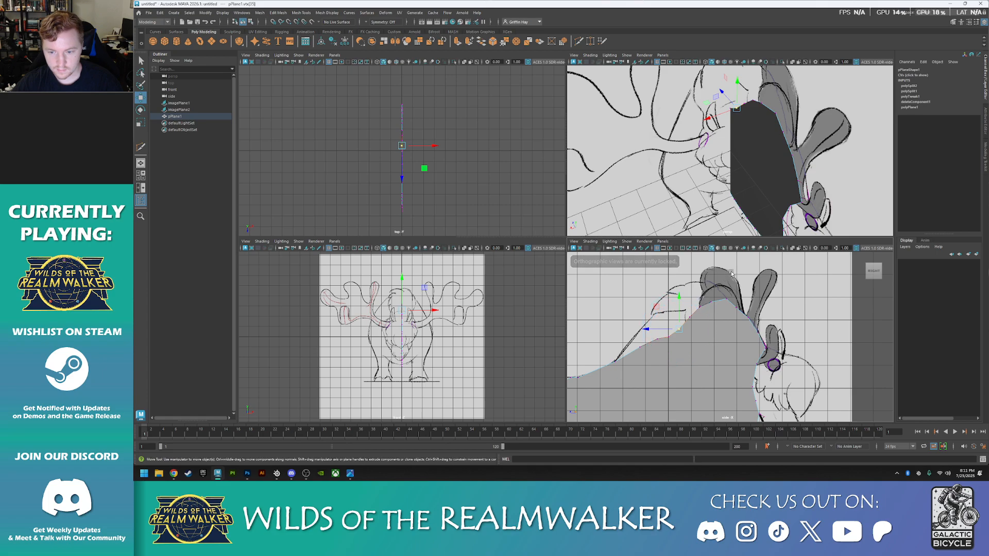
left_click_drag(656, 307, 640, 278)
left_click_drag(631, 337, 613, 313)
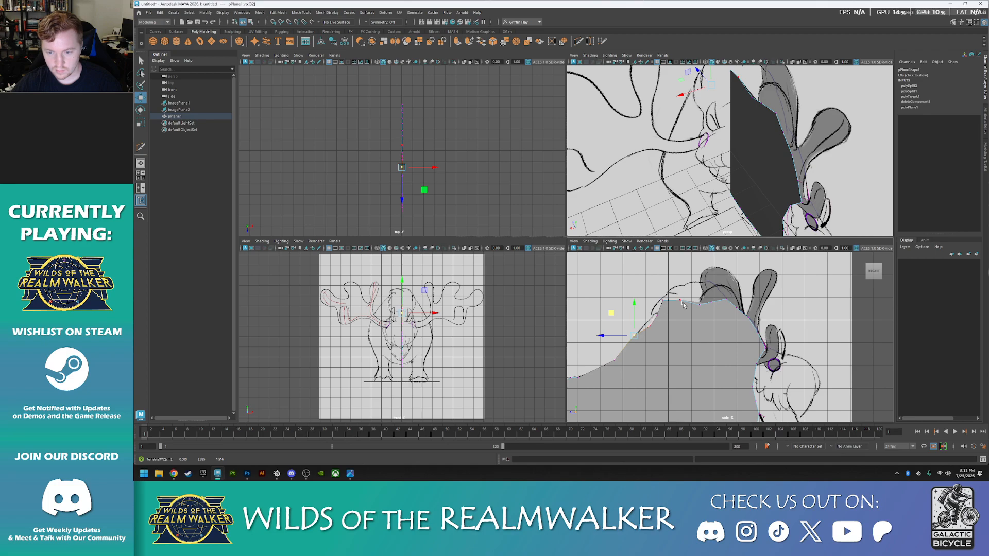
- Raise the hump's top vertex to the sketched crest and adjust the vertex at the antler base
left_click(699, 304)
left_click_drag(674, 281, 672, 265)
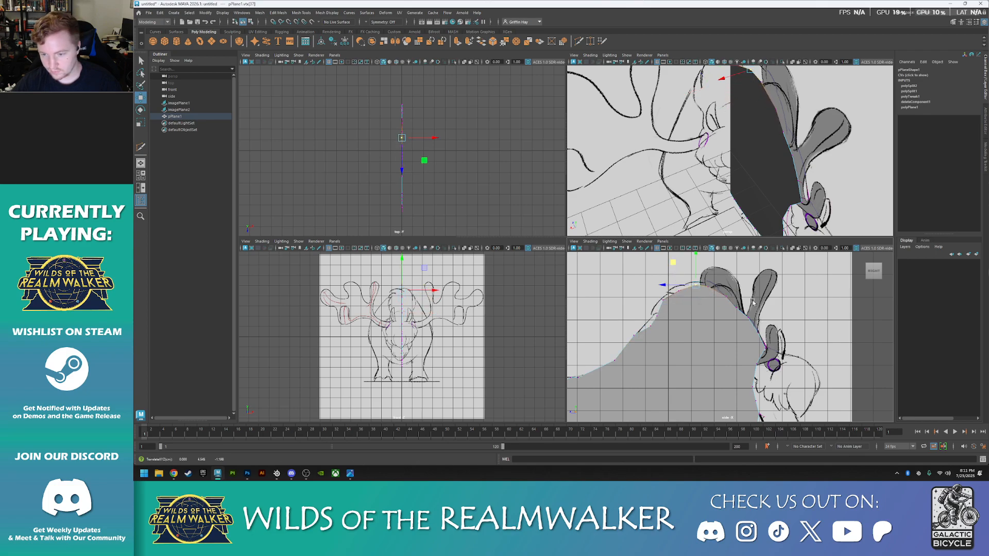
left_click(745, 322)
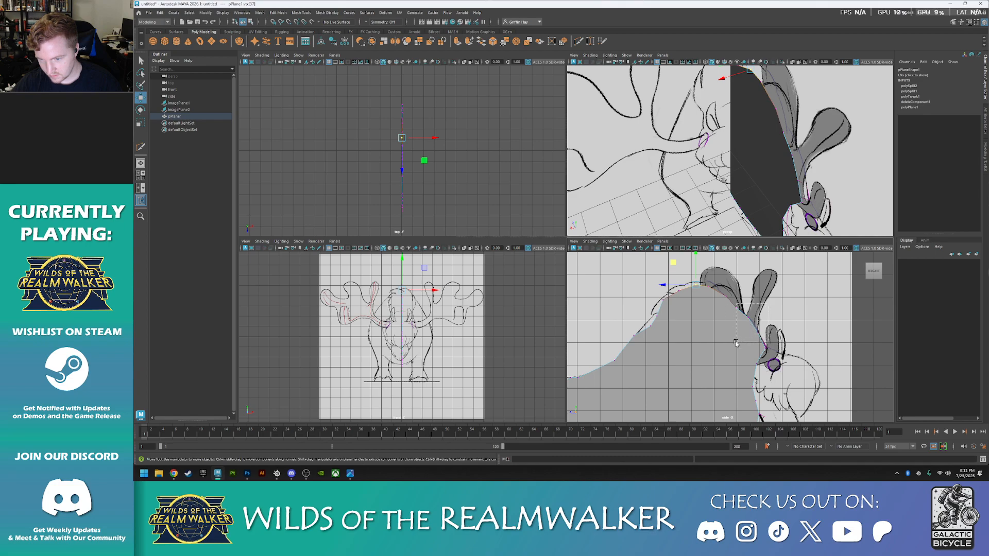
left_click_drag(725, 299, 723, 305)
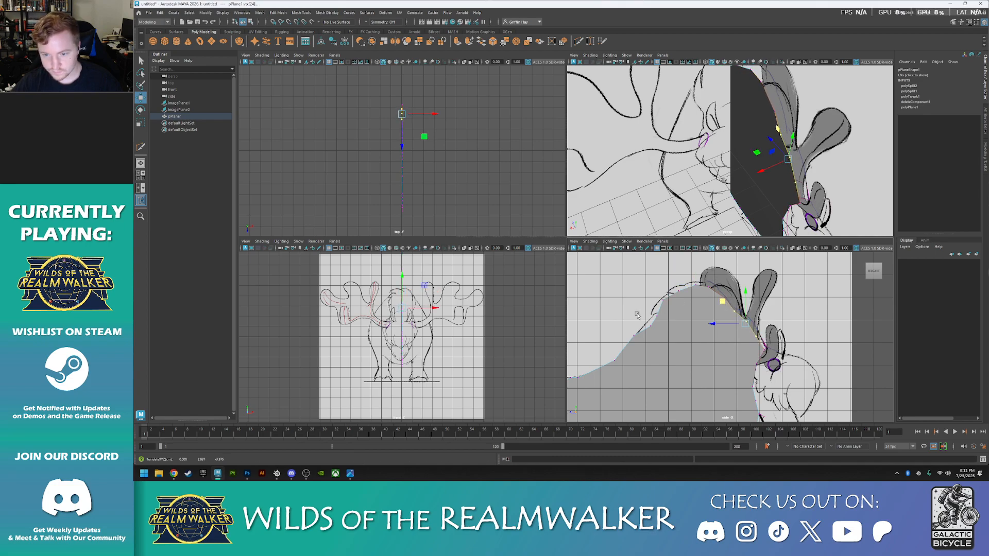
- Adjust the vertices on the slope behind the hump to follow the sketched back
left_click(650, 329)
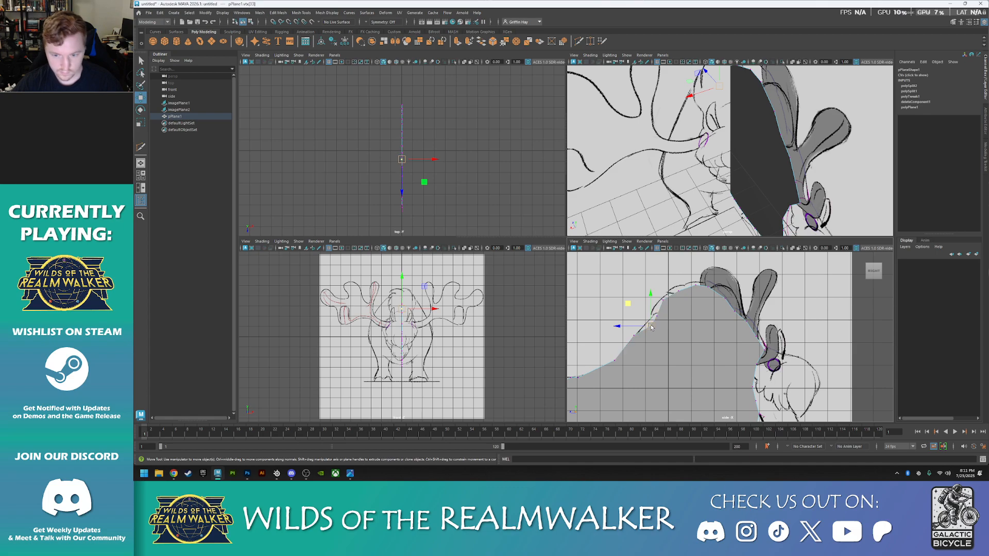
left_click_drag(631, 306, 630, 288)
left_click(657, 315)
- Move the vertices at the top of the rump outward to the sketched corner at the tail base
middle_click_drag(604, 334, 699, 282, "alt")
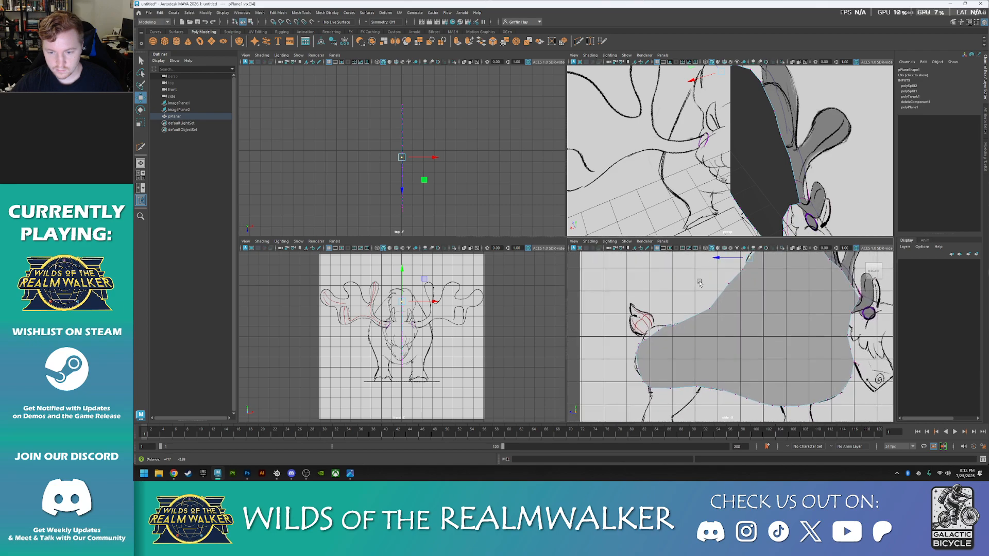
scroll(623, 353, "up", 5)
scroll(623, 353, "down", 3)
scroll(639, 342, "up", 2)
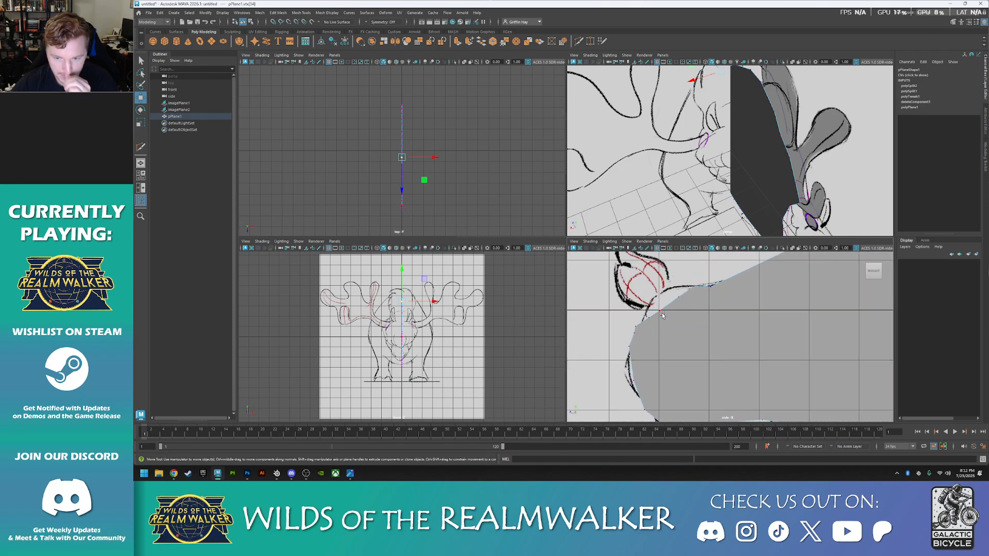
left_click(679, 298)
left_click_drag(656, 274, 627, 279)
left_click(659, 314)
left_click(649, 318)
- Switch the side view to wireframe display so the sketch shows through the plane
middle_click_drag(605, 368, 608, 316, "alt")
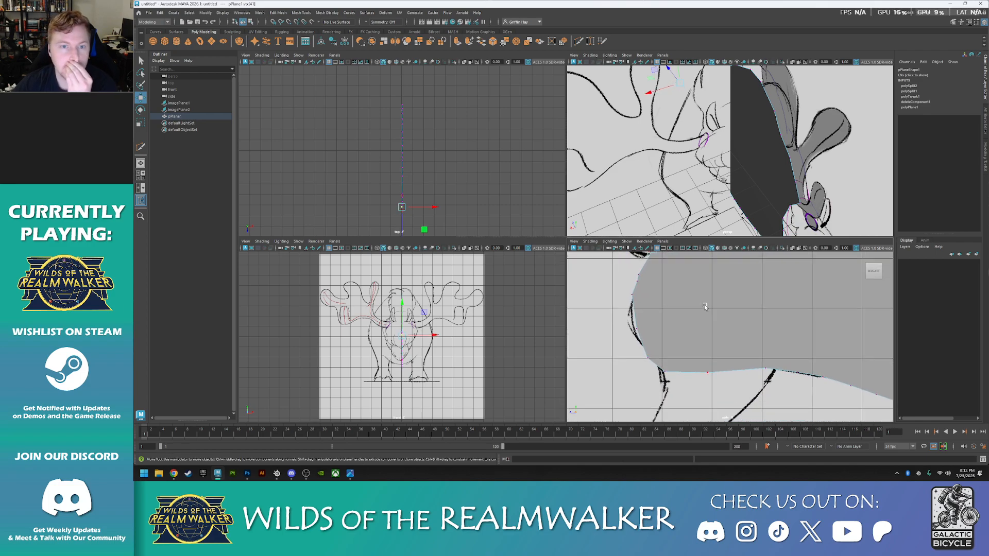
left_click(376, 62)
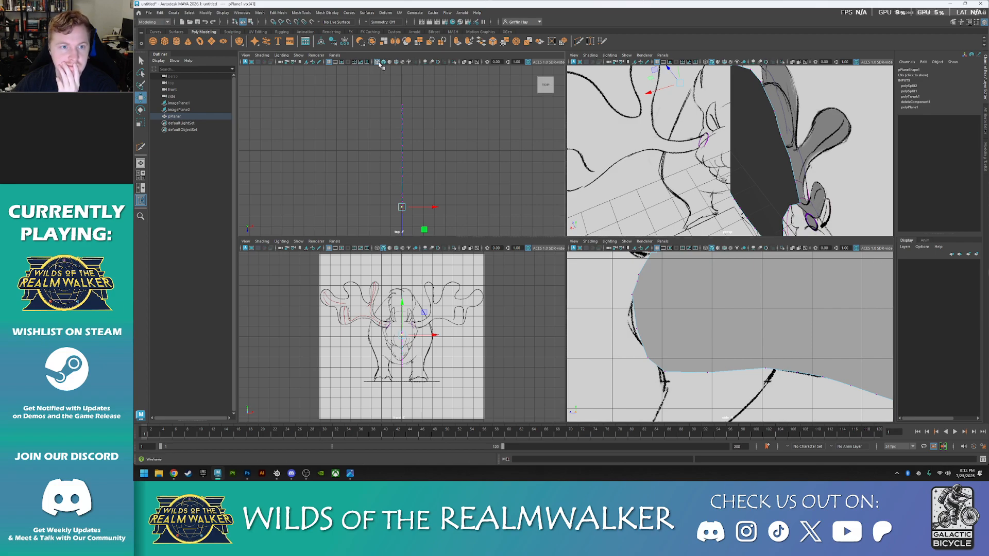
left_click(383, 62)
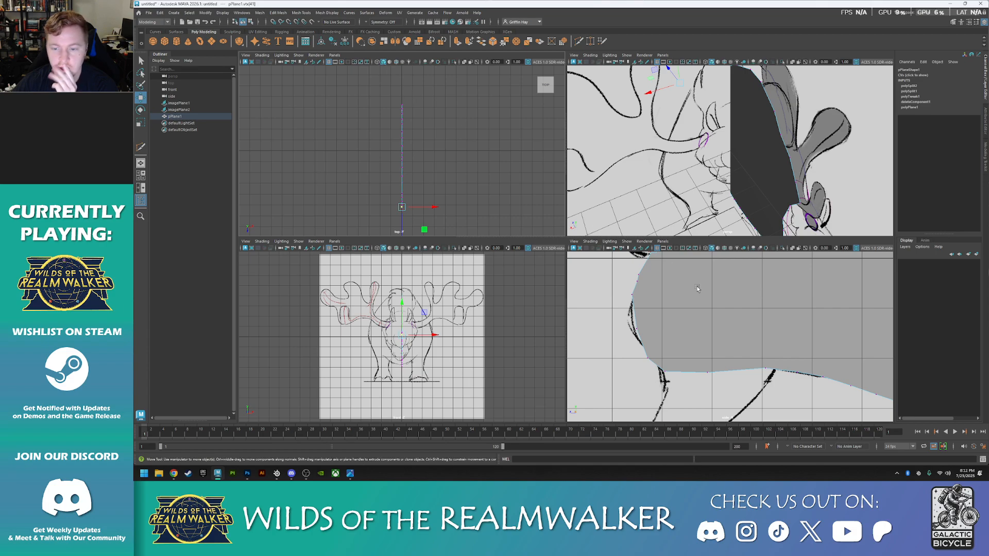
left_click(705, 249)
scroll(651, 326, "down", 5)
scroll(651, 328, "up", 6)
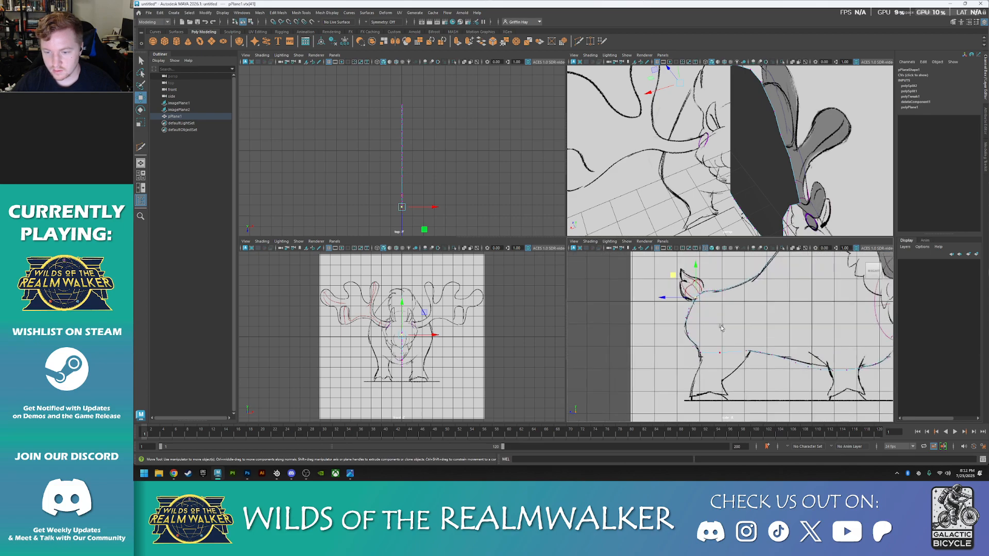
- Fit the lower rump vertices to the sketched curve above the hind leg
left_click(633, 306)
left_click(668, 352)
left_click_drag(652, 331, 653, 333)
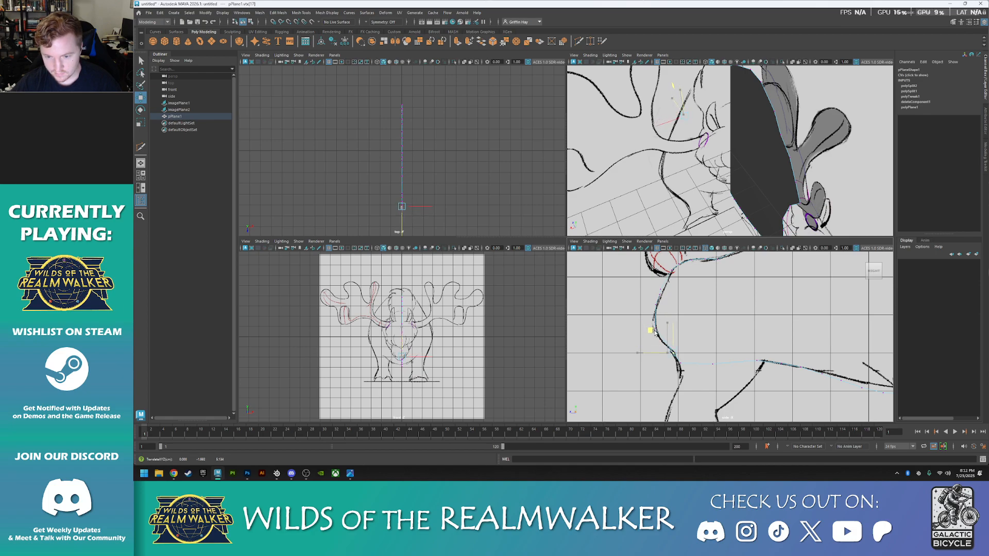
key("w")
scroll(640, 339, "up", 3)
middle_click_drag(580, 336, 623, 320, "alt")
left_click(618, 303)
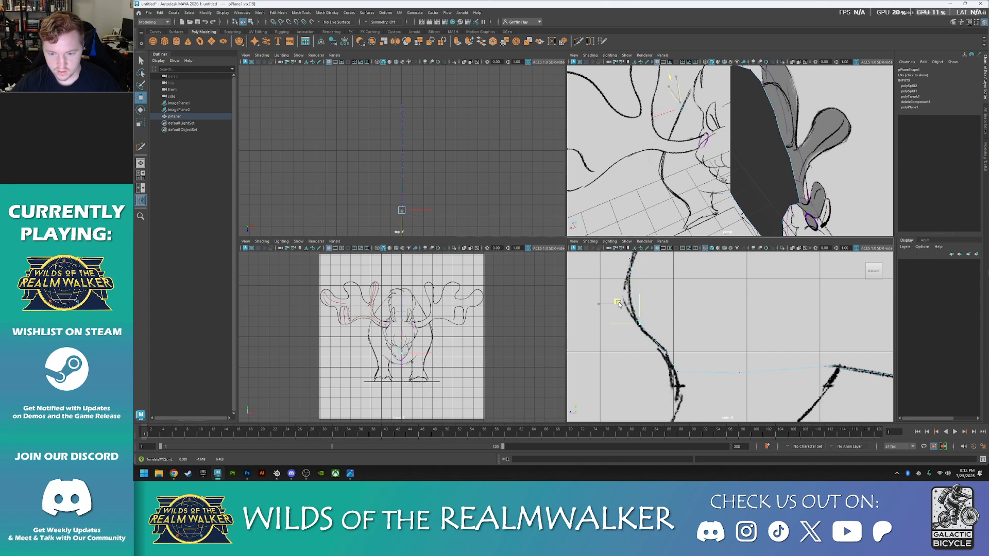
- Reposition the upper rump vertices along the sketched curve between the hind leg and the tail
mouse_move(655, 276)
middle_mouse_down("alt")
mouse_move(685, 381)
mouse_move(682, 278)
middle_mouse_up("alt")
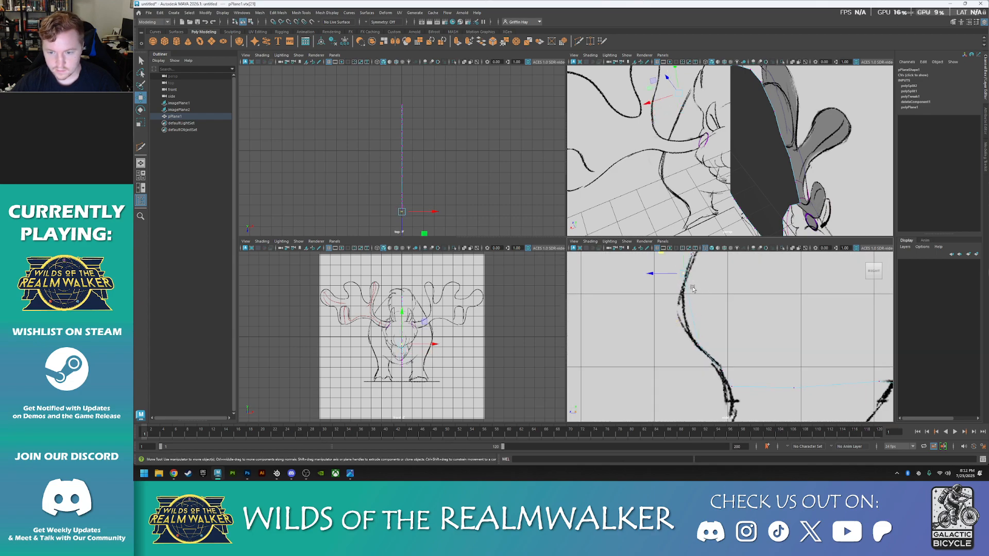
left_click_drag(661, 254, 661, 303)
middle_click_drag(661, 303, 645, 346, "alt")
left_click_drag(660, 297, 683, 308)
left_click(674, 303)
- Return the plane to vertex mode and refine the rump vertices directly below the tail
right_click(695, 301)
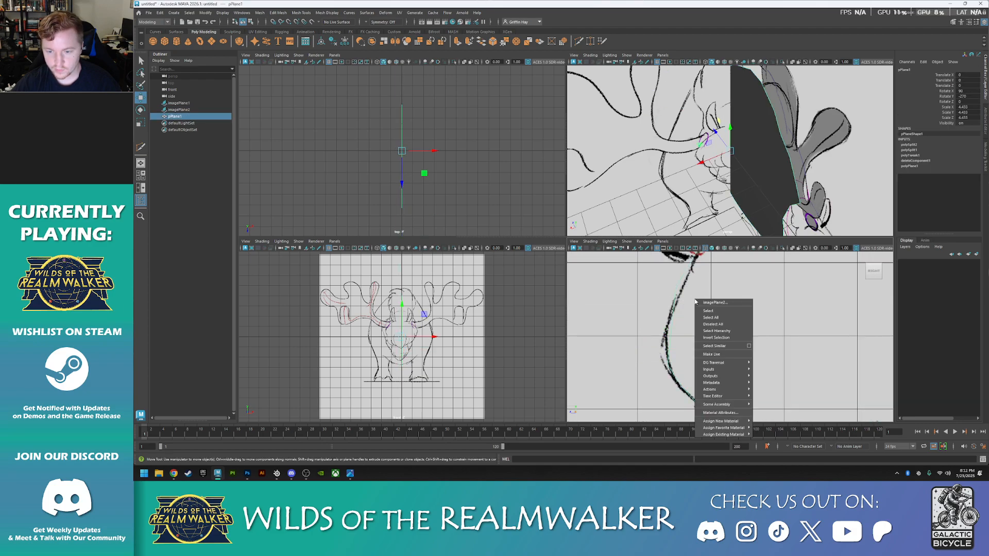
right_click(631, 282)
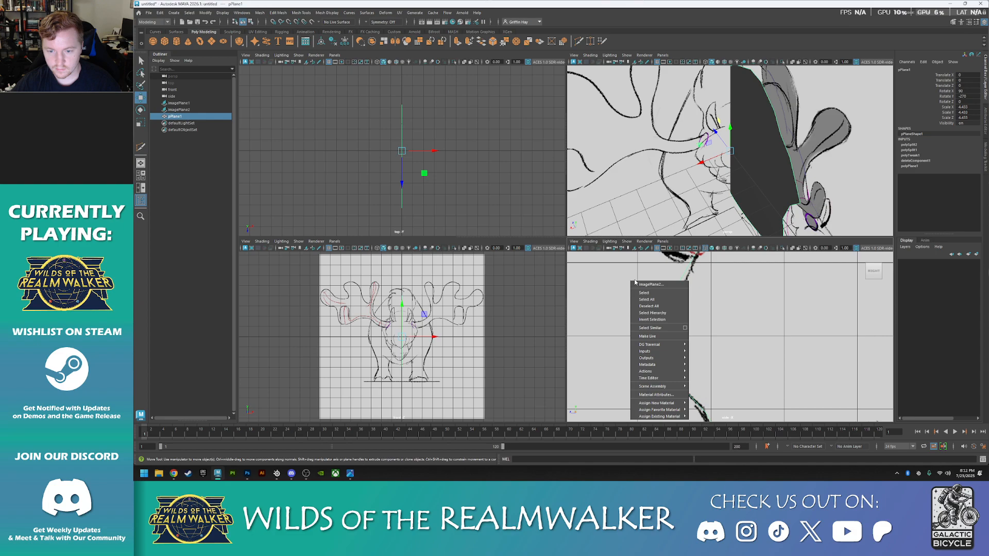
right_click(518, 214)
right_click_drag(716, 334, 620, 277, "alt")
scroll(733, 346, "up", 5)
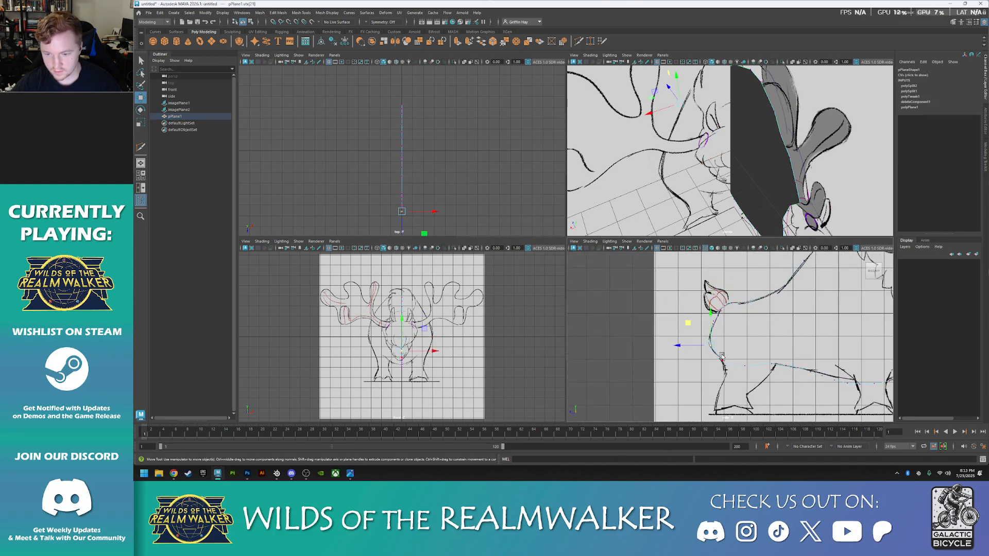
scroll(721, 356, "up", 4)
left_click(691, 309)
mouse_move(671, 289)
left_mouse_down()
mouse_move(664, 320)
mouse_move(673, 284)
mouse_move(673, 294)
left_mouse_up()
left_click(690, 300)
left_click(706, 282)
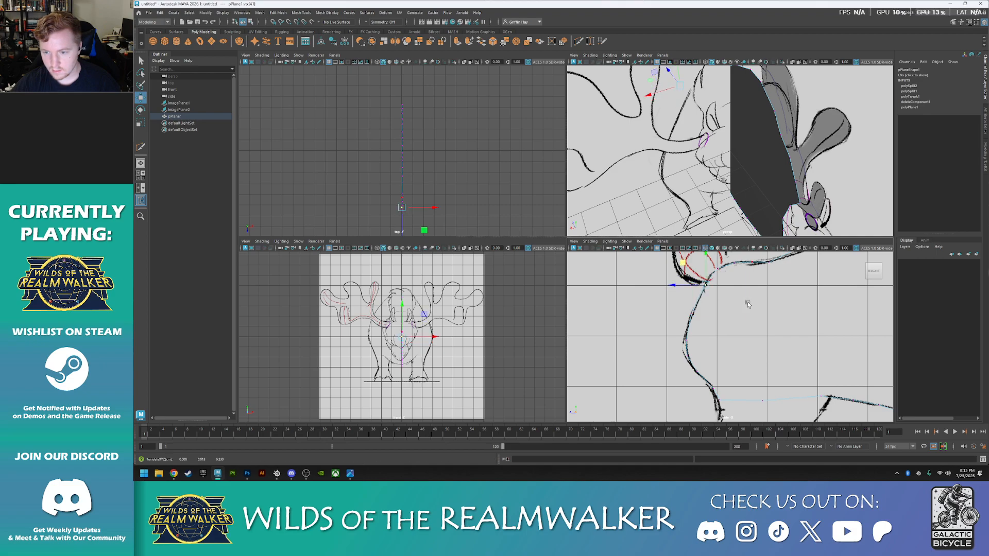
- Raise the belly vertices between the hind leg and the foreleg onto the sketched belly line
key("a")
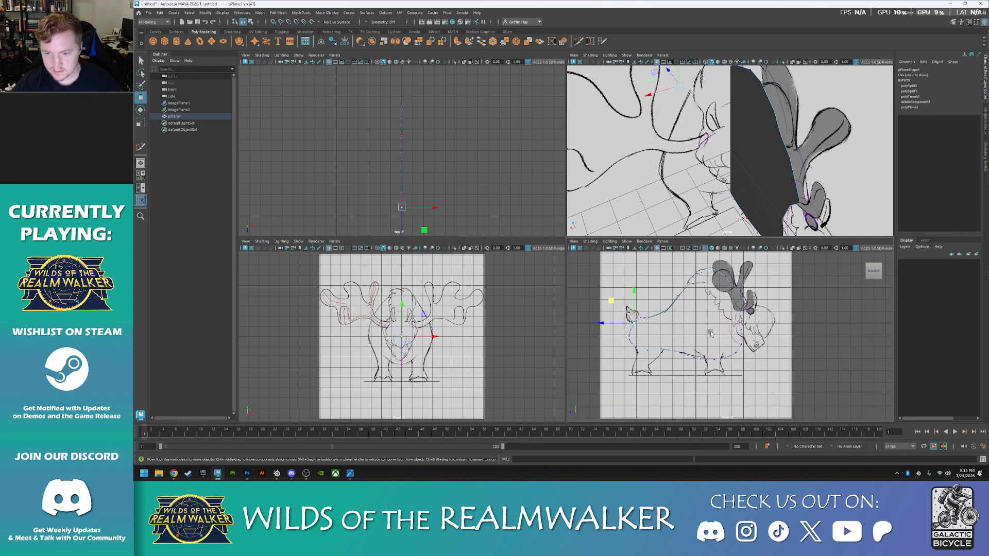
scroll(647, 317, "up", 4)
middle_click_drag(679, 287, 722, 285, "alt")
scroll(722, 285, "up", 8)
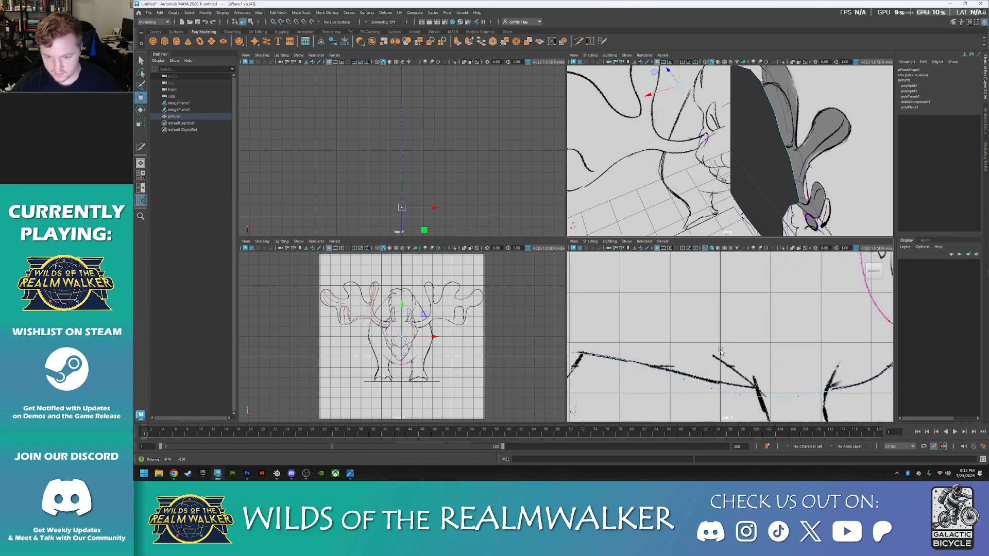
left_click(752, 336)
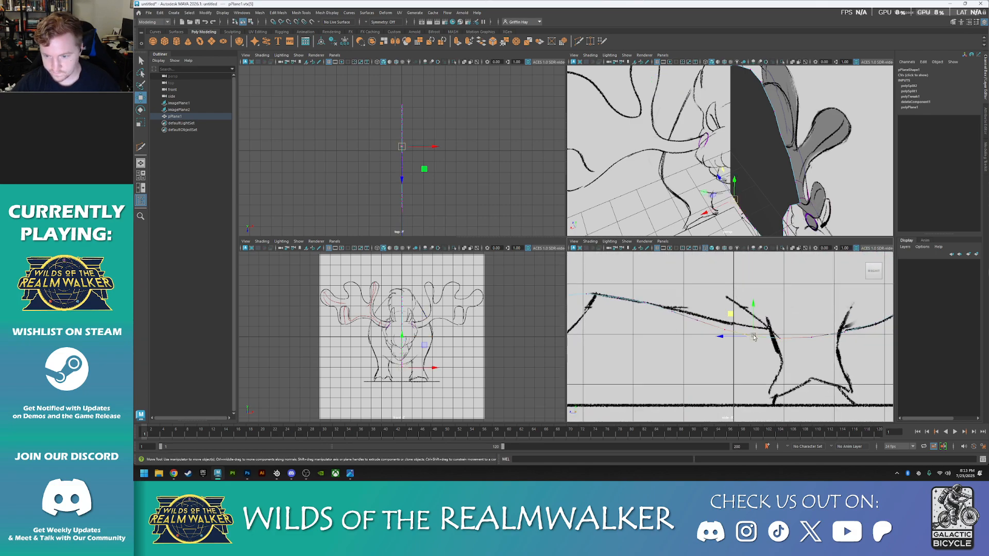
left_click_drag(731, 315, 734, 306)
left_click(673, 309)
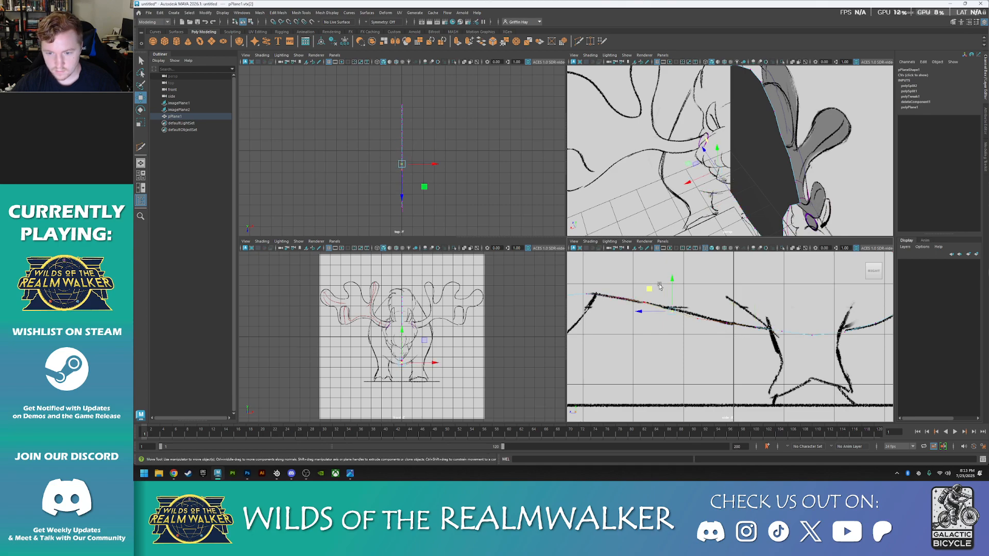
left_click(642, 300)
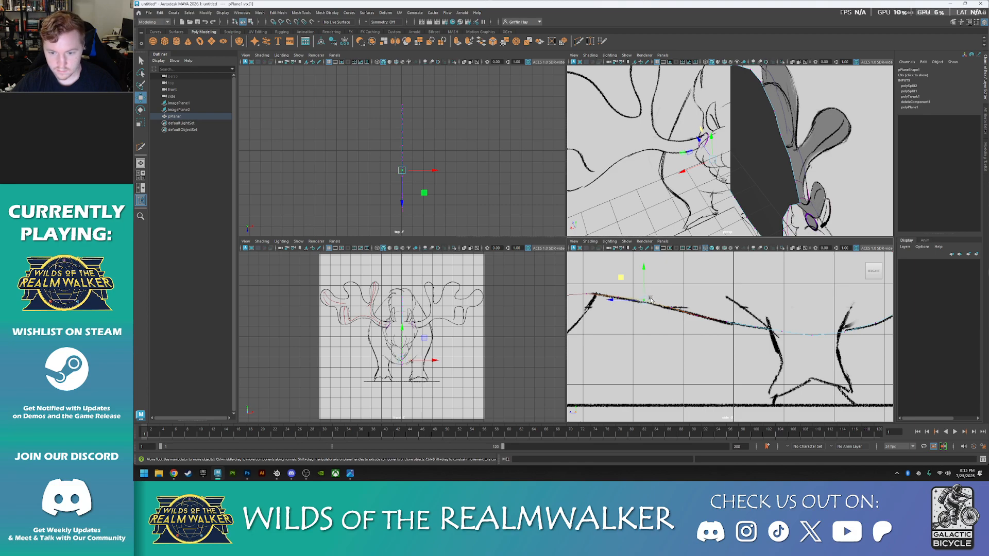
left_click_drag(642, 270, 642, 273)
- Move the hump vertices behind the antler base up and back toward the sketched crest
middle_click_drag(642, 354, 620, 324, "alt")
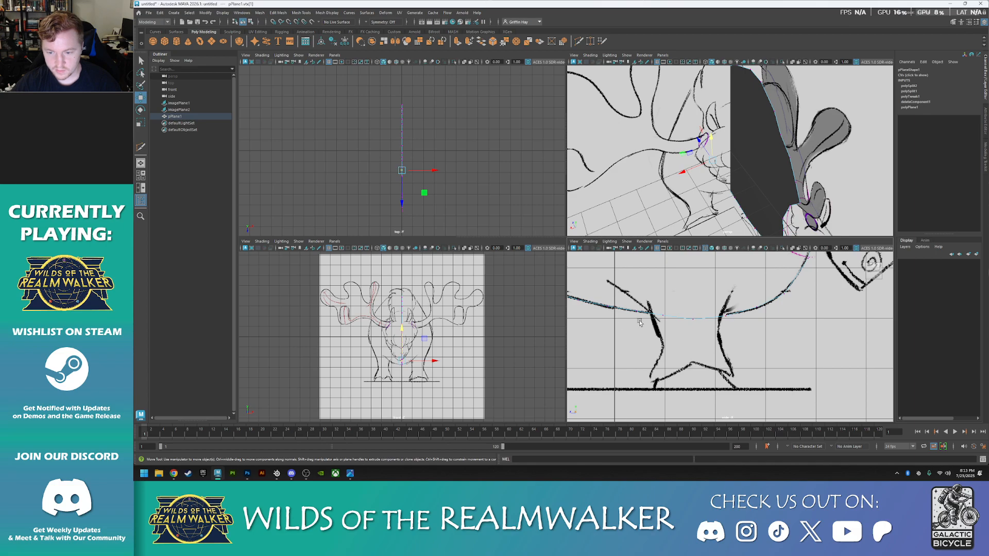
key("a")
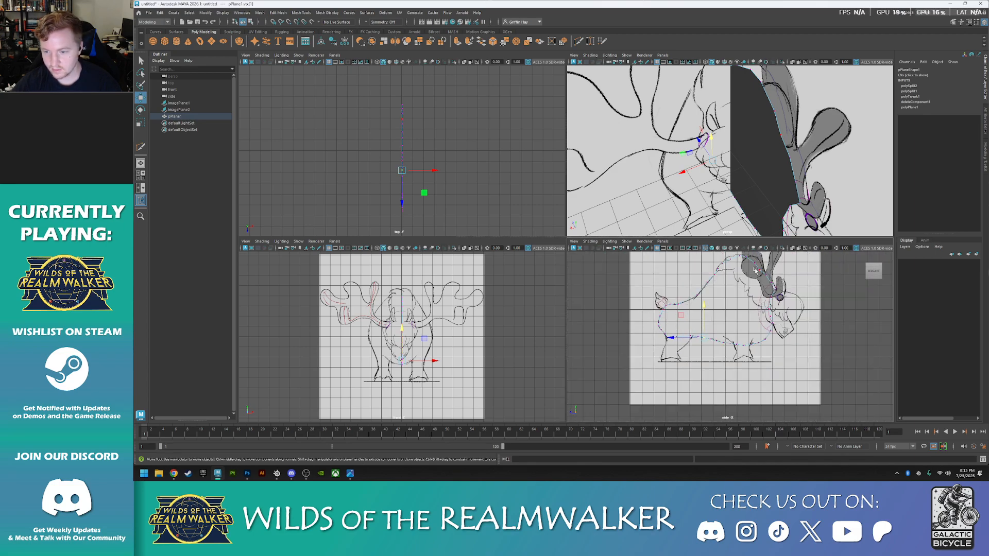
scroll(764, 279, "up", 5)
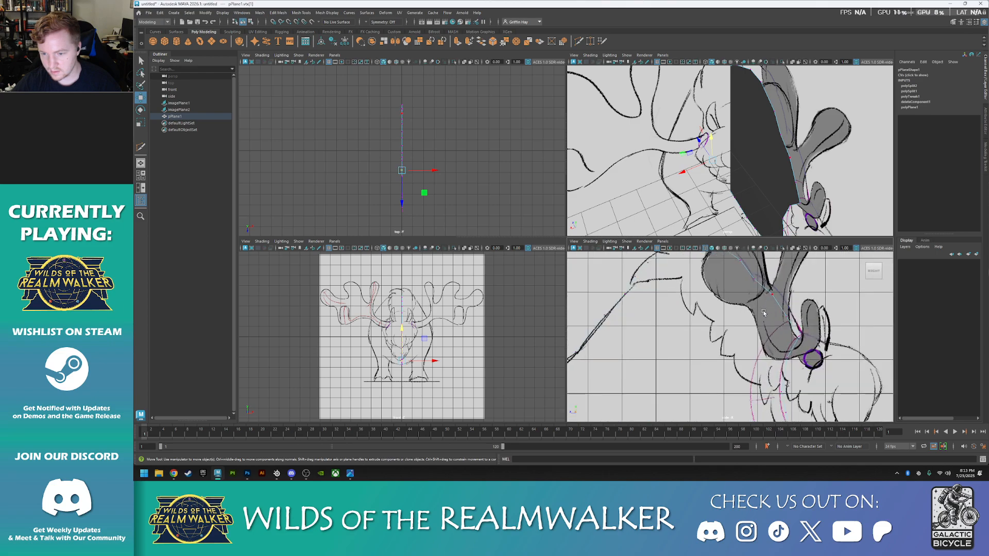
scroll(764, 313, "up", 2)
scroll(737, 306, "up", 1)
left_click(731, 311)
left_click_drag(710, 292, 668, 271)
left_click(686, 293)
middle_click_drag(618, 353, 667, 317, "alt")
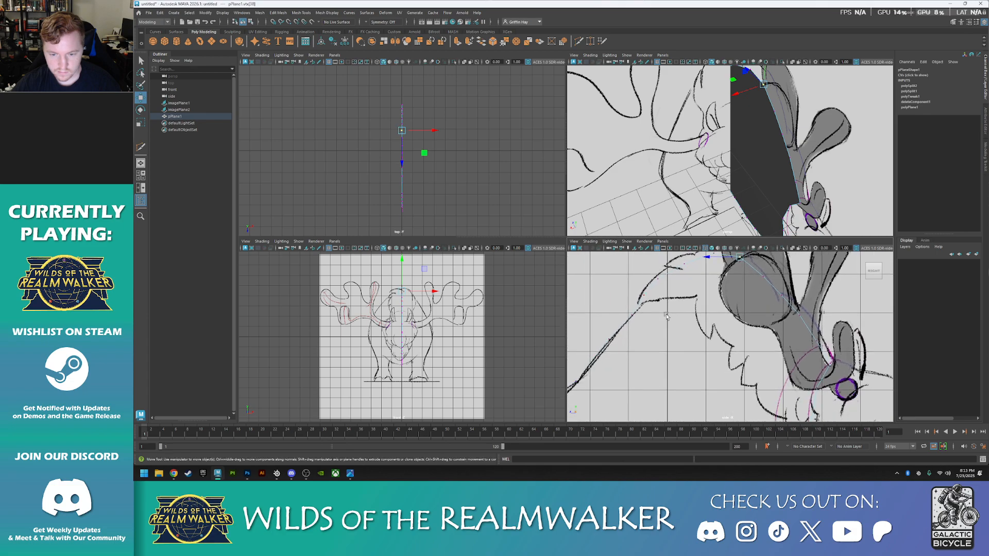
- Adjust the soft selection falloff and shift the rear hump vertices toward the sketched hump outline in the side view
key("F8")
scroll(669, 308, "down", 2)
scroll(688, 312, "down", 2)
scroll(772, 301, "down", 1)
right_click_drag(850, 294, 787, 289)
scroll(713, 314, "up", 5)
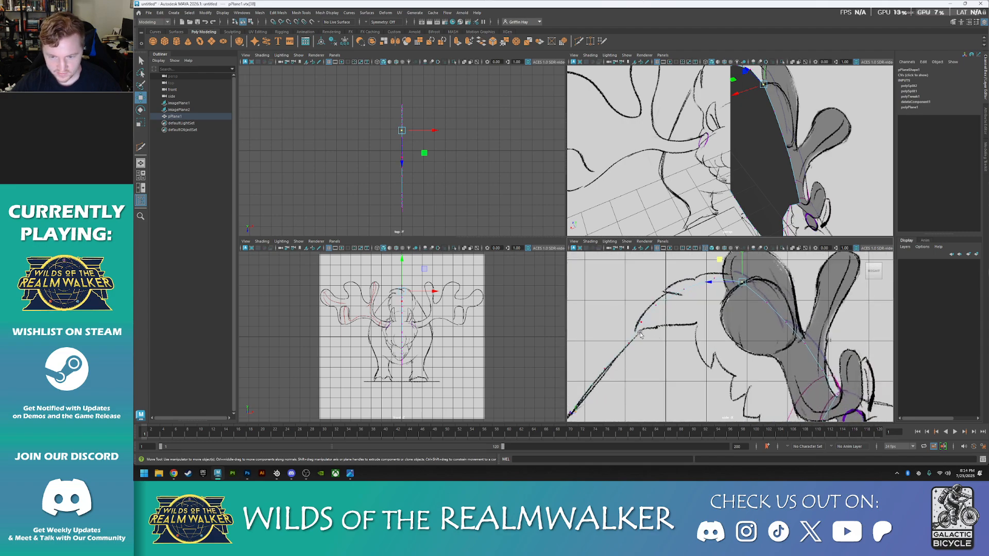
left_click(714, 278)
key("b")
left_click_drag(781, 275, 826, 264)
left_click_drag(713, 253, 660, 285)
left_click(656, 279)
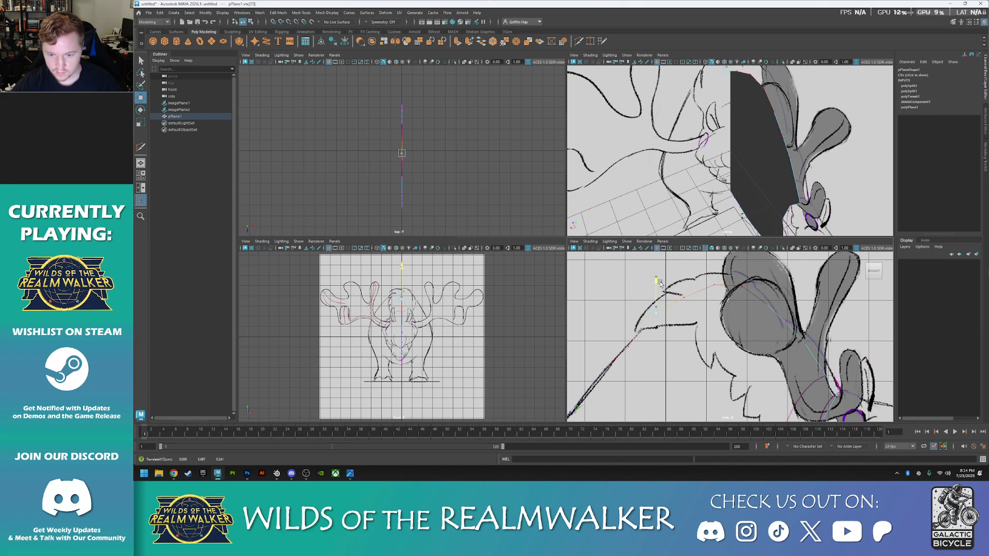
- Lower the neck vertex behind the antler base slightly and fit the back-slope vertices to the sketched line toward the tail
left_click(786, 327)
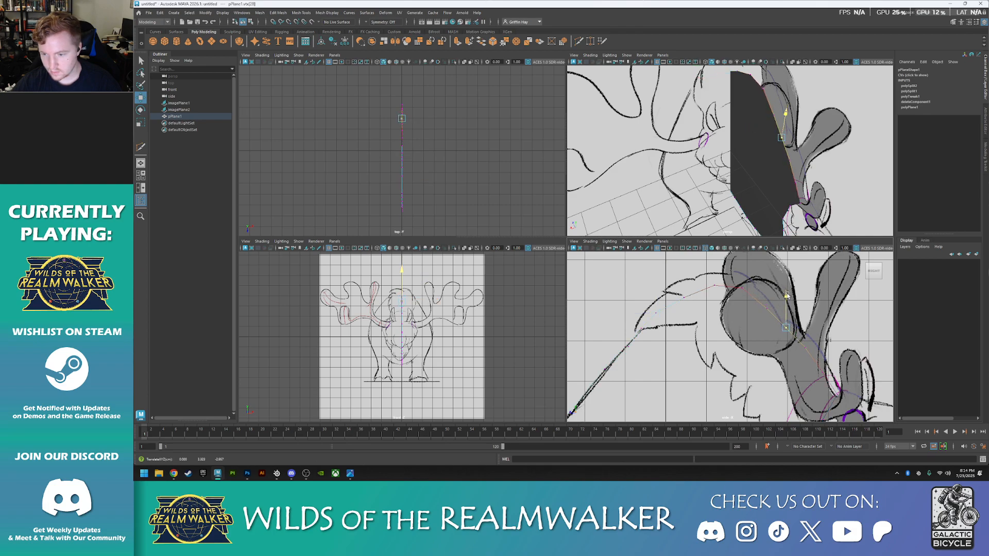
left_click_drag(787, 297, 787, 298)
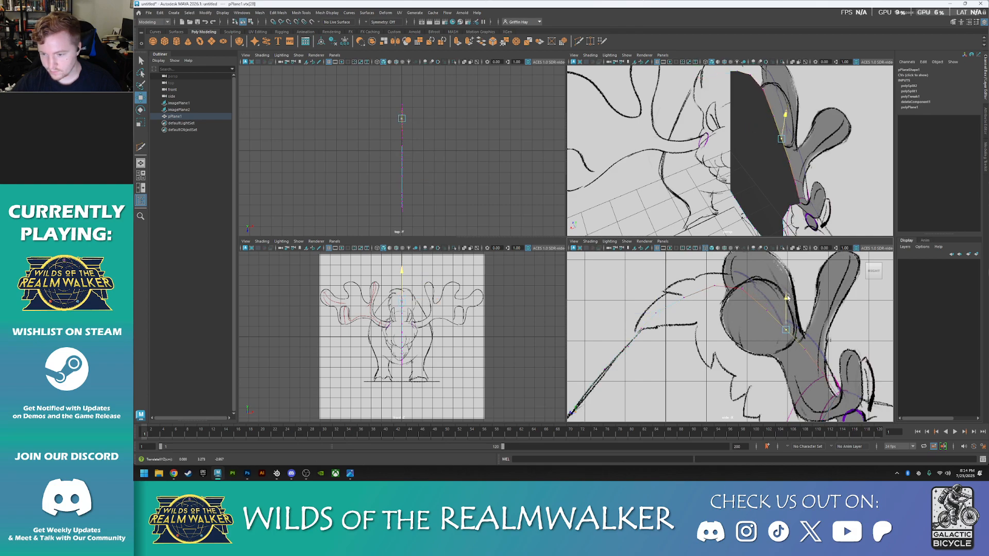
middle_click_drag(813, 353, 801, 297, "alt")
scroll(800, 297, "down", 4)
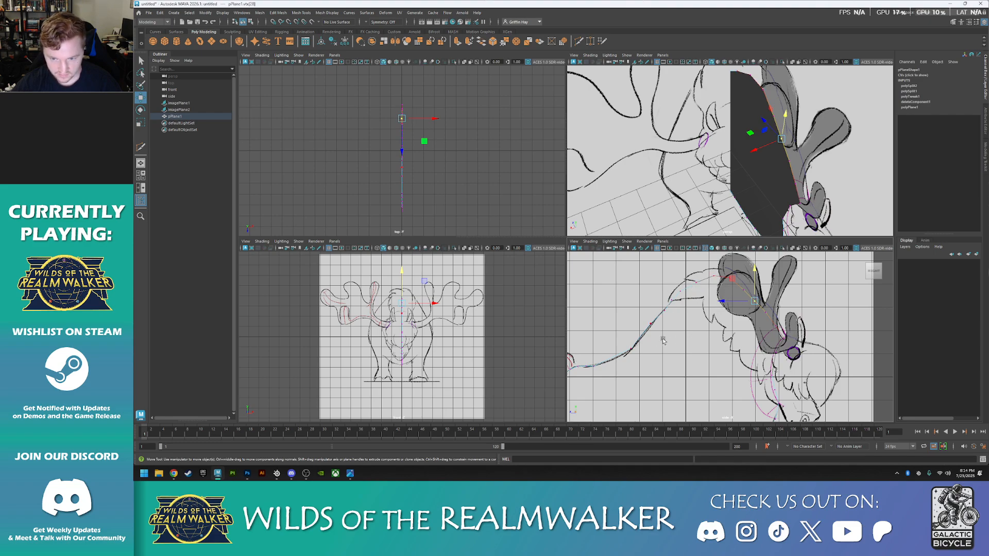
scroll(614, 351, "up", 3)
left_click(680, 328)
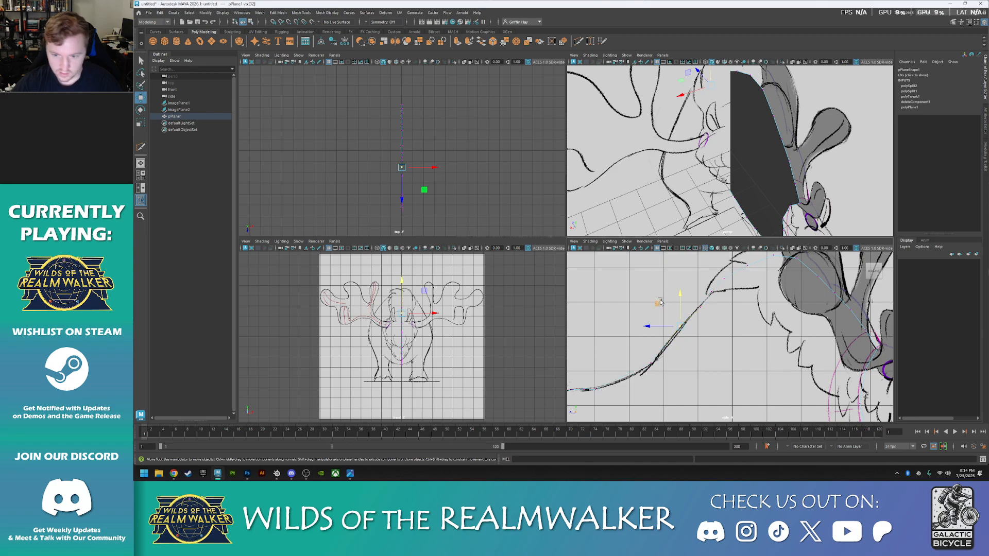
left_click_drag(679, 295, 651, 332)
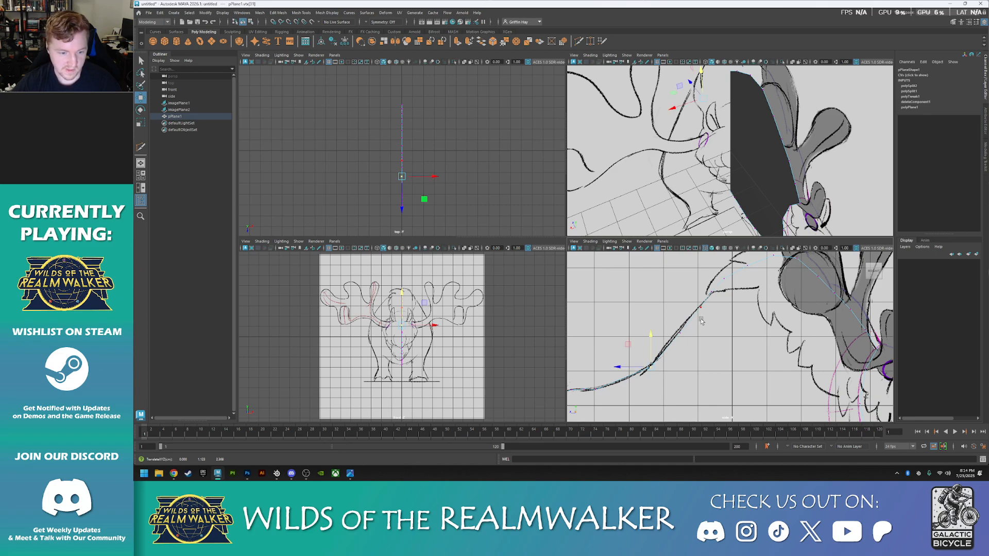
- Examine how the body outline follows the reference sketches in the side and perspective views
scroll(702, 323, "down", 4)
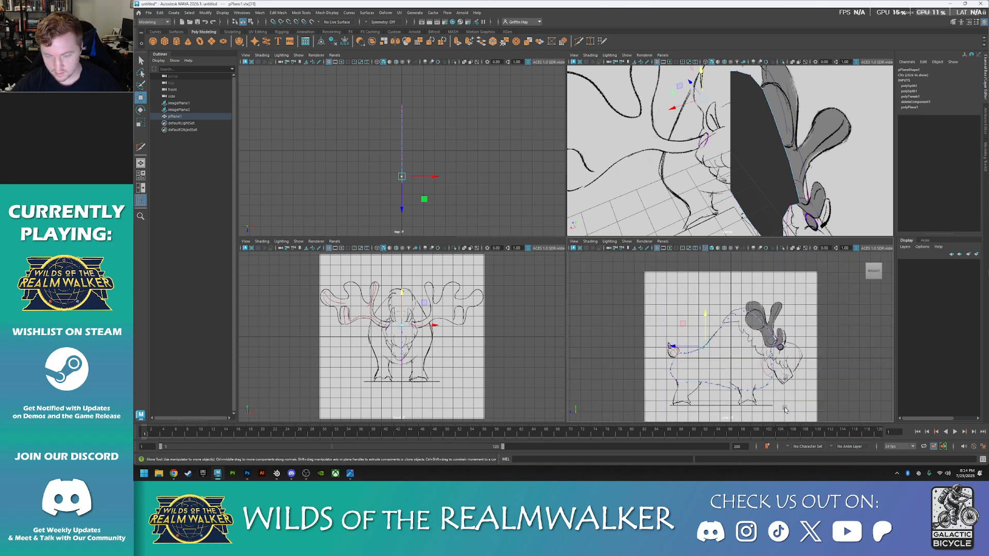
scroll(827, 397, "up", 2)
middle_click_drag(827, 397, 822, 316, "alt")
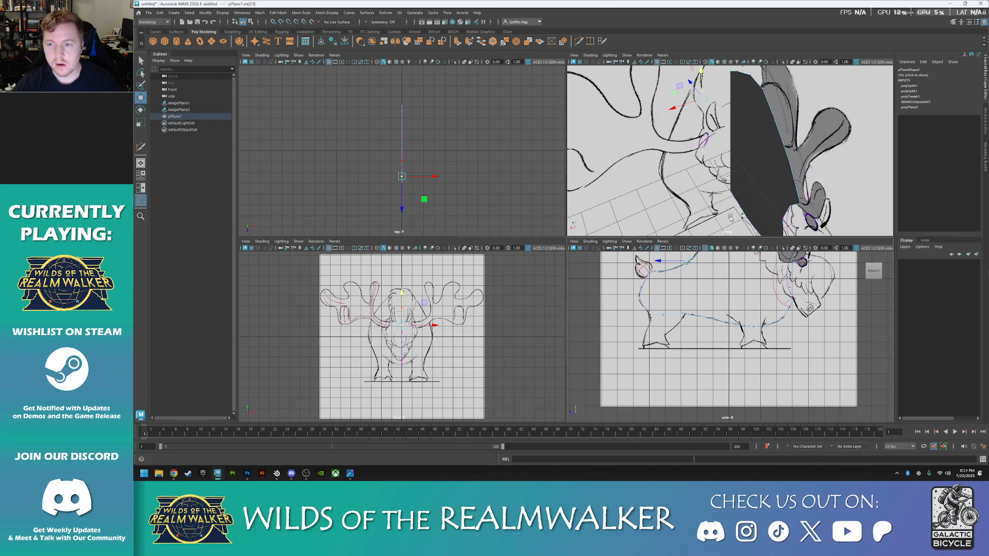
left_click_drag(816, 214, 801, 199, "alt")
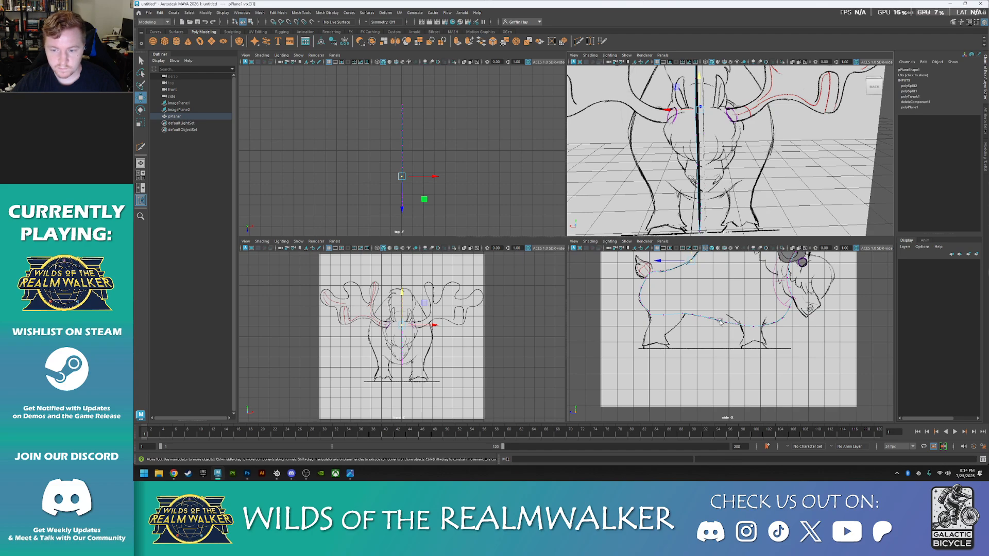
scroll(721, 383, "down", 5)
scroll(722, 275, "up", 7)
middle_click_drag(704, 289, 684, 368, "alt")
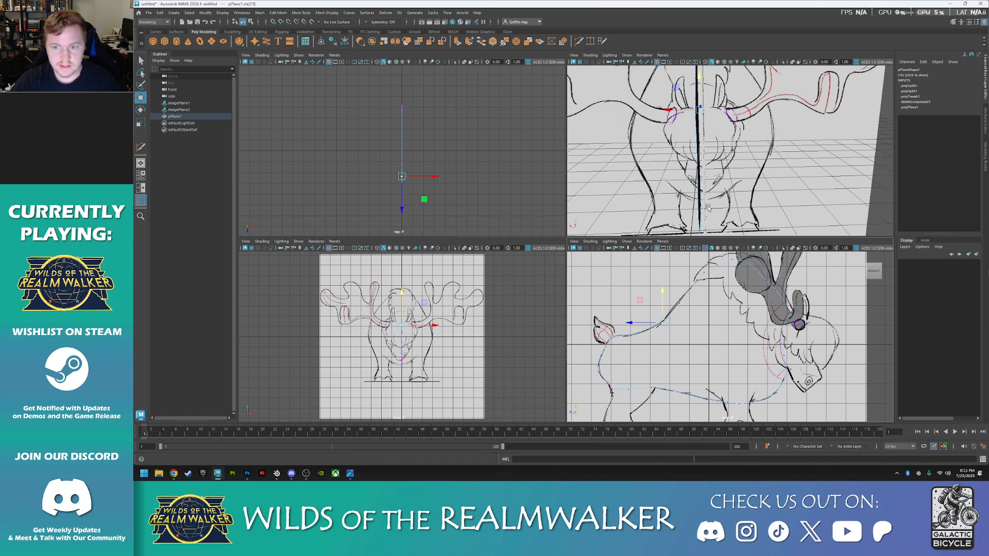
scroll(677, 202, "down", 5)
left_click_drag(677, 202, 723, 166, "alt")
- Try to extrude the body plane's face sideways to give the body thickness
right_click(722, 133)
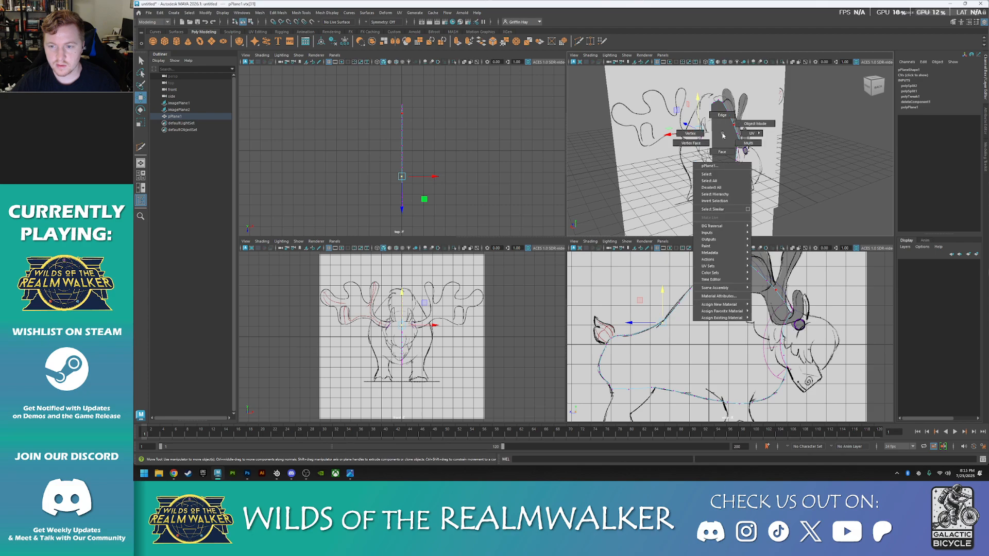
right_click_drag(722, 143, 722, 148)
left_click(723, 148)
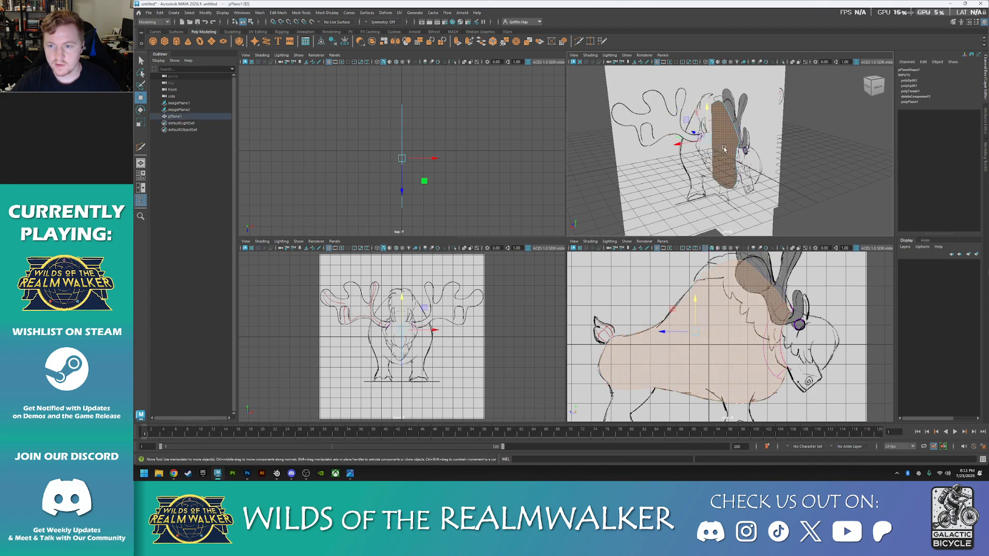
left_click_drag(712, 155, 666, 144, "alt")
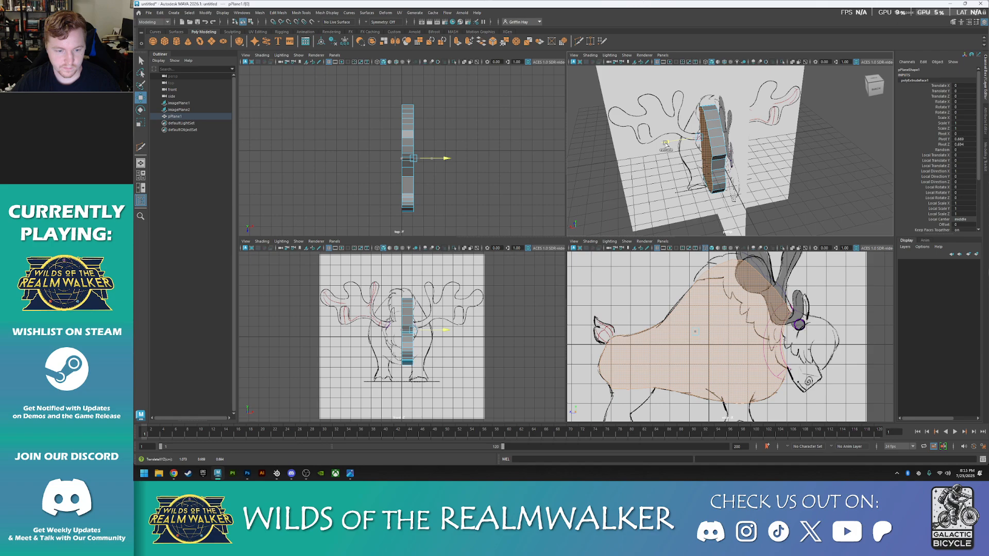
left_click_drag(666, 143, 584, 156, "shift")
- Select individual outer edges along the front of the extruded body and inspect its side surface
mouse_move(590, 135)
right_mouse_down()
mouse_move(600, 132)
mouse_move(590, 144)
mouse_move(591, 129)
right_mouse_up()
left_click(725, 112)
left_click_drag(706, 159, 713, 161, "alt")
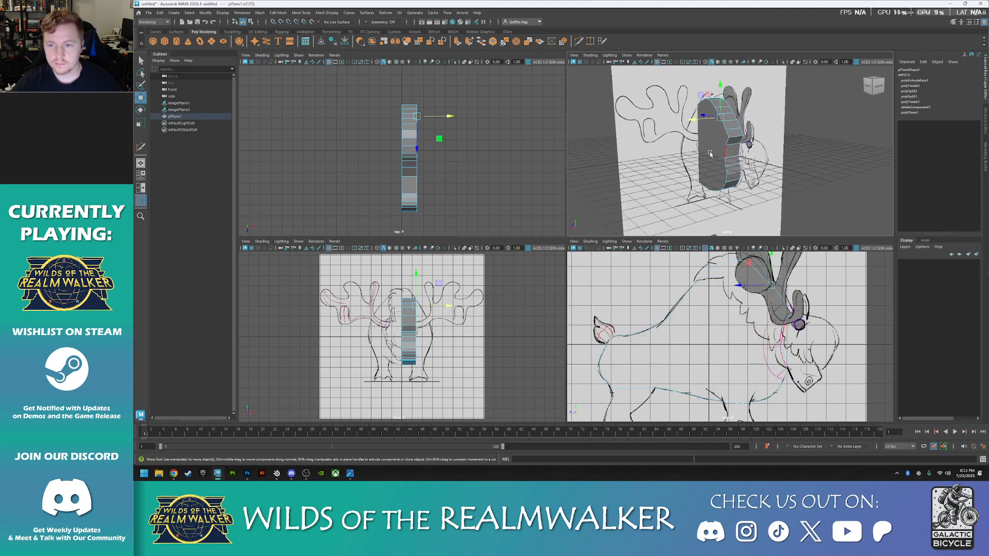
left_click(727, 140)
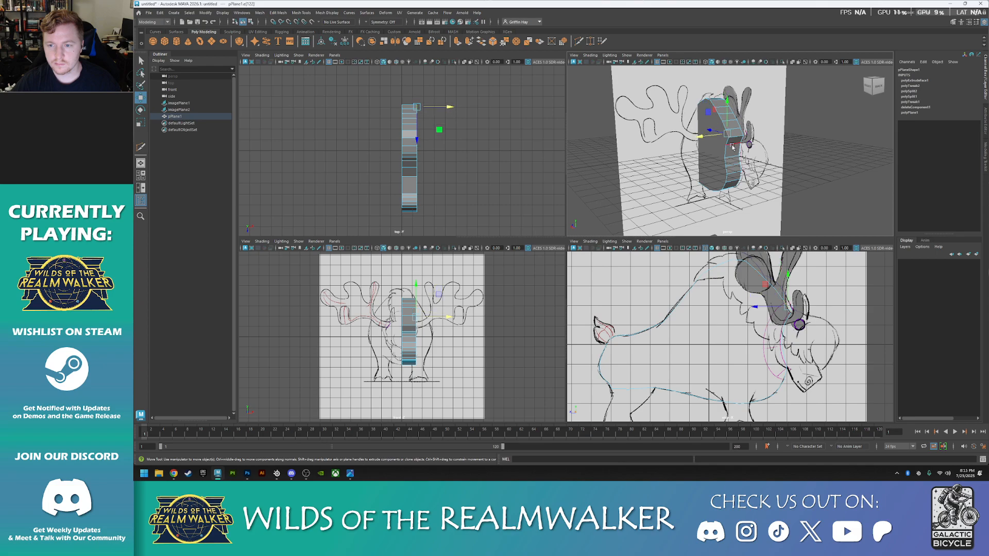
scroll(722, 146, "up", 8)
left_click(701, 154)
scroll(702, 157, "down", 5)
middle_click_drag(712, 94, 728, 190, "alt")
scroll(728, 191, "down", 4)
left_click_drag(728, 191, 599, 262, "alt")
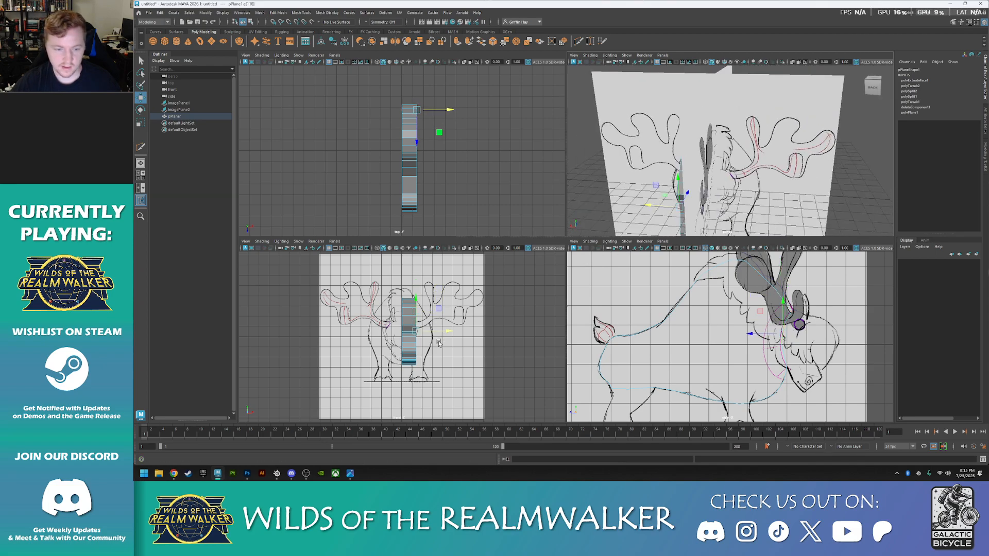
- Try to scale the outer border vertices of the extruded body vertically against the front reference
key("space")
scroll(613, 177, "up", 1)
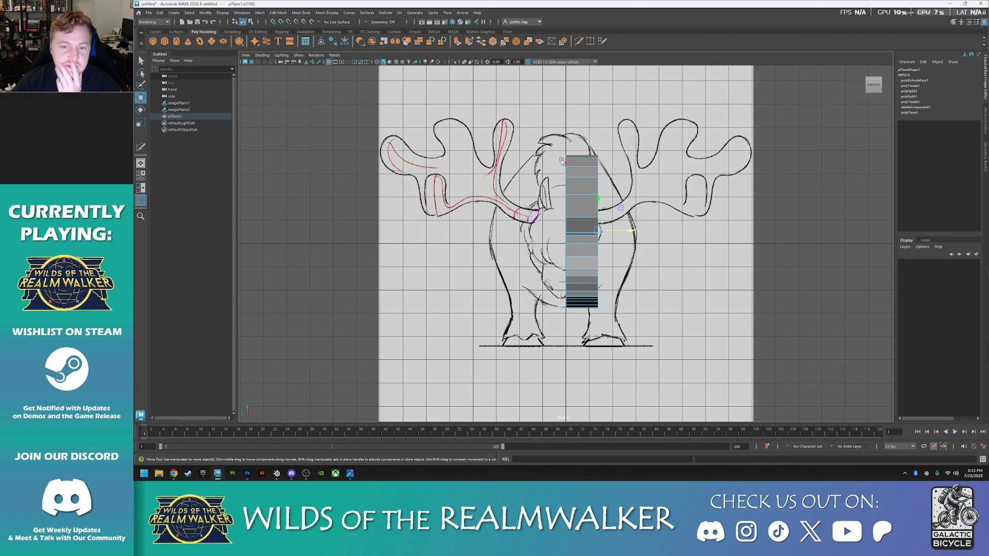
key("space")
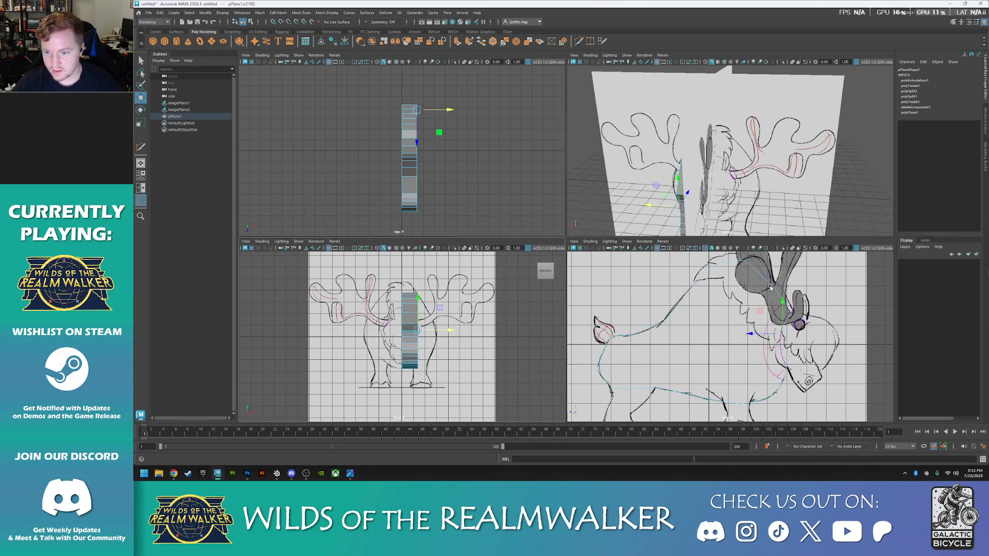
key("space")
left_click_drag(738, 220, 582, 255, "alt")
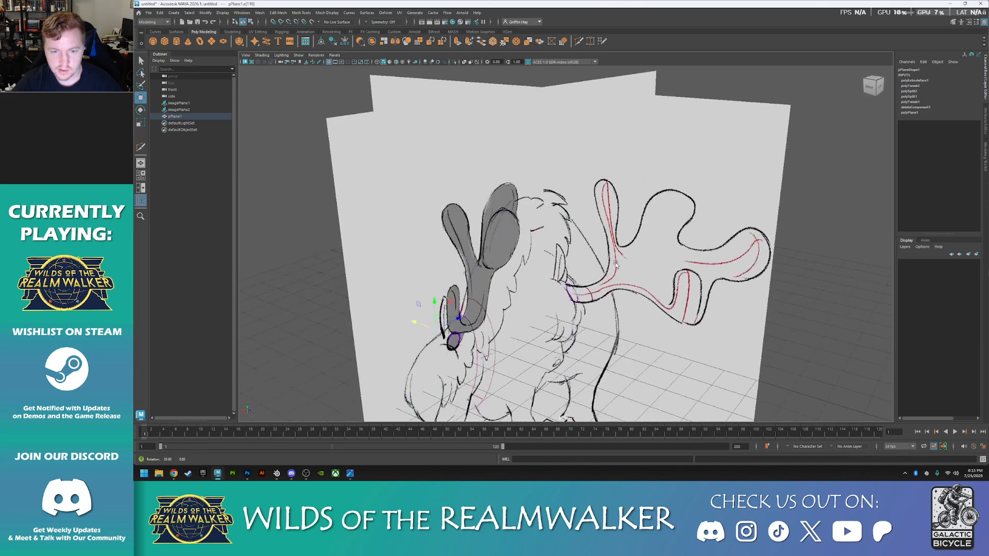
key("space")
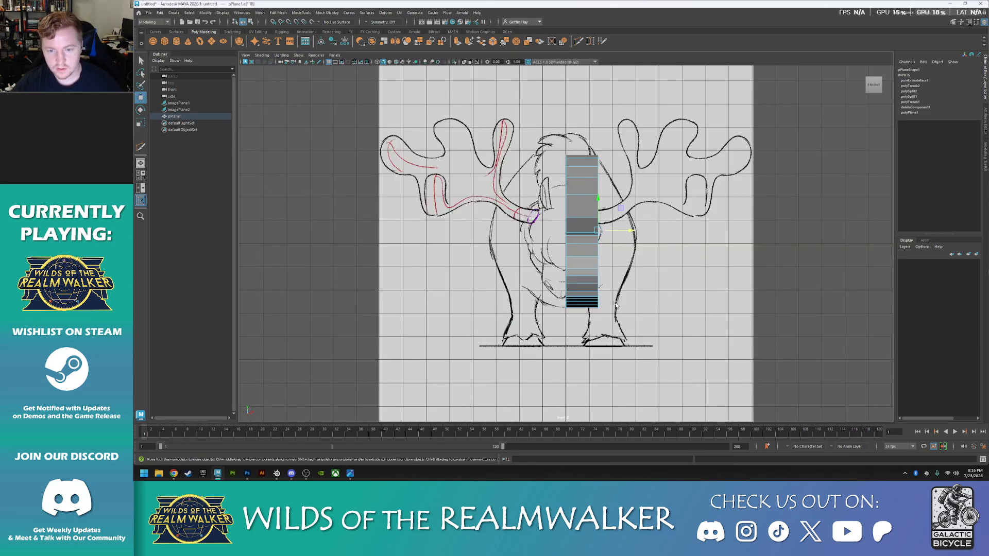
right_click_drag(811, 235, 795, 238)
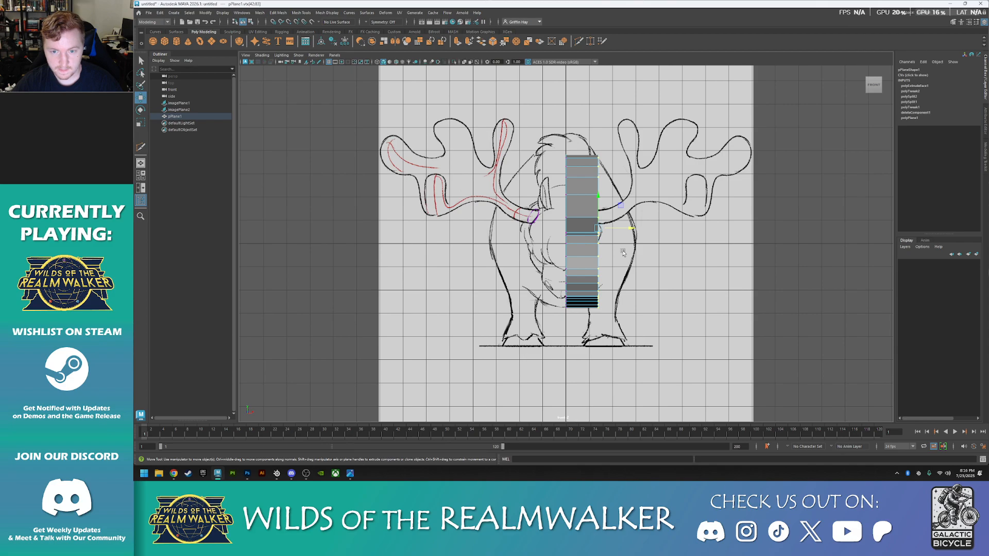
key("r")
middle_click_drag(599, 260, 598, 256)
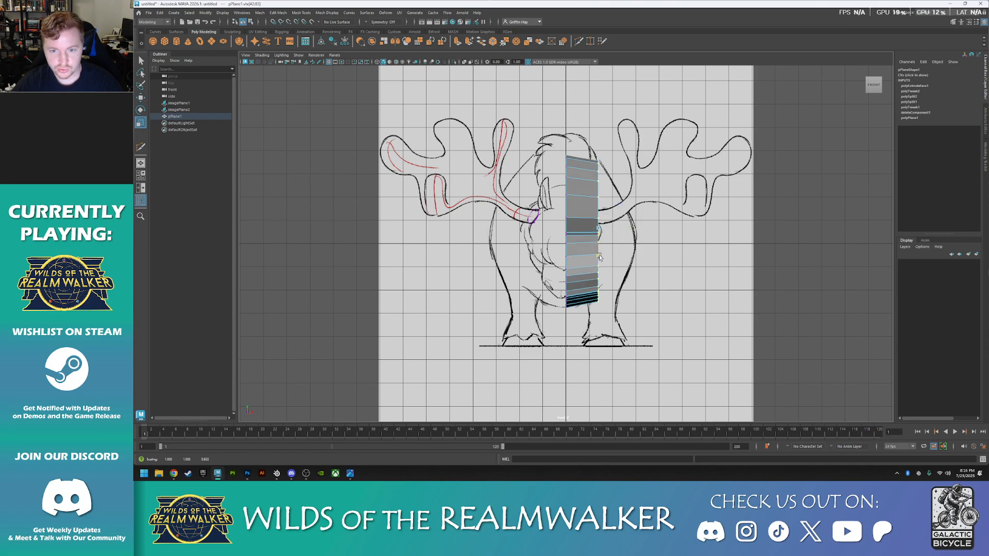
left_click_drag(581, 117, 544, 220)
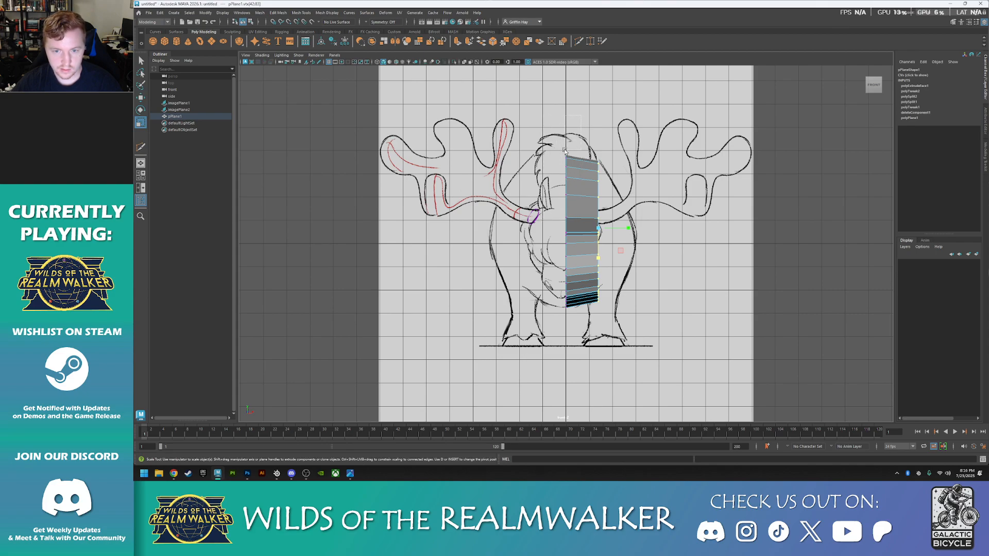
left_click(686, 173)
key("space")
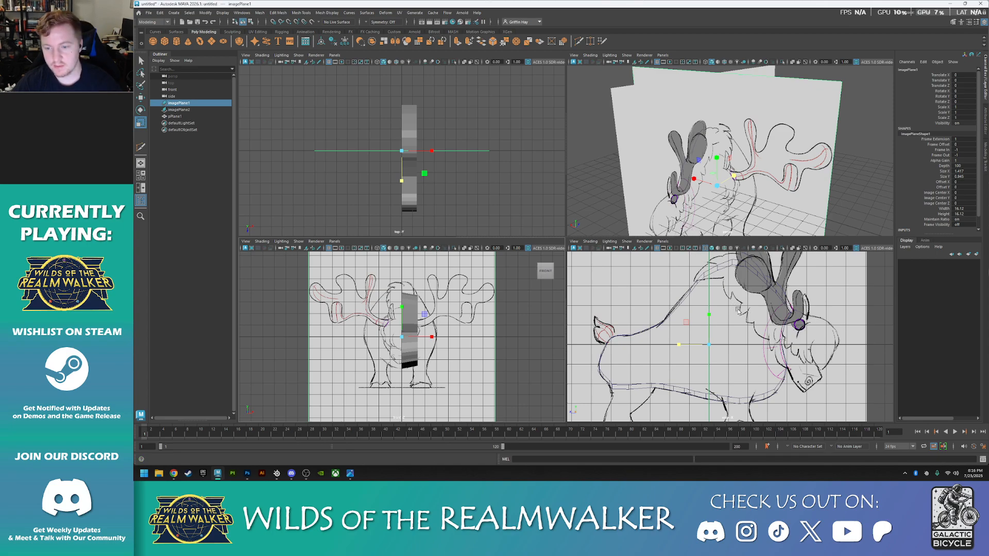
- Undo the scaling, the component selections and the extrusion back to the flat body plane
key("ctrl+z")
key("ctrl+z")
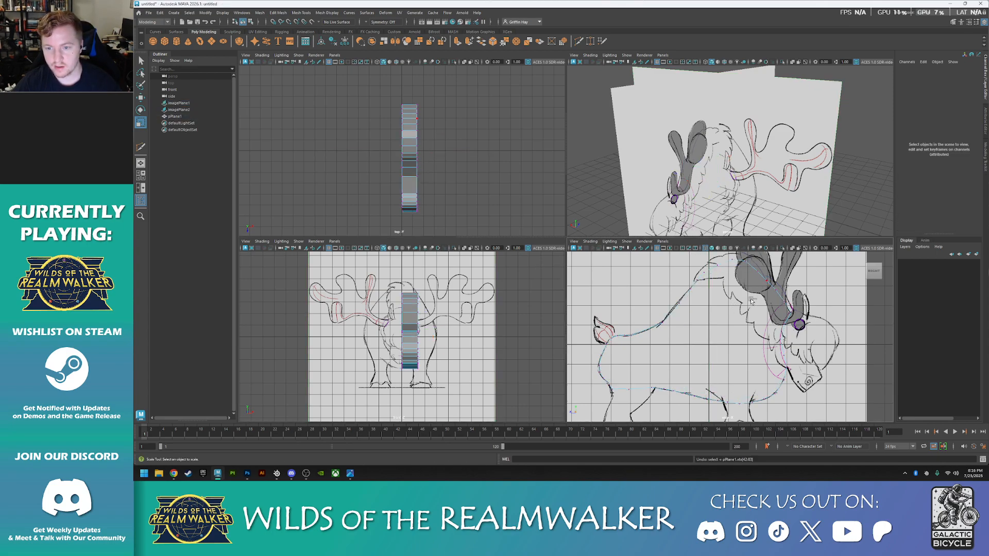
key("ctrl+z")
key("ctrl+z")
key("ctrl+z")
key("ctrl+z")
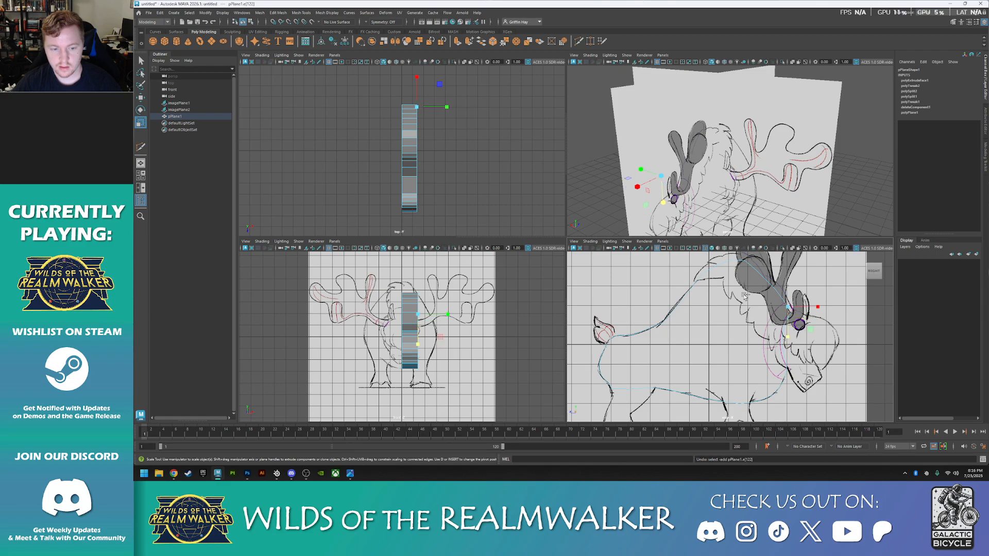
key("ctrl+z")
key("ctrl+z")
key("ctrl+z")
key("ctrl+z")
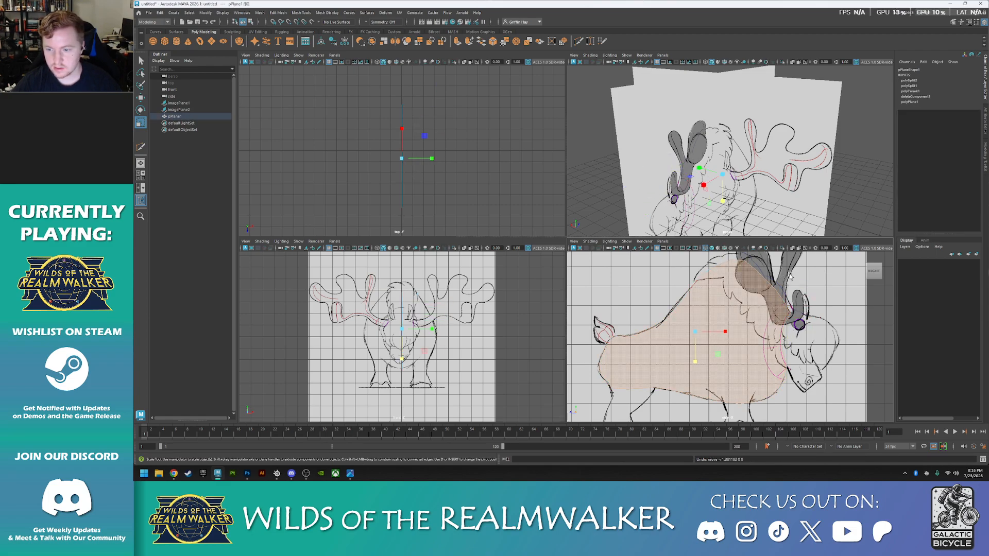
- Raise the body plane's vertex at the top of the hump to meet the back line of the side sketch
right_click(878, 211)
right_click_drag(880, 313, 840, 279)
scroll(752, 275, "up", 4)
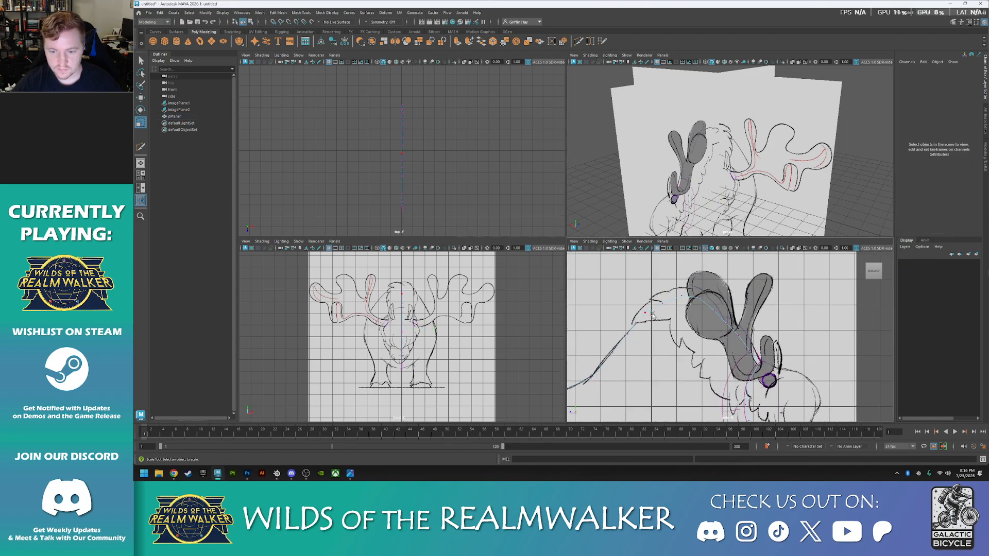
scroll(397, 308, "up", 4)
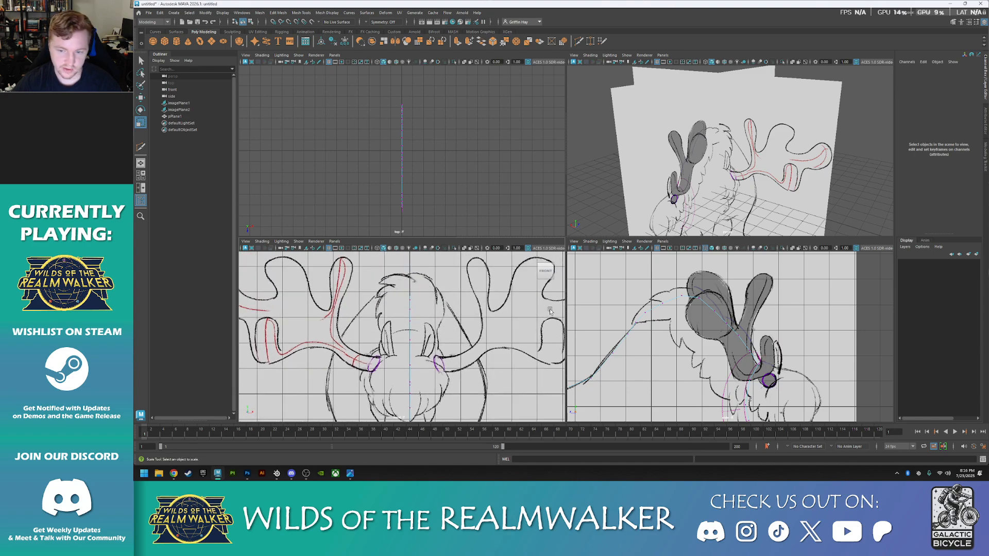
left_click(681, 297)
right_click_drag(873, 311, 843, 274)
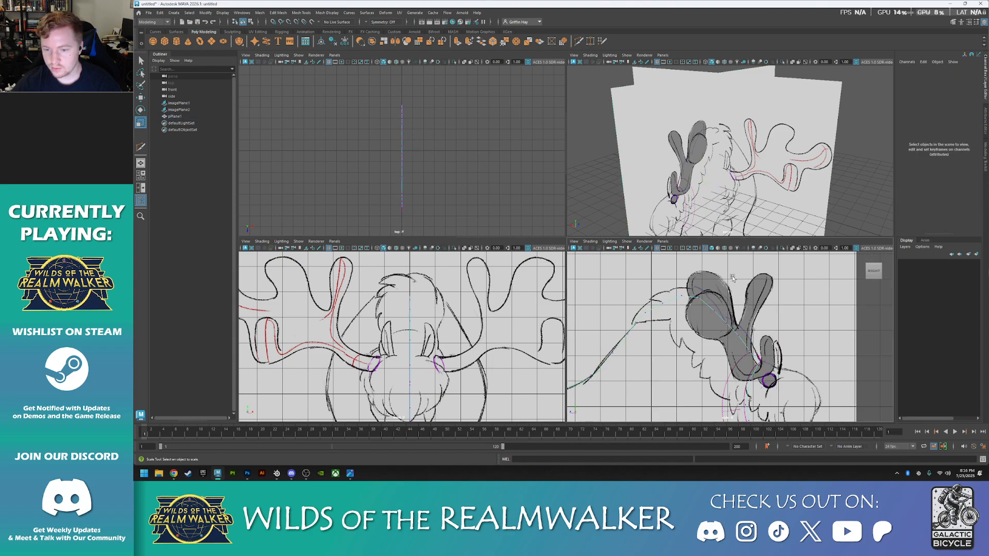
left_click(682, 297)
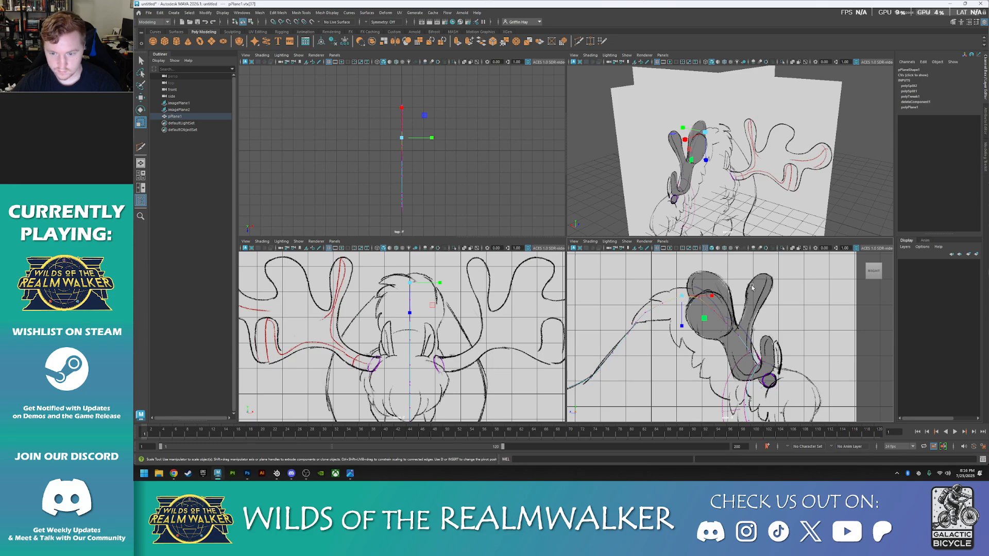
key("w")
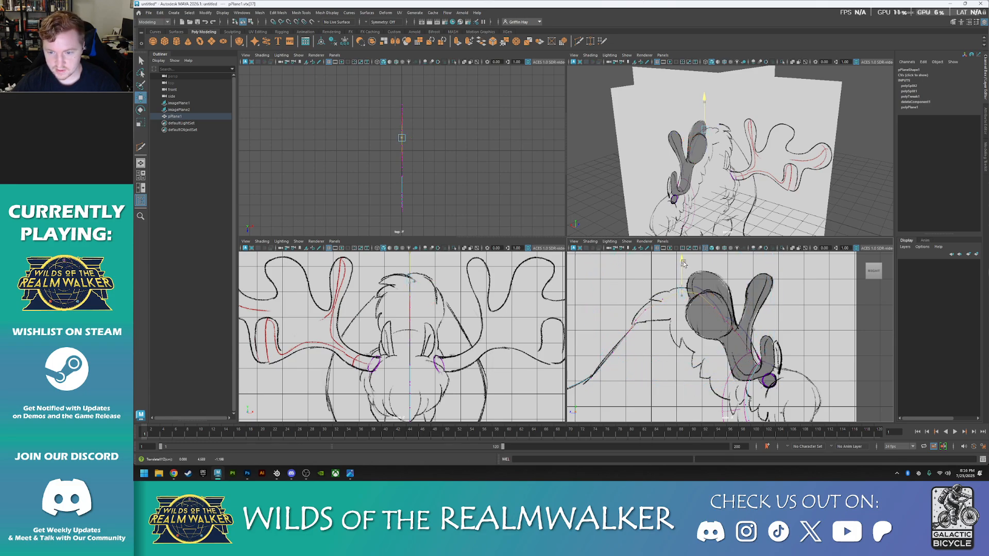
left_click_drag(683, 261, 683, 264)
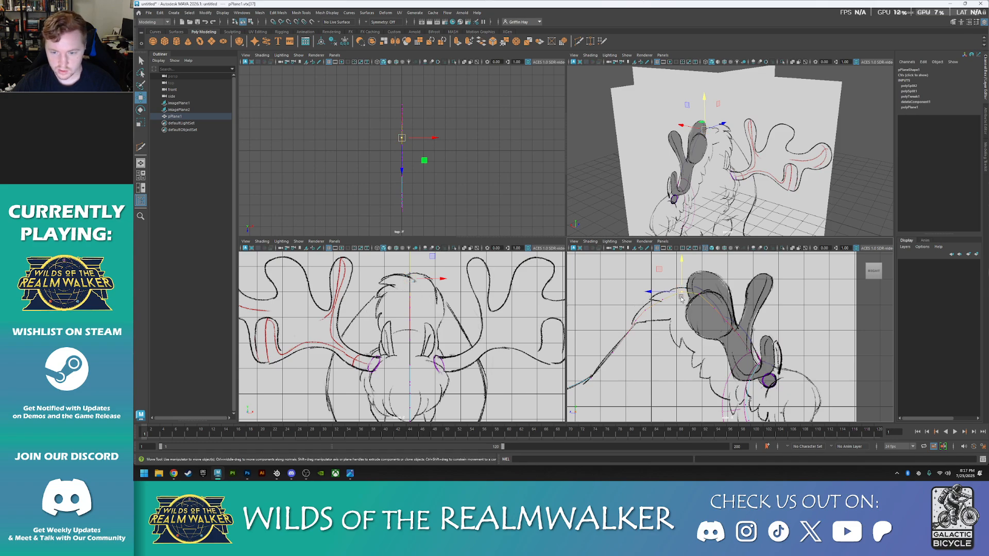
- Adjust the border vertices along the slope behind the hump to follow the side sketch's back line
left_click(634, 321)
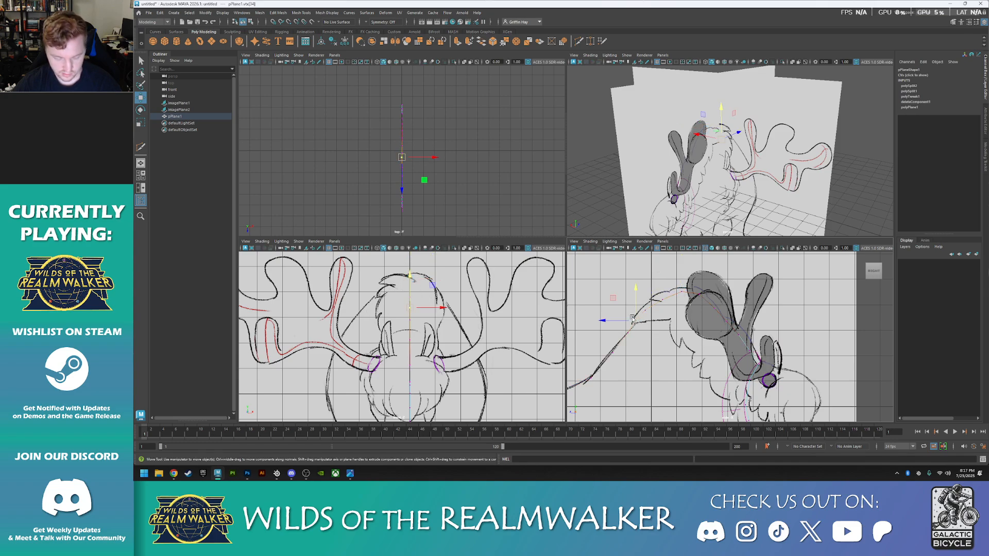
key("b")
left_click_drag(675, 272, 610, 319)
left_click(612, 353)
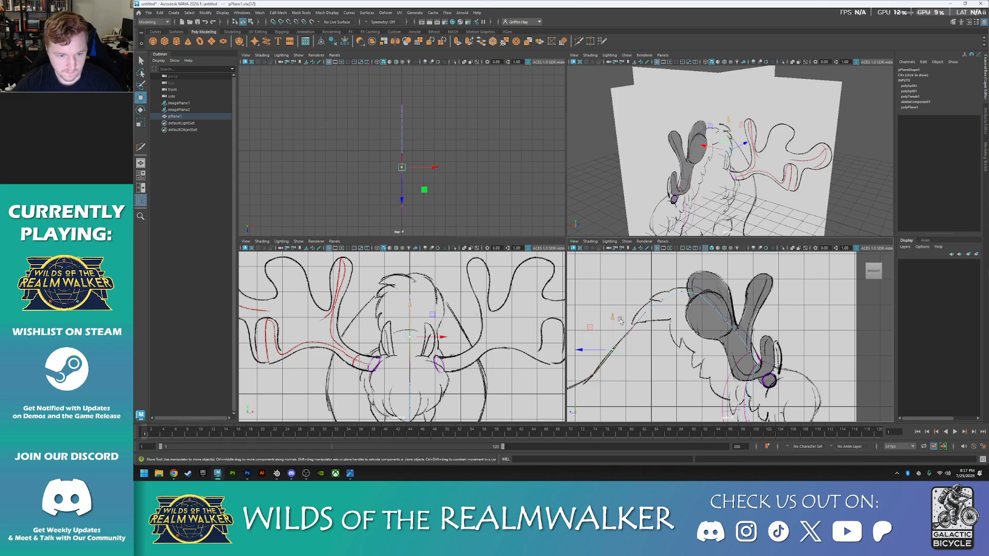
left_click(682, 294)
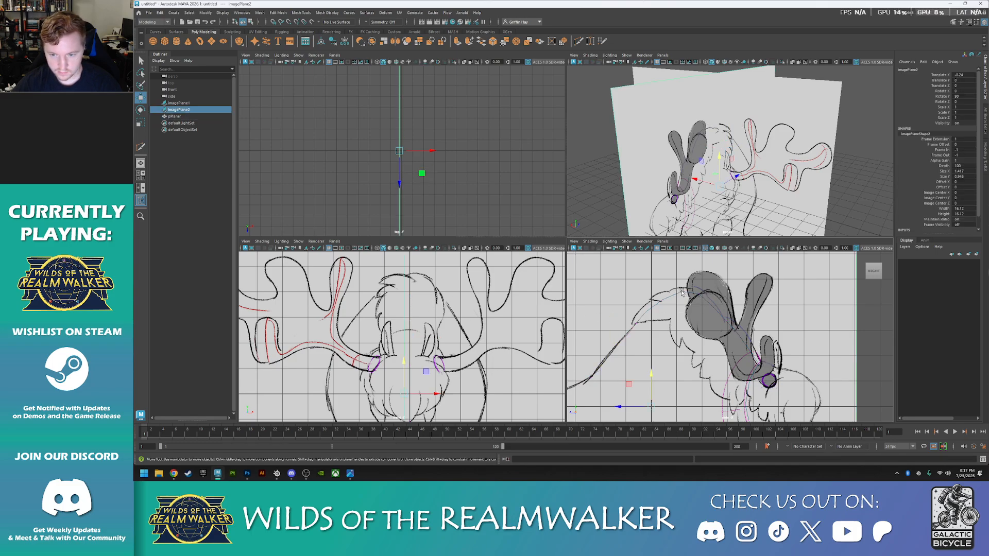
left_click(682, 293)
right_click_drag(871, 311, 840, 275)
left_click(682, 293)
left_click_drag(418, 304, 414, 301, "alt")
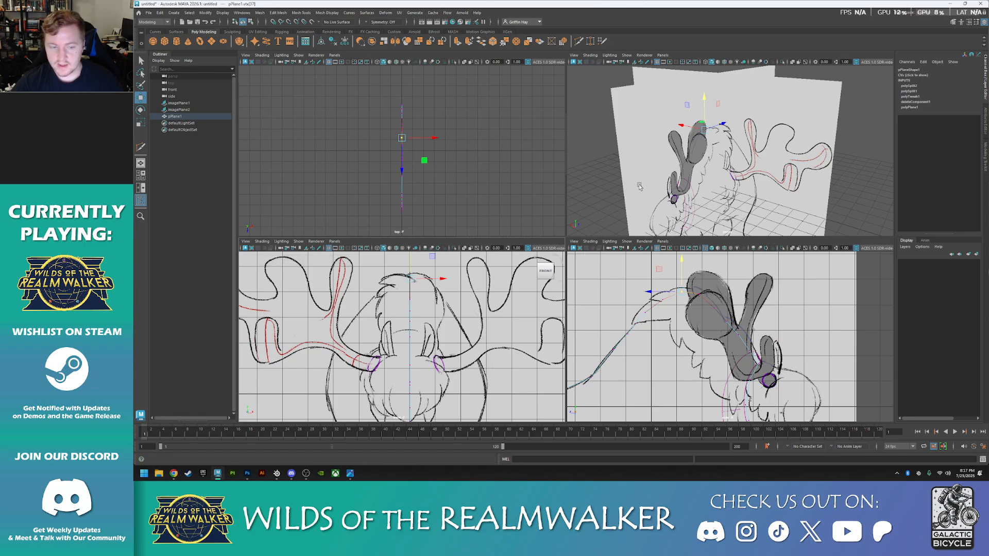
right_click(877, 299)
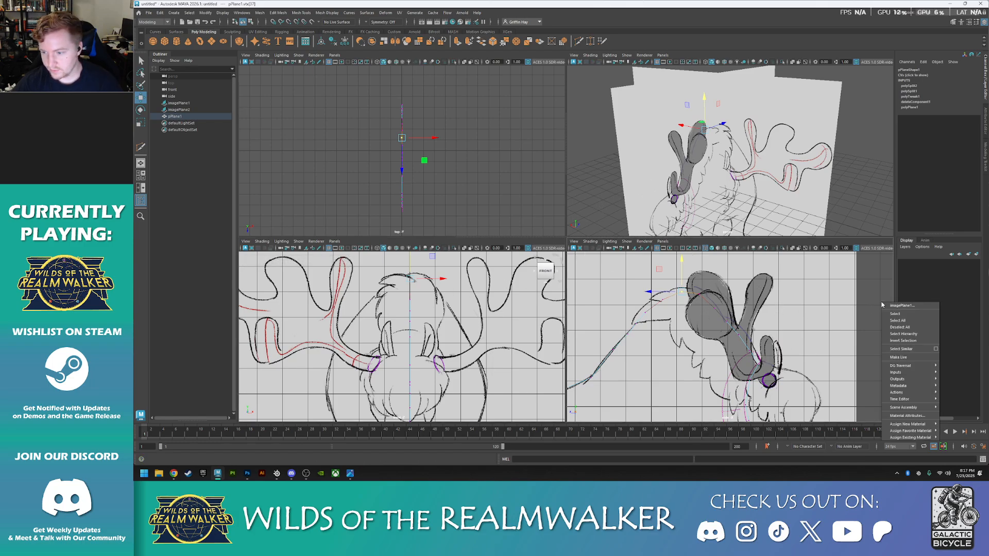
right_click(862, 203)
left_click(845, 186)
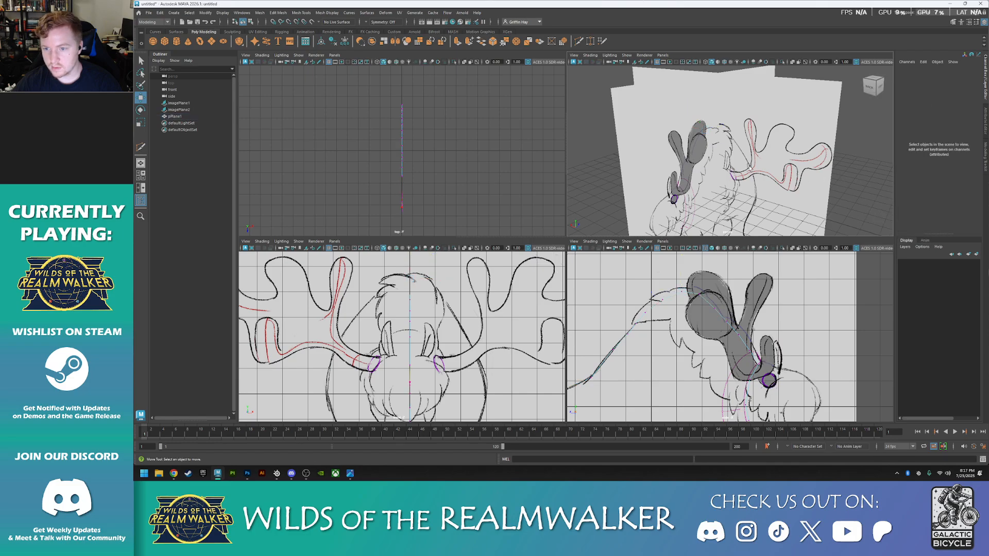
left_click_drag(720, 178, 736, 186, "alt")
left_click(737, 186)
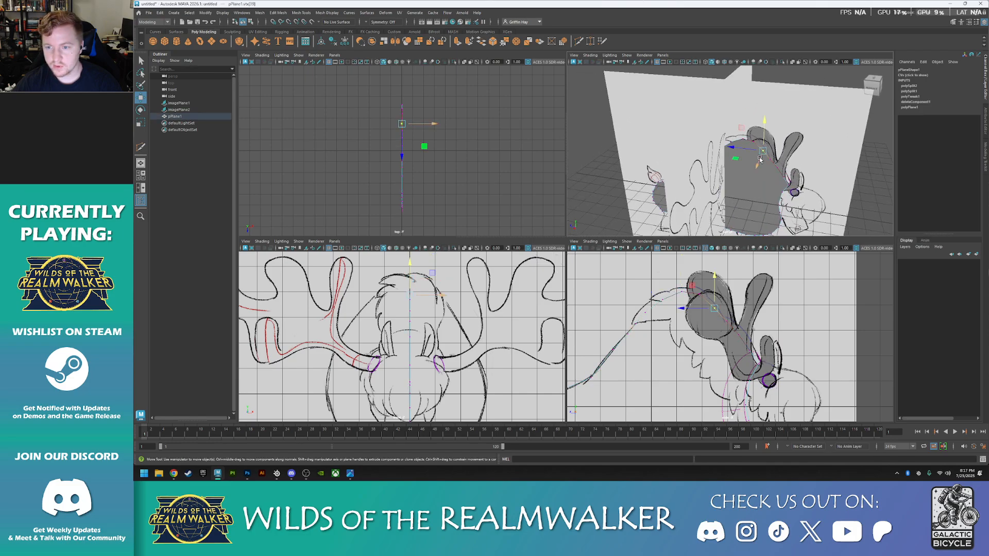
- Select the body plane's face and extrude it sideways along X to give the body thickness
right_click(745, 173)
right_click_drag(743, 190, 743, 191)
left_click(742, 191)
left_click_drag(743, 191, 668, 188, "alt")
key("ctrl+z")
key("ctrl+z")
key("ctrl+z")
key("ctrl+z")
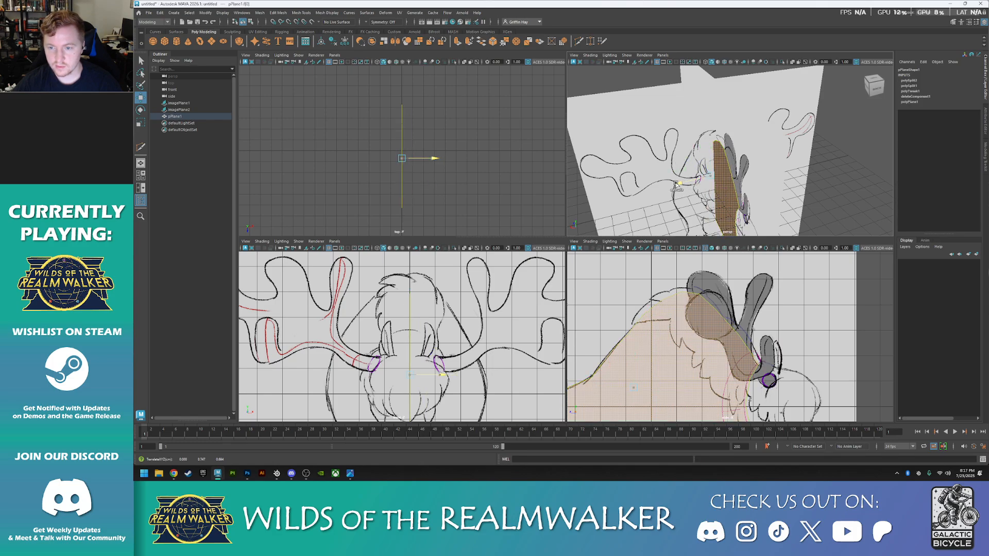
left_click(723, 192)
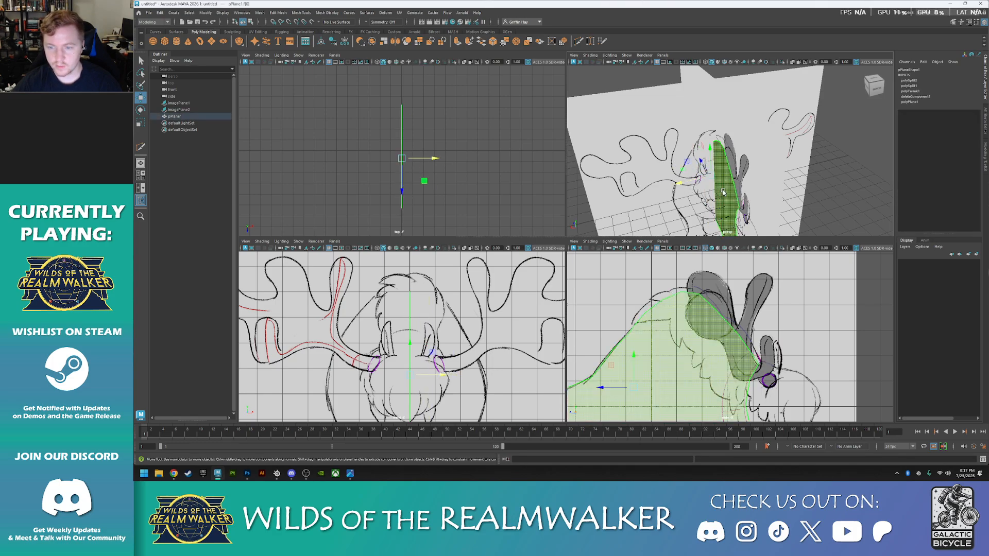
left_click_drag(681, 185, 671, 189, "shift")
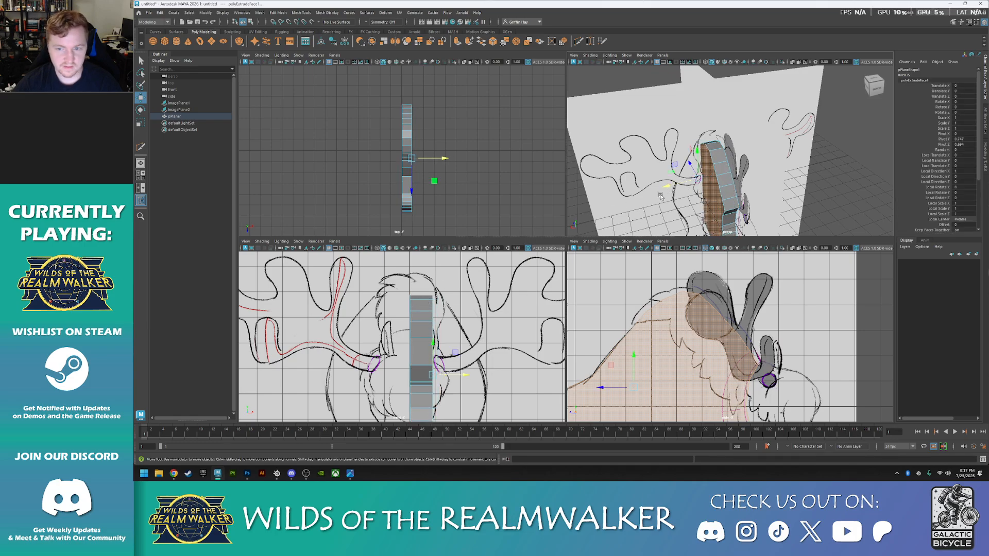
- Shift the front reference image plane to about 0.98 along Z and flip the front viewport to the back view
left_click(612, 155)
left_click_drag(702, 178, 689, 174)
left_click_drag(585, 222, 680, 207, "alt")
key("f")
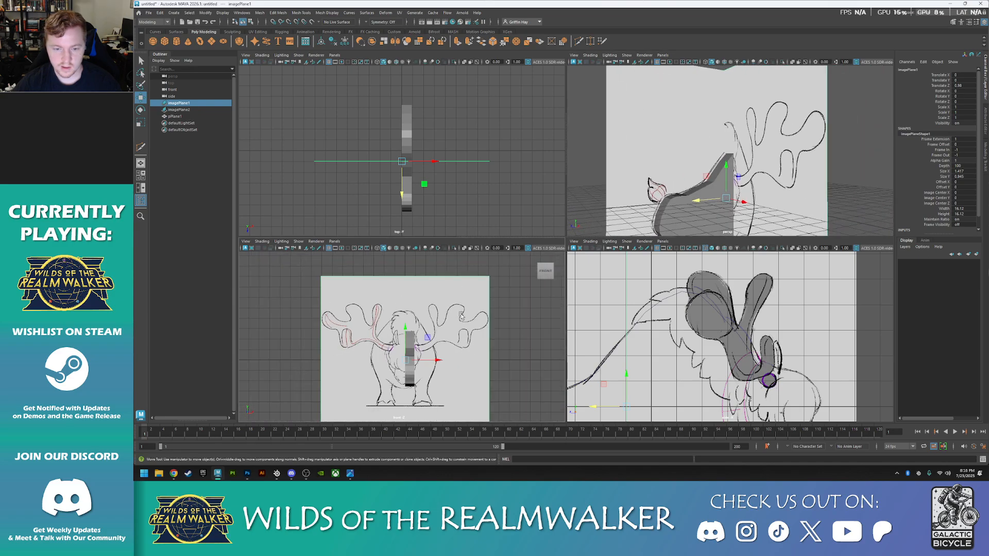
left_click(545, 282)
left_click(545, 283)
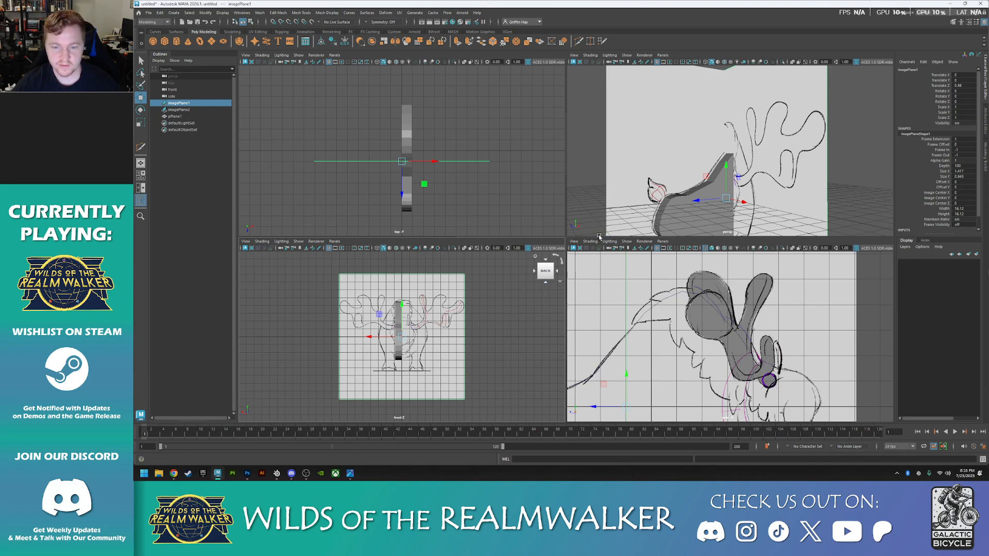
- Move the front image plane along Z and the side image plane to about -9.3 along X, clear of the body mesh
left_click_drag(664, 206, 630, 180, "alt")
left_click_drag(690, 183, 603, 167)
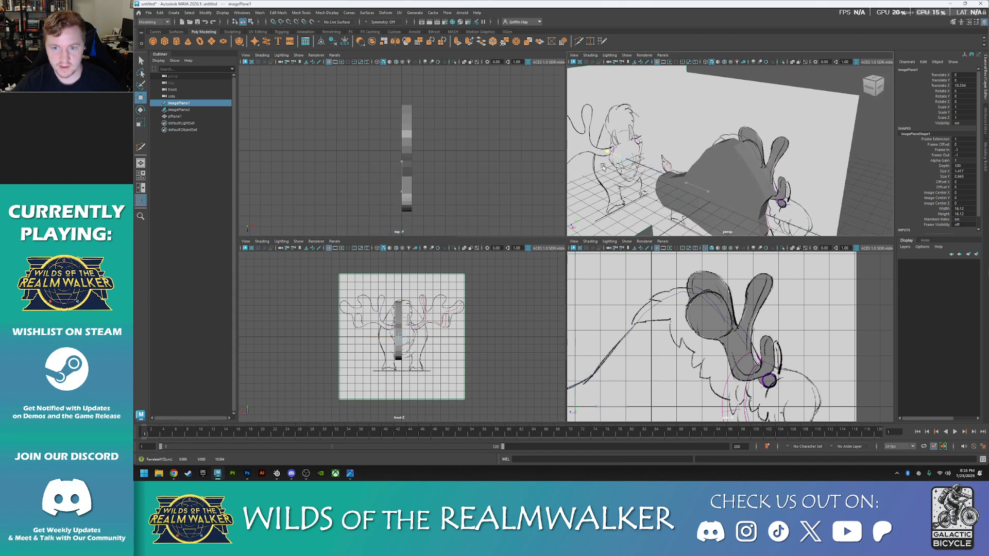
left_click(702, 123)
left_click_drag(702, 208, 782, 178)
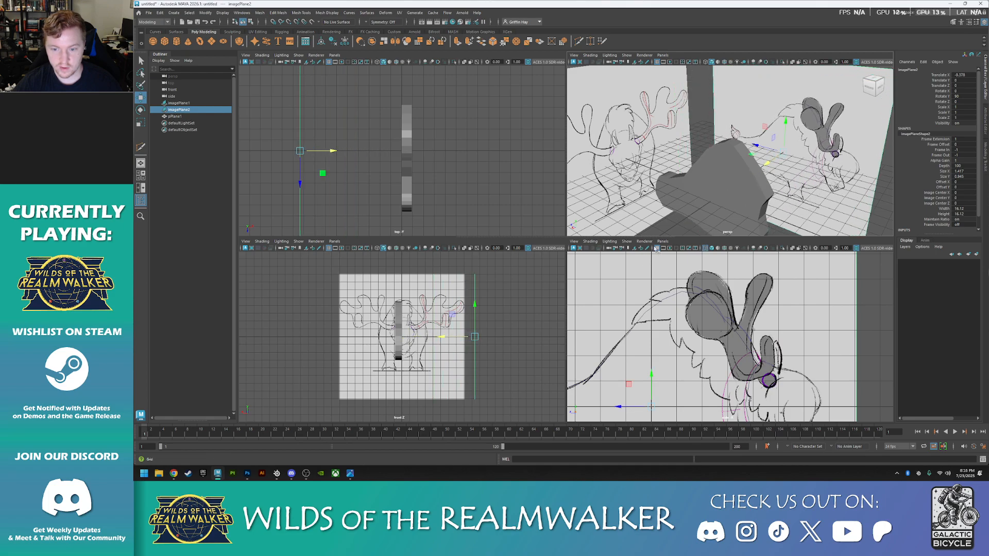
left_click(712, 248)
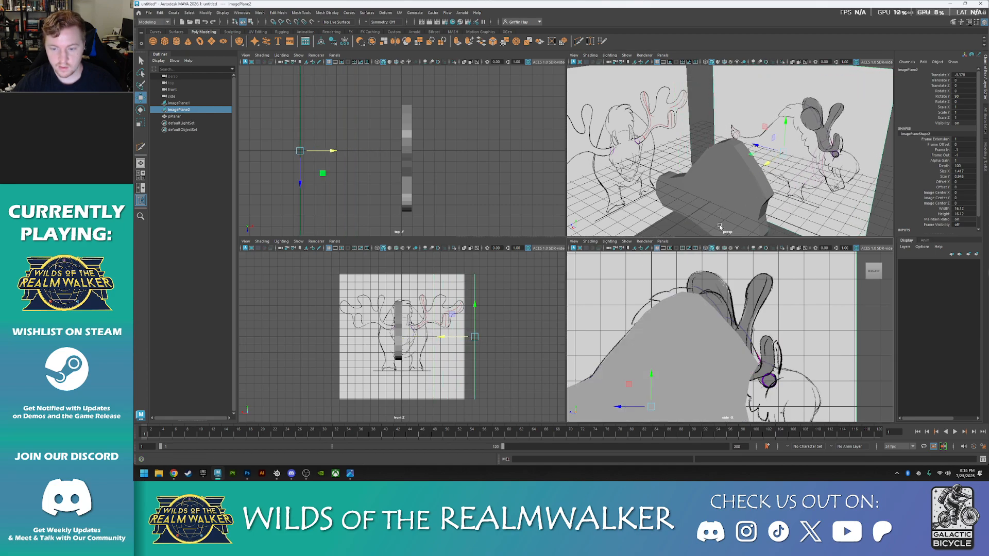
left_click(705, 248)
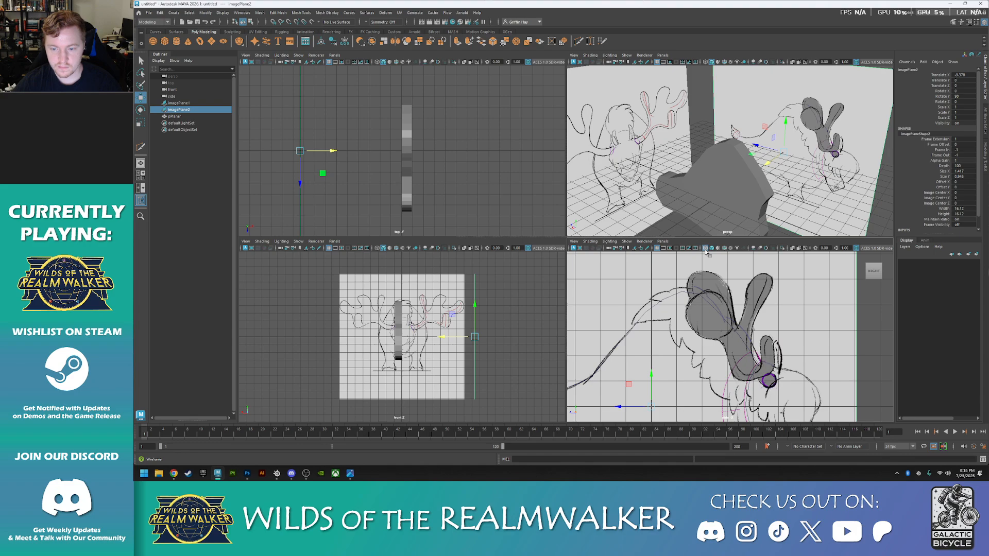
- Select the extruded body's outer border vertices in the back view and scale them slightly smaller vertically
scroll(477, 345, "up", 3)
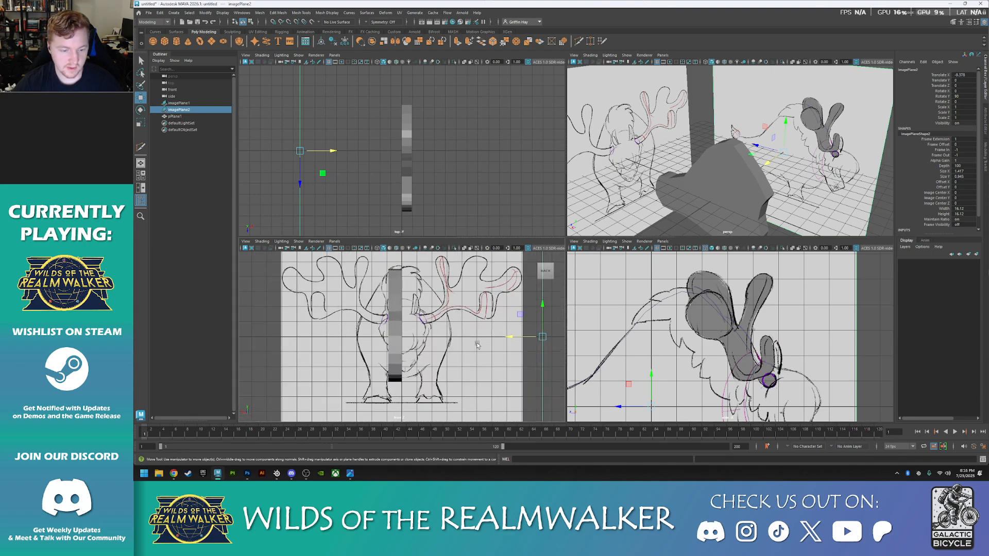
middle_click_drag(450, 350, 480, 350, "alt")
scroll(466, 346, "down", 1)
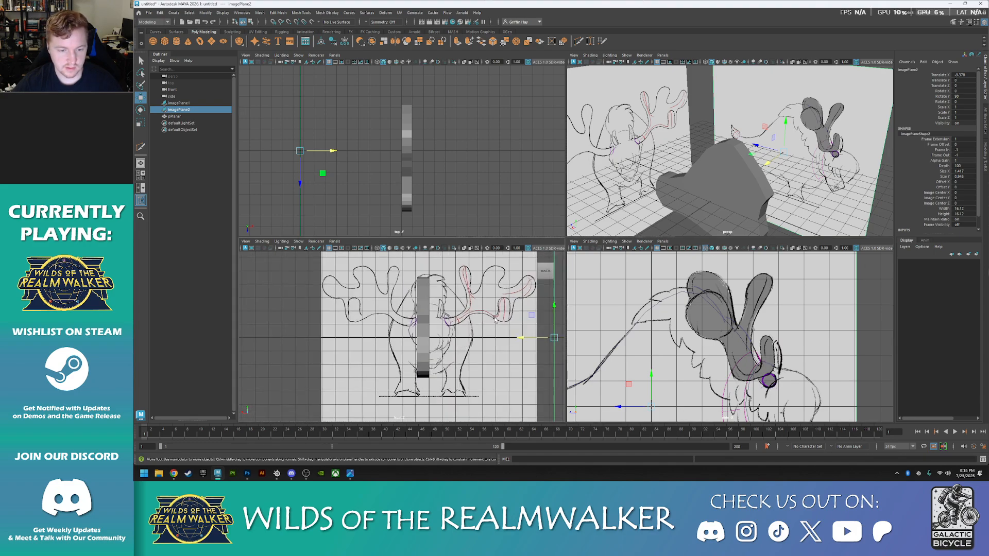
right_click(274, 298)
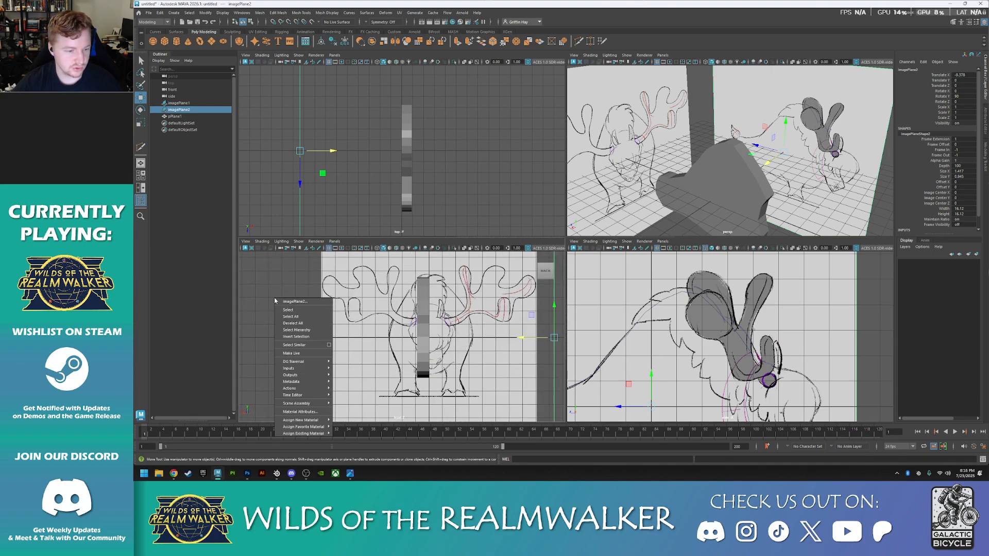
left_click(420, 298)
mouse_move(283, 274)
right_mouse_down()
mouse_move(284, 299)
mouse_move(271, 274)
right_mouse_up()
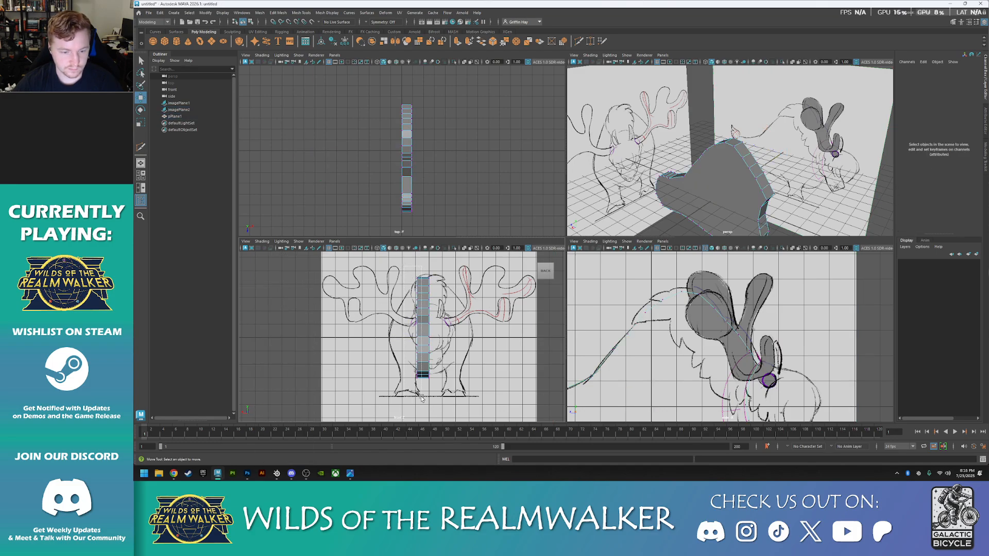
left_click_drag(422, 398, 421, 398)
scroll(414, 383, "up", 2)
key("r")
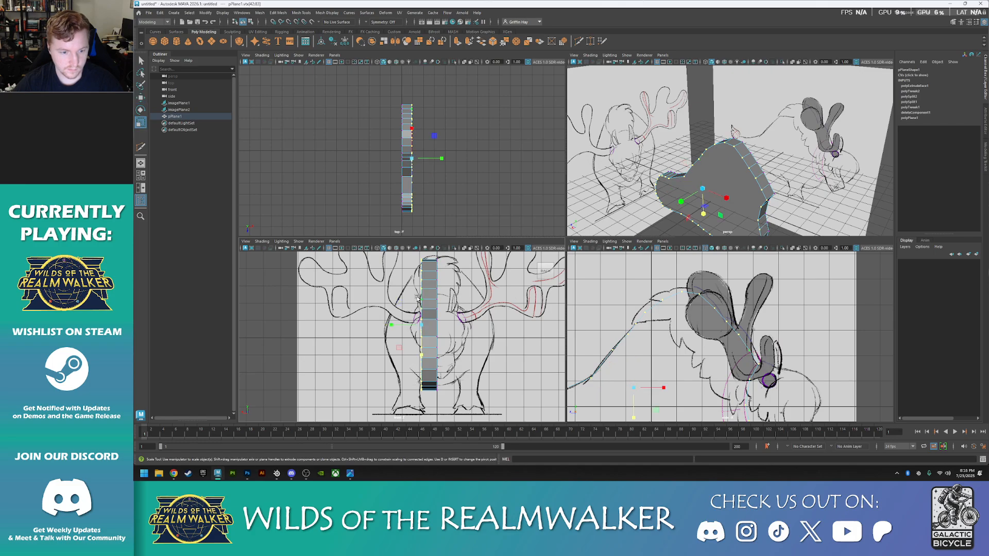
left_click_drag(422, 356, 421, 355)
- Move the outer border vertices inward along X to thin the body and raise them slightly
key("w")
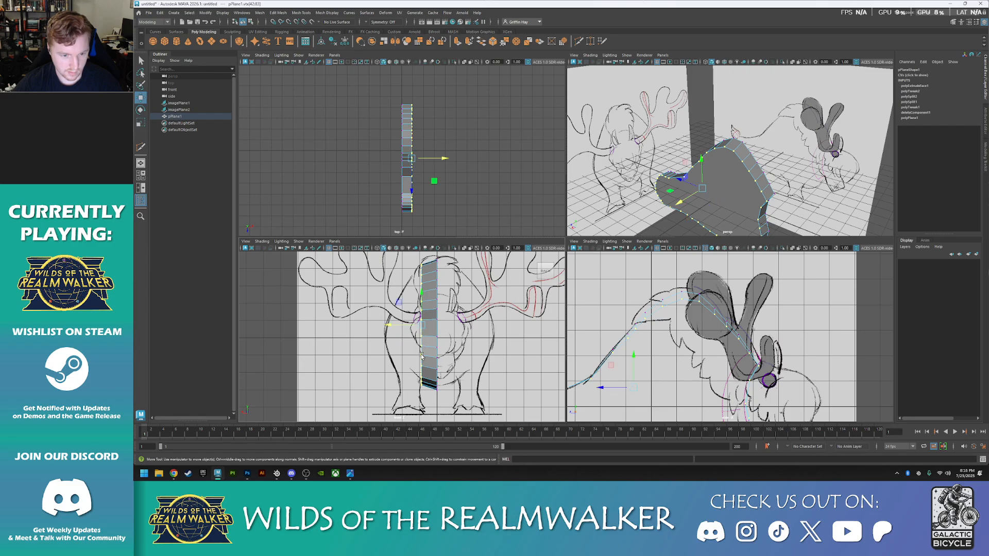
left_click_drag(386, 326, 390, 329)
left_click_drag(427, 297, 427, 294)
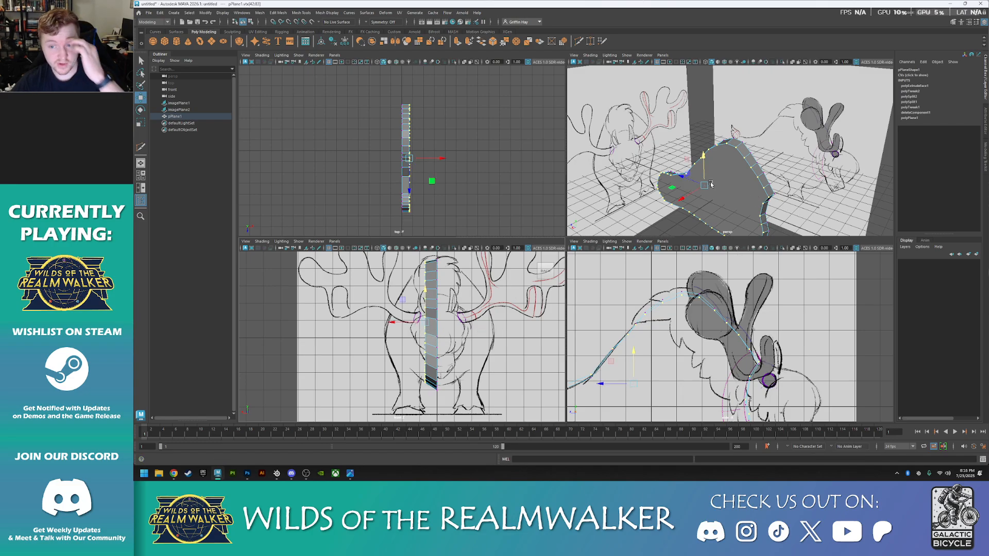
- Move both the side and front reference image planes farther away from the body mesh
mouse_move(729, 191)
left_mouse_down("alt")
mouse_move(803, 179)
mouse_move(730, 158)
mouse_move(741, 206)
mouse_move(736, 191)
mouse_move(715, 184)
left_mouse_up("alt")
scroll(715, 185, "up", 2)
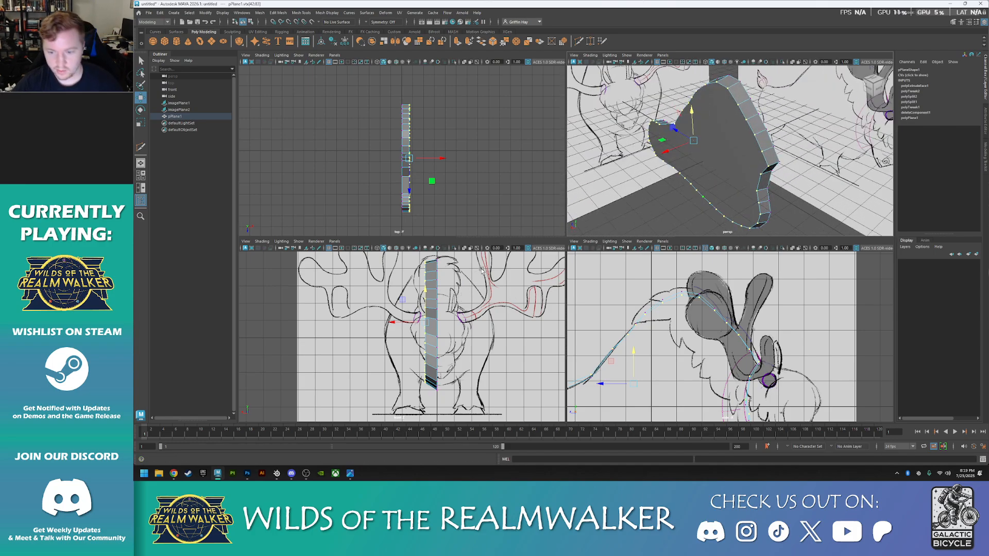
mouse_move(671, 192)
left_mouse_down("alt")
mouse_move(797, 200)
mouse_move(750, 193)
left_mouse_up("alt")
left_click(664, 165)
mouse_move(652, 204)
left_mouse_down("alt")
mouse_move(726, 224)
mouse_move(681, 185)
left_mouse_up("alt")
scroll(681, 184, "down", 7)
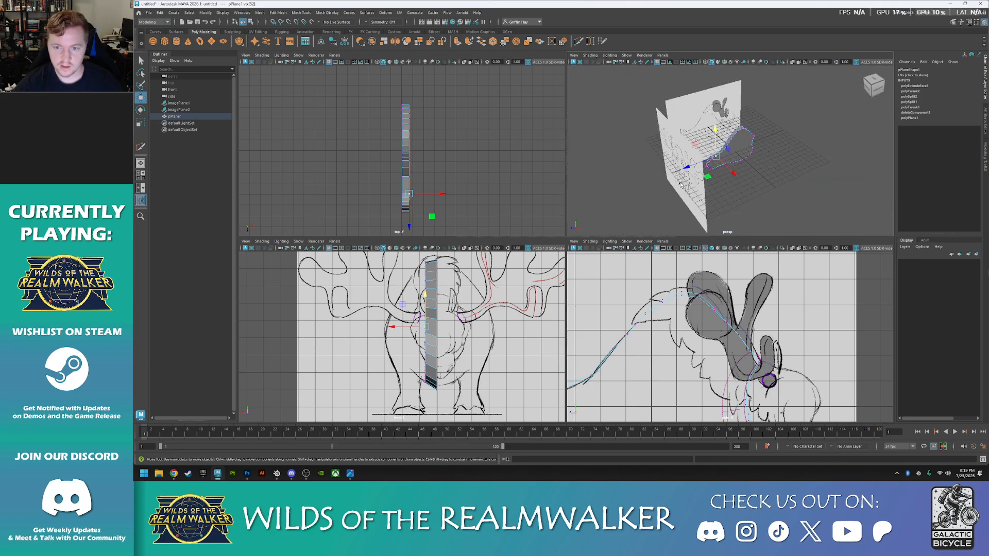
left_click(681, 184)
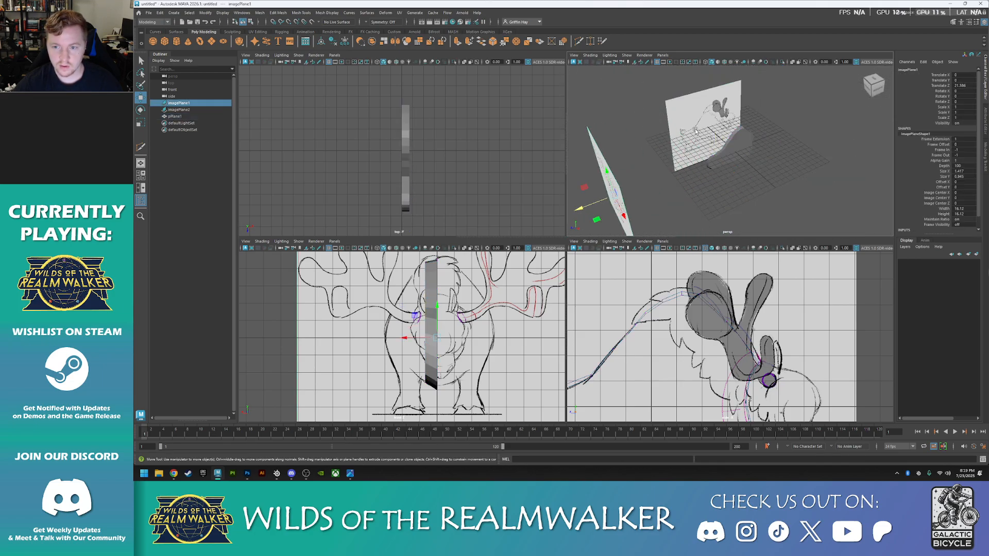
left_click(726, 152)
left_click_drag(728, 147, 690, 116)
left_click(613, 197)
left_click_drag(596, 208, 573, 215)
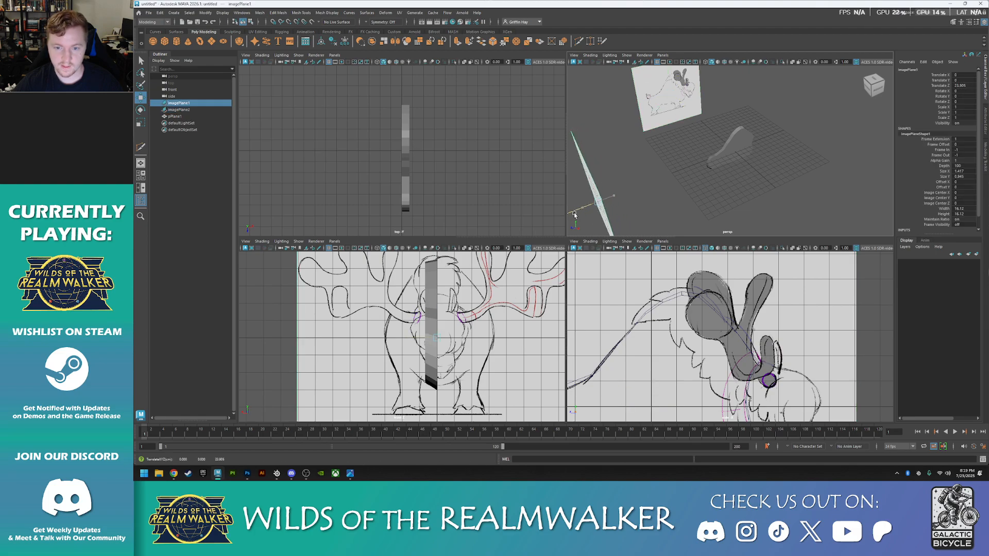
- Select the body mesh and switch it to vertex component mode for editing its outer border
scroll(741, 146, "up", 6)
left_click(713, 158)
left_click_drag(715, 216, 752, 197, "alt")
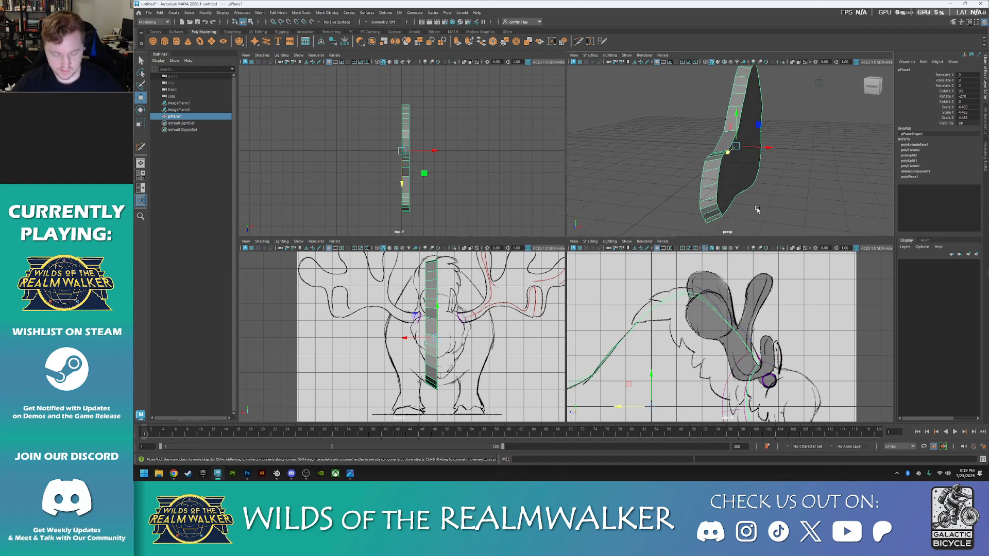
left_click_drag(831, 225, 757, 203, "alt")
scroll(756, 203, "up", 3)
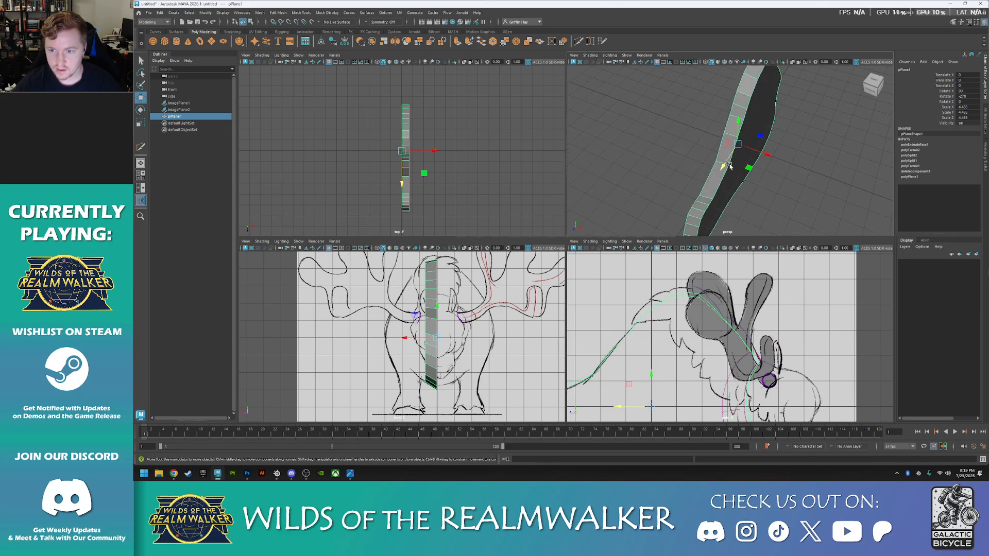
left_click(795, 200)
left_click(724, 159)
right_click_drag(724, 161, 700, 159)
- Select the outer border vertices where the back slopes into the rump and move them slightly down
left_click(729, 170)
left_click_drag(794, 224, 791, 200, "alt")
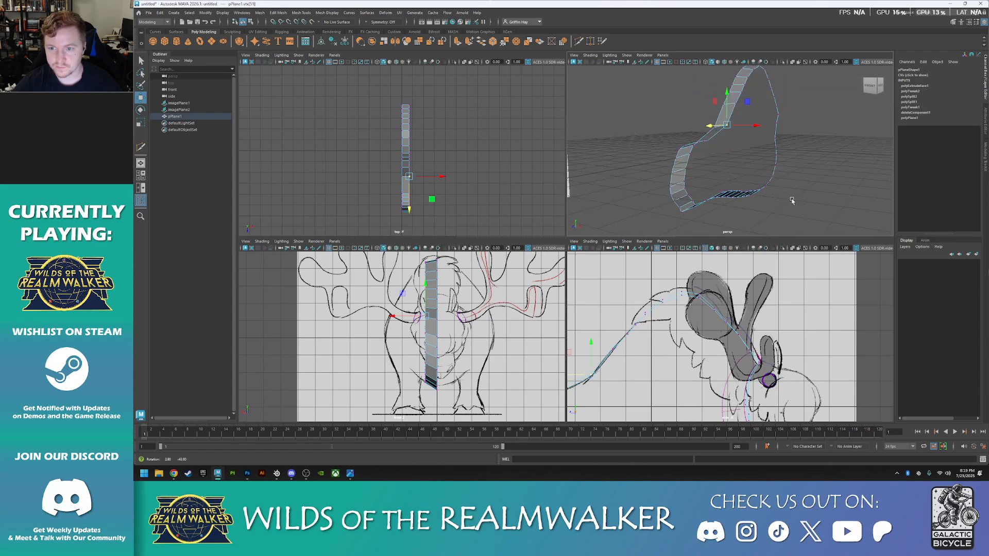
left_click(701, 145, "shift")
left_click(703, 142, "shift")
left_click(698, 143, "shift")
left_click(694, 145, "shift")
left_click(691, 158, "shift")
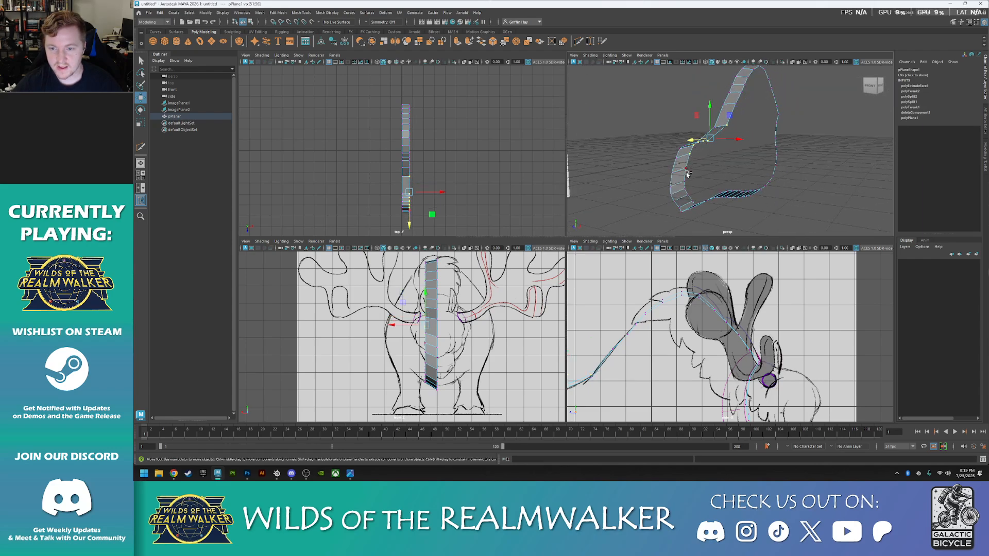
left_click_drag(709, 106, 710, 112)
- Move individual outer border vertices around the rump along Y and Z to round the rear silhouette
left_click_drag(702, 190, 652, 201, "alt")
left_click(636, 161)
scroll(641, 179, "up", 5)
middle_click_drag(641, 179, 682, 143, "alt")
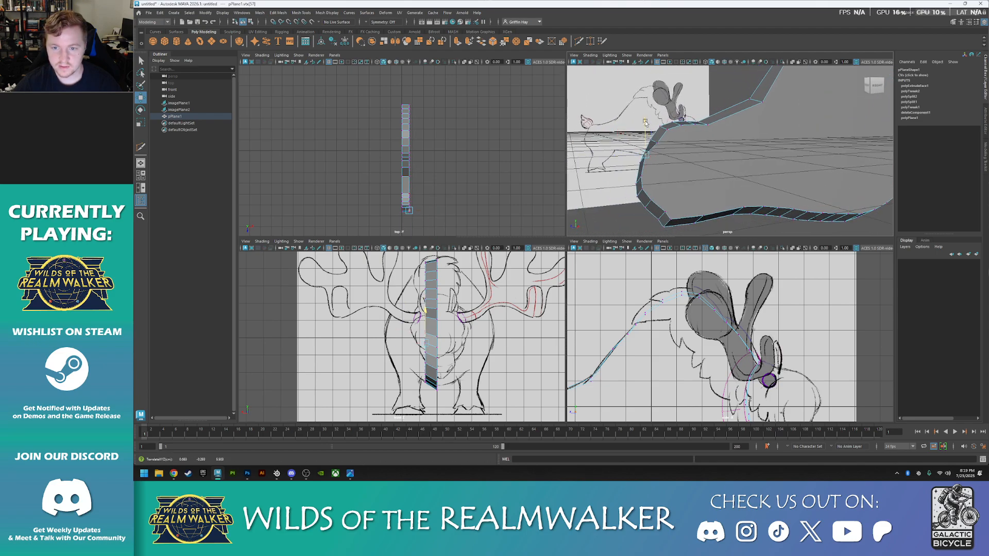
left_click(641, 176)
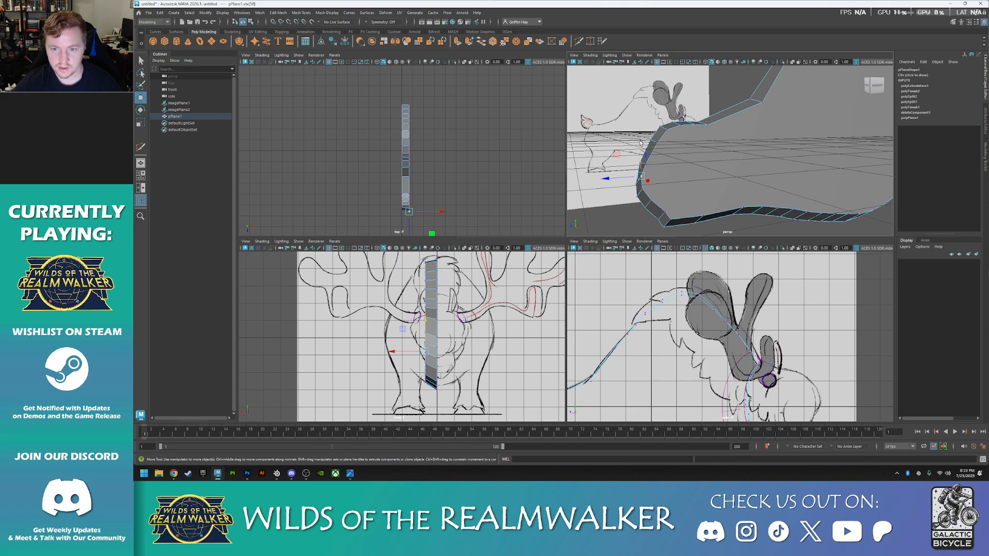
left_click(642, 191)
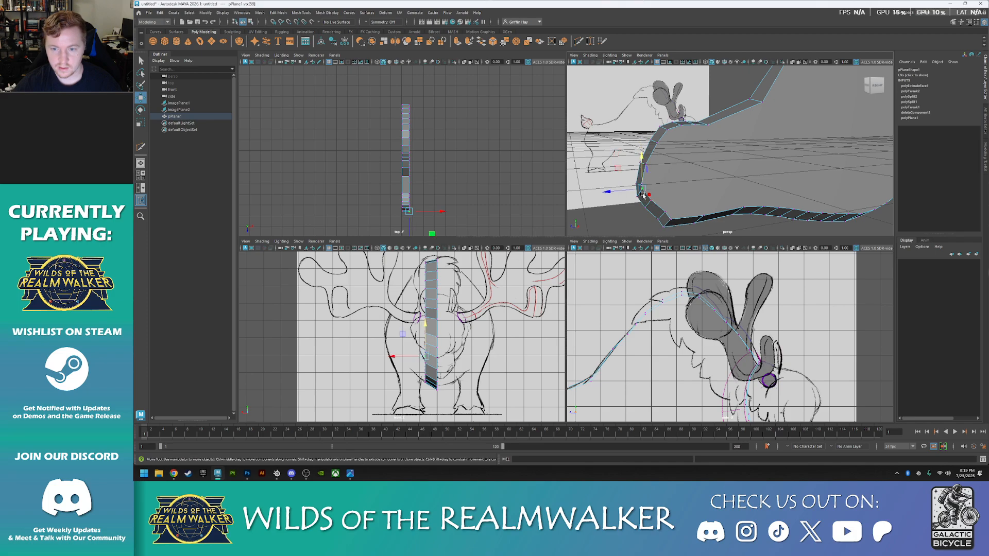
left_click_drag(619, 169, 622, 175)
left_click(664, 212)
left_click(647, 199)
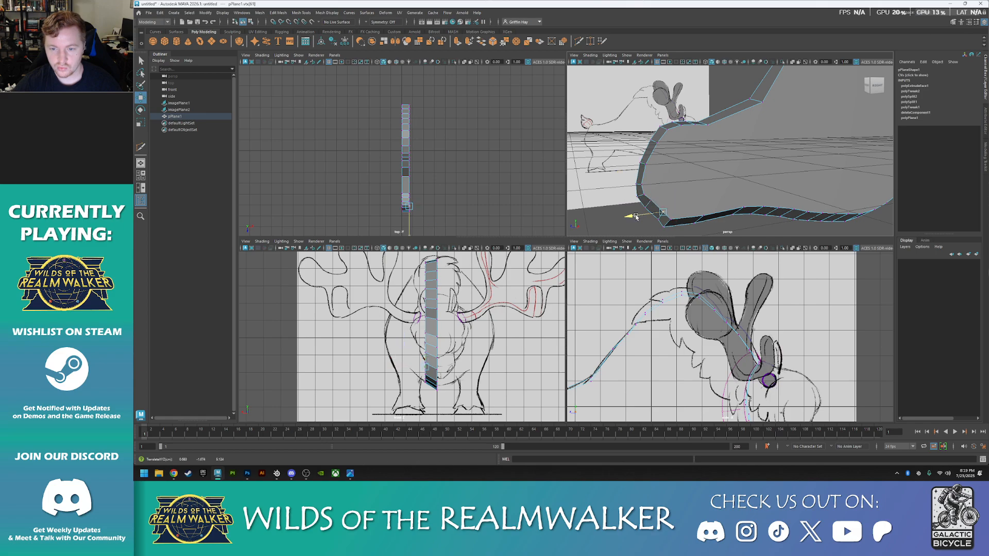
left_click_drag(650, 169, 731, 181)
- Select the body's large side face and extrude it a short distance outward along X
scroll(730, 182, "down", 3)
middle_click_drag(731, 181, 720, 192, "alt")
left_click_drag(720, 192, 664, 202, "alt")
right_click_drag(750, 111, 753, 127)
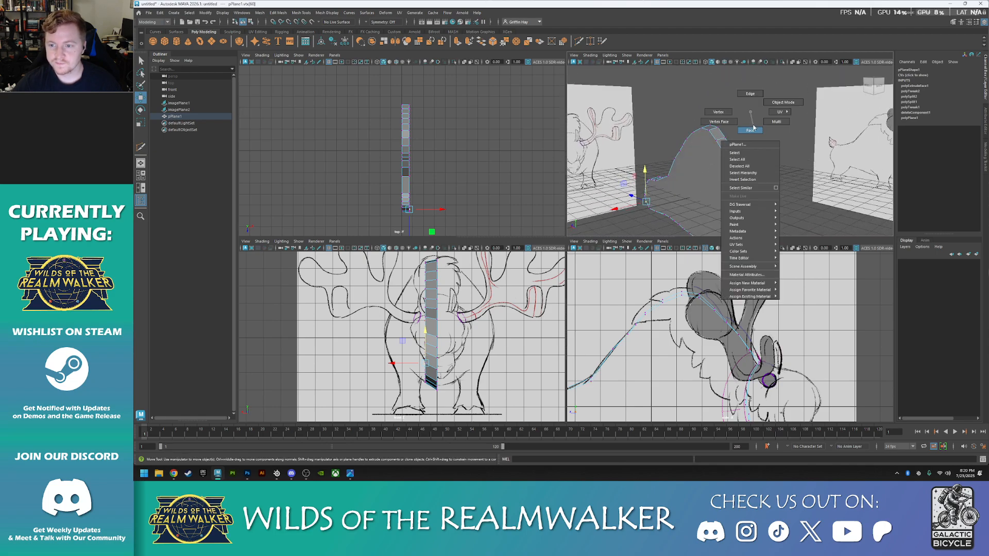
left_click(699, 172)
left_click_drag(654, 188, 644, 193, "shift")
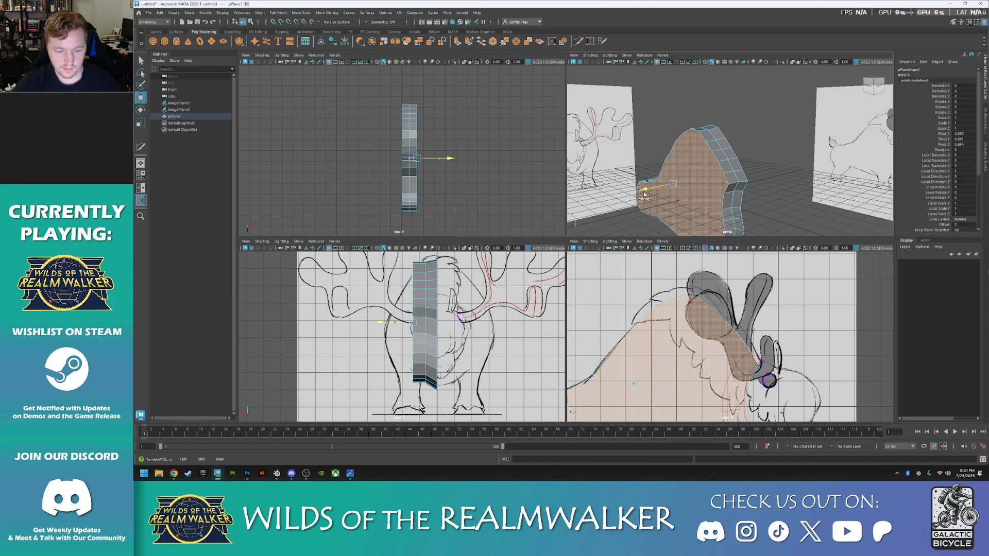
left_click_drag(643, 193, 650, 191)
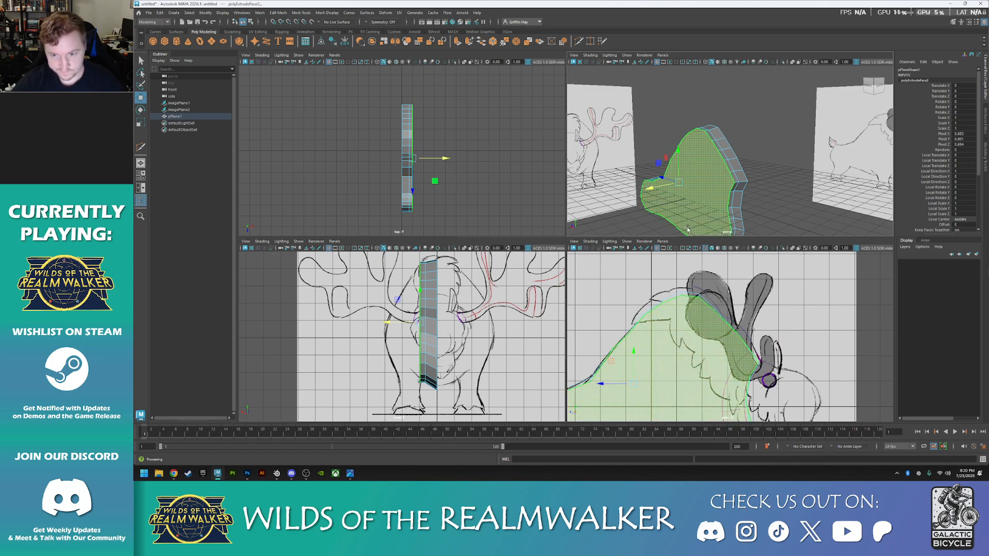
- Move the extruded side face slightly farther out and scale it smaller to taper the body
left_click_drag(715, 188, 645, 142, "alt")
key("r")
key("w")
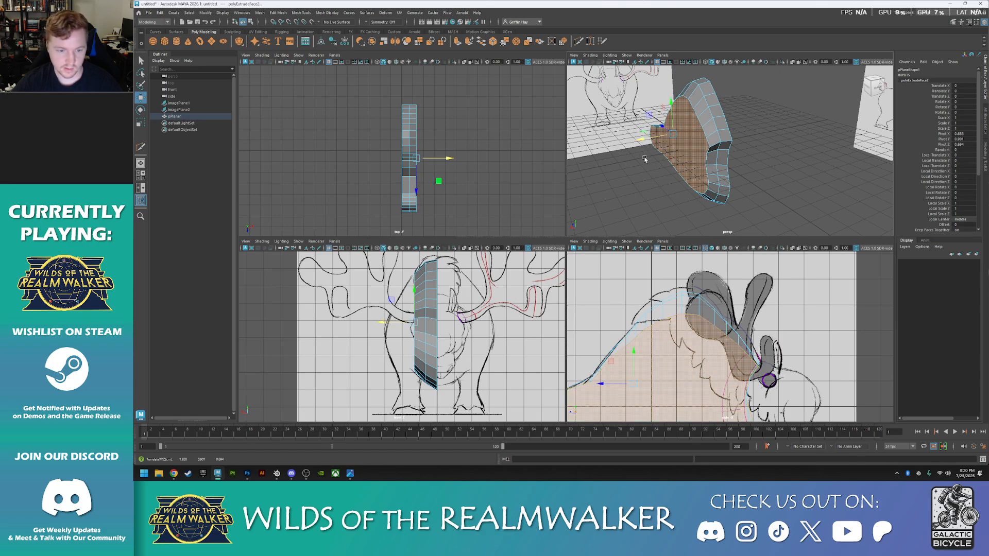
key("r")
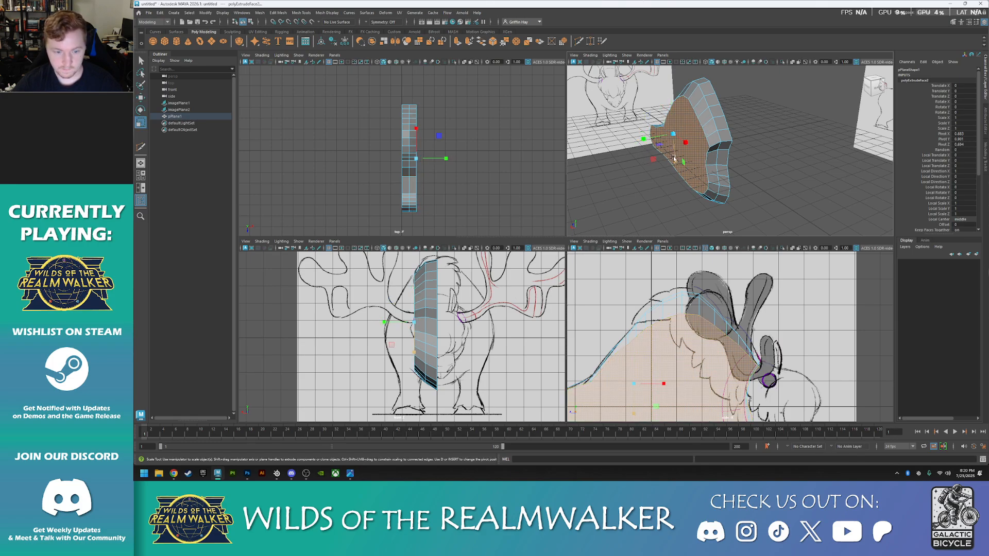
left_click_drag(676, 160, 784, 197)
- Compare the tapered body with the views in the Mamut_TA.jpg reference image and return to Maya
key("w")
scroll(716, 297, "down", 6)
scroll(716, 297, "up", 1)
scroll(679, 194, "down", 3)
left_click_drag(680, 194, 758, 200, "alt")
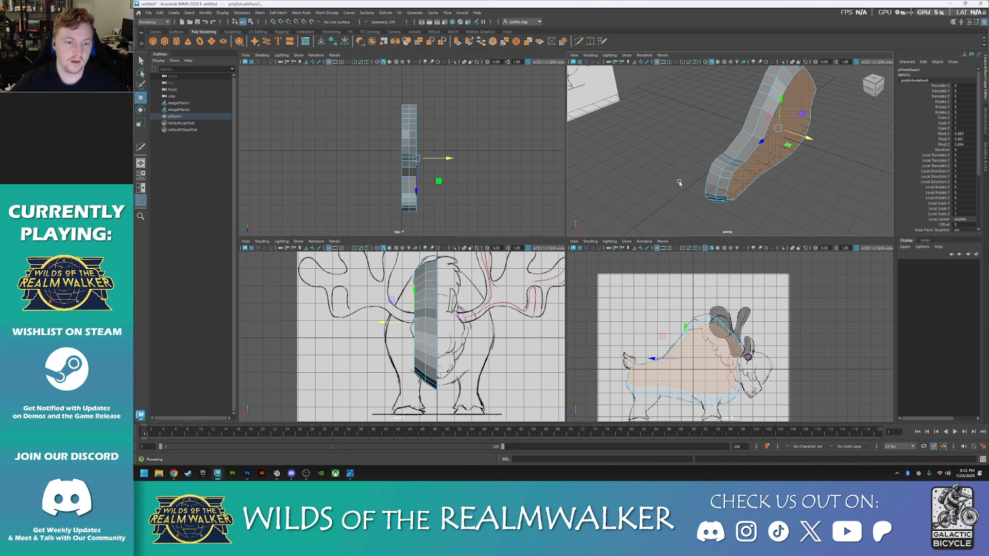
left_click(352, 472)
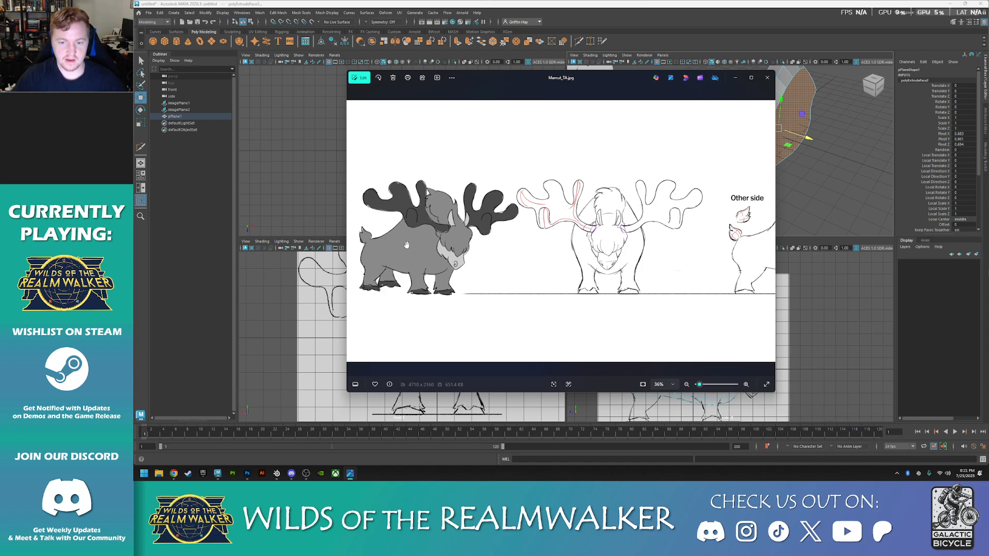
left_click(736, 82)
- Extrude the side face farther outward, lower it slightly and scale it down vertically to follow the front sketch
mouse_move(709, 205)
left_mouse_down("alt")
mouse_move(724, 207)
mouse_move(697, 201)
mouse_move(801, 219)
mouse_move(712, 198)
mouse_move(762, 198)
mouse_move(751, 195)
mouse_move(706, 200)
mouse_move(803, 196)
mouse_move(795, 218)
mouse_move(768, 232)
left_mouse_up("alt")
mouse_move(665, 153)
left_mouse_down()
mouse_move(650, 151)
mouse_move(678, 166)
left_mouse_up()
key("r")
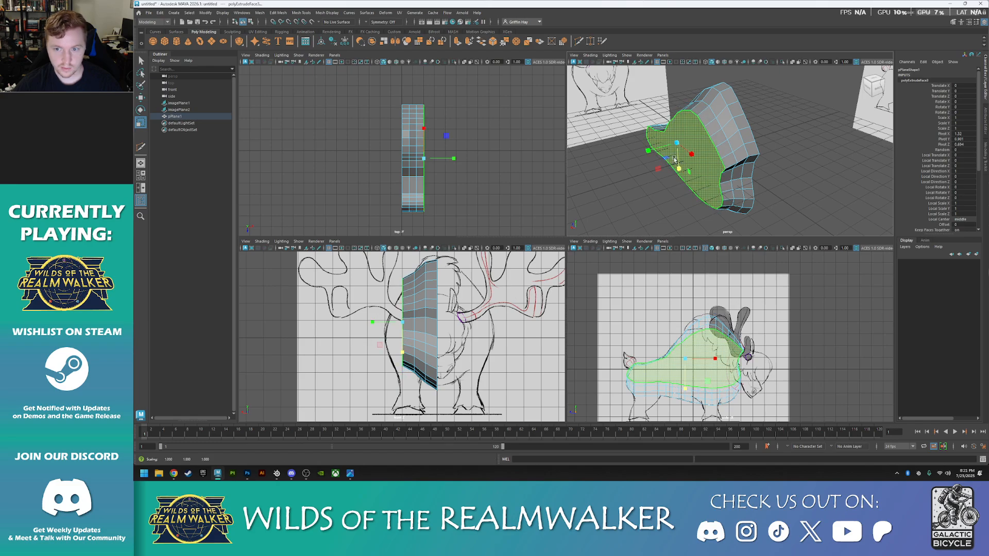
key("w")
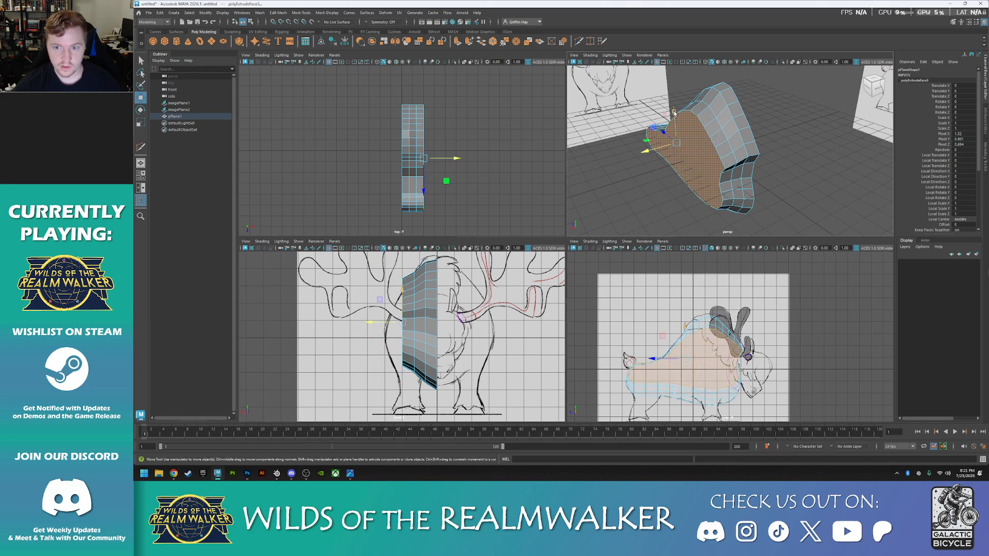
left_click_drag(674, 114, 675, 121)
key("r")
left_click_drag(680, 176, 679, 174)
- Extrude the side face outward again, scale it shorter and lower it to match the sketched body width
middle_click_drag(775, 221, 808, 185, "alt")
scroll(755, 150, "up", 5)
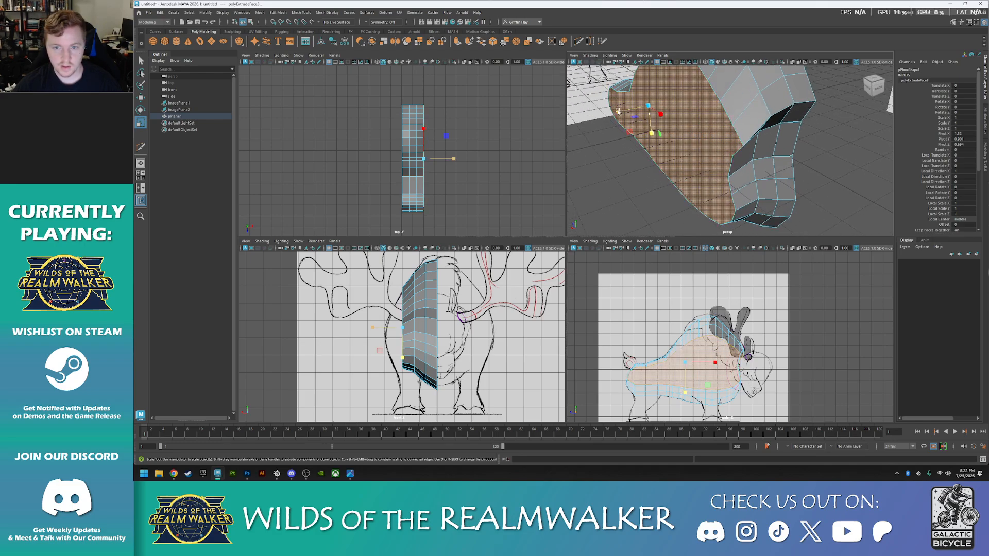
key("w")
left_click_drag(616, 112, 631, 131)
key("r")
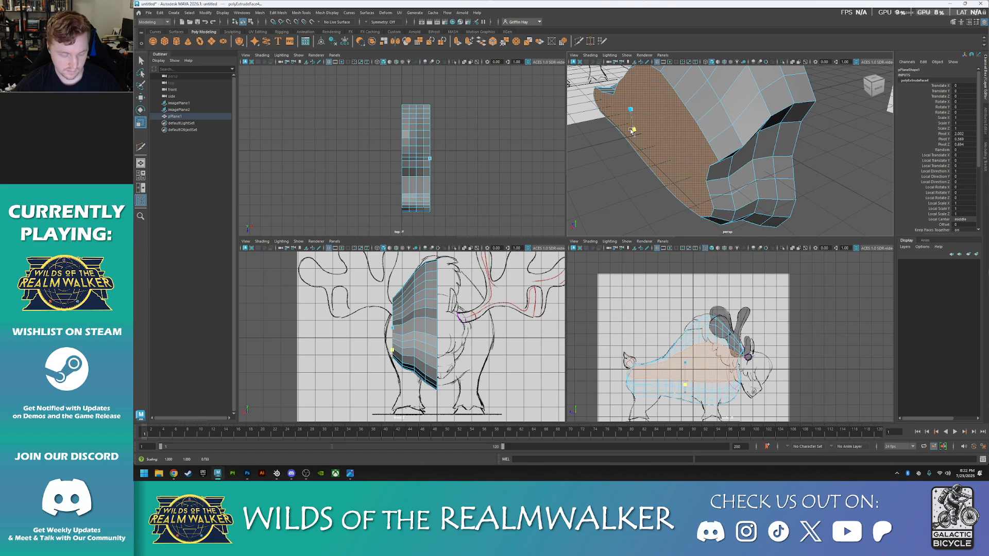
key("w")
left_click(626, 90)
left_click_drag(626, 89, 627, 103)
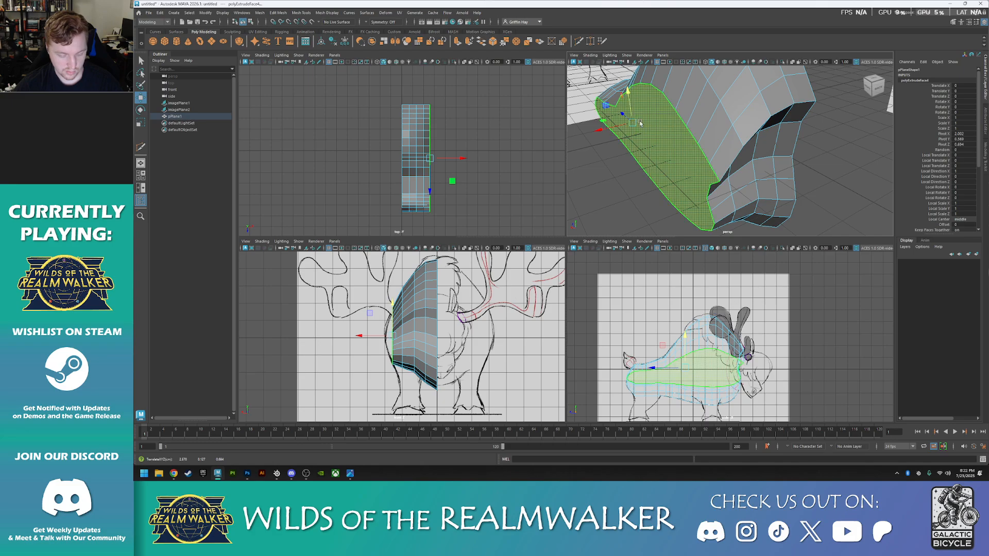
key("r")
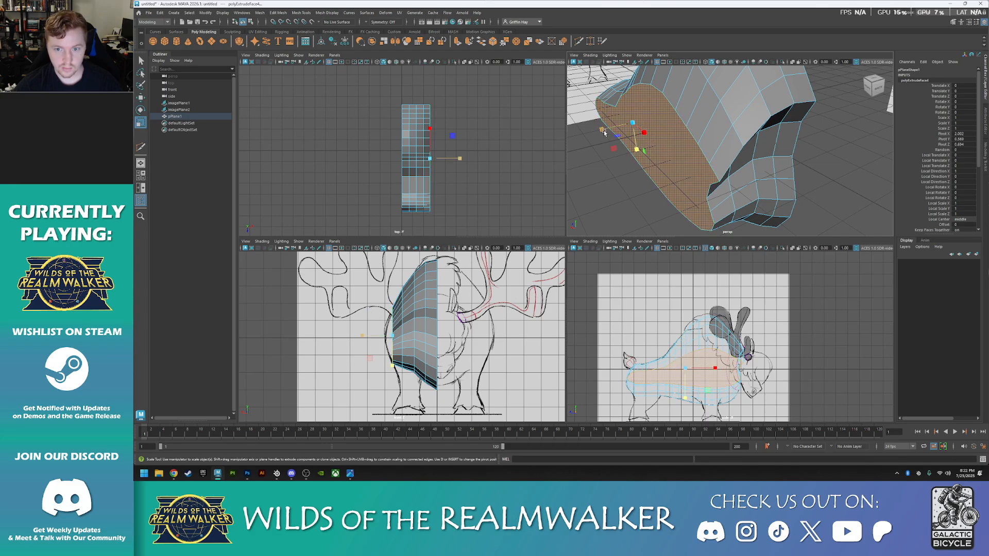
- Extrude the side face outward to the sketch's flank outline and scale it narrower vertically
key("w")
left_click_drag(600, 132, 590, 134, "shift")
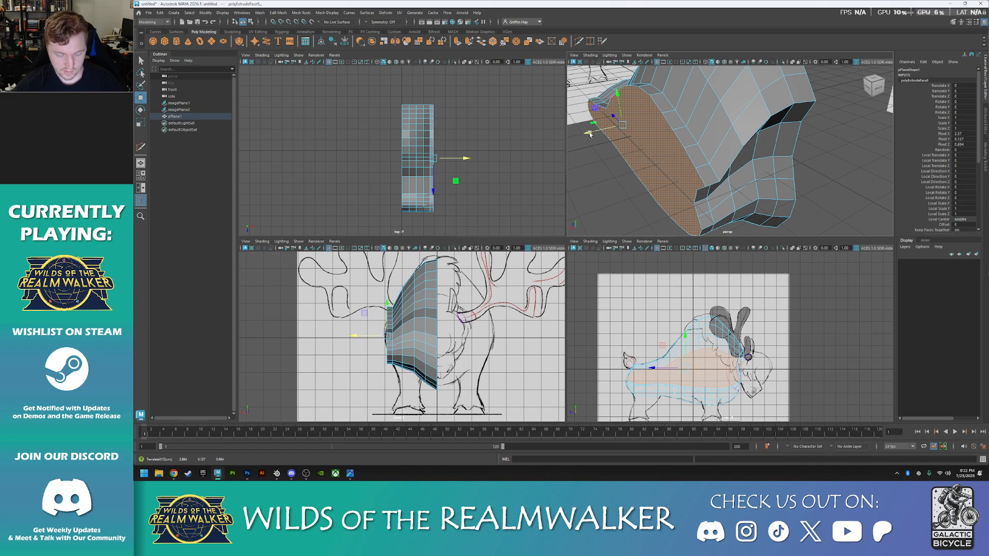
key("r")
left_click_drag(627, 150, 606, 208)
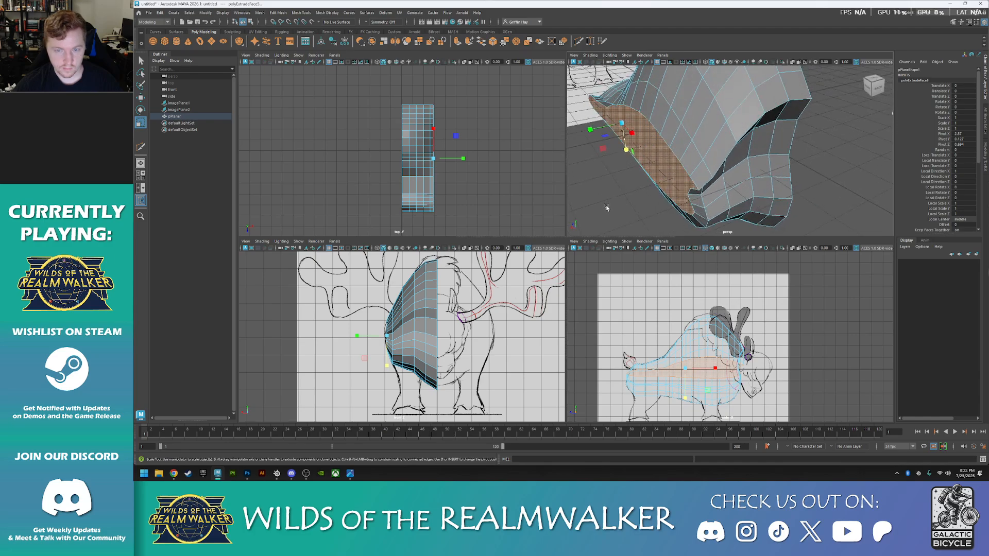
- Add a final short outward extrusion of the side face and flatten it vertically into a thin strip
key("w")
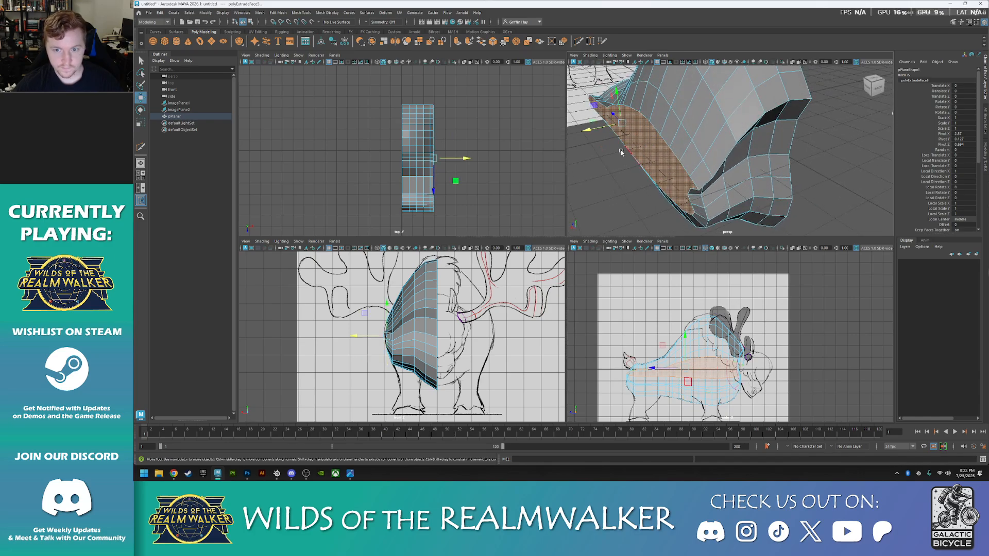
left_click_drag(597, 129, 586, 133, "shift")
key("r")
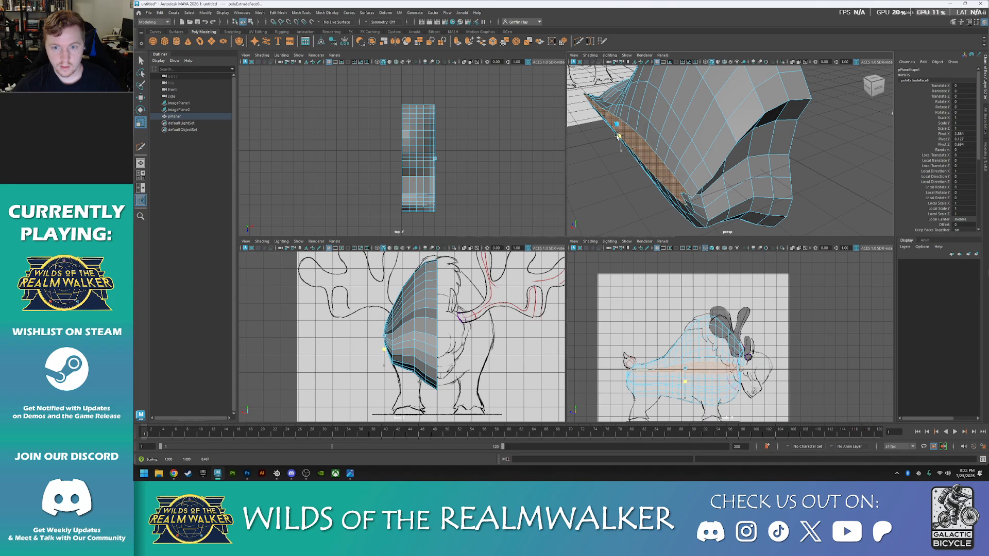
mouse_move(617, 131)
left_mouse_down()
mouse_move(680, 198)
mouse_move(767, 216)
mouse_move(670, 224)
mouse_move(713, 196)
mouse_move(678, 221)
mouse_move(801, 205)
mouse_move(620, 213)
mouse_move(673, 215)
mouse_move(726, 197)
mouse_move(727, 158)
mouse_move(639, 152)
left_mouse_up()
- Switch to vertex mode and move the overlapping vertices at the flank crease's front end vertically to tidy the fold
right_click(639, 153)
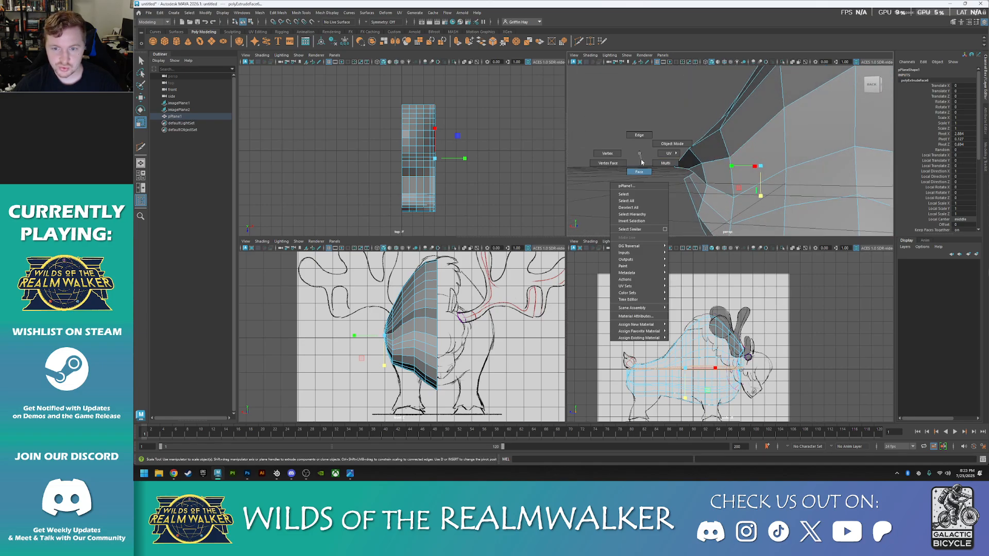
left_click(617, 150)
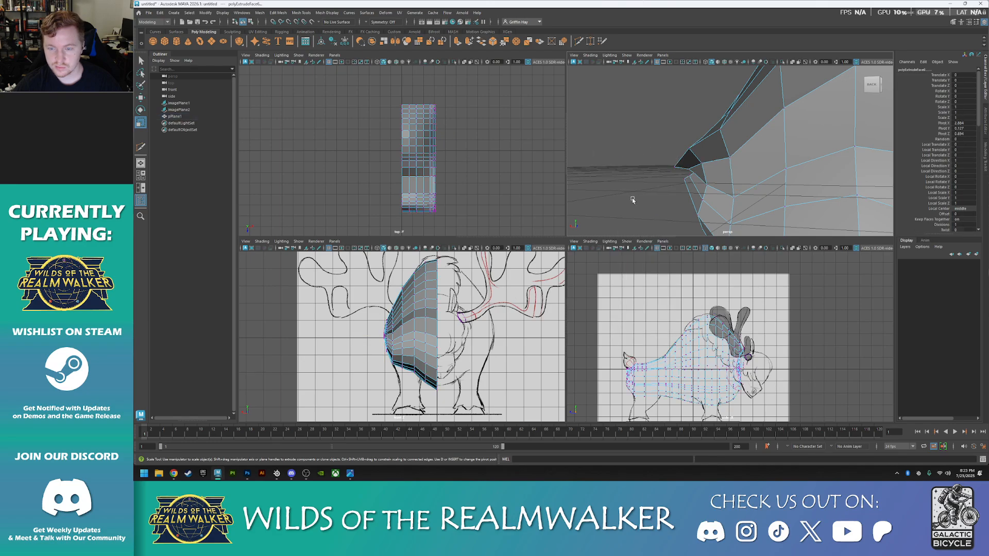
middle_click_drag(634, 199, 582, 159, "alt")
left_click_drag(632, 195, 679, 158, "alt")
left_click(678, 157)
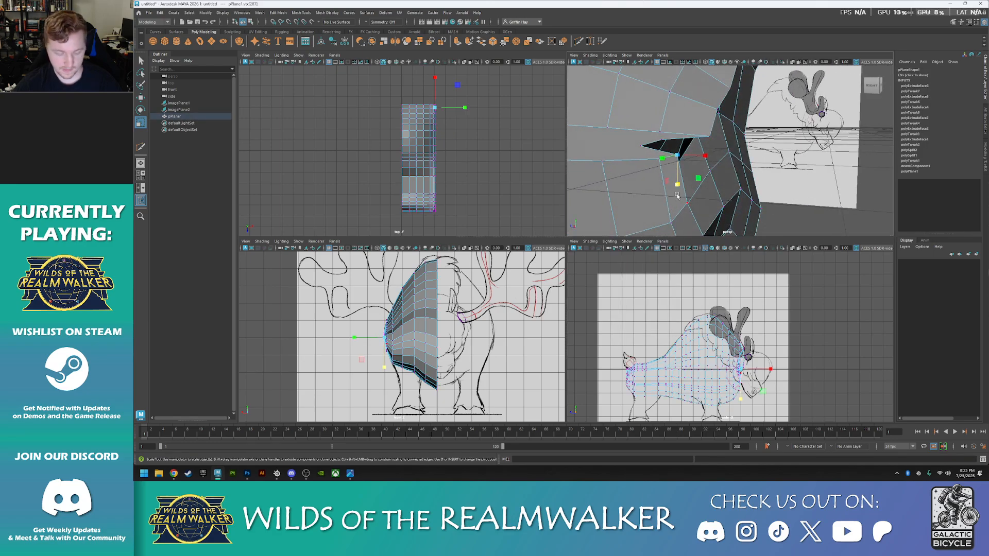
key("w")
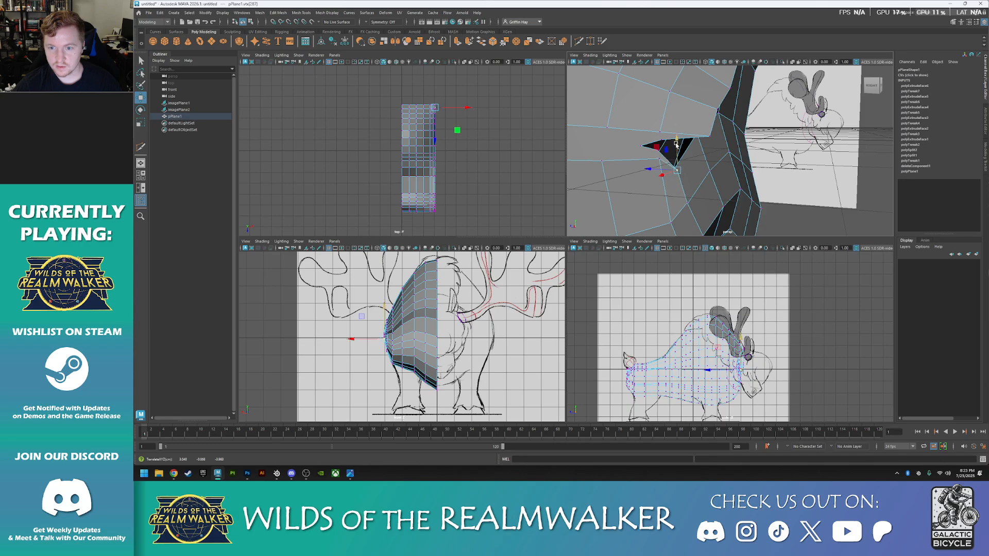
left_click(658, 159)
left_click_drag(657, 126, 655, 151)
left_click(641, 146)
- Select the vertices at the flank crease's front end and pull them back along Z with soft selection enabled
left_click_drag(721, 167, 625, 184, "alt")
right_click_drag(625, 184, 687, 169, "alt")
middle_click_drag(687, 169, 771, 181, "alt")
left_click_drag(671, 180, 767, 173, "alt")
left_click_drag(606, 148, 771, 166)
left_click(690, 148, "shift")
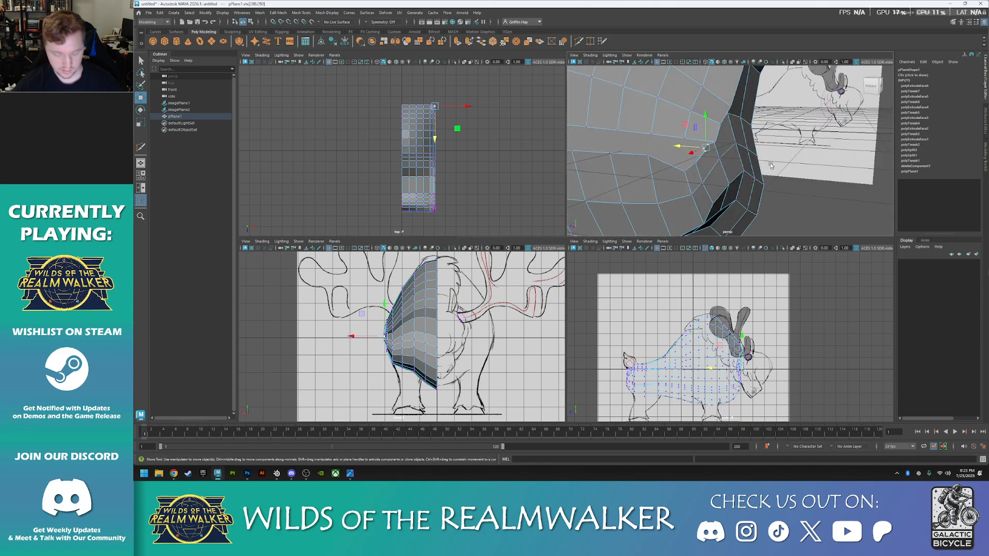
key("b")
left_click_drag(675, 147, 776, 151)
- Disable soft selection and move individual vertices on the body's front edge back along Z
left_click(678, 103)
left_click_drag(679, 104, 658, 117, "alt")
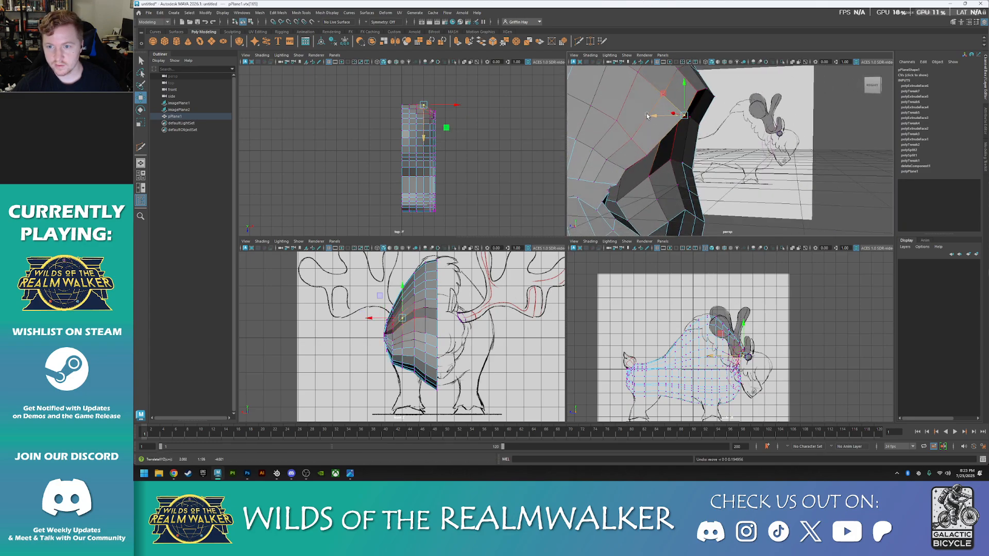
key("b")
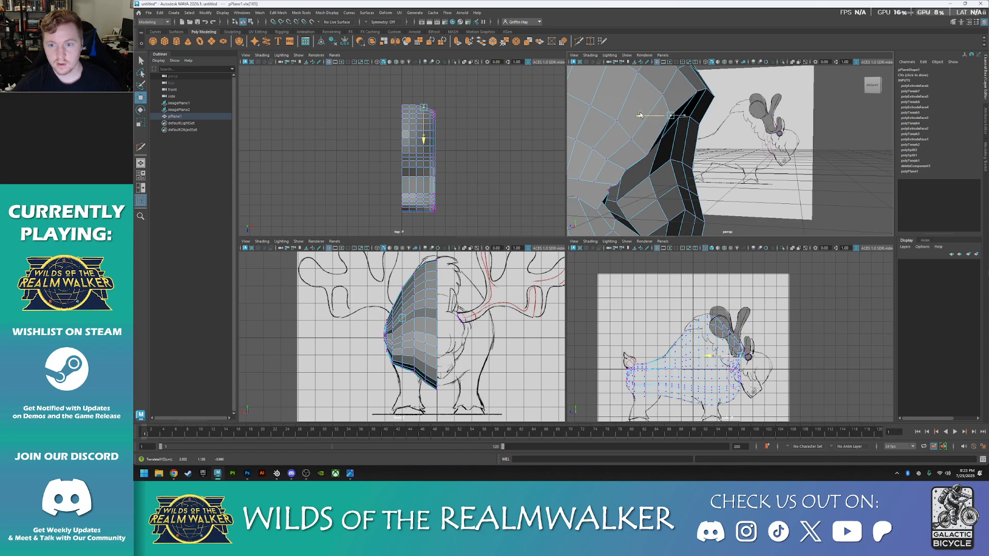
left_click(666, 94)
left_click_drag(667, 95, 680, 182, "alt")
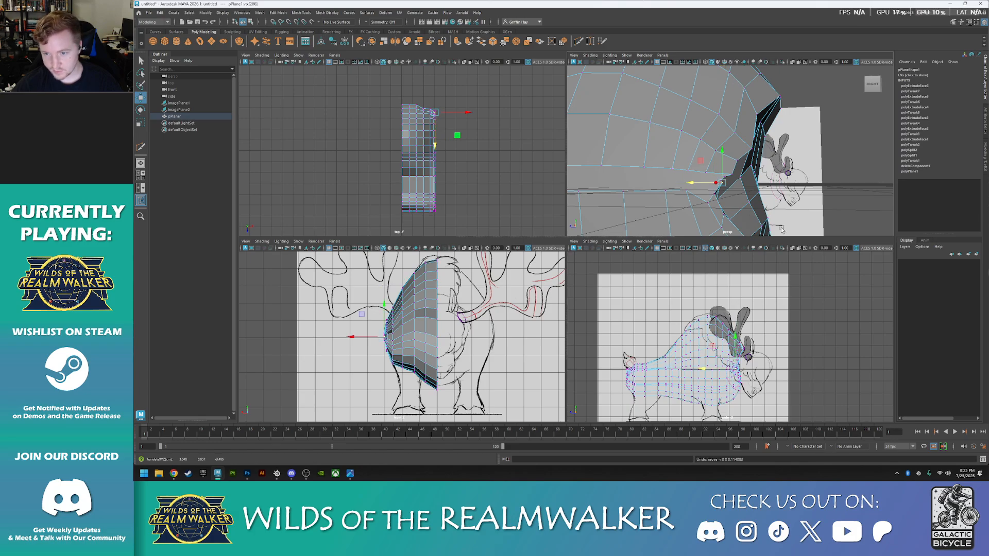
- Enable soft selection and pull the front flank vertices back along Z to round the front of the body
scroll(781, 229, "up", 5)
left_click_drag(781, 230, 780, 201, "alt")
scroll(750, 192, "down", 5)
scroll(722, 172, "up", 3)
left_click_drag(829, 169, 808, 194, "alt")
key("b")
left_click(782, 142)
scroll(782, 144, "down", 4)
left_click_drag(782, 145, 714, 185, "alt")
left_click(695, 133)
left_click_drag(680, 140, 666, 143)
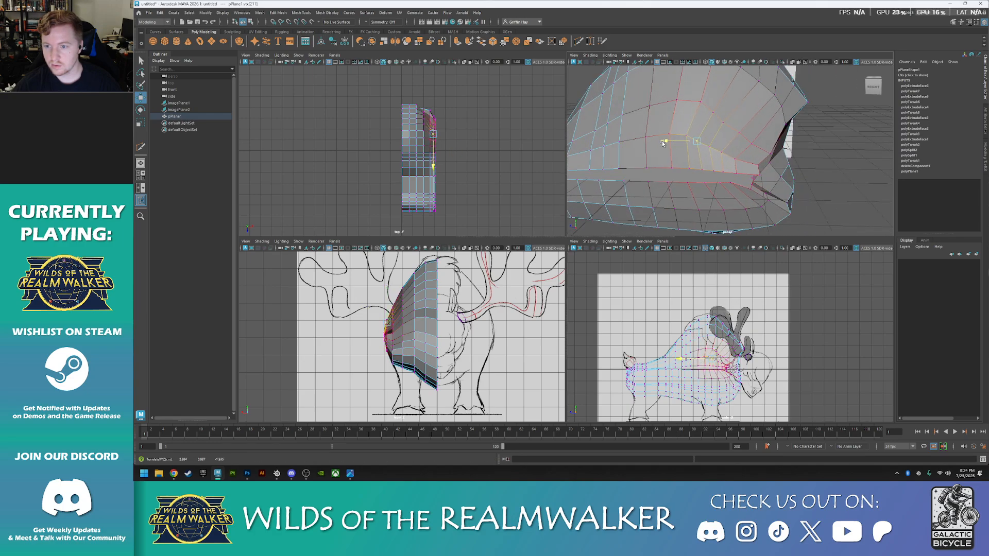
- Turn off soft selection and move the overlapping vertices at the front end of the flank crease along Z
mouse_move(709, 198)
left_mouse_down("alt")
mouse_move(668, 207)
mouse_move(721, 206)
left_mouse_up("alt")
scroll(669, 207, "up", 5)
middle_click_drag(721, 206, 644, 191, "alt")
mouse_move(644, 191)
left_mouse_down("alt")
mouse_move(713, 178)
mouse_move(624, 193)
mouse_move(654, 181)
left_mouse_up("alt")
left_click(651, 127)
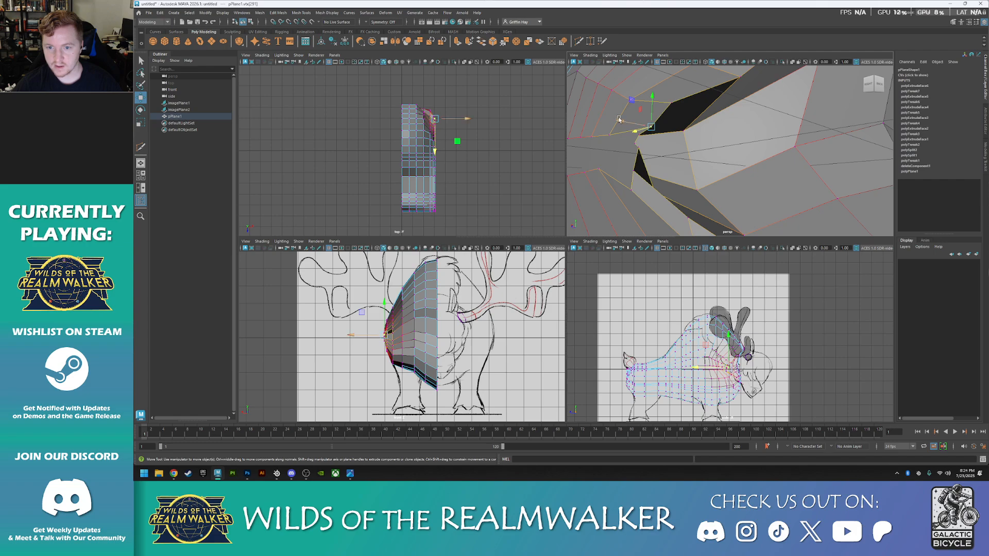
left_click_drag(637, 131, 664, 185)
left_click(626, 144)
left_click(634, 144)
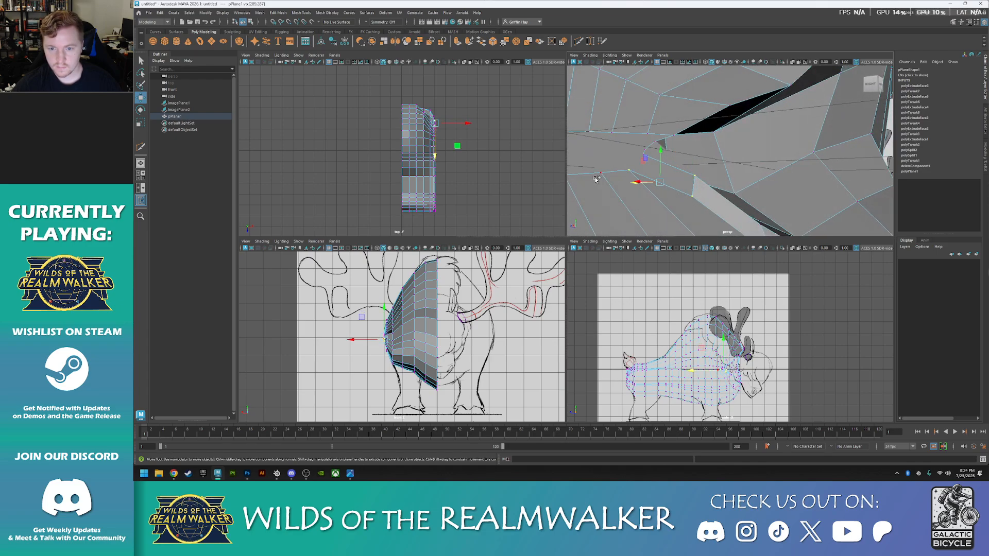
left_click_drag(642, 185, 688, 157)
left_click(644, 146, "ctrl")
left_click(665, 143, "ctrl")
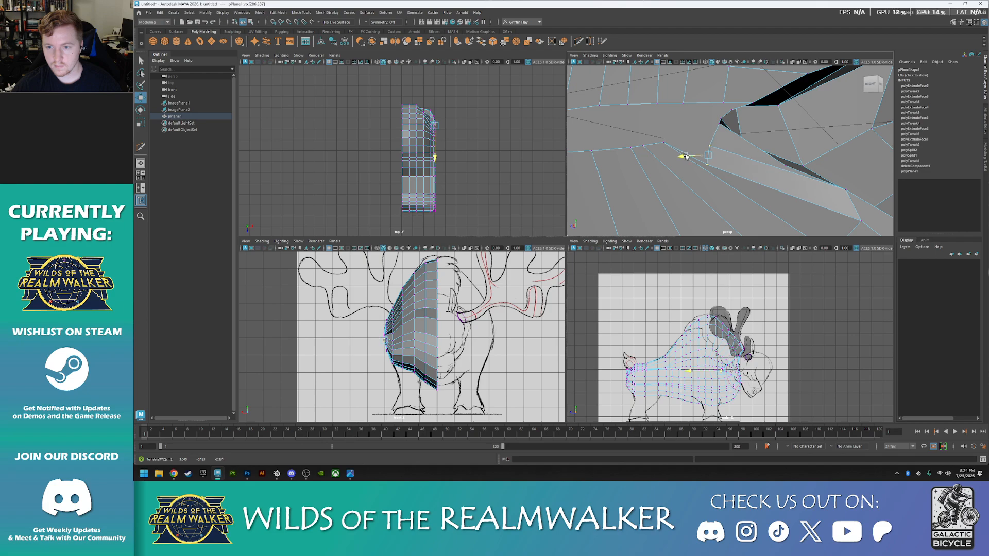
- Reposition the individual vertices on the lower side of the crease's front end to clean up the fold
left_click(708, 168)
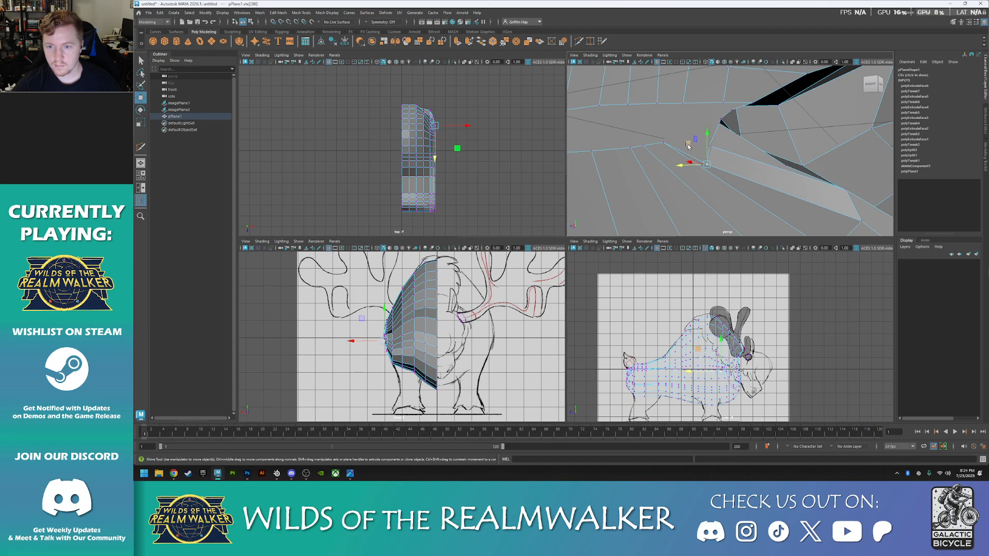
left_click_drag(687, 146, 677, 128)
left_click(707, 141)
mouse_move(714, 147)
left_mouse_down("alt")
mouse_move(612, 157)
mouse_move(733, 167)
mouse_move(728, 155)
left_mouse_up("alt")
- Slide the individual vertices along the crease's upper edge back along Z to even out their spacing near the fold
left_click_drag(757, 116, 675, 182, "alt")
left_click(801, 162)
left_click(720, 186)
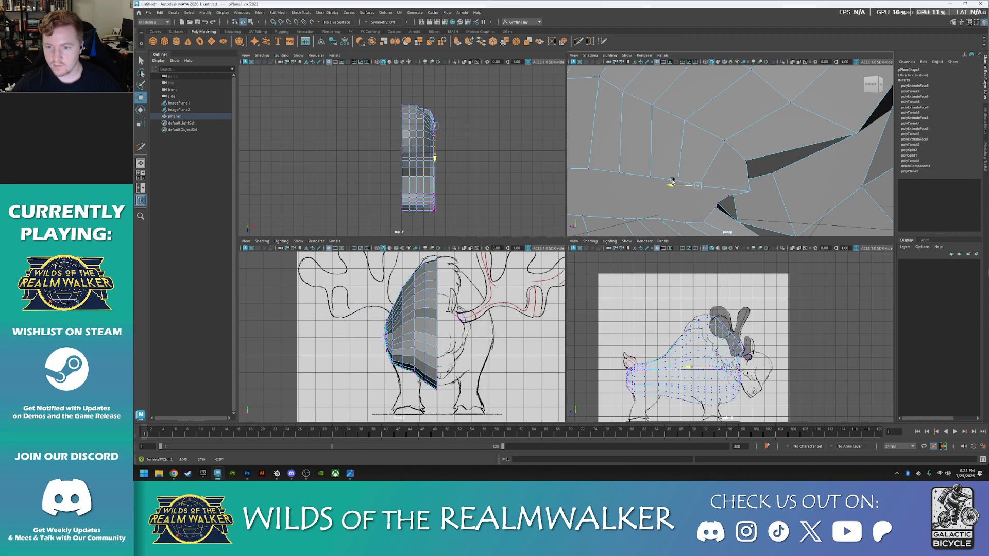
left_click(670, 180)
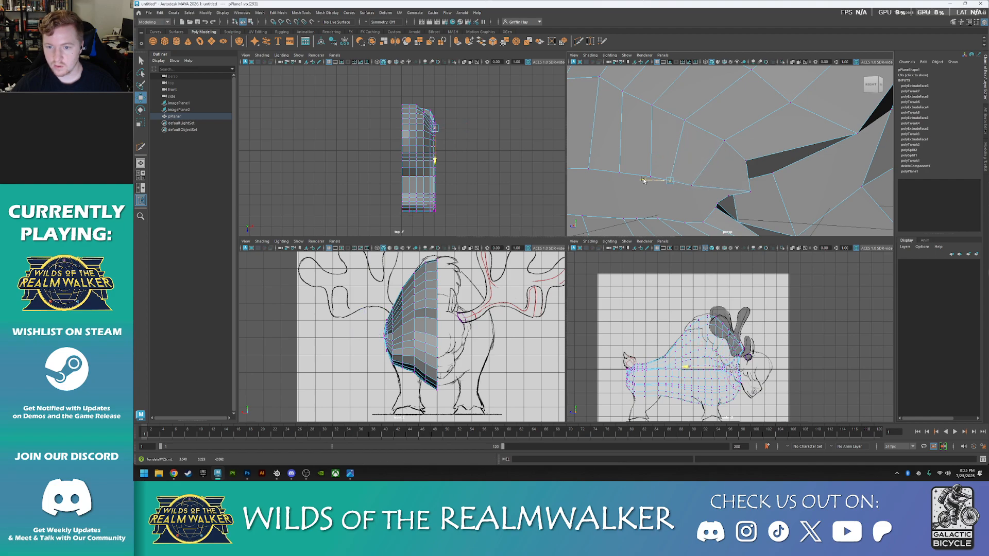
left_click(680, 185)
left_click_drag(663, 186, 652, 186)
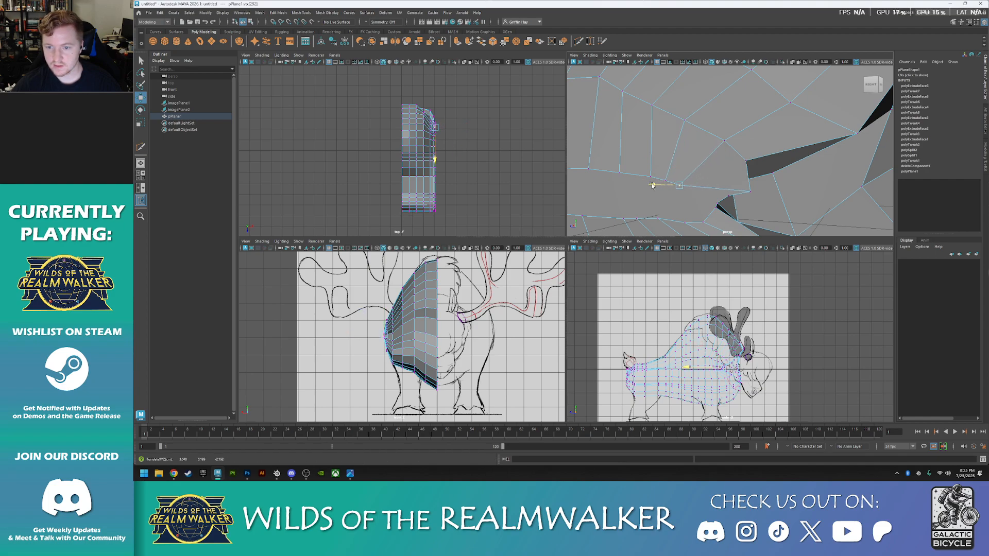
left_click(744, 190)
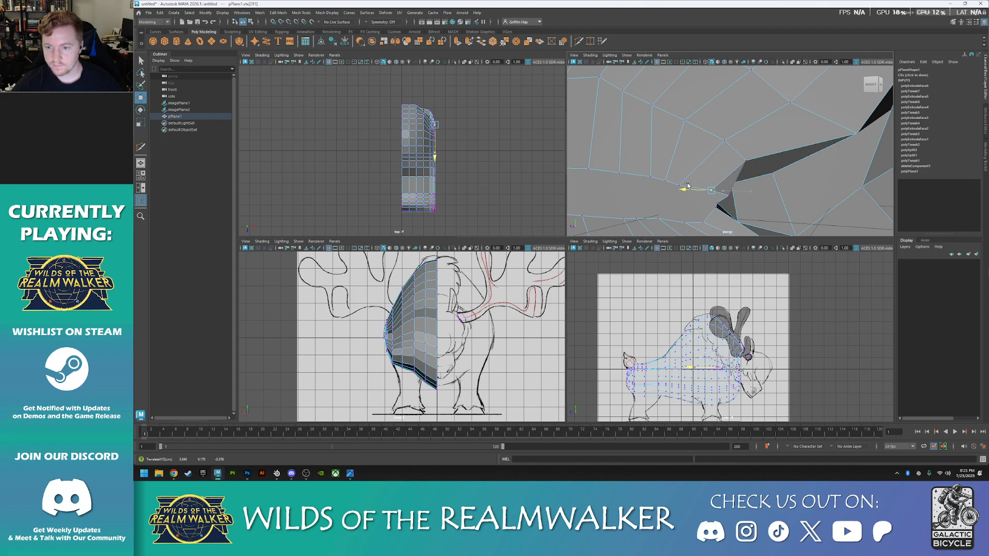
left_click(728, 195)
left_click_drag(704, 194, 684, 194)
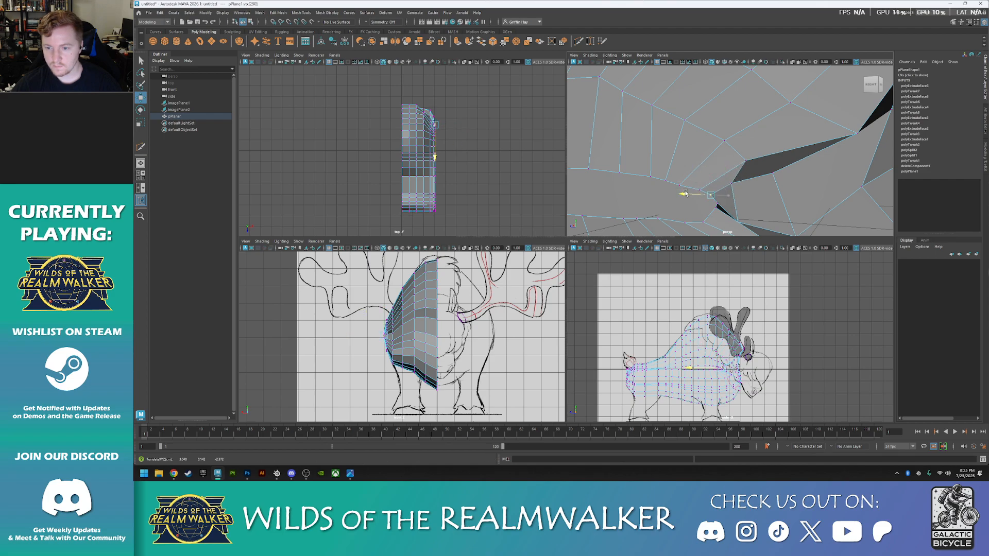
- Select the paired vertices on the front flank above the crease and shift them along Z
left_click_drag(763, 216, 702, 188, "alt")
left_click(653, 132)
left_click(685, 158)
left_click(615, 173)
left_click(612, 151, "shift")
left_click(688, 166)
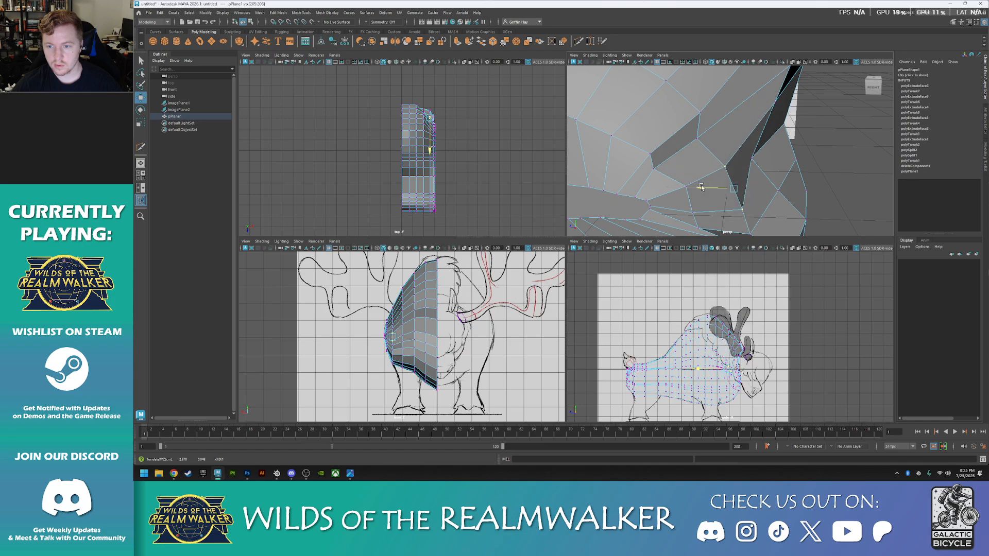
- Select the inner vertices at the crease's front opening and move them forward along Z
left_click_drag(750, 209, 723, 142, "alt")
left_click(701, 141, "shift")
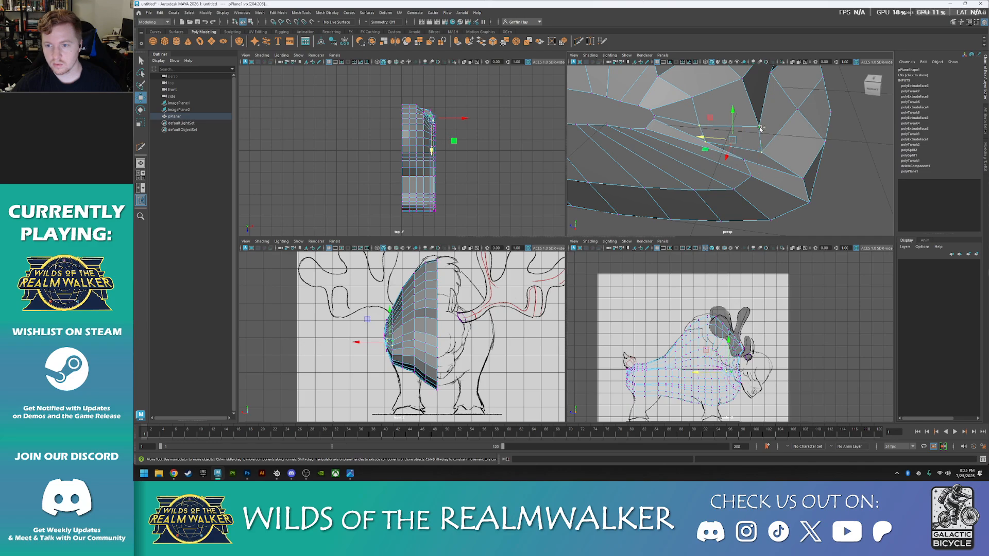
left_click_drag(695, 139, 730, 136)
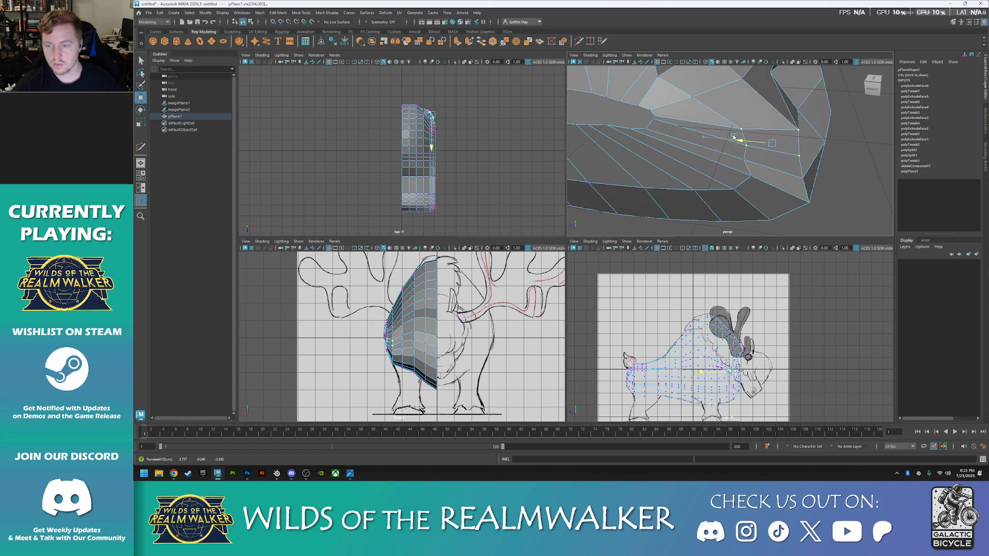
- Adjust single vertices on the front flank above the crease along Z to smooth the surface around the fold
left_click_drag(796, 186, 762, 152, "alt")
left_click(720, 126)
scroll(750, 191, "up", 6)
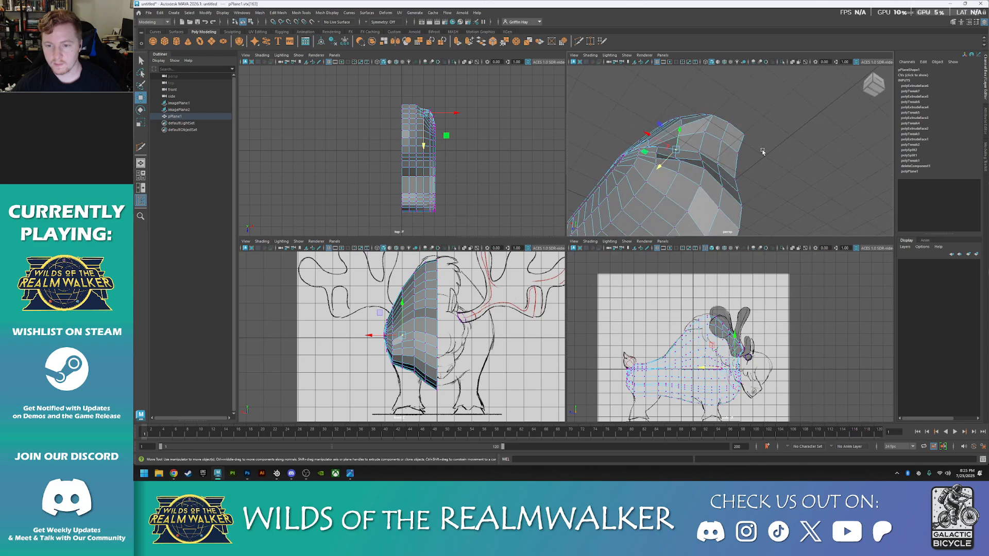
middle_click_drag(764, 170, 768, 121, "alt")
scroll(768, 124, "down", 4)
left_click_drag(737, 212, 777, 156, "alt")
left_click(700, 123)
left_click_drag(702, 125, 733, 142, "alt")
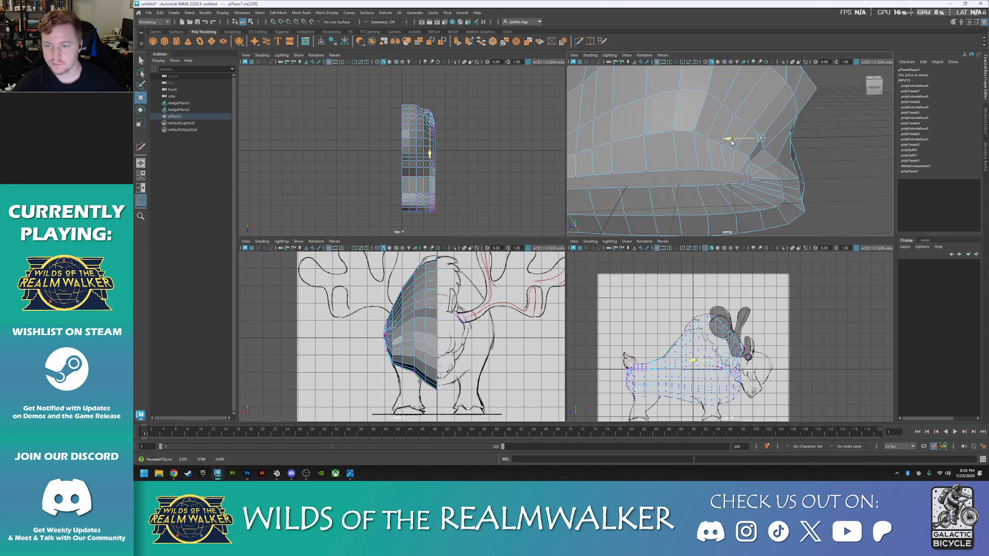
left_click_drag(759, 204, 683, 151, "alt")
scroll(750, 187, "up", 2)
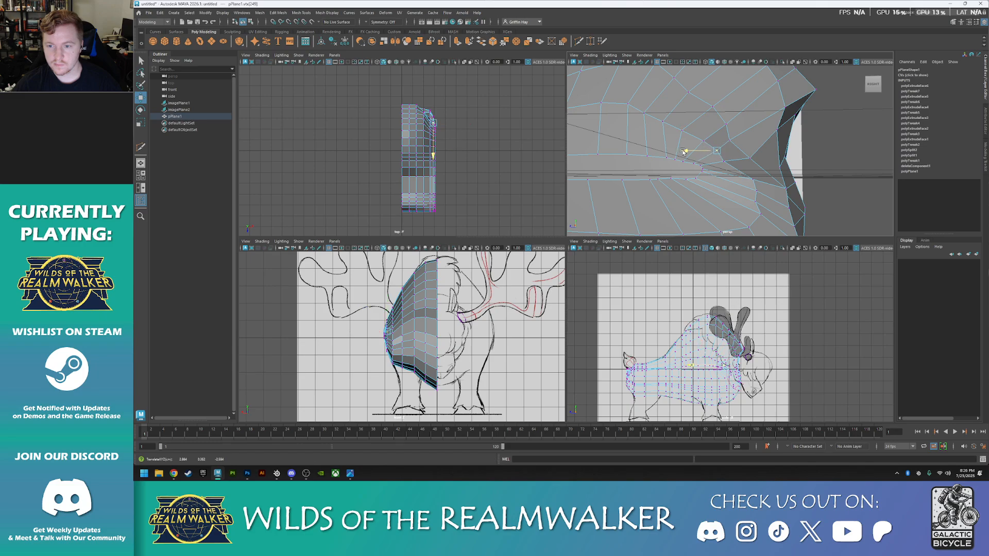
- Examine the body's front, underside and rear from several angles to check the shape of the flank
left_click_drag(739, 190, 658, 184, "alt")
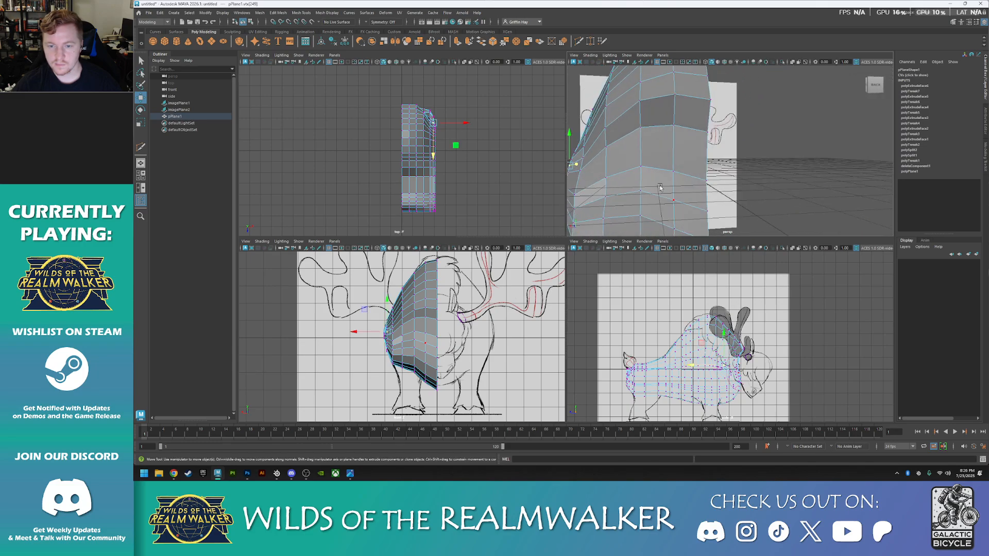
middle_click_drag(659, 185, 710, 159, "alt")
scroll(710, 159, "down", 4)
left_click_drag(675, 181, 762, 176, "alt")
left_click_drag(637, 179, 720, 117, "alt")
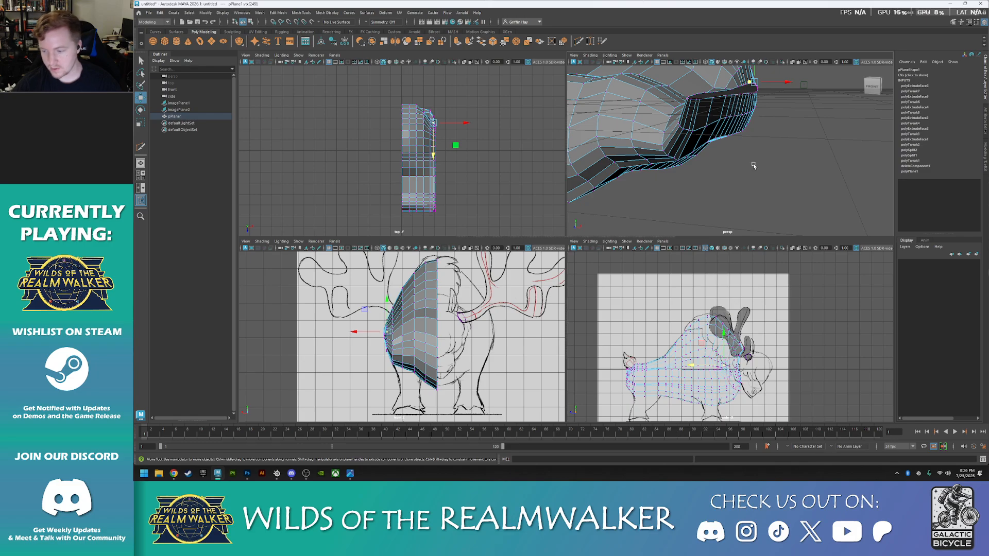
left_click_drag(756, 170, 807, 178, "alt")
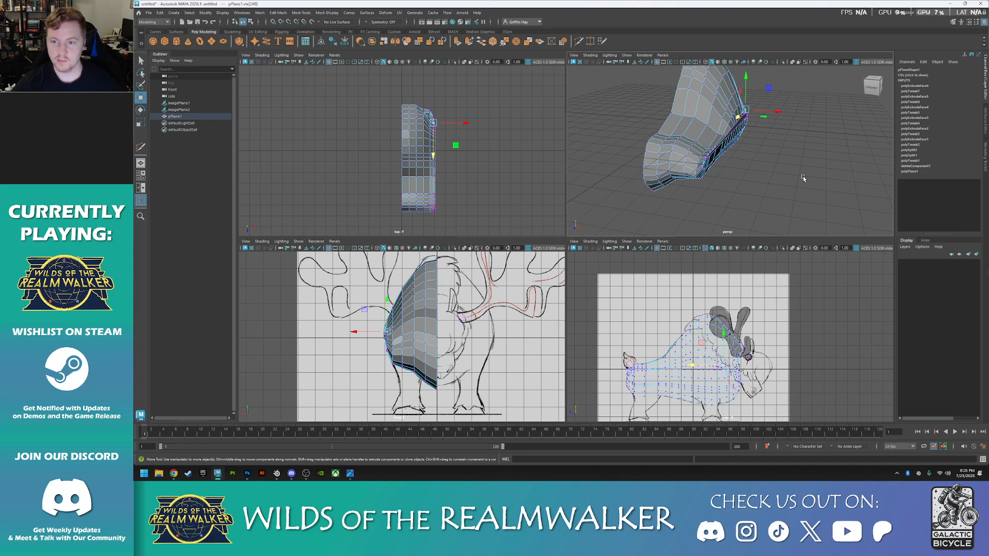
left_click_drag(737, 181, 747, 178, "alt")
scroll(747, 178, "up", 5)
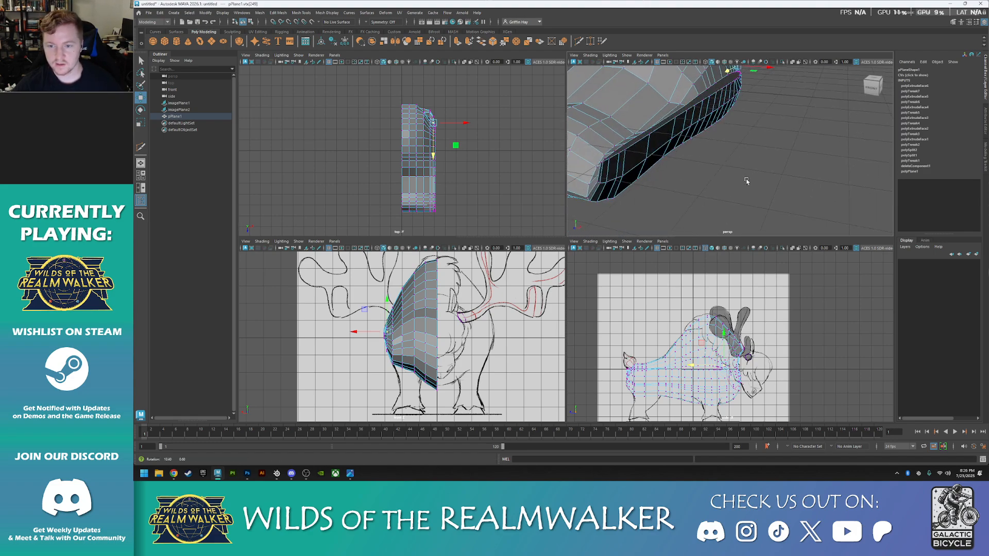
- Enable soft selection and select the outer vertex at the rear corner of the body
key("b")
left_click(618, 156)
left_click_drag(700, 192, 759, 192, "alt")
left_click_drag(822, 113, 809, 204, "alt")
left_click_drag(739, 154, 742, 164, "alt")
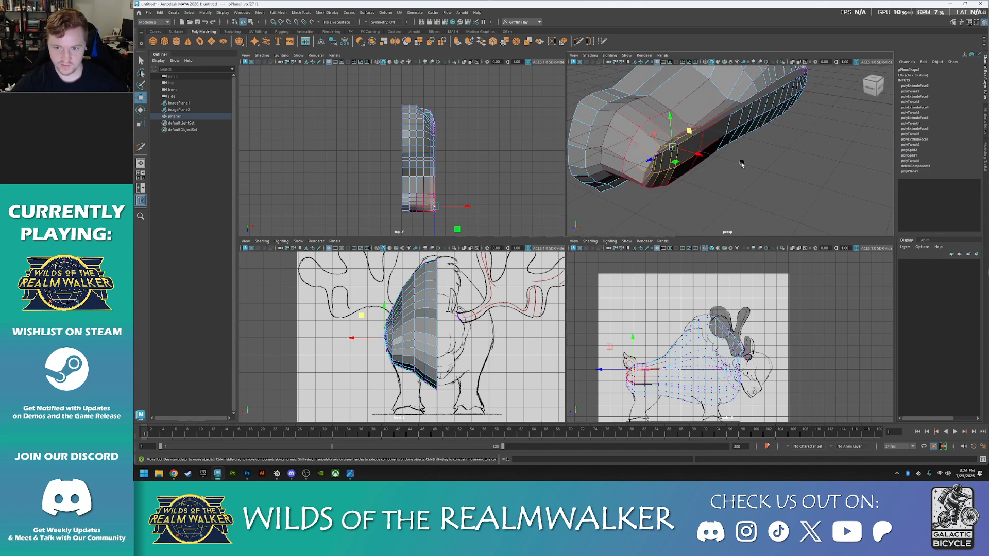
- Try to move the soft-selected rear corner vertex and undo the move
left_click_drag(597, 223, 760, 177, "alt")
middle_click_drag(761, 126, 727, 157)
left_click_drag(727, 157, 748, 146)
key("ctrl+z")
- Examine the flank crease and its front end up close from the side
left_click_drag(816, 202, 777, 125, "alt")
scroll(779, 125, "up", 6)
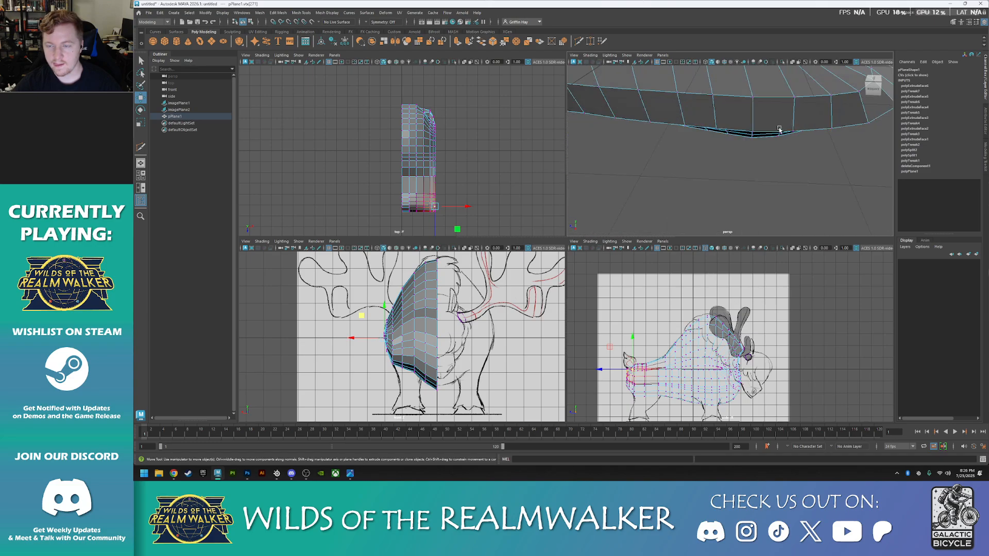
middle_click_drag(781, 126, 735, 223, "alt")
scroll(785, 177, "up", 3)
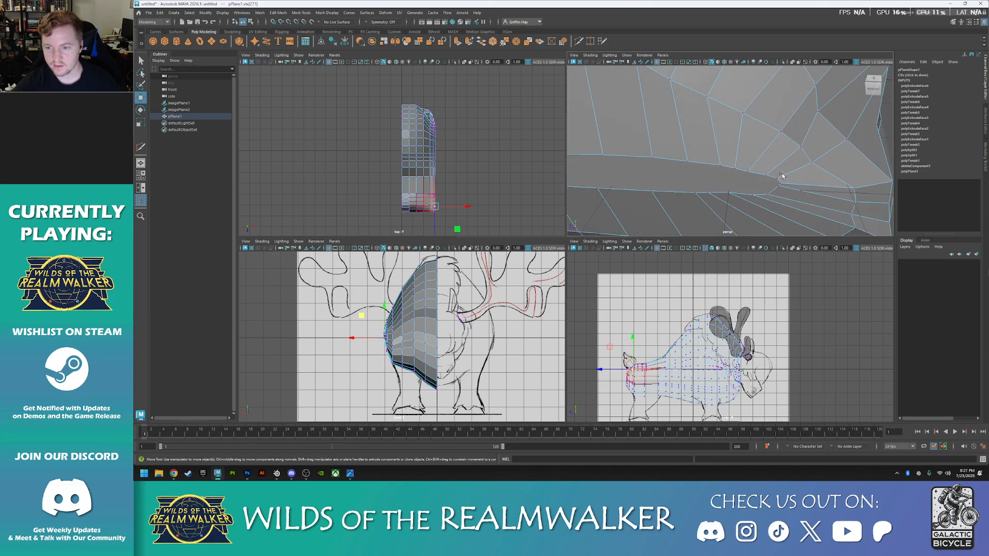
middle_click_drag(808, 217, 851, 173, "alt")
scroll(742, 182, "down", 3)
left_click_drag(851, 173, 762, 215, "alt")
- Round the outer rear corner of the body with soft selection and adjust the nearby rear flank vertices vertically
middle_click_drag(657, 205, 749, 166)
mouse_move(754, 122)
middle_mouse_down()
mouse_move(756, 146)
mouse_move(752, 135)
middle_mouse_up()
left_click_drag(797, 200, 742, 153, "alt")
double_click(727, 147)
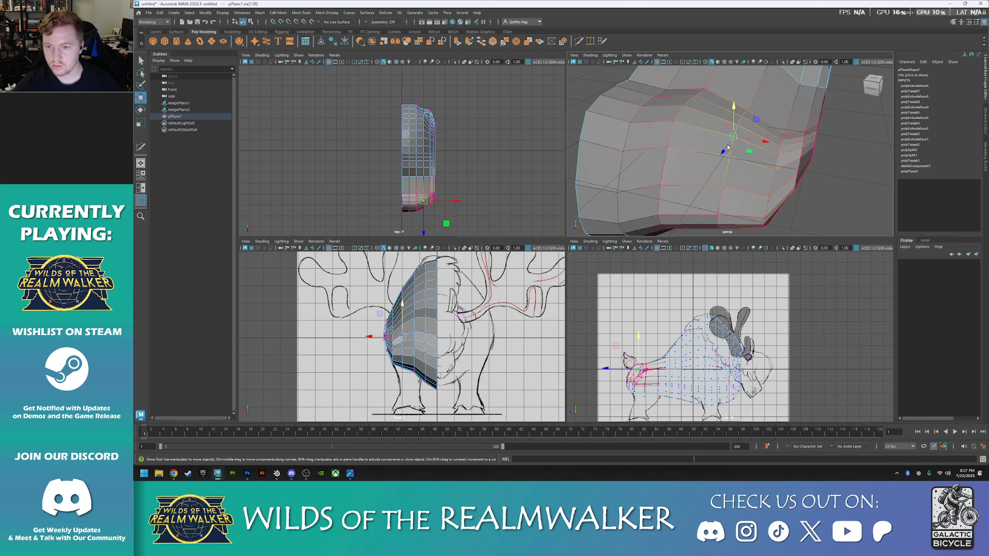
double_click(771, 159)
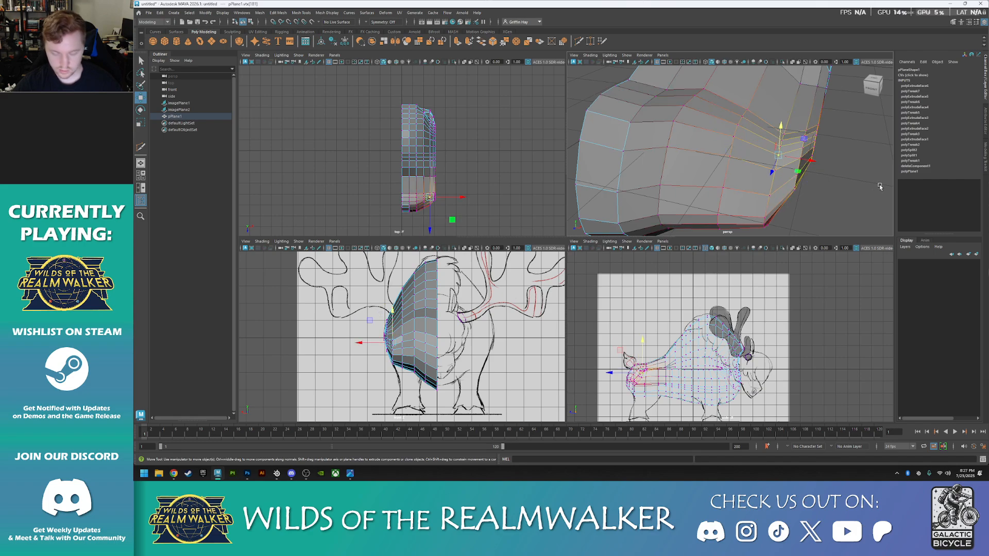
- Switch to edge mode, disable soft selection and adjust the rear flank edge below the crease vertically
key("b")
left_click_drag(853, 174, 778, 177)
right_click_drag(856, 174, 857, 154)
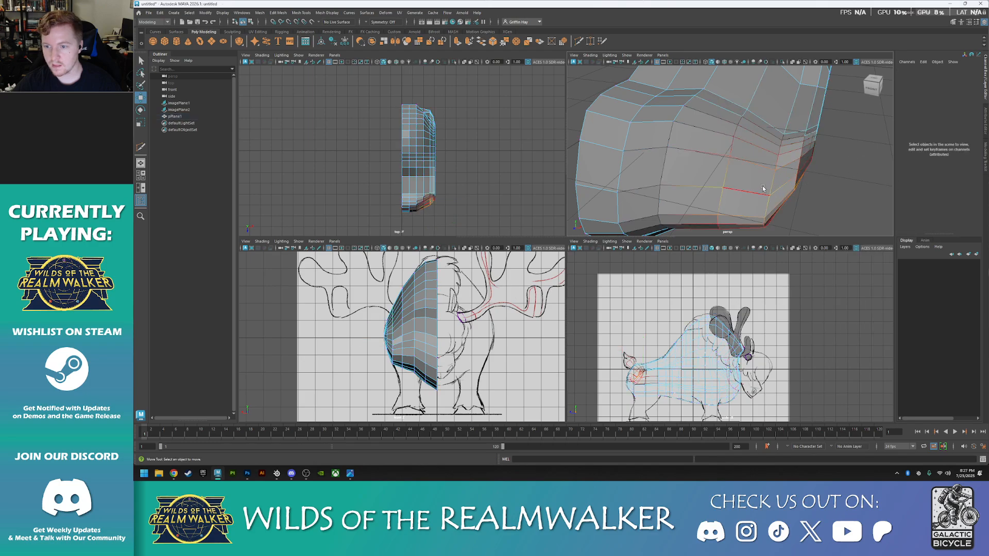
double_click(767, 200)
key("b")
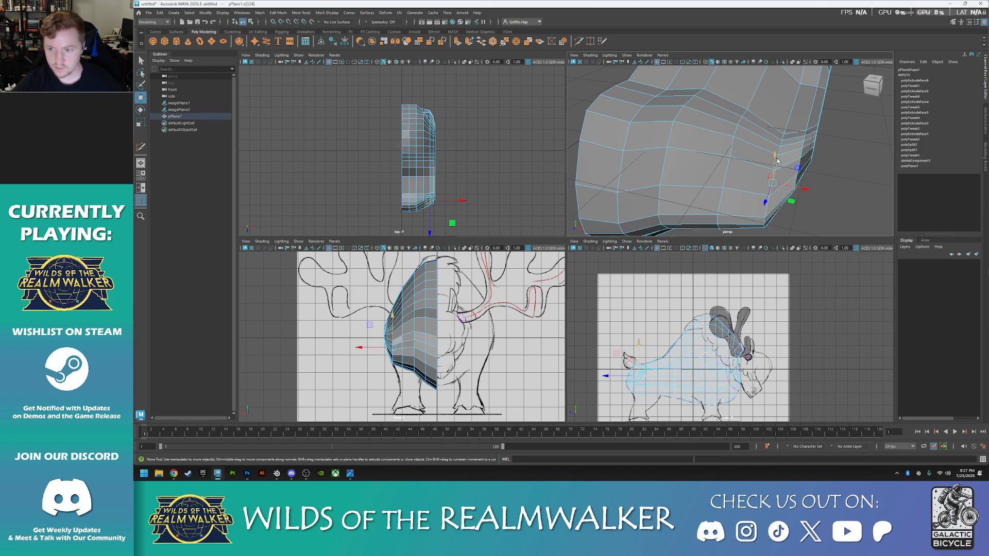
- Select the neighbouring edges on the rear flank just below the crease and move them vertically
left_click_drag(787, 177, 756, 85, "alt")
left_click(738, 177, "shift")
left_click_drag(687, 140, 736, 187, "alt")
scroll(736, 178, "up", 7)
left_click_drag(742, 154, 770, 173, "alt")
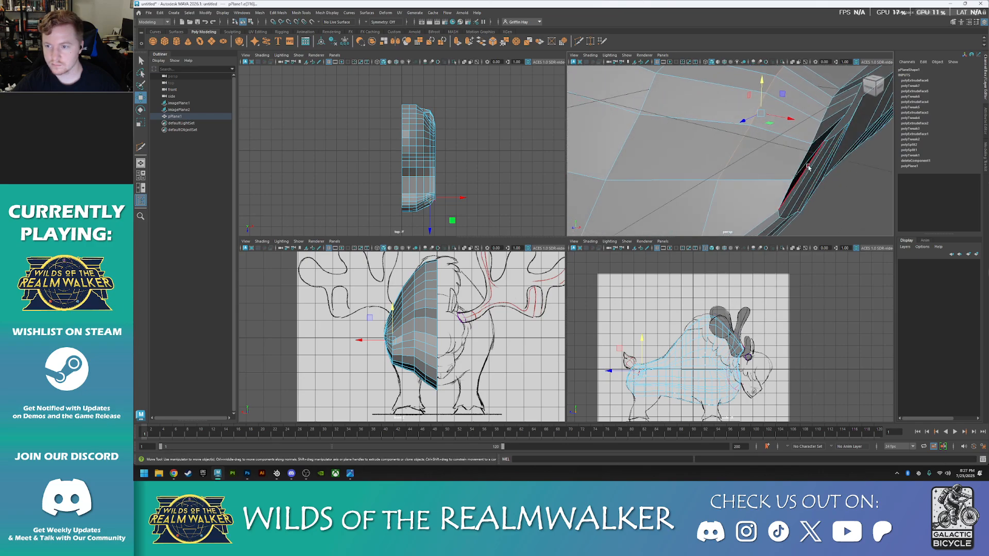
- Adjust the edges at the crease's rear end vertically to tidy the dark, overlapping faces
left_click_drag(843, 168, 807, 163, "alt")
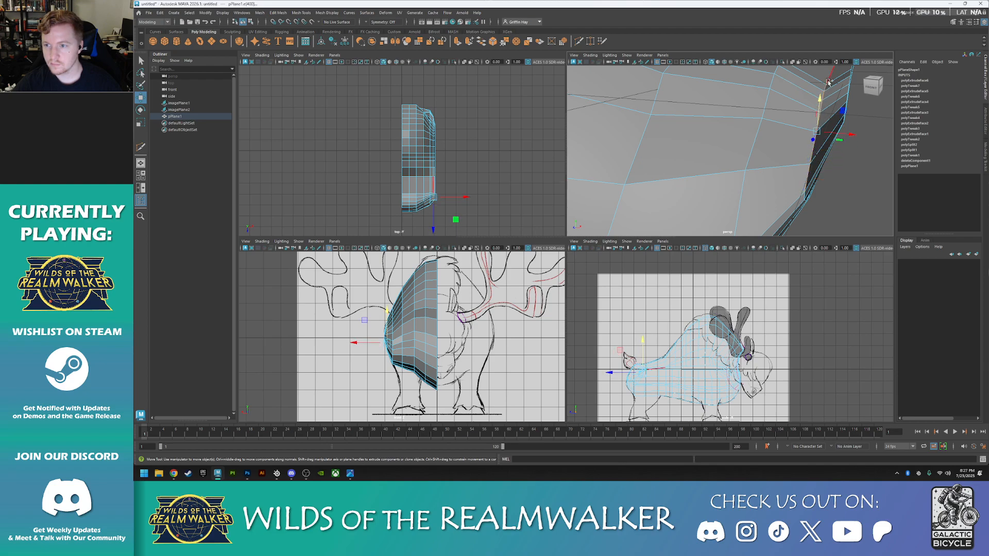
mouse_move(826, 86)
left_mouse_down("alt")
mouse_move(806, 125)
mouse_move(812, 90)
left_mouse_up("alt")
left_click_drag(821, 166, 733, 199, "alt")
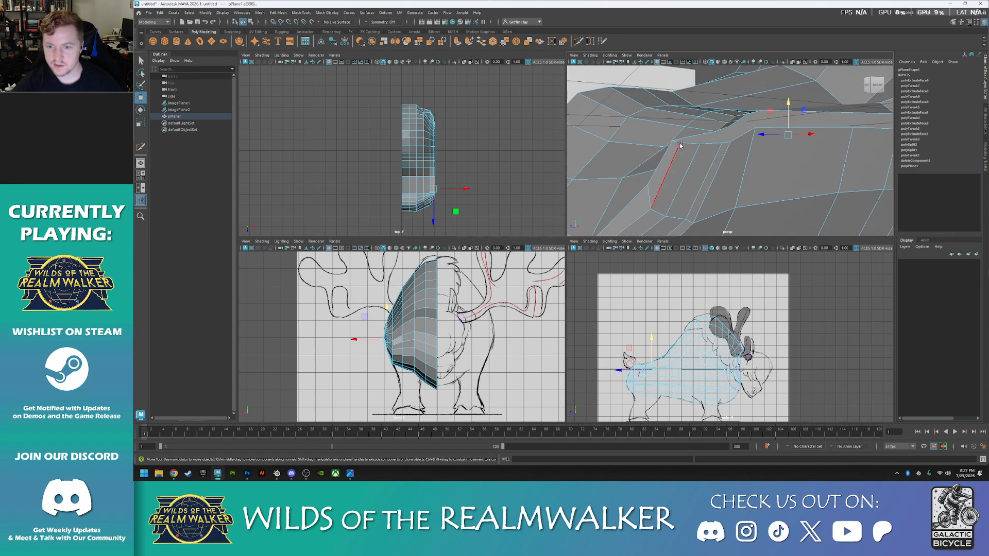
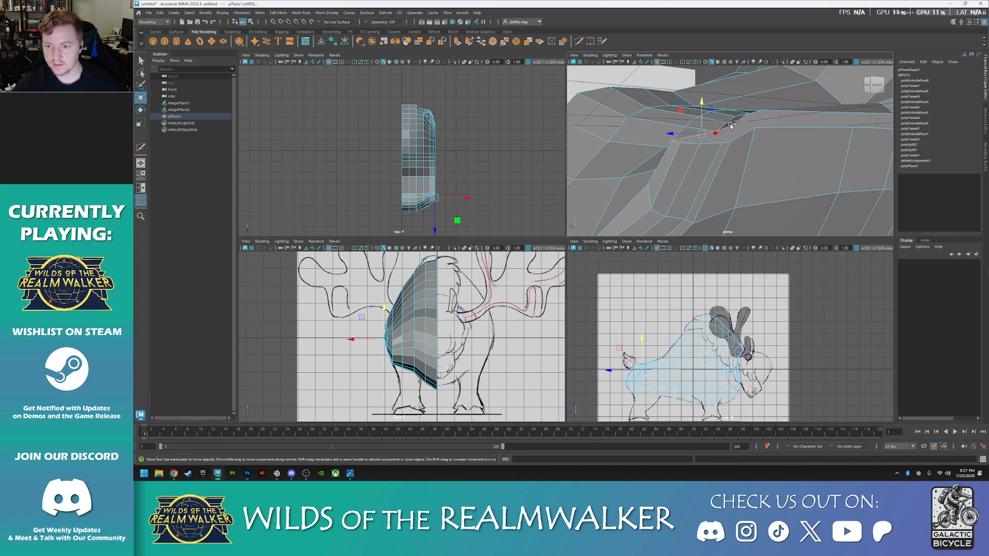
- Select the row of edges along the rear part of the flank crease and lower it along Y
left_click(768, 114)
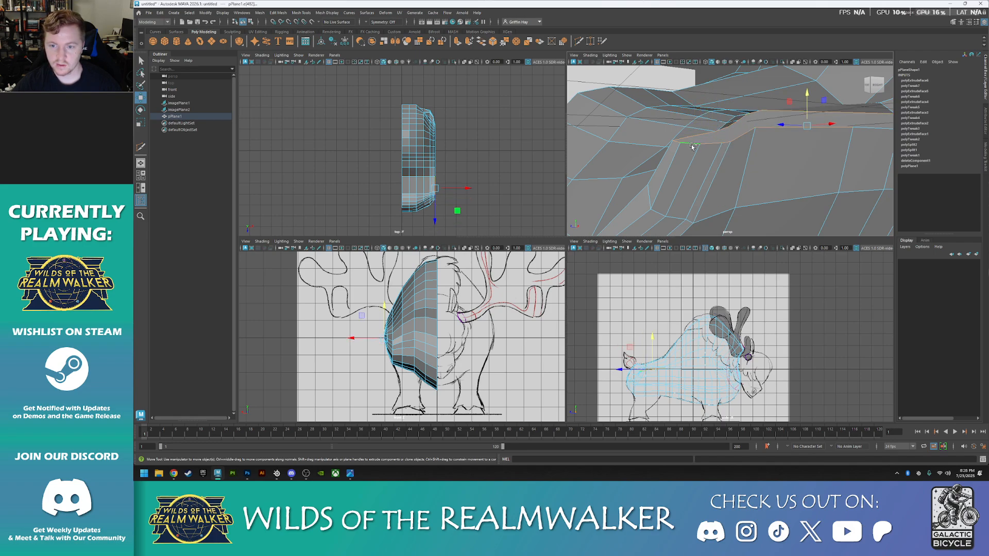
left_click_drag(806, 94, 807, 133)
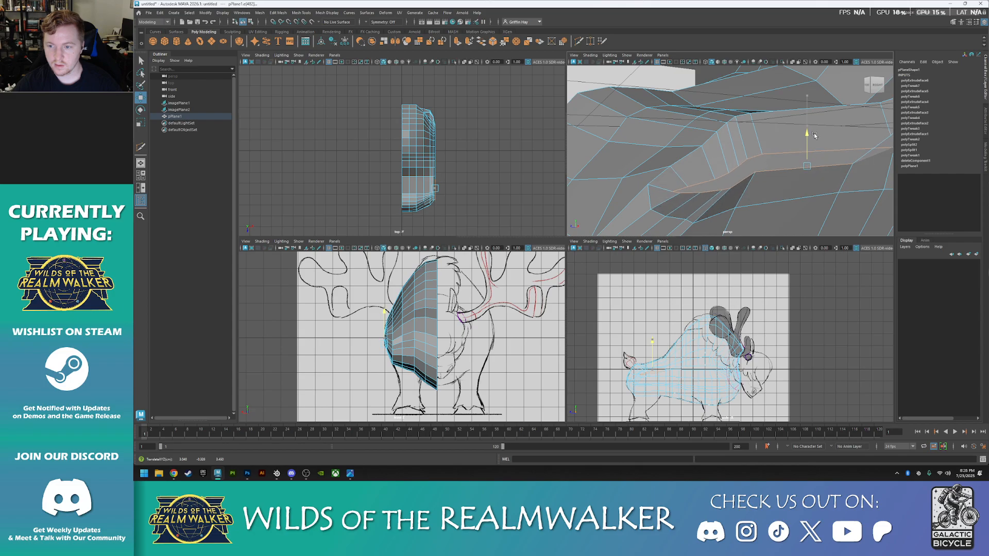
scroll(725, 162, "down", 5)
left_click_drag(725, 162, 768, 187, "alt")
left_click_drag(823, 203, 857, 185, "alt")
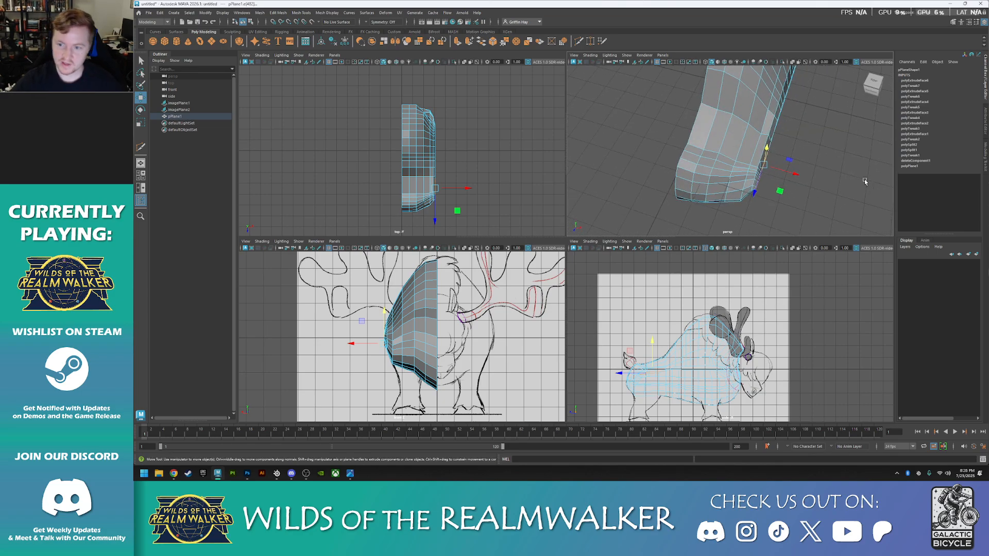
left_click_drag(831, 198, 740, 201, "alt")
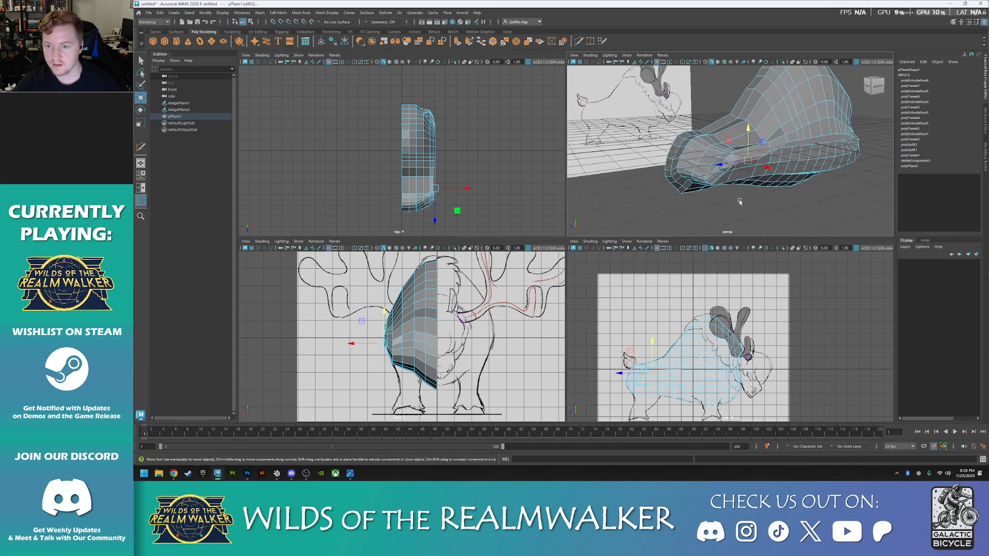
- Switch to vertex mode and move the single vertex at the rear flank crease vertically to smooth the dip
left_click_drag(795, 190, 739, 188, "alt")
scroll(743, 157, "up", 10)
left_click_drag(698, 144, 750, 155, "alt")
right_click(750, 156)
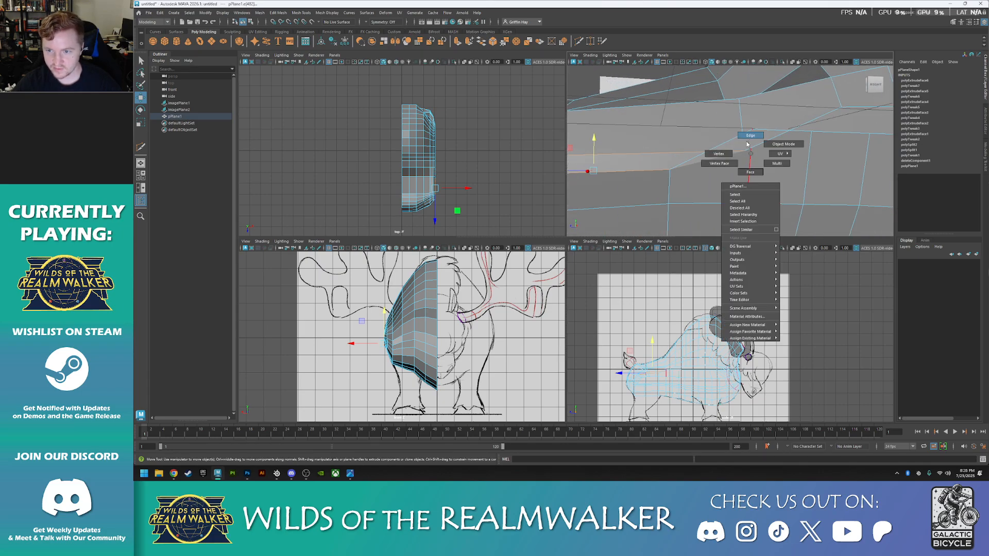
right_click_drag(749, 143, 721, 153)
mouse_move(743, 119)
left_mouse_down()
mouse_move(748, 100)
mouse_move(753, 117)
left_mouse_up()
left_click(753, 128)
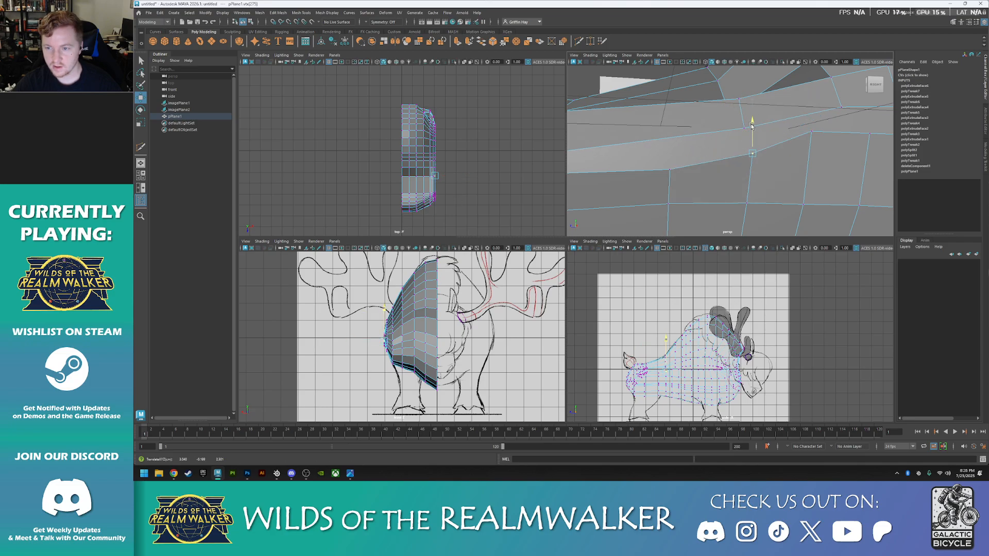
left_click_drag(732, 156, 748, 176, "alt")
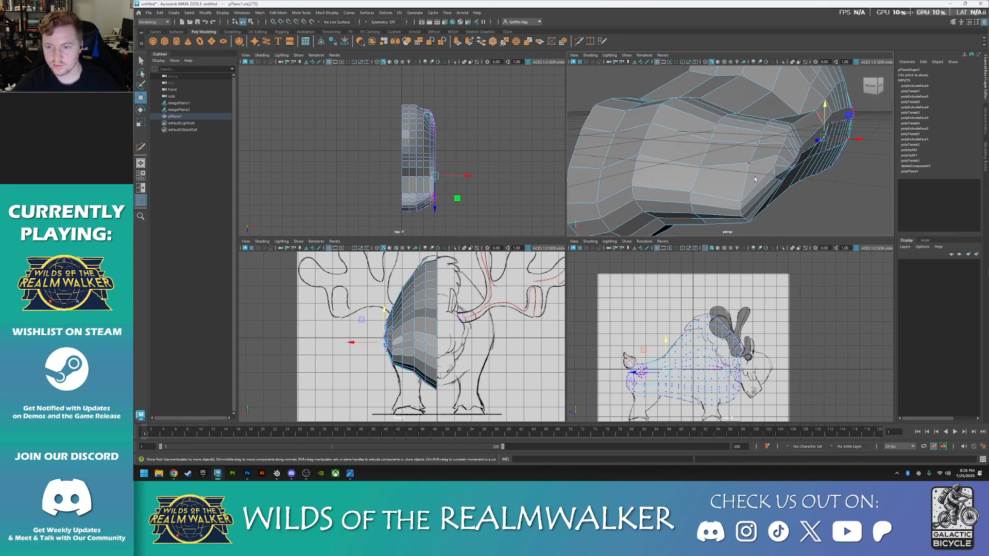
- Enable soft selection, widen its falloff radius and pull the protruding rear hip vertex inward along X
key("b")
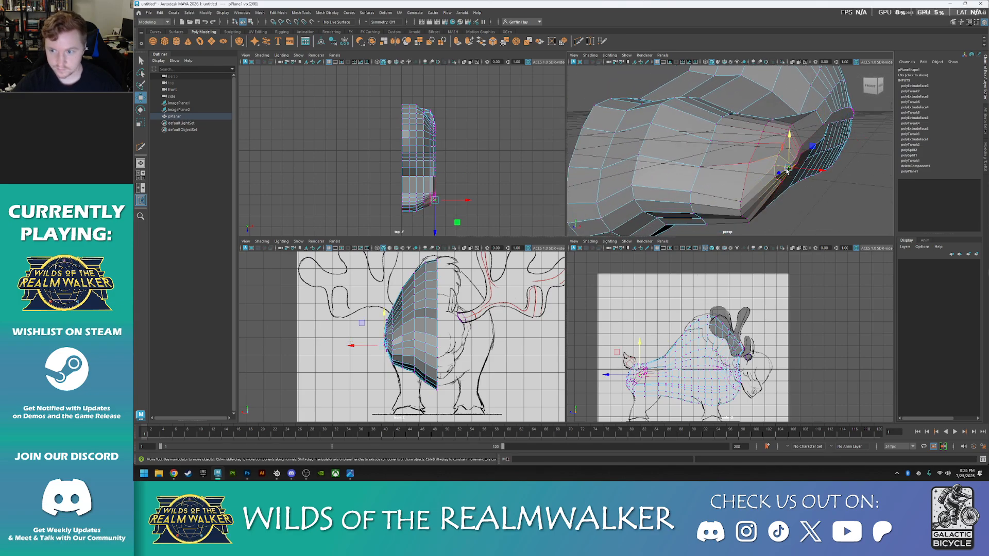
left_click_drag(802, 194, 914, 181)
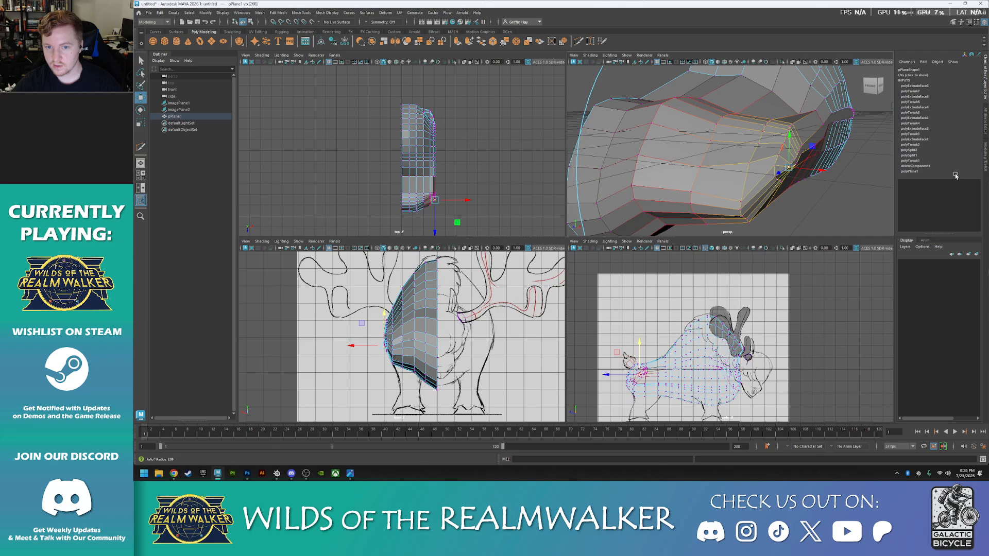
scroll(772, 180, "down", 5)
left_click_drag(771, 181, 789, 170, "alt")
left_click_drag(800, 178, 807, 205, "alt")
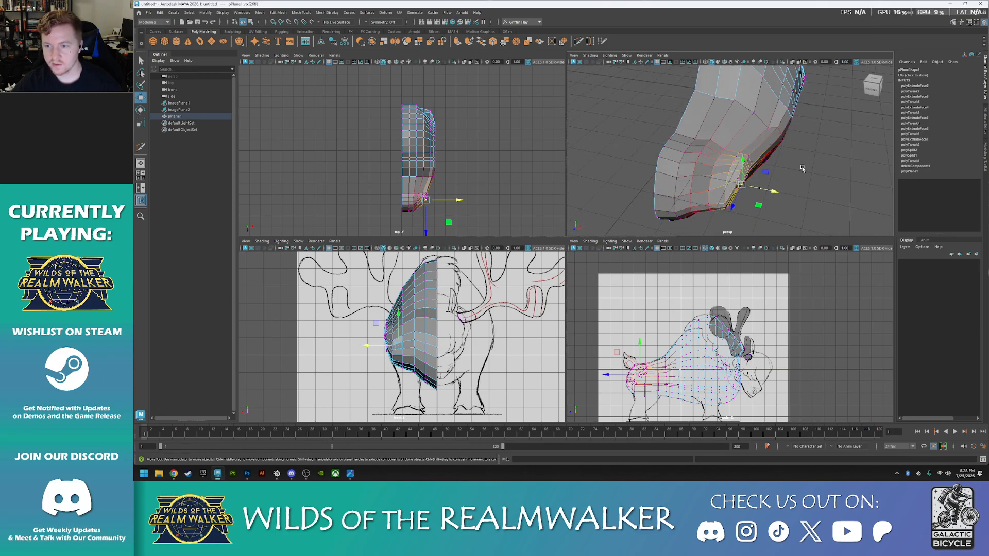
- Turn off soft selection and adjust a vertex on the back just above the rear hip vertically
left_click(768, 128)
key("b")
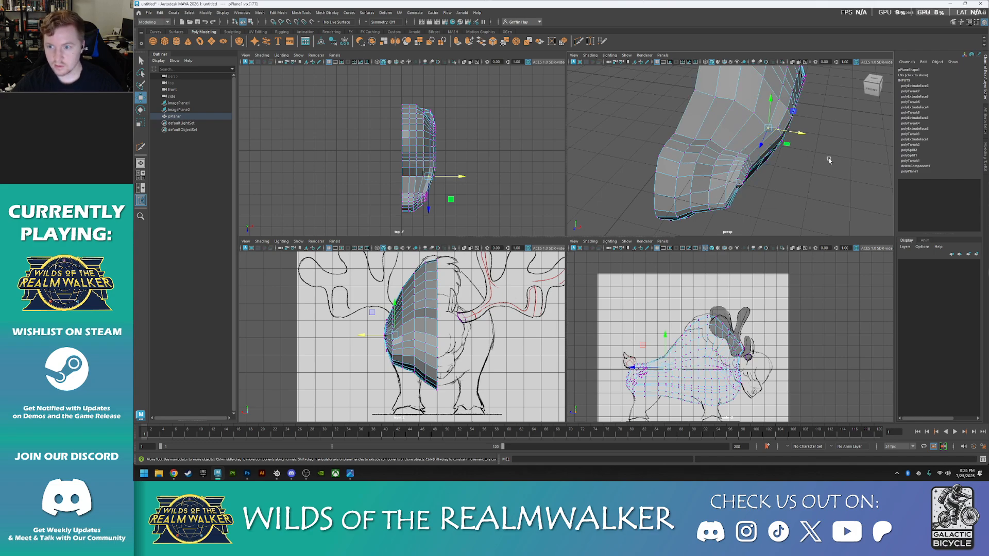
middle_click_drag(830, 164, 767, 203, "alt")
scroll(766, 202, "up", 4)
left_click_drag(766, 202, 803, 179, "alt")
left_click_drag(709, 137, 709, 127)
left_click(685, 137)
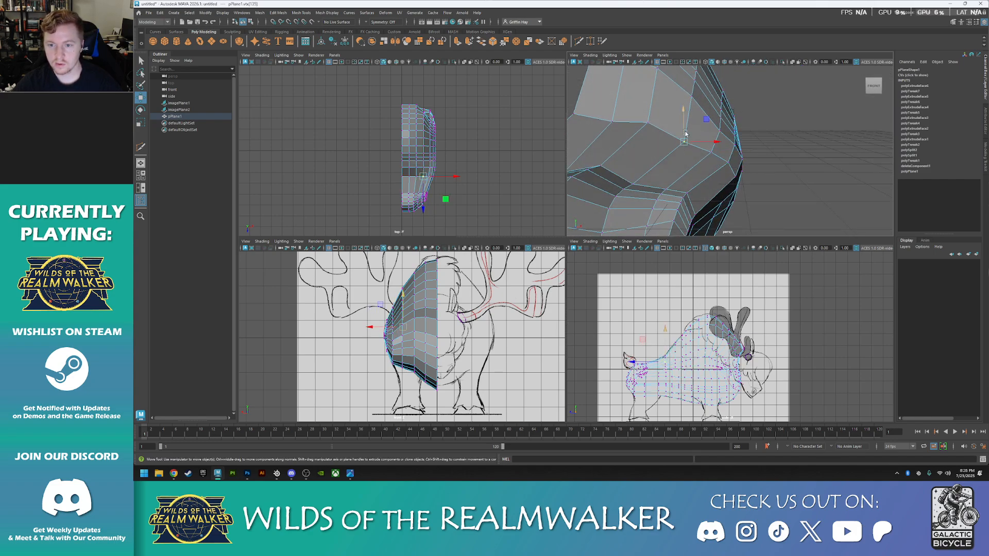
left_click_drag(687, 112, 686, 114)
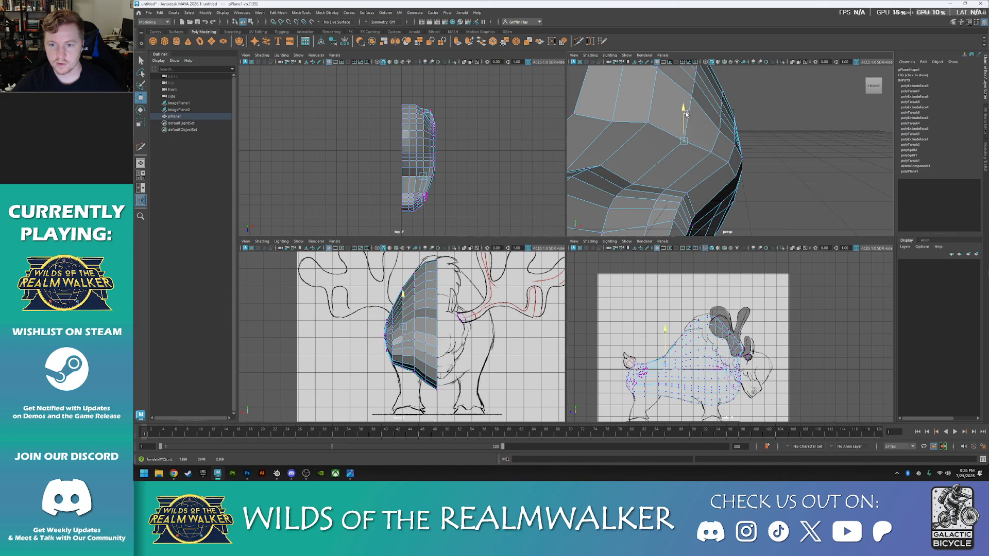
- Select the column of vertices running over the top of the rump and down its rear, and lower it along Y
left_click_drag(798, 181, 647, 199, "alt")
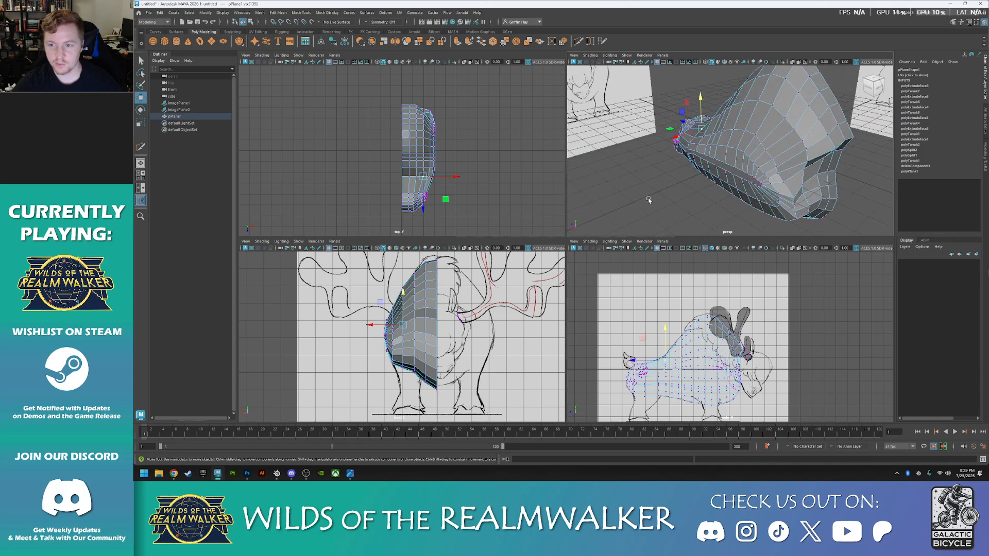
left_click_drag(822, 125, 668, 142, "alt")
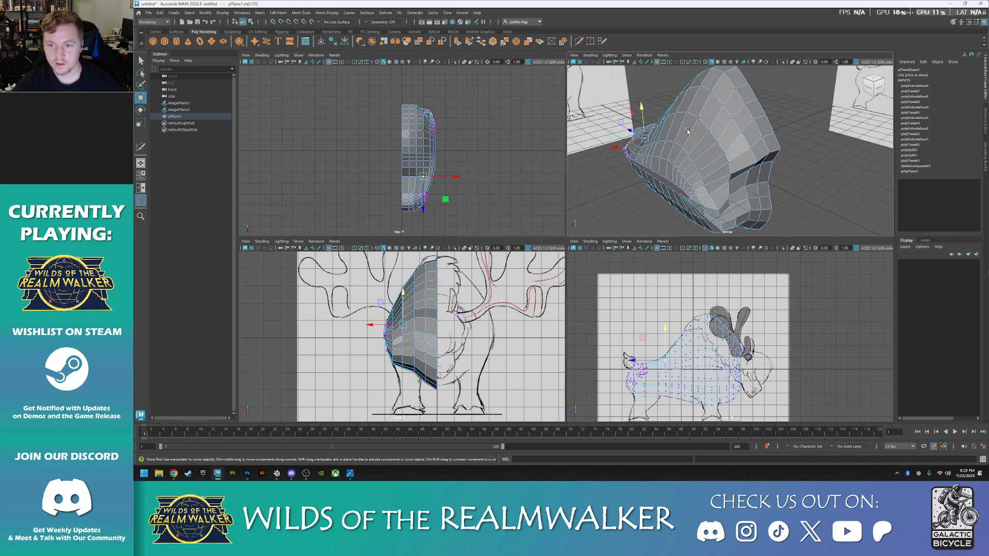
left_click_drag(644, 176, 834, 75, "alt")
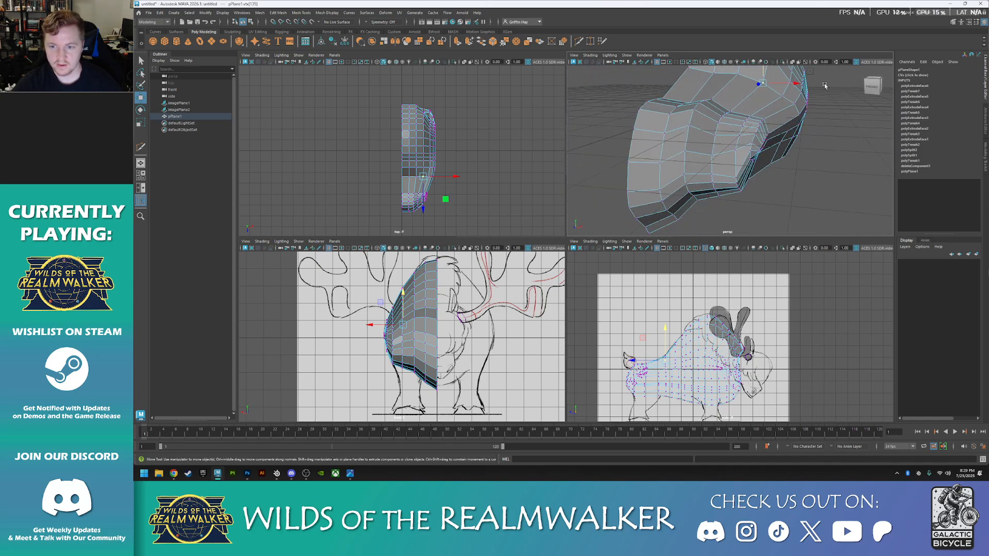
mouse_move(698, 172)
left_mouse_down("alt")
mouse_move(740, 194)
mouse_move(738, 207)
mouse_move(716, 177)
left_mouse_up("alt")
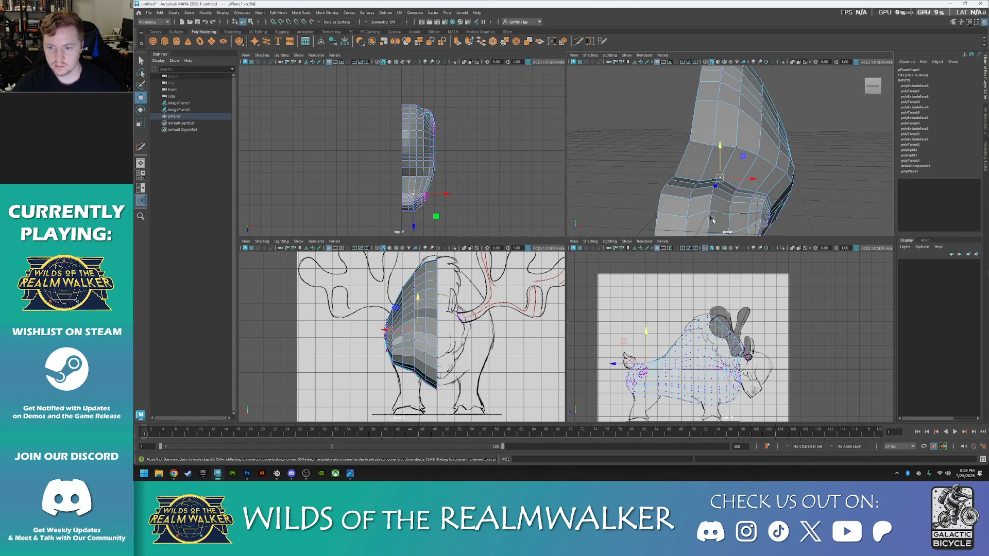
left_click_drag(718, 213, 592, 202, "alt")
middle_click_drag(592, 201, 709, 178, "alt")
scroll(652, 194, "up", 3)
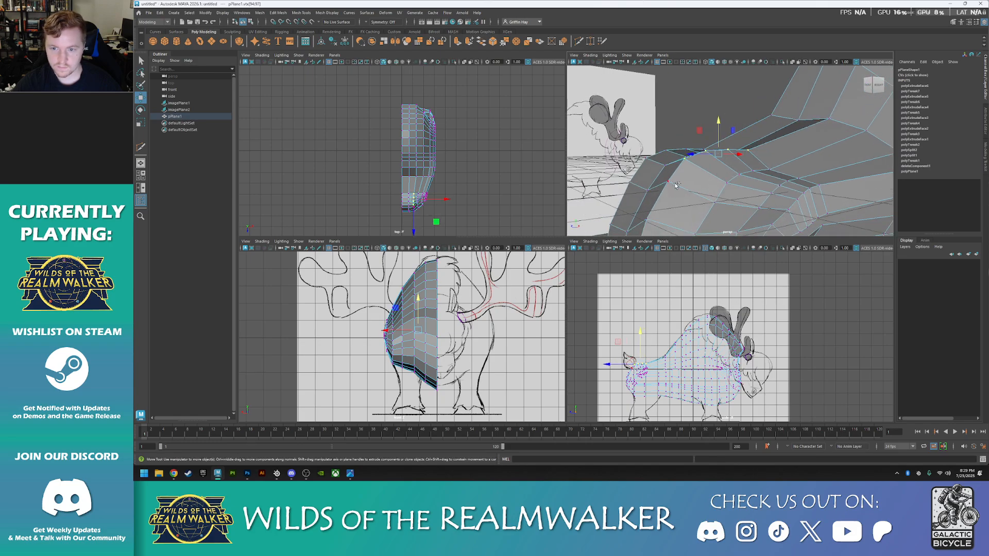
left_click_drag(669, 209, 722, 158, "alt")
left_click(713, 177, "shift")
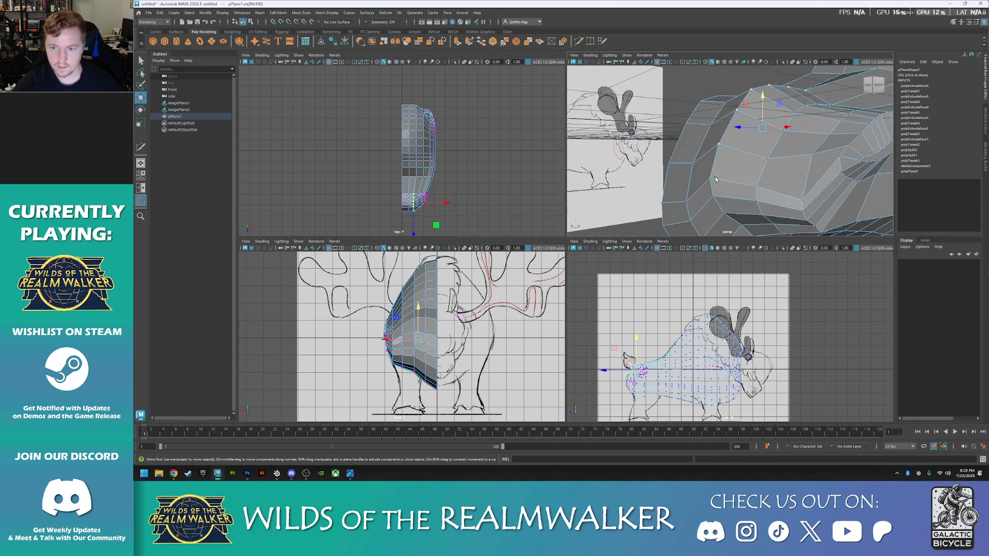
left_click_drag(764, 93, 761, 112)
- Select the vertex column nearer the body's centreline across the rump's top and rear, and shift it along X
left_click_drag(710, 158, 775, 161, "alt")
left_click(800, 163)
left_click(801, 124, "shift")
left_click(804, 104, "shift")
left_click_drag(811, 106, 788, 137, "alt")
left_click(767, 174, "shift")
left_click(781, 161, "shift")
left_click(794, 154, "shift")
left_click_drag(762, 174, 708, 177)
- Select the two neighbouring vertex columns on the rump's outer side, down to the underside, and move them along X
middle_click_drag(709, 177, 688, 193, "alt")
left_click_drag(716, 151, 707, 177, "alt")
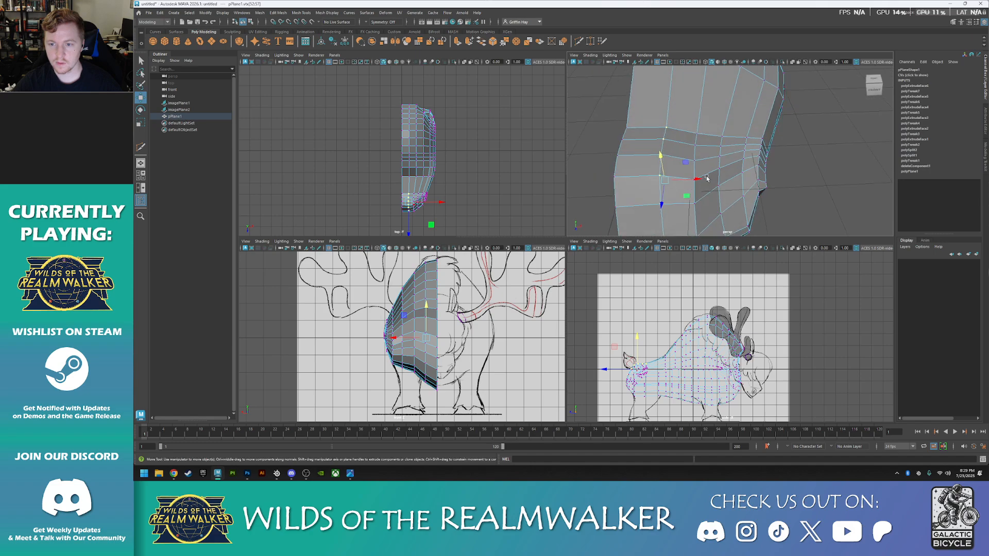
left_click_drag(725, 138, 714, 181)
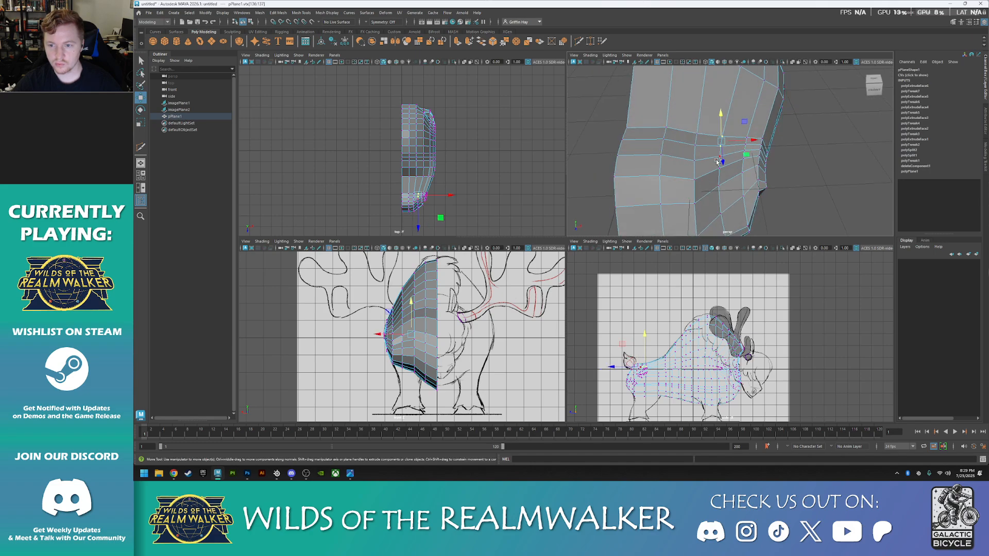
left_click(717, 186, "shift")
middle_click_drag(723, 223, 719, 170, "alt")
left_click(719, 161, "shift")
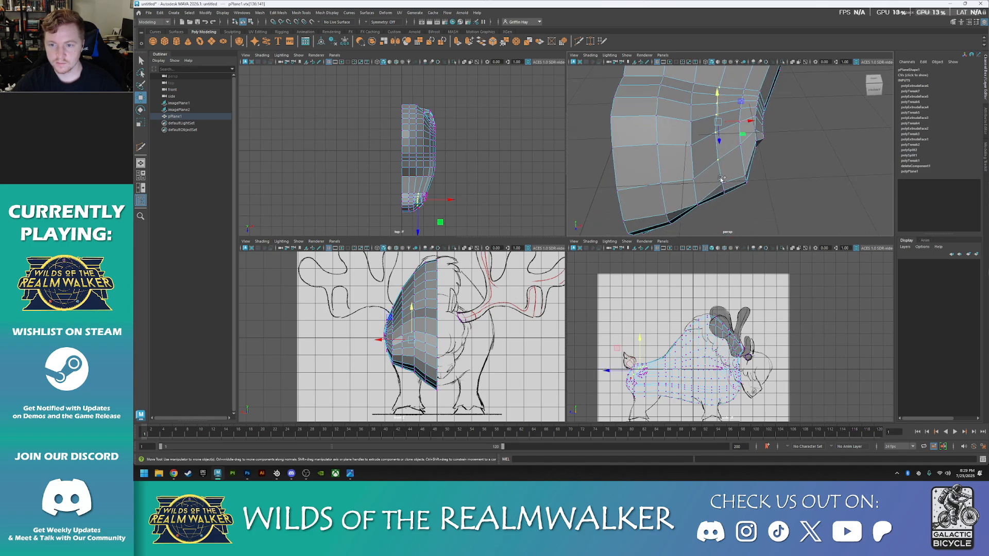
left_click_drag(721, 186, 712, 131, "alt")
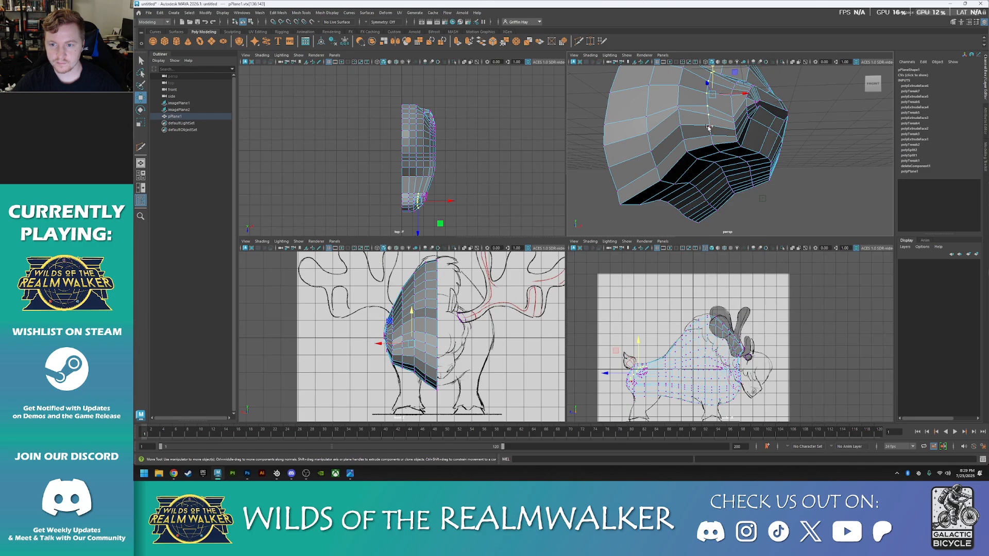
left_click(712, 147, "shift")
mouse_move(719, 177)
left_mouse_down("alt")
mouse_move(716, 145)
mouse_move(743, 155)
mouse_move(740, 125)
mouse_move(727, 166)
left_mouse_up("alt")
left_click(692, 102, "shift")
left_click(688, 122, "shift")
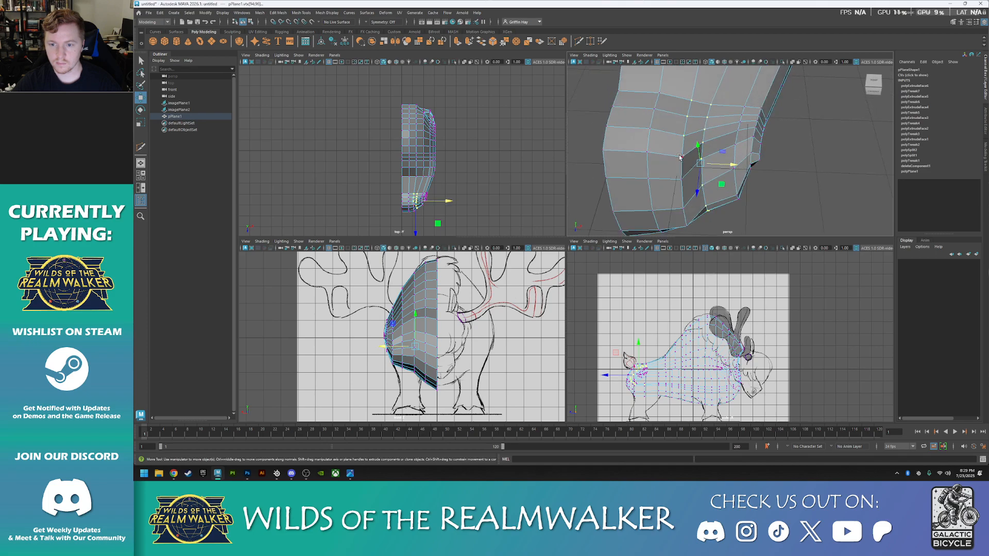
left_click_drag(707, 220, 679, 135, "alt")
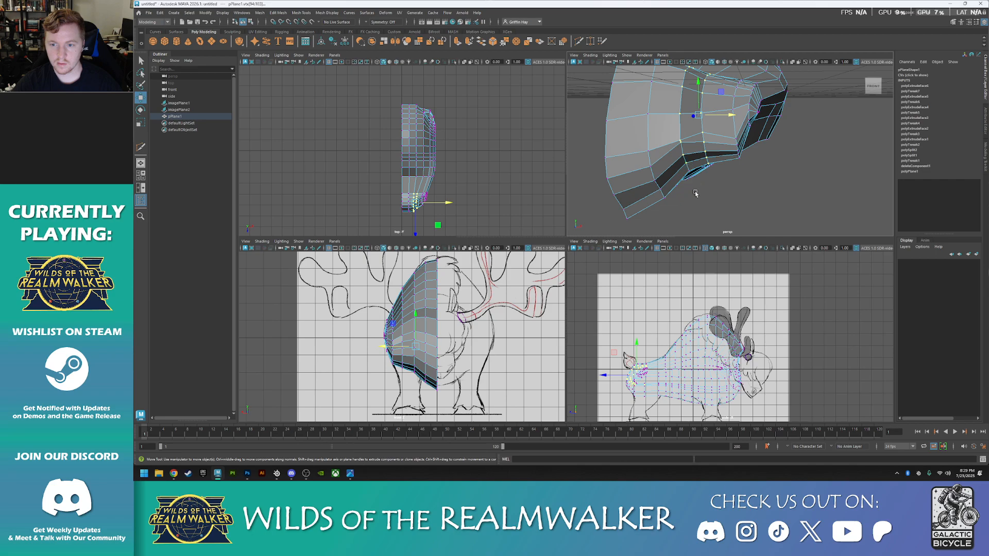
left_click_drag(695, 193, 687, 153, "alt")
left_click_drag(731, 97, 709, 136)
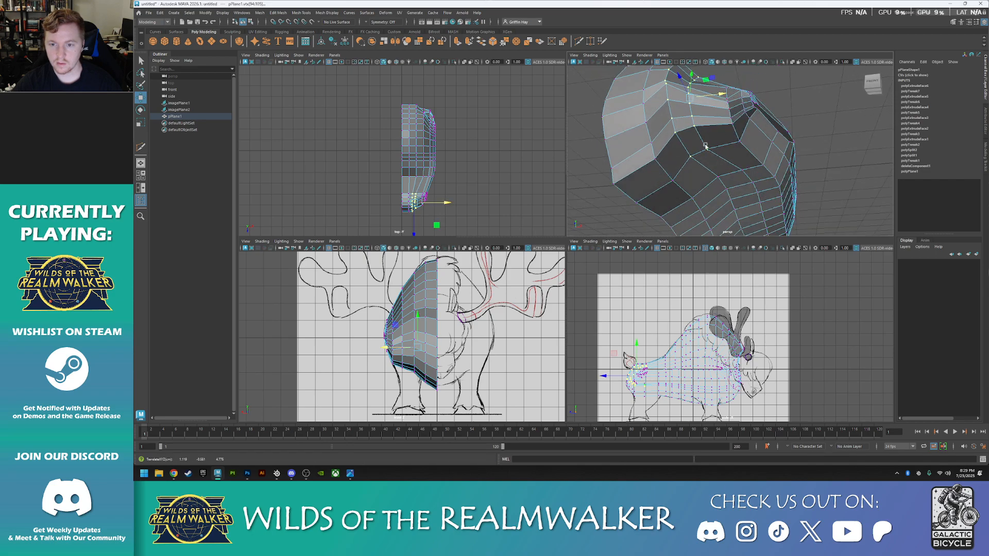
- Add the next vertex column toward the centreline to the rump selection and adjust the group along X
left_click(655, 162, "shift")
left_click_drag(648, 98, 657, 151, "alt")
left_click_drag(649, 104, 655, 102, "alt")
left_click(655, 101, "shift")
mouse_move(713, 177)
left_mouse_down()
mouse_move(700, 176)
mouse_move(724, 191)
left_mouse_up()
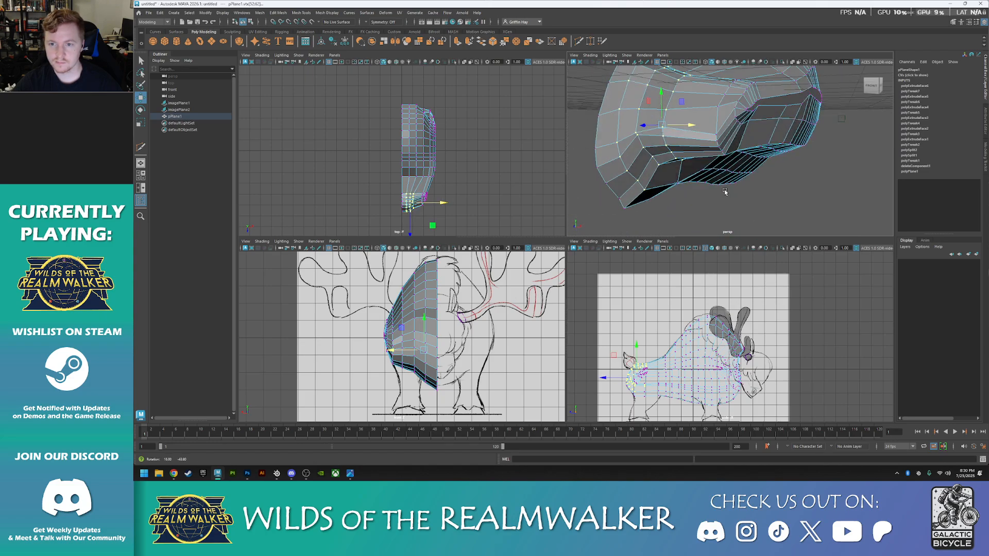
- Select the outer vertex column running down the hip beside the rump and raise it slightly along Y
left_click_drag(684, 91, 696, 86, "alt")
left_click(695, 84)
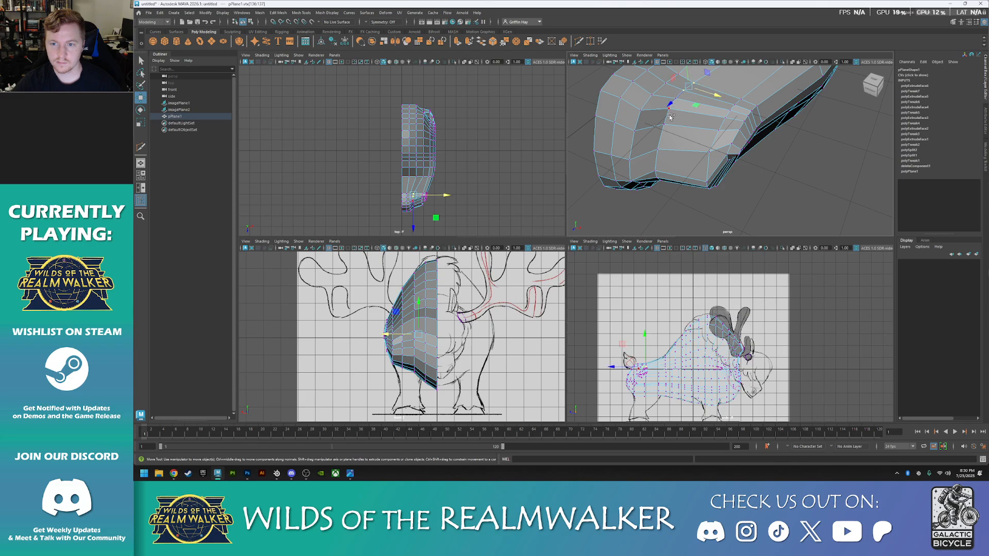
left_click(676, 100, "shift")
left_click(670, 109, "shift")
left_click(665, 124, "shift")
left_click(659, 150, "shift")
mouse_move(662, 153)
left_mouse_down("alt")
mouse_move(683, 85)
mouse_move(652, 165)
left_mouse_up("alt")
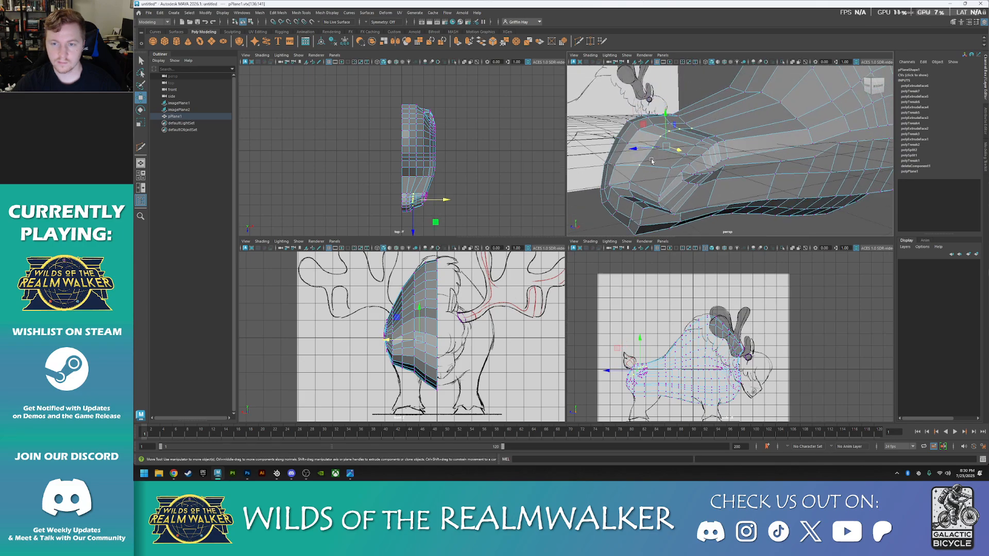
left_click_drag(668, 118, 666, 114)
- Select the middle vertices of the rump's outer column and move them along Z to round the rear
left_click_drag(642, 181, 634, 174, "alt")
left_click(658, 142)
left_click(645, 158, "shift")
left_click(611, 163)
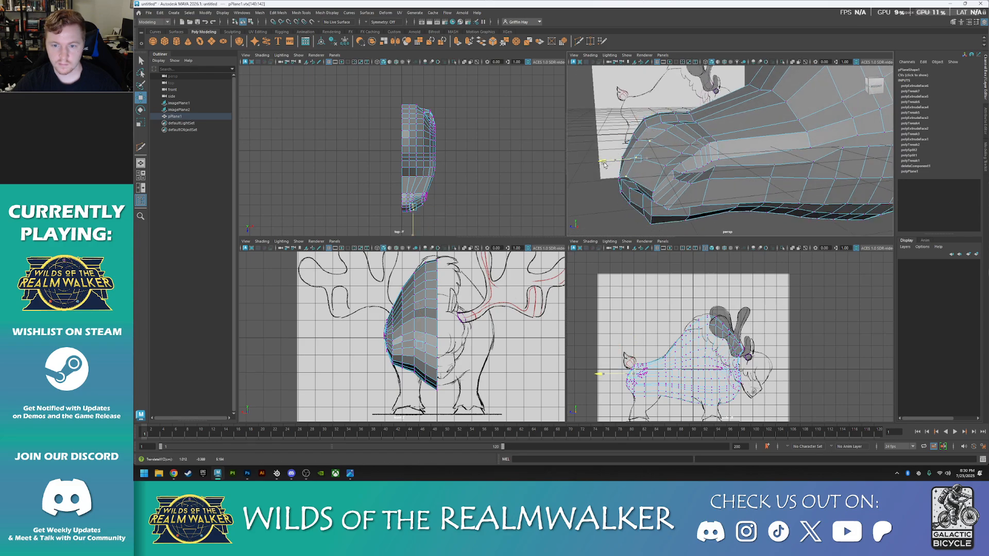
- Select the vertex at the rear underside corner below the rump and adjust its height along Y
left_click_drag(605, 217, 612, 182, "alt")
left_click(663, 119)
left_click_drag(606, 147, 641, 110)
left_click(620, 197)
left_click(639, 110)
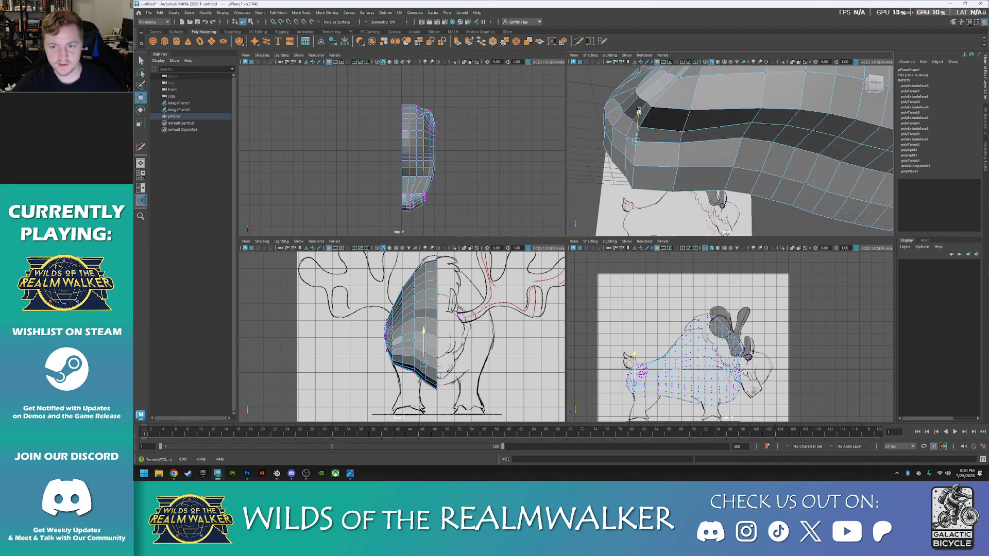
- Select the neighbouring vertex further forward on the rear underside edge and adjust its height along Y
left_click(674, 139)
left_click_drag(679, 119, 679, 132)
left_click_drag(752, 175, 701, 178, "alt")
middle_click_drag(702, 178, 742, 164, "alt")
left_click_drag(696, 110, 695, 101)
- Select the row of vertices across the rear underside toward the outer hip and lower them together along Y
left_click_drag(661, 190, 734, 201, "alt")
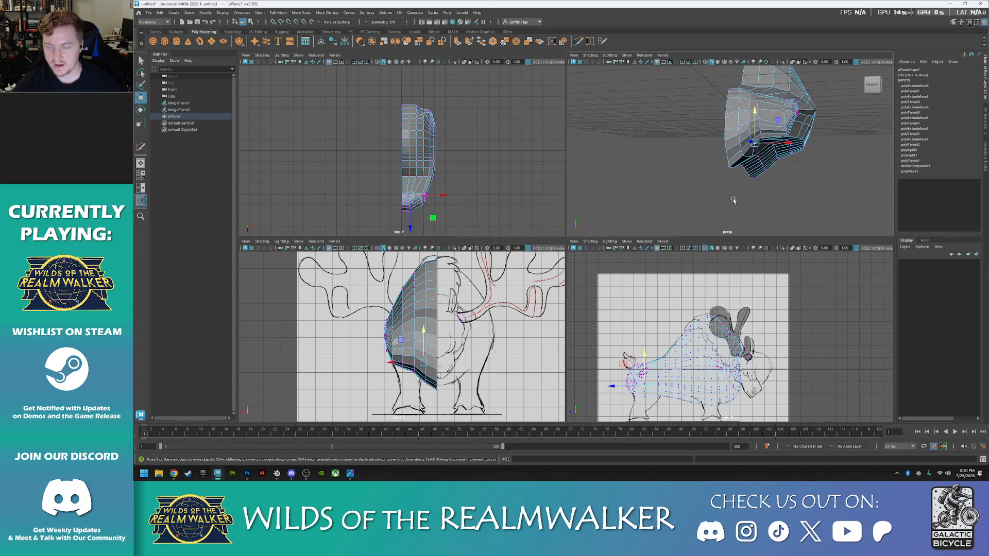
left_click_drag(813, 200, 754, 199, "alt")
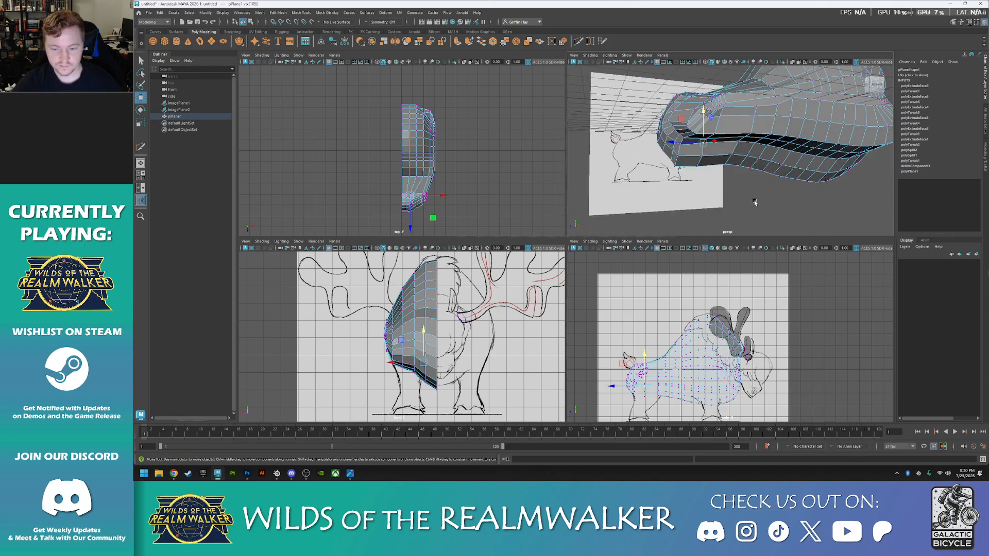
left_click(682, 142)
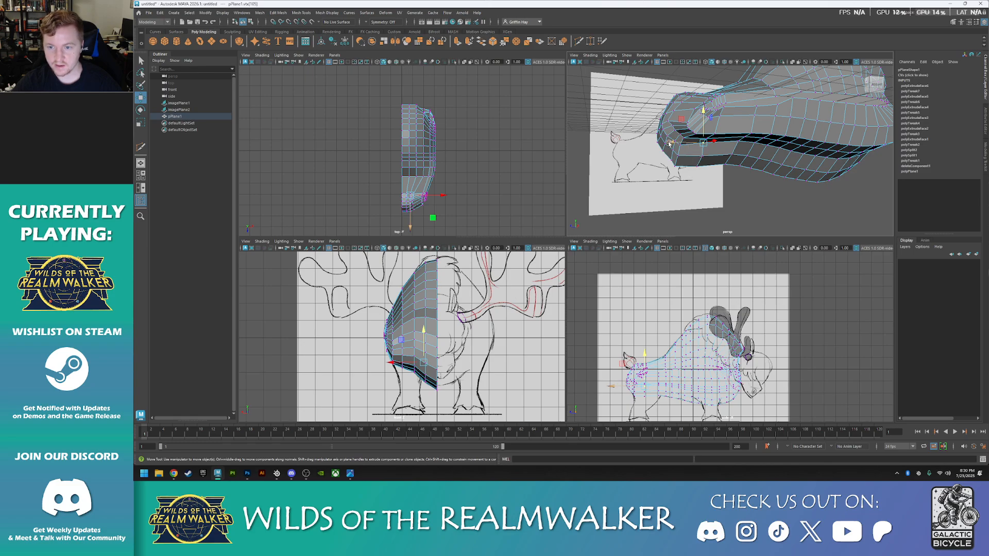
left_click_drag(690, 200, 797, 157, "alt")
scroll(718, 151, "up", 5)
scroll(720, 148, "down", 1)
left_click_drag(770, 110, 772, 119)
key("ctrl+z")
left_click(787, 122, "shift")
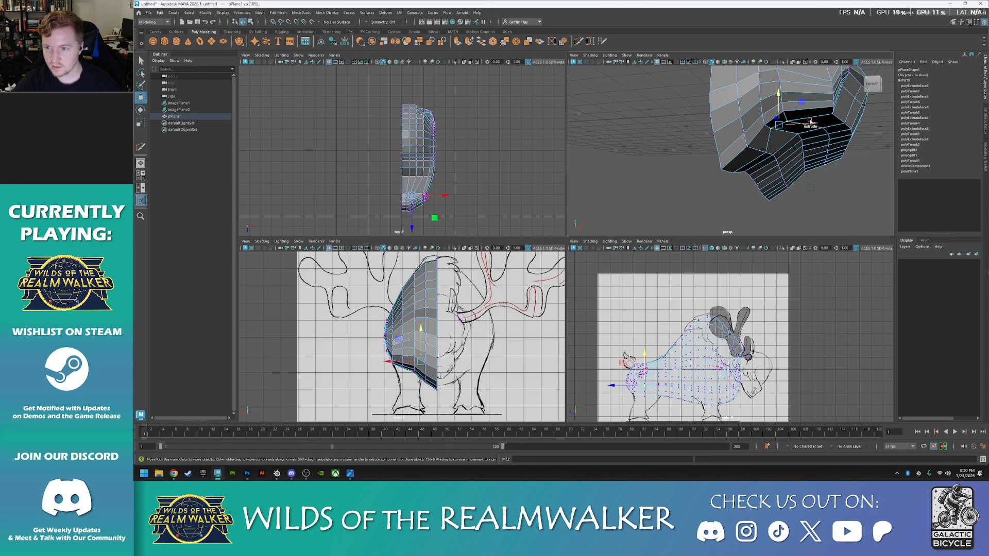
left_click(832, 114, "shift")
left_click_drag(798, 90, 800, 98)
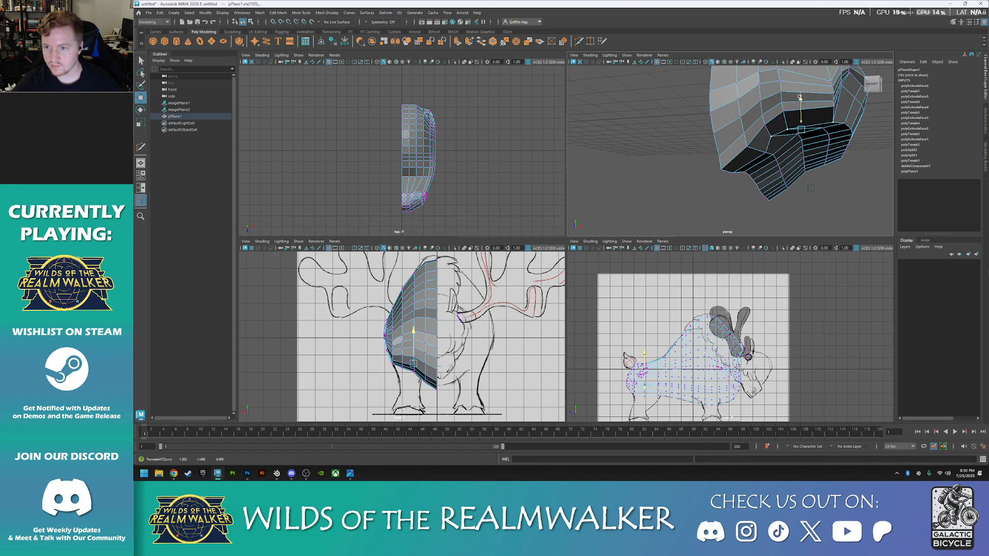
mouse_move(770, 160)
left_mouse_down("alt")
mouse_move(685, 148)
mouse_move(719, 153)
mouse_move(687, 170)
mouse_move(765, 147)
left_mouse_up("alt")
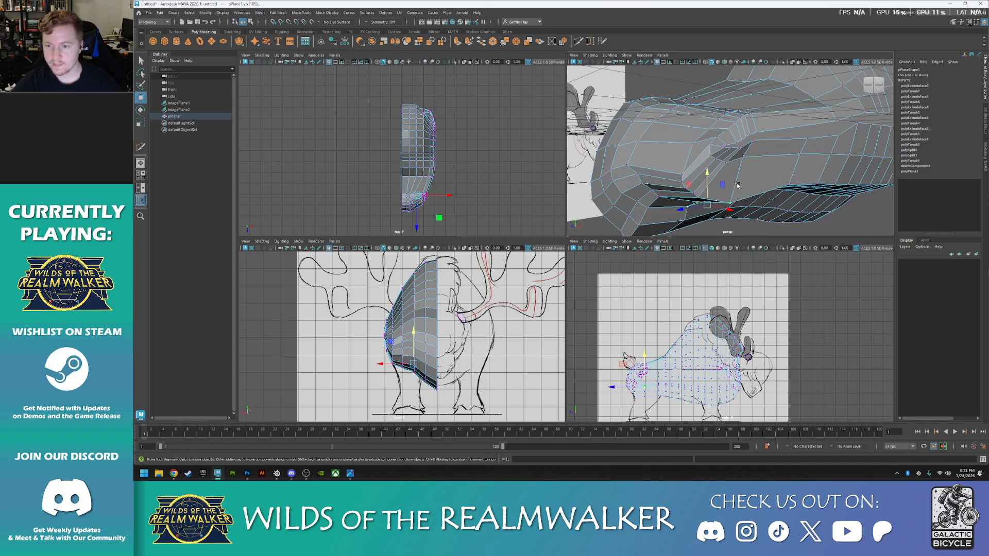
- Lower three neighbouring vertices on the lower border of the rear flank's recess
left_click(801, 155)
left_click(743, 159, "shift")
left_click(726, 163, "shift")
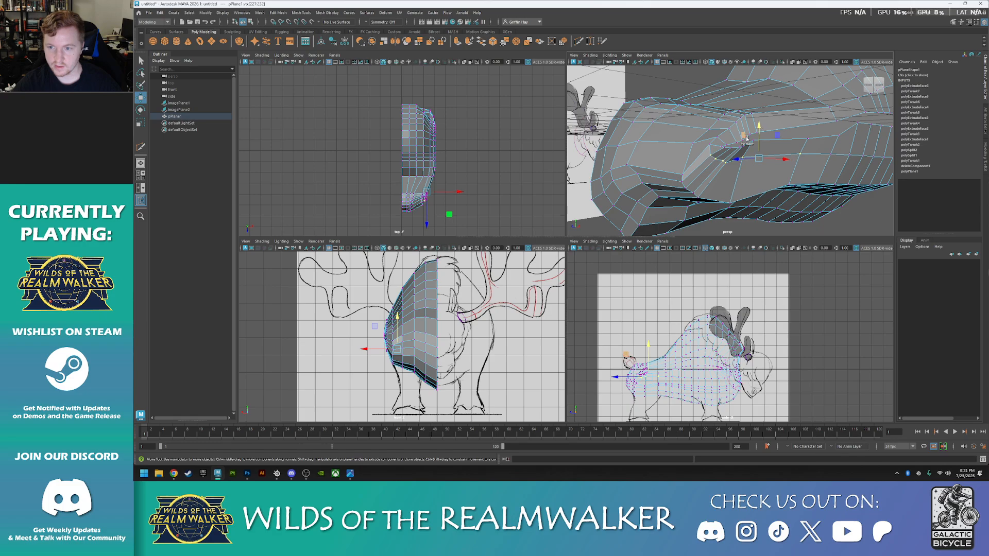
left_click_drag(752, 129, 751, 149)
left_click_drag(723, 205, 759, 192, "alt")
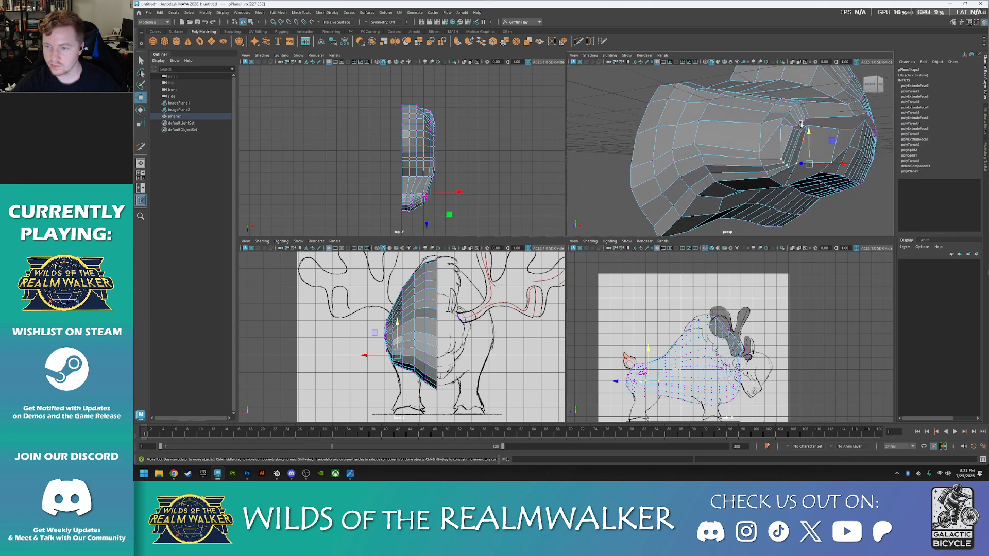
- Select the row of vertices along the upper border of the rear flank's recess and move them slightly down
scroll(800, 127, "up", 3)
middle_click_drag(819, 123, 726, 189, "alt")
left_click(713, 174)
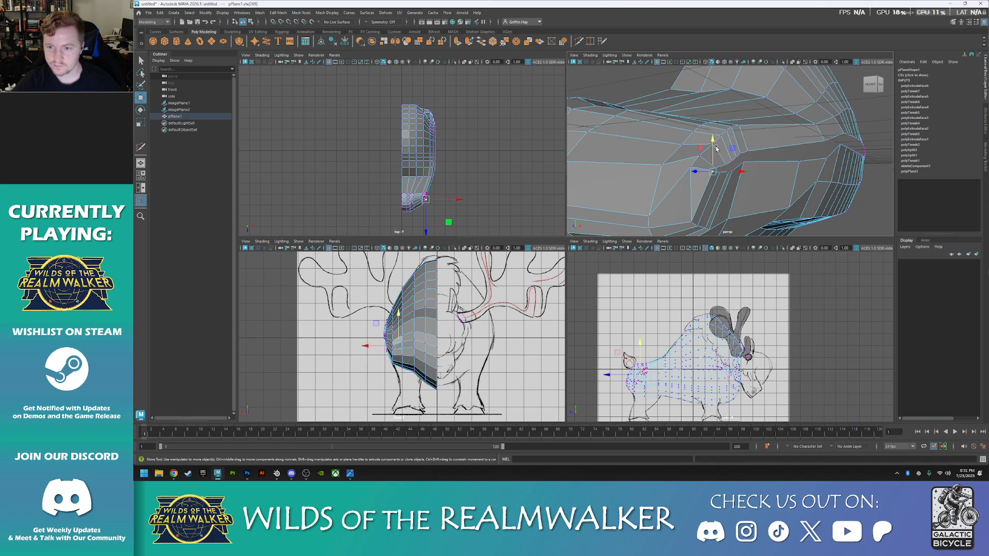
left_click(719, 176, "shift")
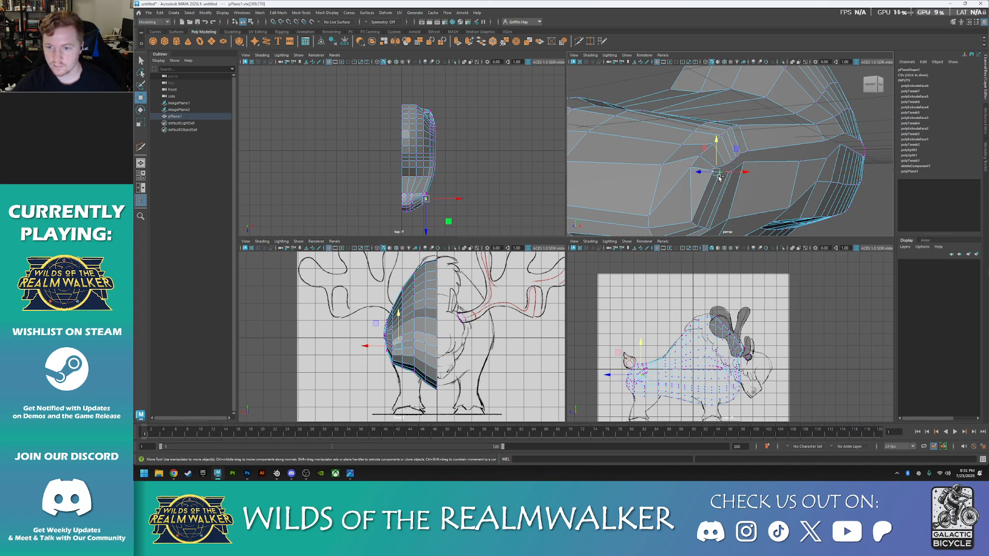
left_click(723, 179, "shift")
left_click(729, 178, "shift")
left_click(732, 178, "shift")
left_click(742, 166, "shift")
left_click_drag(729, 137, 679, 183)
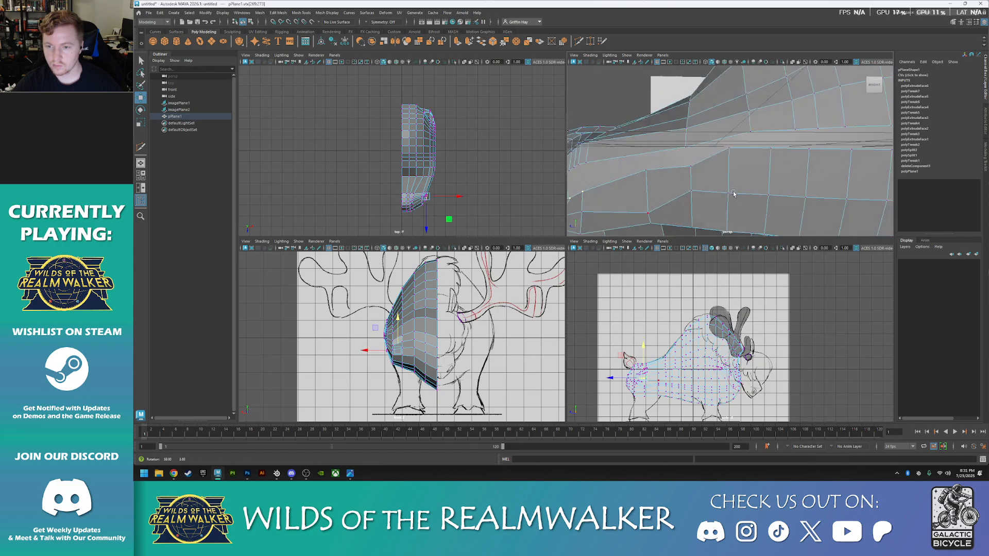
- Return to object mode and examine the half body in smooth preview from the rear, side, front and below
scroll(720, 185, "down", 5)
left_click_drag(793, 191, 731, 187, "alt")
scroll(756, 186, "down", 5)
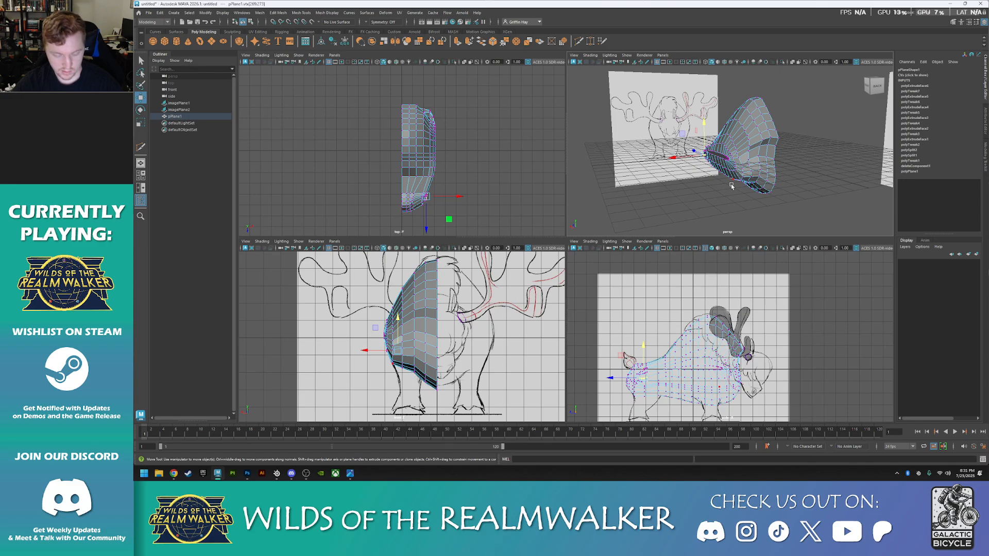
left_click(820, 197)
right_click_drag(803, 177, 817, 167)
left_click(752, 211)
left_click_drag(731, 218, 811, 163, "alt")
left_click_drag(764, 186, 718, 196, "alt")
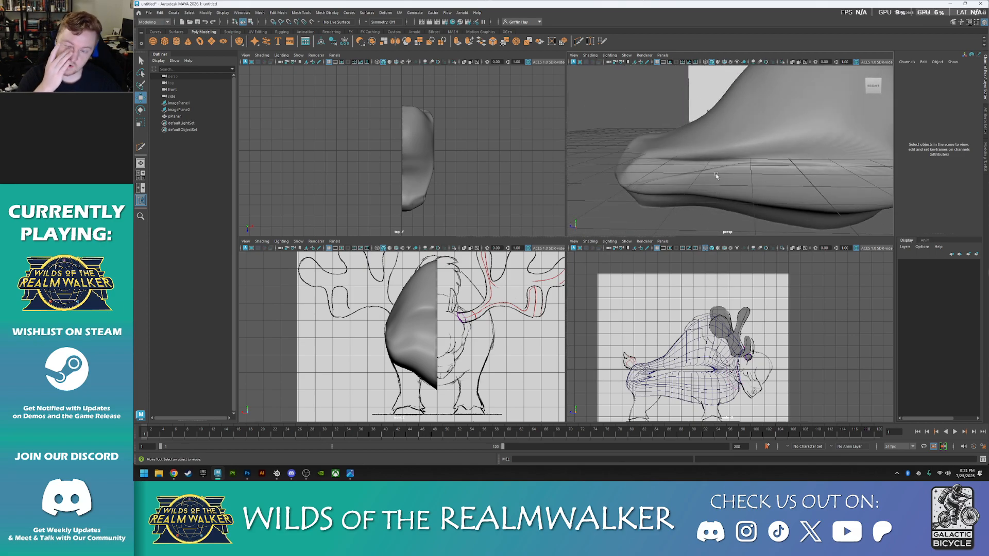
left_click_drag(693, 143, 766, 197, "alt")
left_click_drag(697, 202, 659, 198, "alt")
left_click_drag(758, 207, 766, 179, "alt")
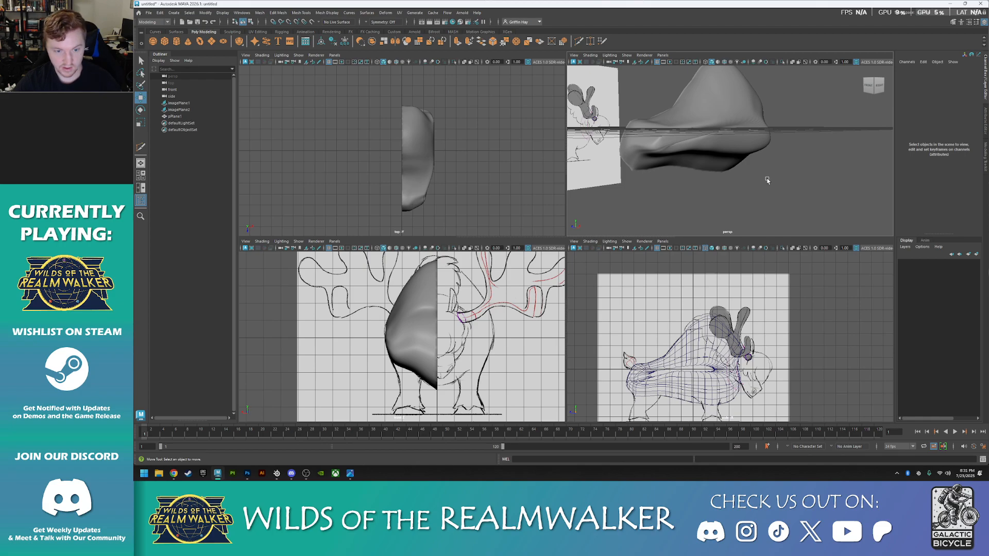
left_click_drag(795, 184, 718, 188, "alt")
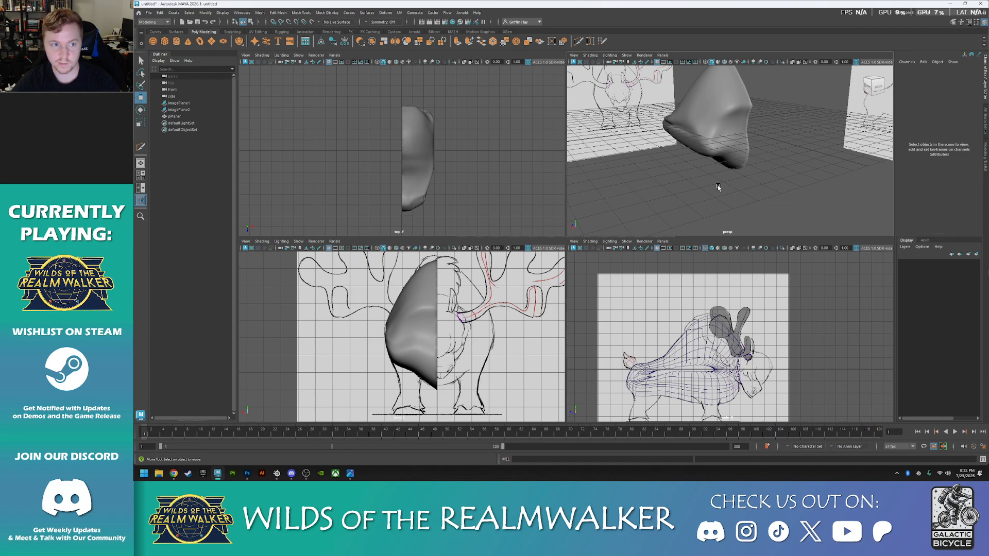
left_click_drag(718, 187, 711, 194, "alt")
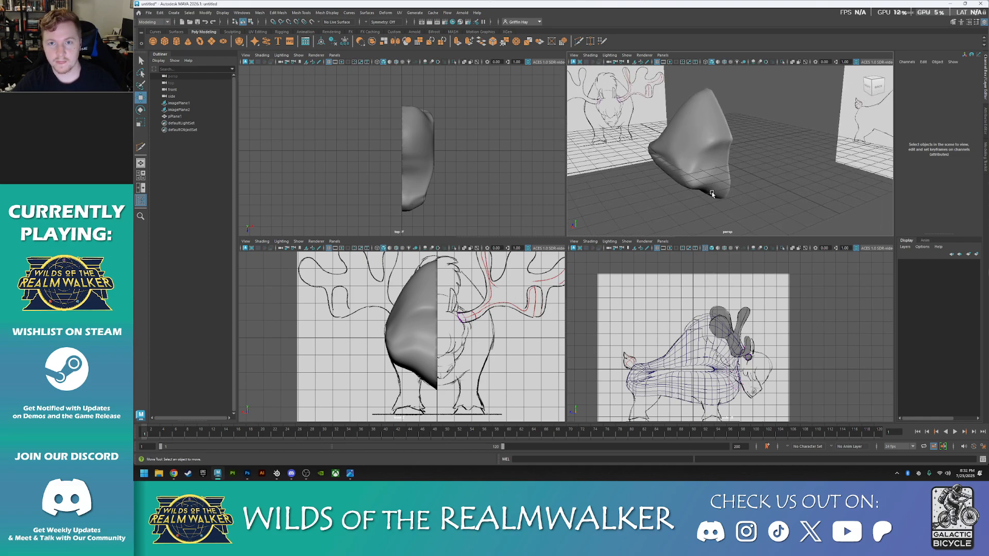
- Select the body mesh, turn off its smooth preview and examine the topology of the shoulder and the long side strip
left_click(711, 162)
scroll(670, 138, "up", 5)
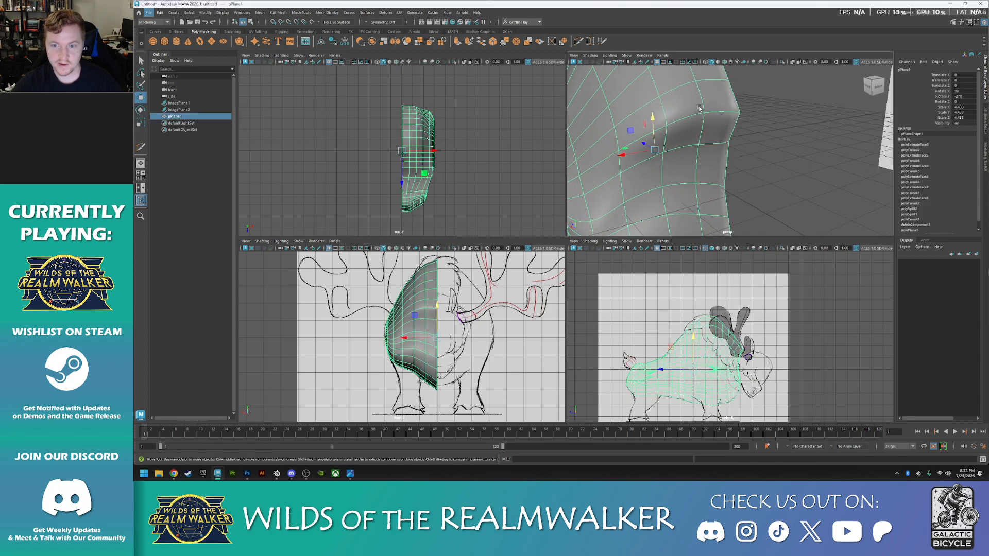
mouse_move(533, 165)
middle_mouse_down("alt")
mouse_move(608, 166)
mouse_move(521, 166)
middle_mouse_up("alt")
middle_click_drag(683, 162, 801, 159, "alt")
left_click_drag(690, 158, 733, 153, "alt")
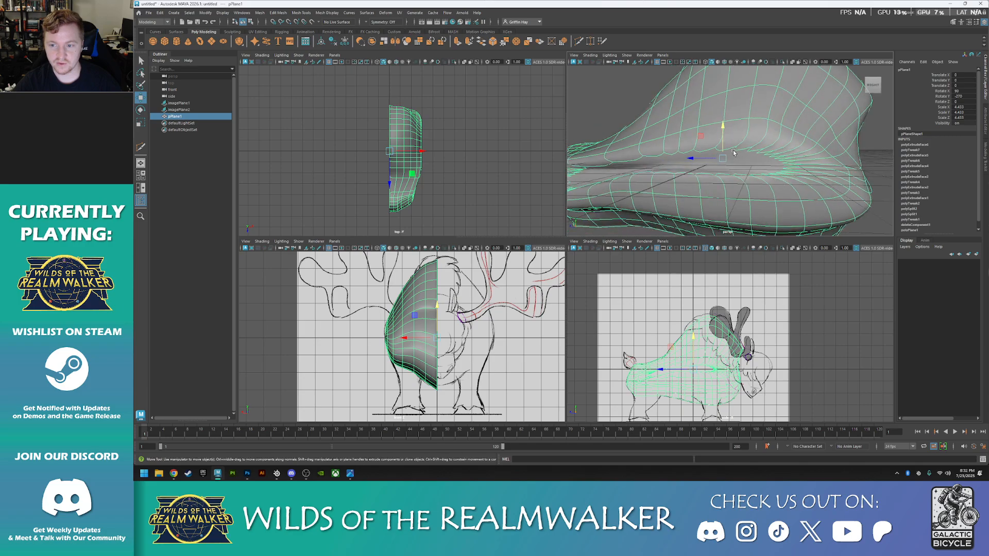
key("1")
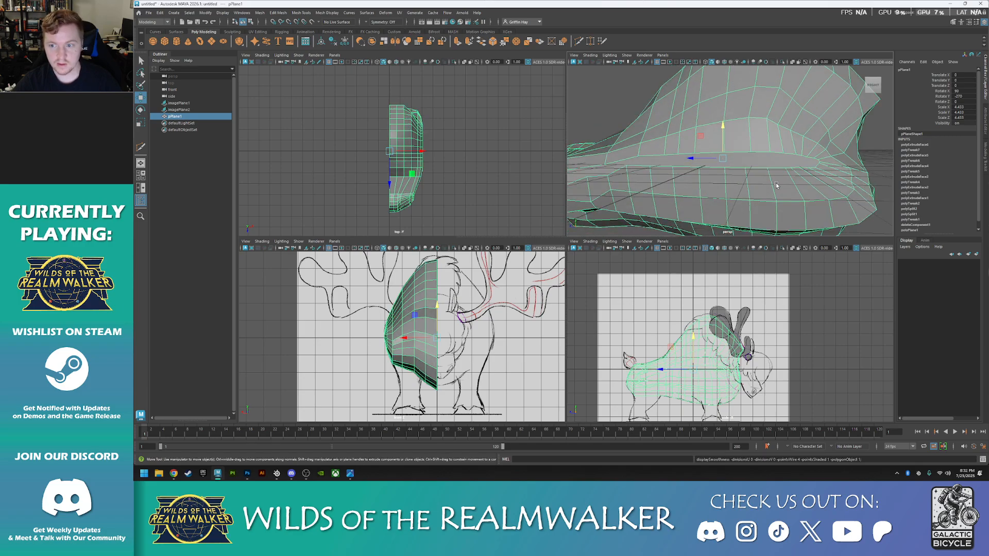
middle_click_drag(797, 161, 756, 164, "alt")
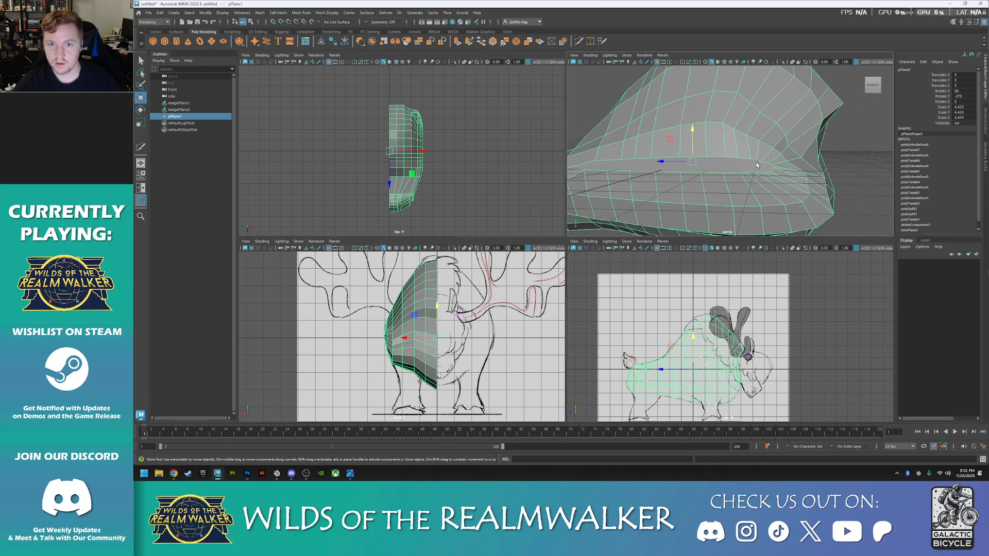
left_click_drag(757, 165, 749, 162, "alt")
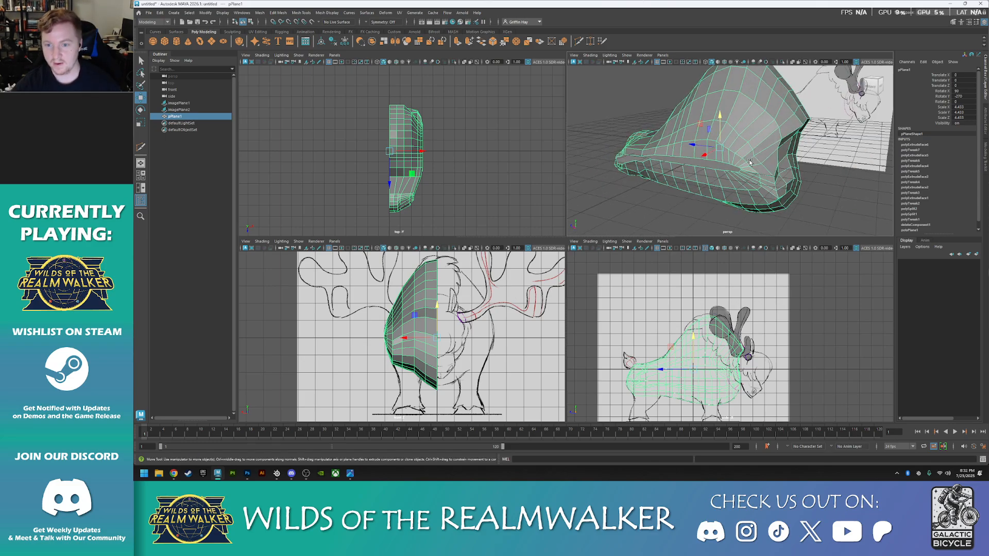
left_click_drag(802, 223, 798, 211, "alt")
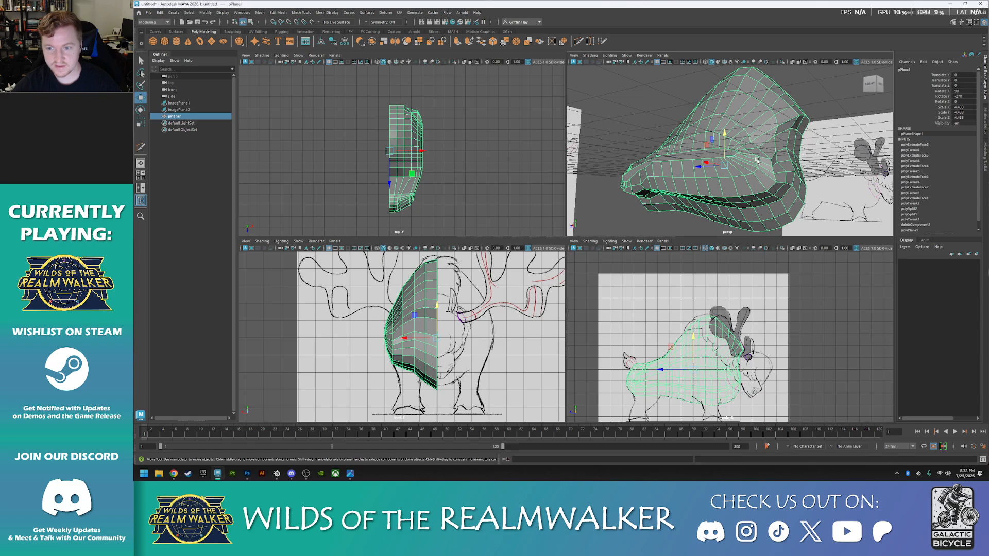
left_click_drag(753, 166, 734, 178, "alt")
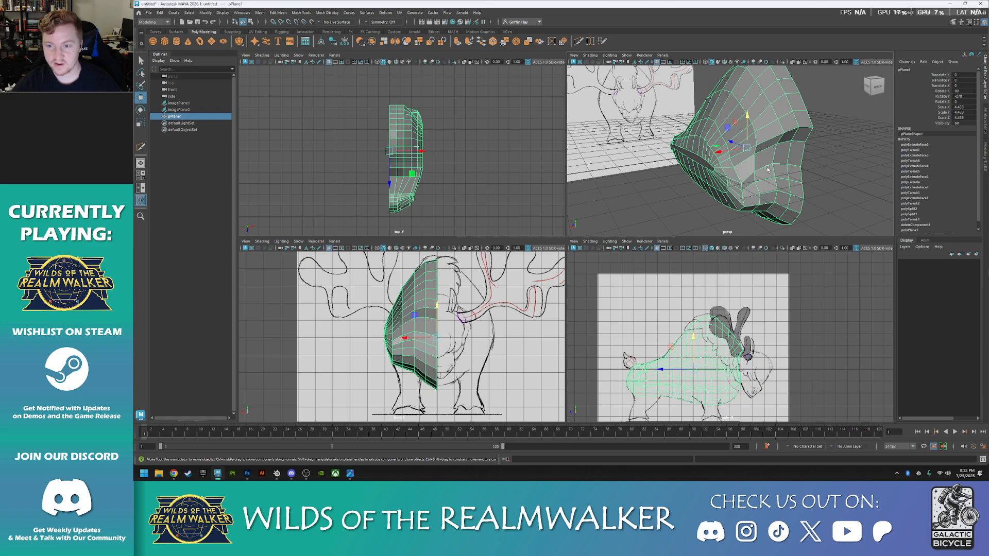
left_click_drag(713, 173, 766, 174, "alt")
left_click_drag(669, 187, 765, 179, "alt")
- Use Multi-Cut to add an edge across the front end of the long side strip, joining its upper and lower borders
scroll(742, 181, "up", 6)
mouse_move(775, 143)
right_mouse_down()
mouse_move(769, 132)
mouse_move(792, 143)
mouse_move(775, 147)
right_mouse_up()
left_click(769, 132)
scroll(795, 164, "up", 2)
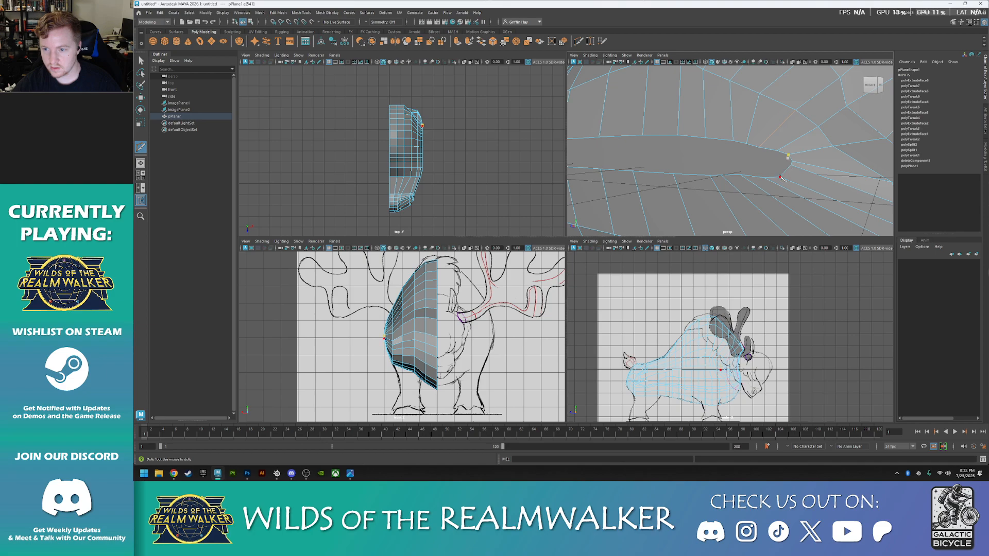
left_click(780, 176)
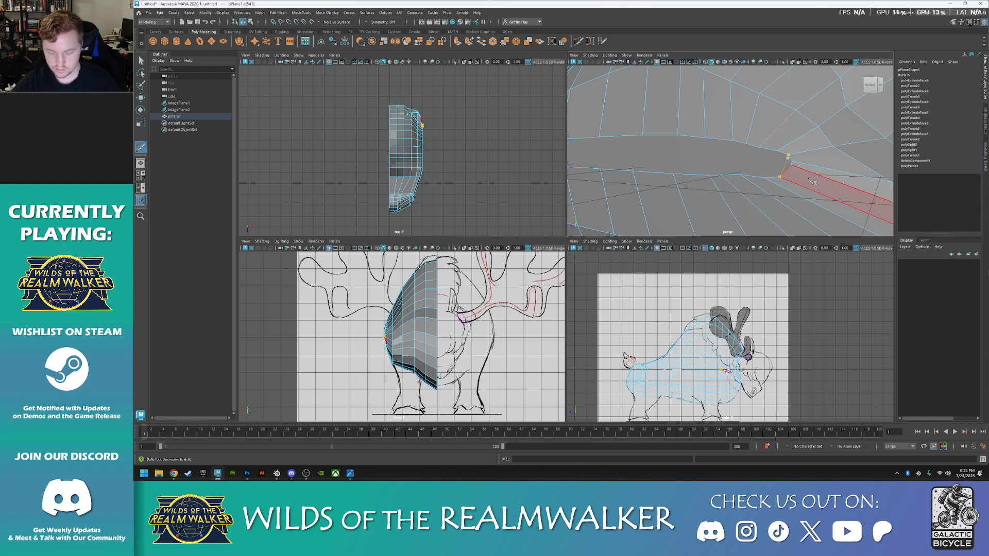
key("Return")
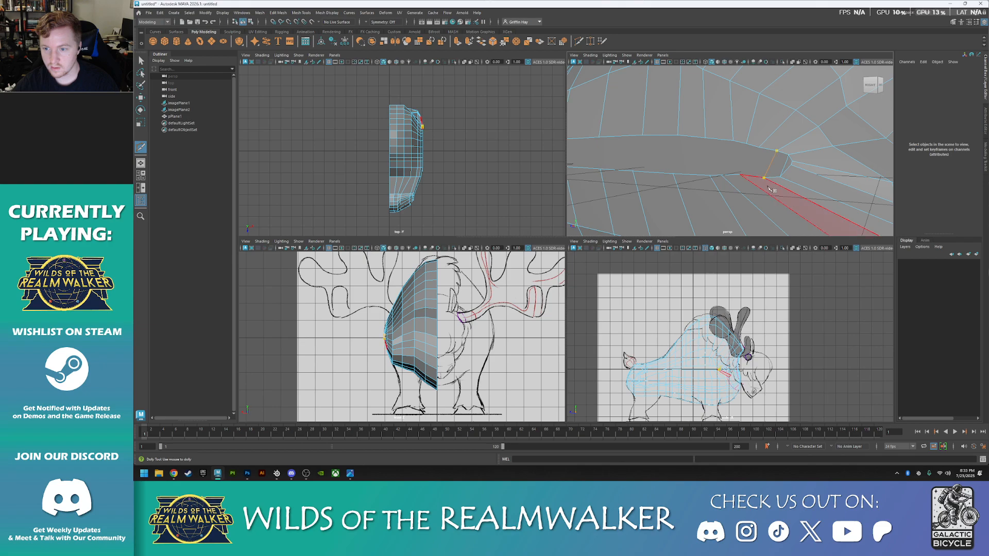
- Cut further slanted edges across the side strip toward the rear, joining the vertices of its upper and lower borders
left_click(755, 150)
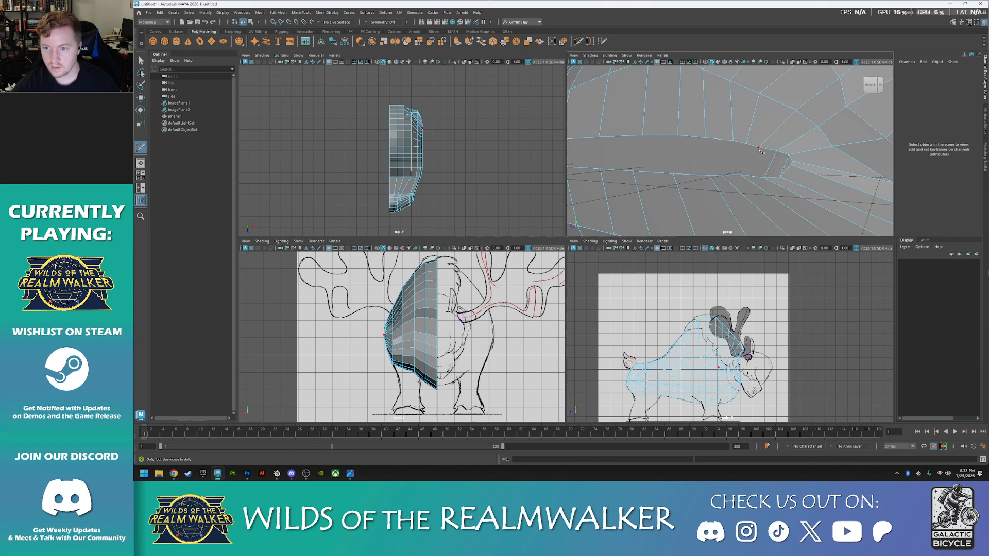
right_click(742, 175)
left_click(746, 144)
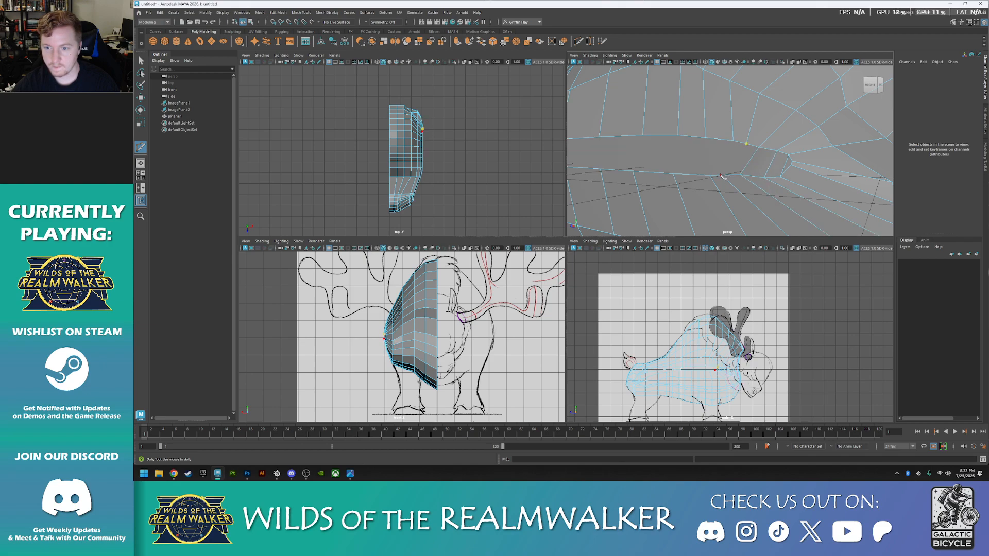
left_click(705, 138)
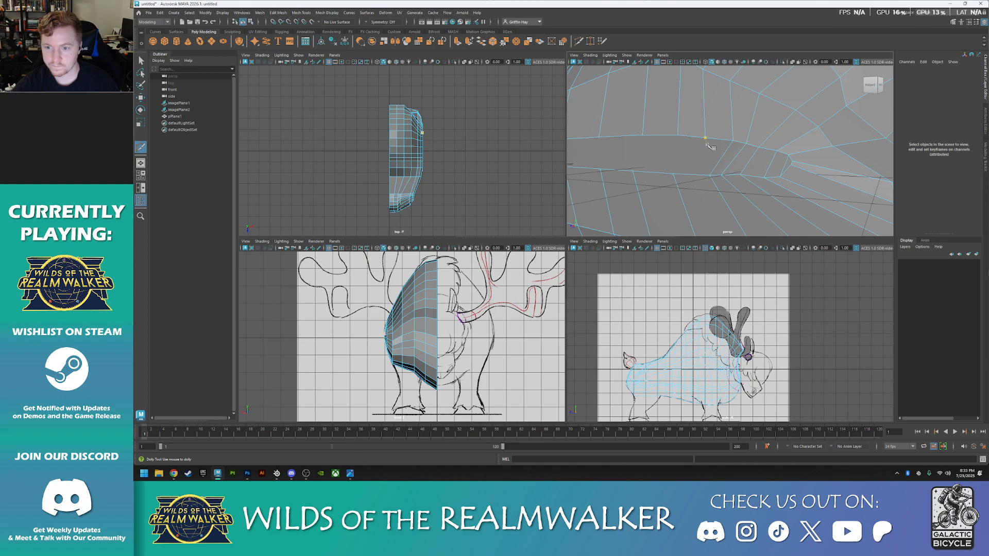
left_click(675, 175)
right_click(675, 175)
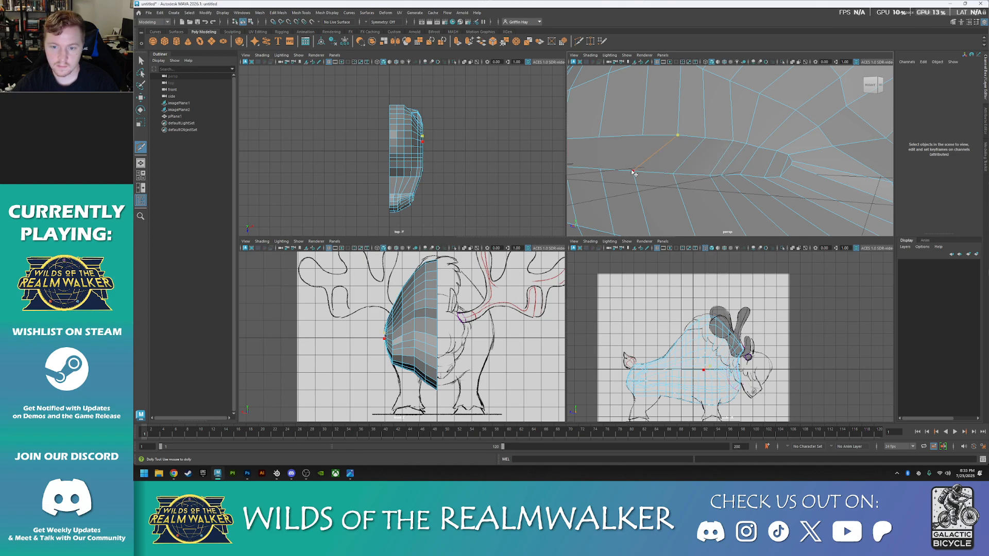
- Try to start a cut at the bend in the strip's lower border near the rear, and undo the placed cut points
key("space")
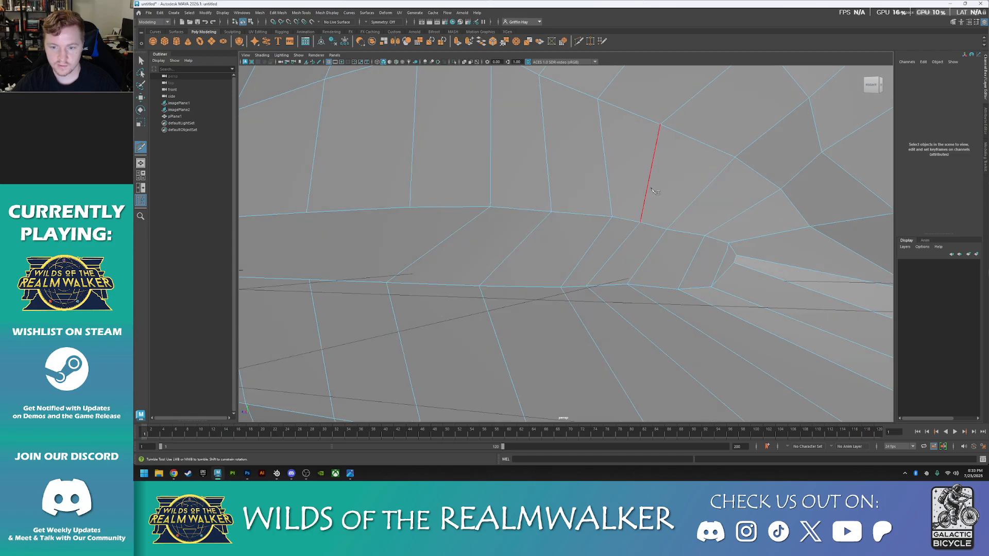
key("space")
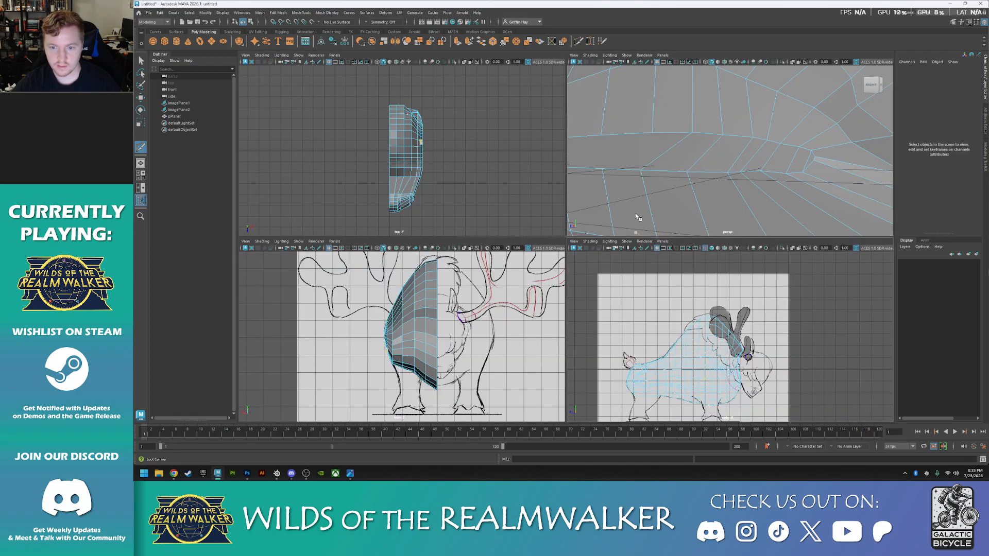
key("space")
scroll(651, 199, "down", 3)
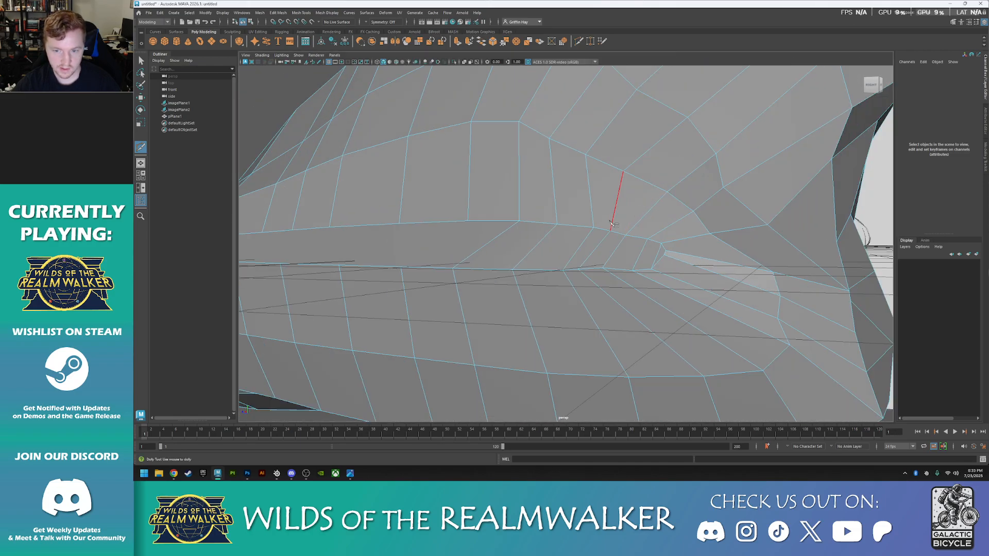
middle_click_drag(547, 257, 626, 242, "alt")
left_click_drag(626, 242, 723, 231, "alt")
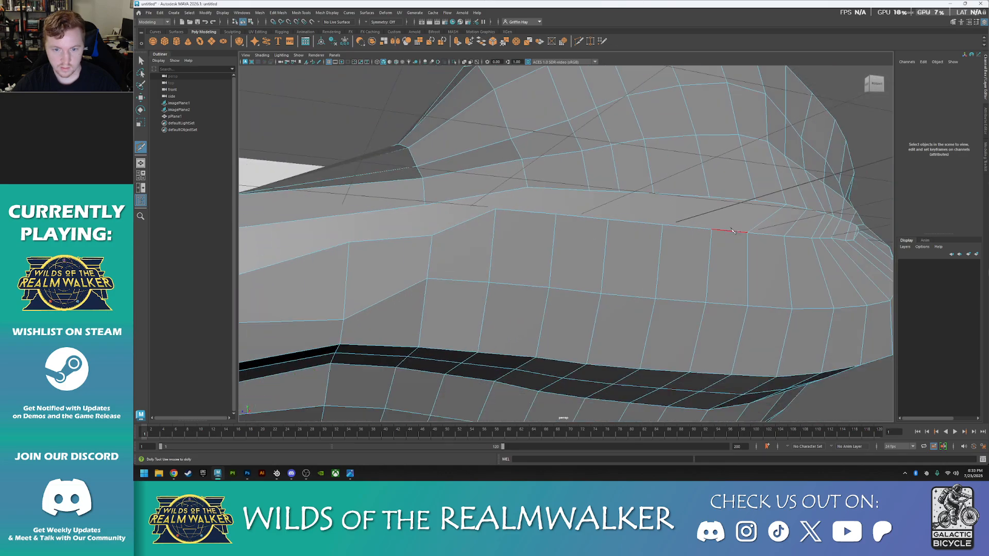
middle_click_drag(592, 240, 631, 243, "alt")
left_click_drag(631, 243, 653, 256, "alt")
middle_click_drag(652, 256, 540, 249, "alt")
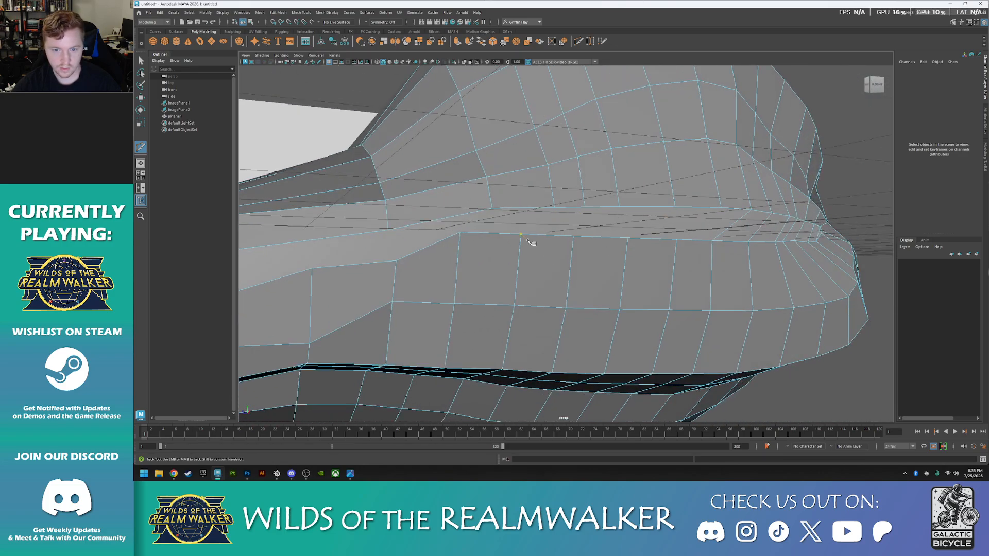
left_click(395, 262)
middle_click_drag(392, 288, 484, 264, "alt")
key("ctrl+z")
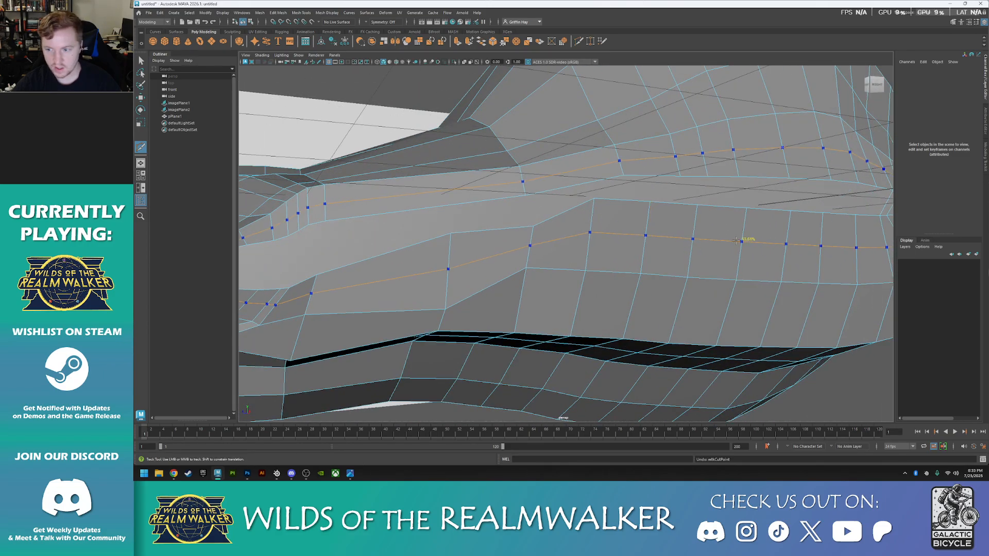
middle_click_drag(810, 242, 630, 254, "alt")
key("ctrl+z")
- Try cutting edges straight across the rear end of the side strip beside the flank recess
middle_click_drag(391, 294, 742, 262, "alt")
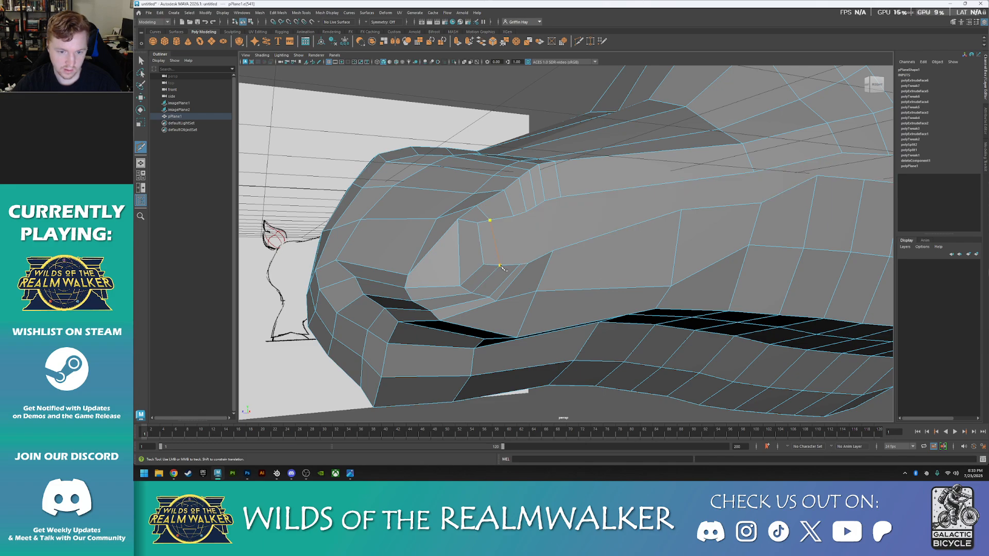
key("Return")
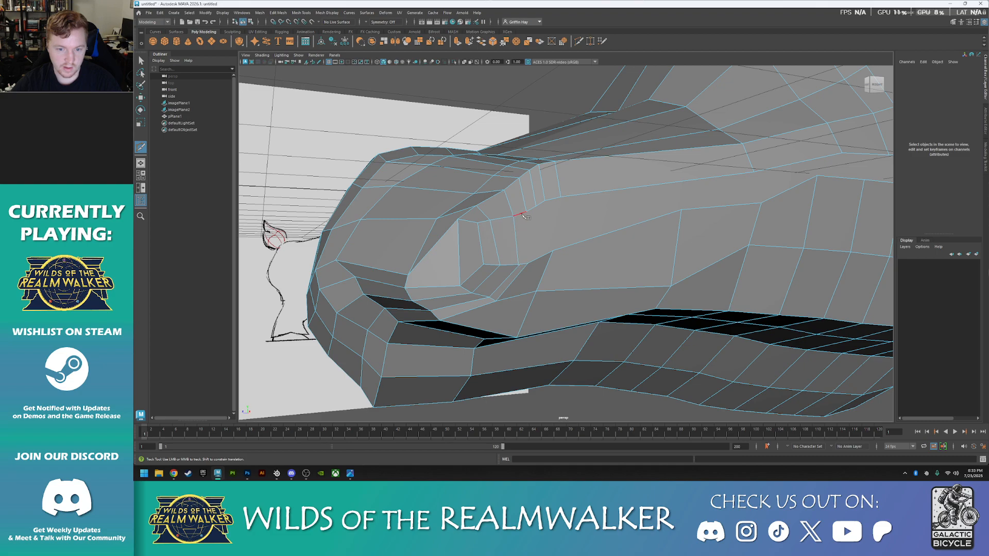
left_click(526, 211)
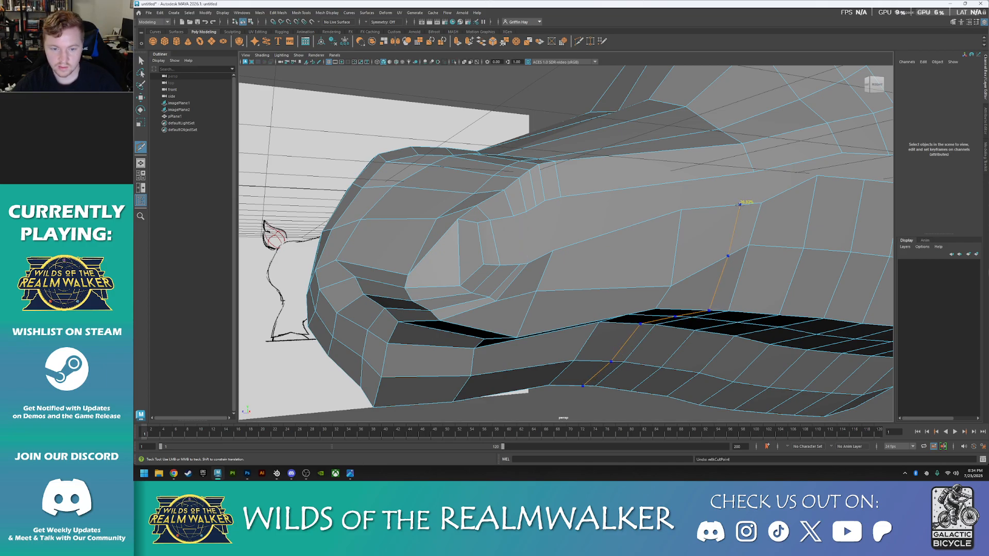
left_click(760, 203)
- Cut the first two edges across the side strip's rear end beside the flank recess, joining vertices of its upper and lower borders
left_click_drag(775, 206, 536, 238, "alt")
middle_click_drag(412, 242, 515, 233, "alt")
middle_click_drag(397, 264, 536, 246, "alt")
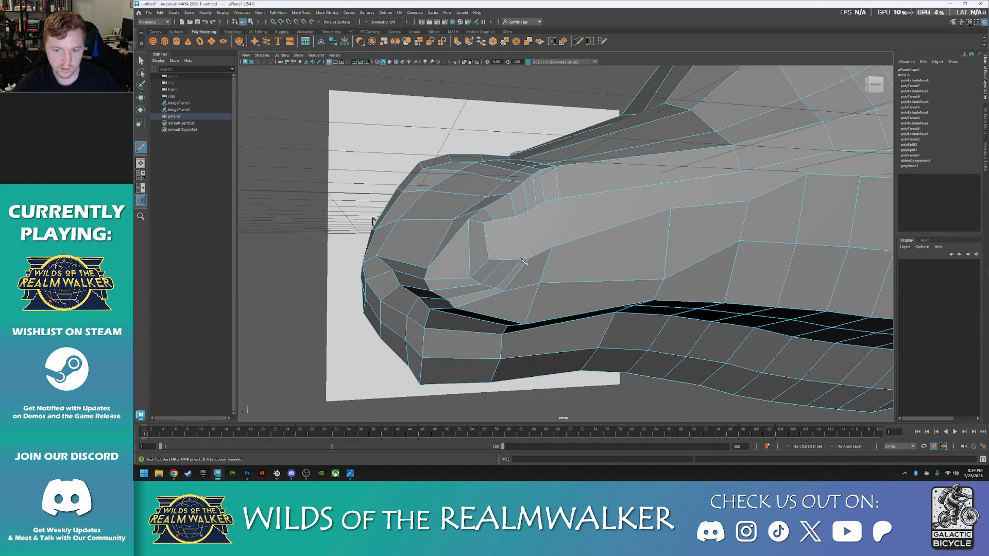
left_click(516, 217)
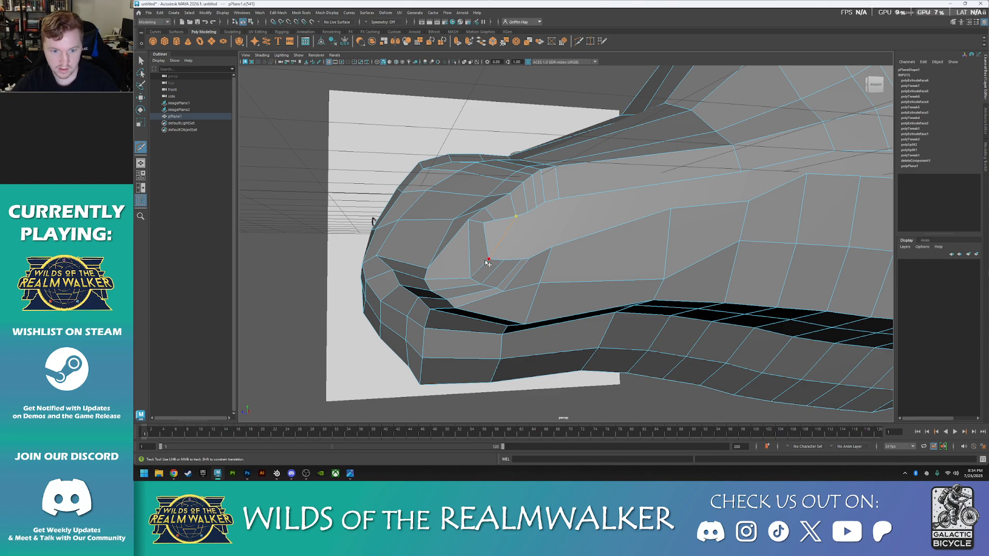
right_click(487, 263)
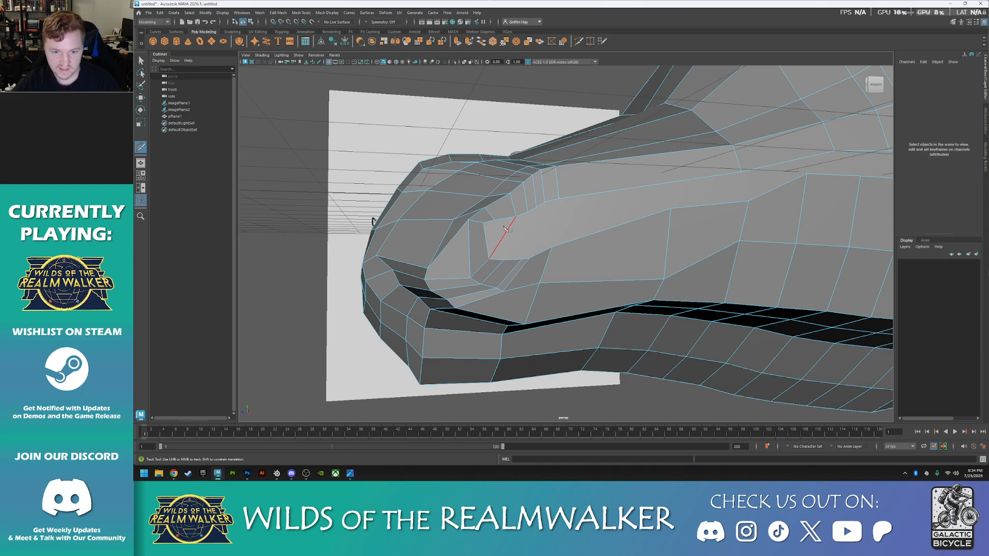
left_click(527, 212)
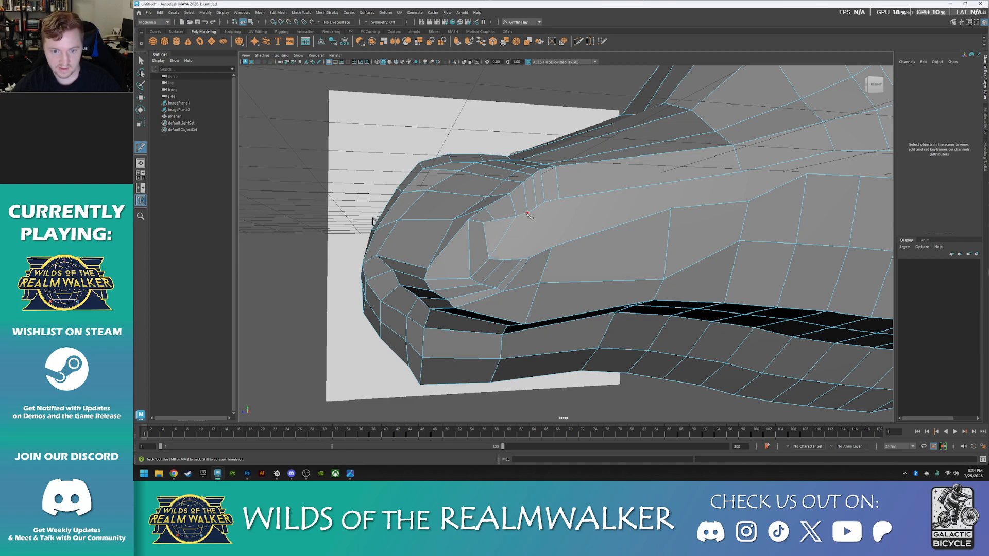
left_click(504, 261)
right_click(504, 261)
- Cut further edges across the strip's rear end, one from each remaining closely spaced upper vertex next to the recess
left_click(536, 208)
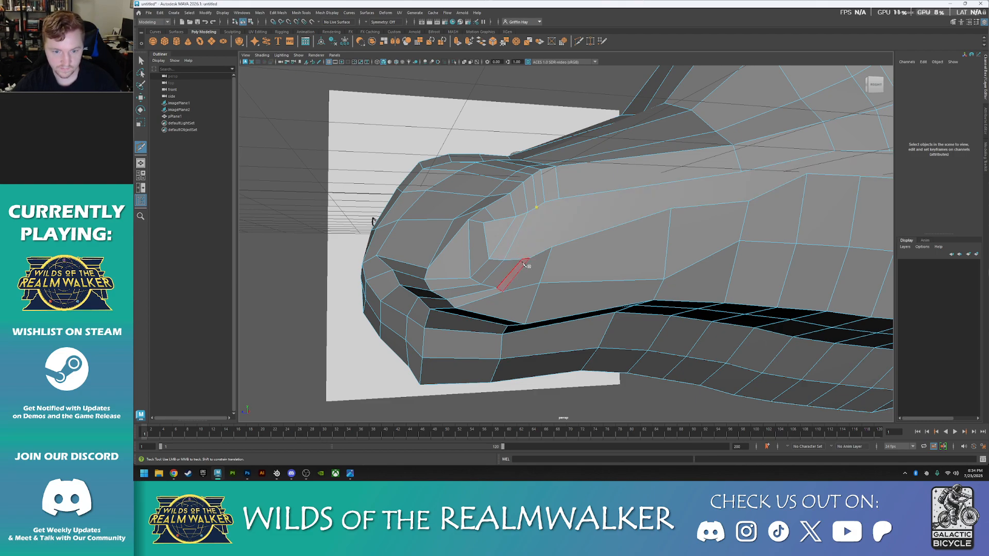
left_click(522, 260)
right_click(521, 259)
left_click(544, 204)
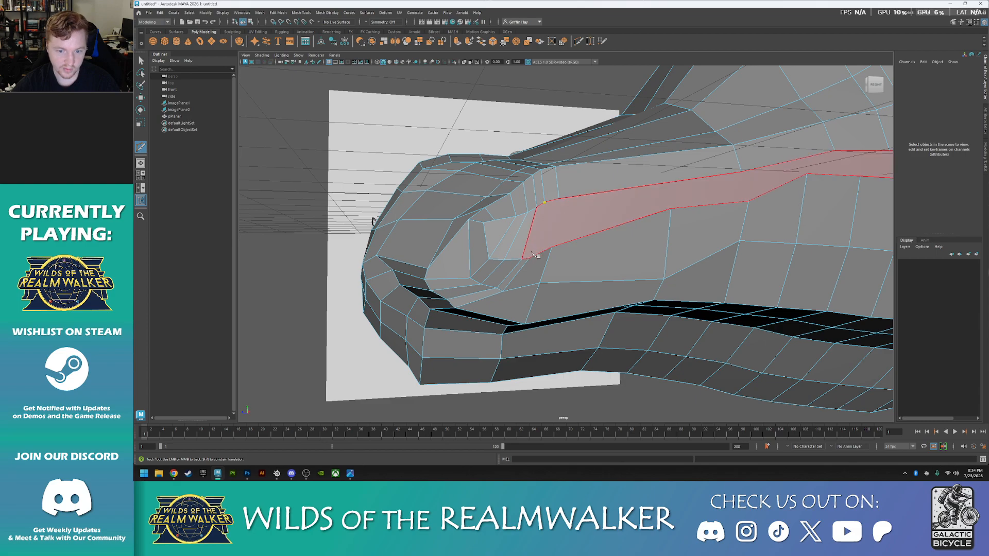
key("ctrl+z")
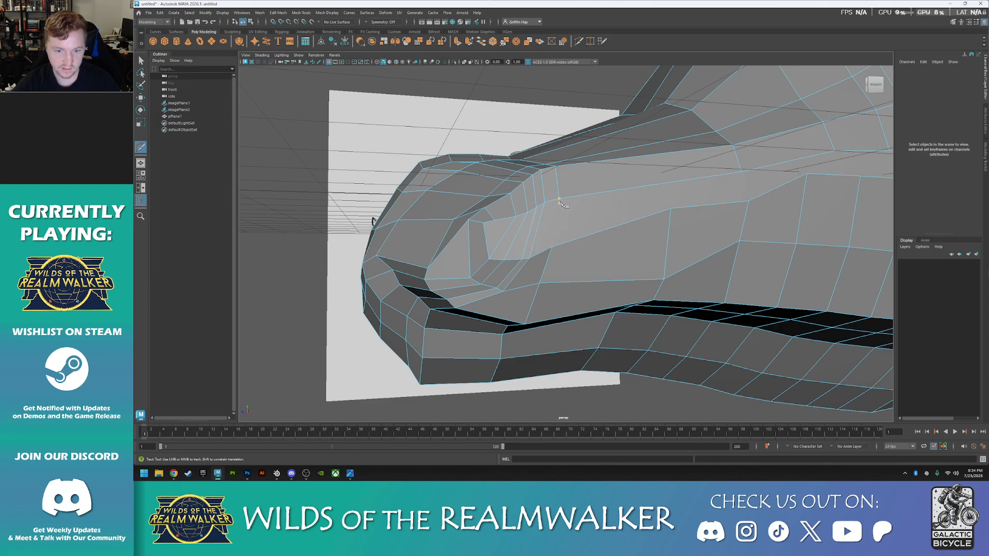
left_click(559, 199)
left_click(552, 247)
right_click(553, 248)
- Cut a slanted edge from the bend in the strip's lower border up to the upper border vertex ahead of the recess
left_click(739, 241)
middle_click_drag(713, 242, 550, 248, "alt")
left_click(551, 234)
left_click(621, 198)
right_click(622, 198)
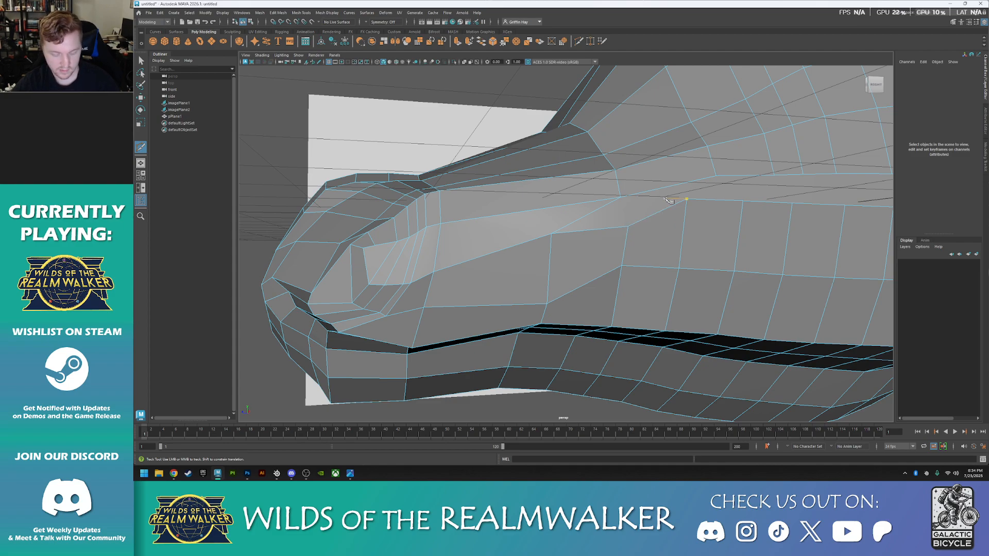
- Shift the first vertices of the strip's upper border and the flank row above it toward the recess to even the spacing
key("w")
right_click_drag(700, 173, 671, 173)
left_click(715, 177)
middle_click_drag(774, 214, 651, 232, "alt")
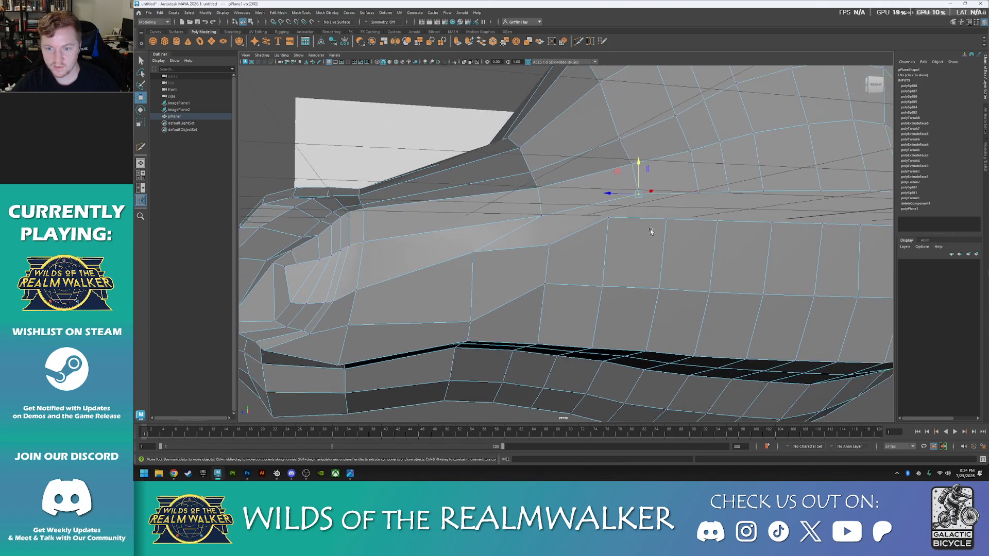
left_click_drag(615, 199, 582, 202)
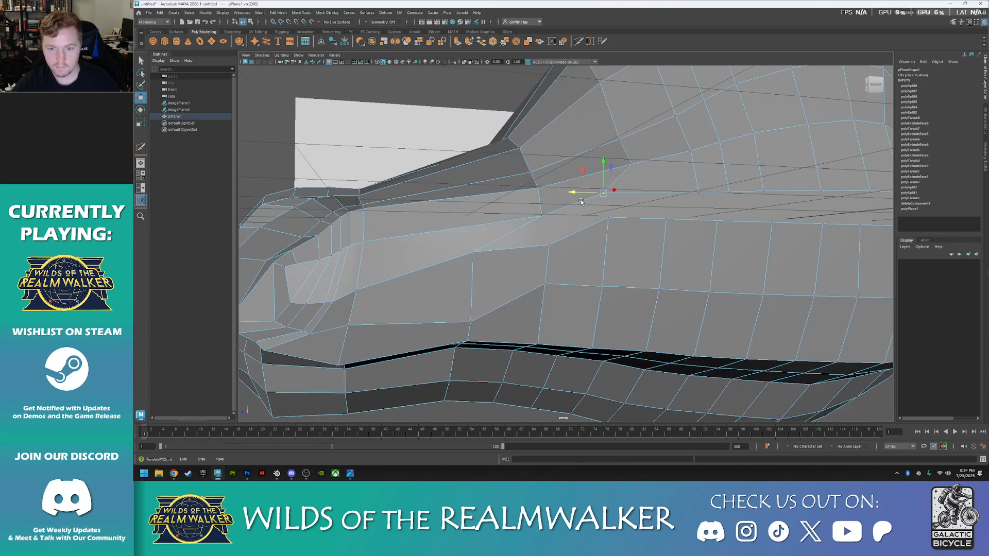
left_click_drag(605, 169, 563, 201)
left_click(630, 164)
left_click_drag(601, 164, 569, 207)
left_click(661, 164)
- Slide the four vertices around the bend below the strip away from the recess toward the front
left_click(449, 236)
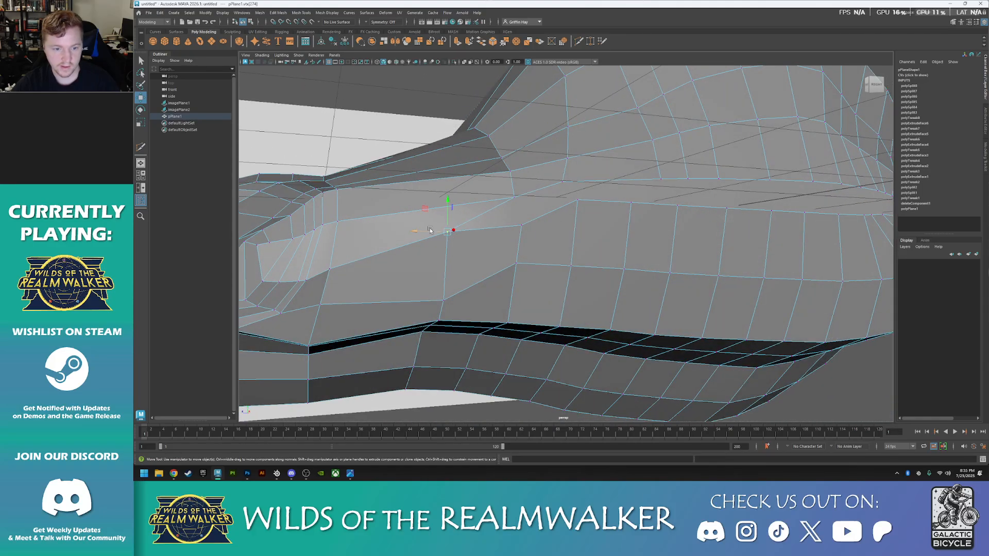
left_click_drag(431, 231, 469, 232)
left_click(444, 298)
left_click_drag(414, 300, 441, 300)
left_click(517, 264)
left_click_drag(485, 263, 503, 263)
left_click(517, 230)
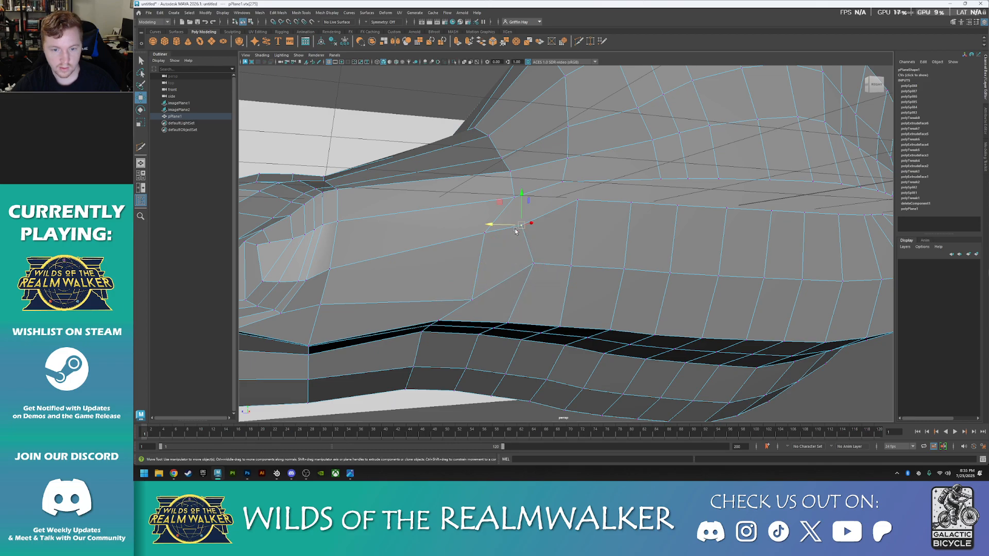
left_click_drag(498, 227, 520, 226)
- Insert a vertical edge loop with Multi-Cut through the wide faces between the recess and the bend in the side strip
middle_click_drag(433, 267, 507, 245, "alt")
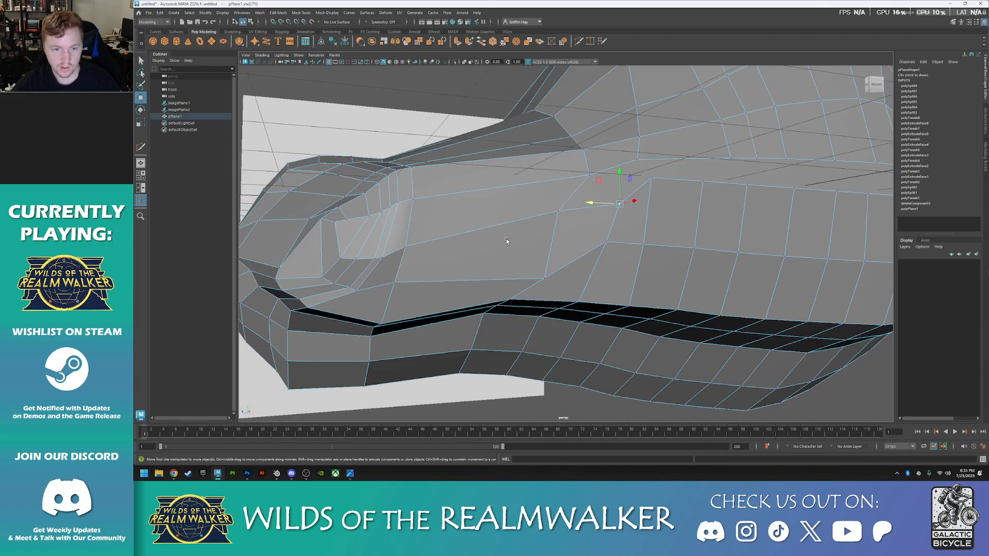
left_click_drag(471, 195, 508, 188, "alt")
right_click_drag(509, 187, 485, 206, "shift")
left_click(485, 206, "ctrl")
left_click_drag(489, 210, 495, 243, "alt")
middle_click_drag(528, 219, 503, 200, "alt")
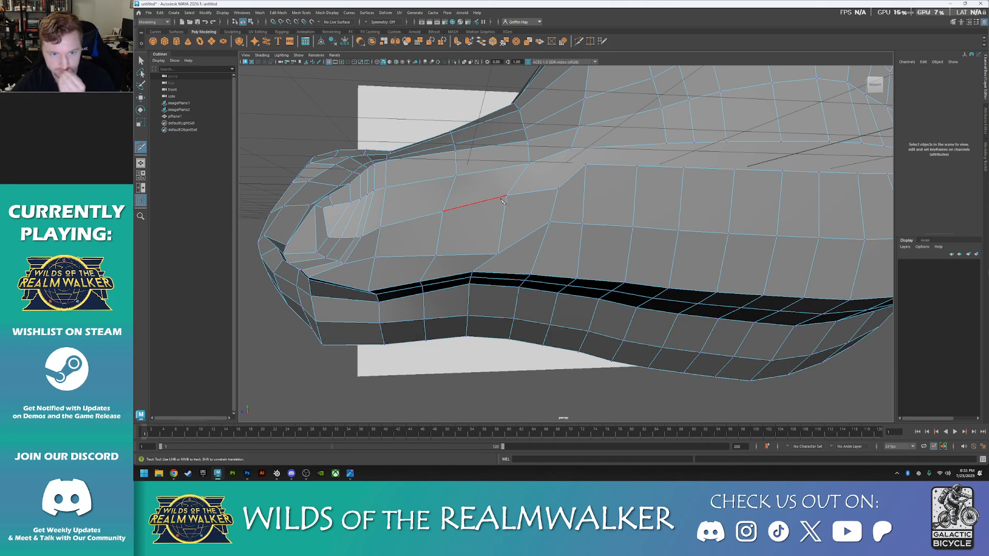
- Move the vertices along the strip's lower border just ahead of the bend slightly down and toward the front
key("w")
left_click_drag(530, 227, 530, 233, "alt")
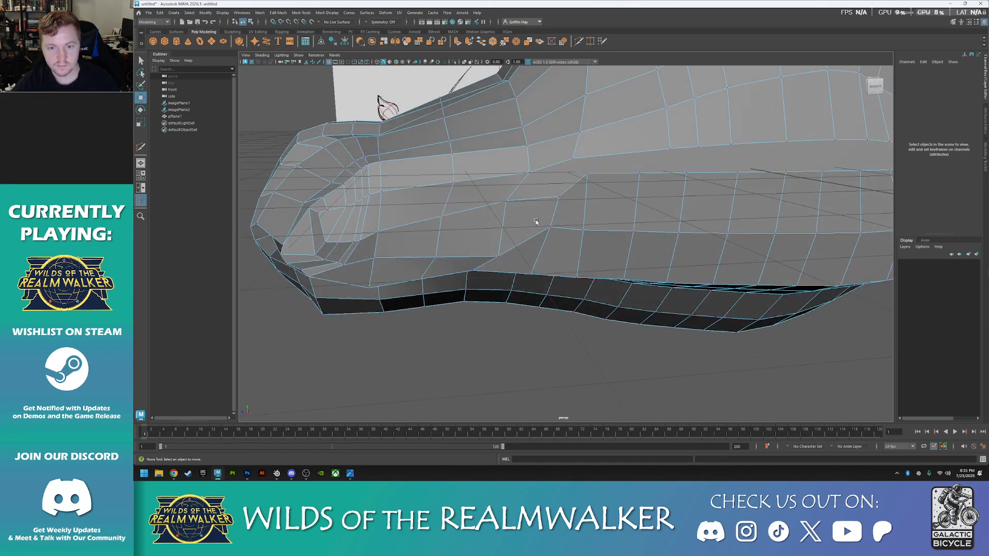
mouse_move(580, 190)
left_mouse_down("alt")
mouse_move(570, 183)
mouse_move(643, 195)
mouse_move(577, 204)
left_mouse_up("alt")
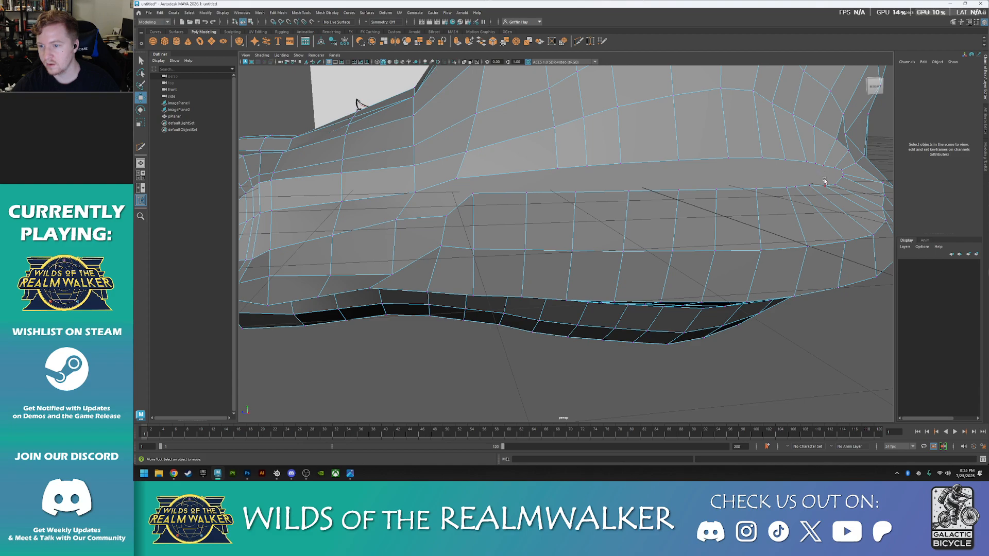
left_click_drag(540, 256, 644, 247, "alt")
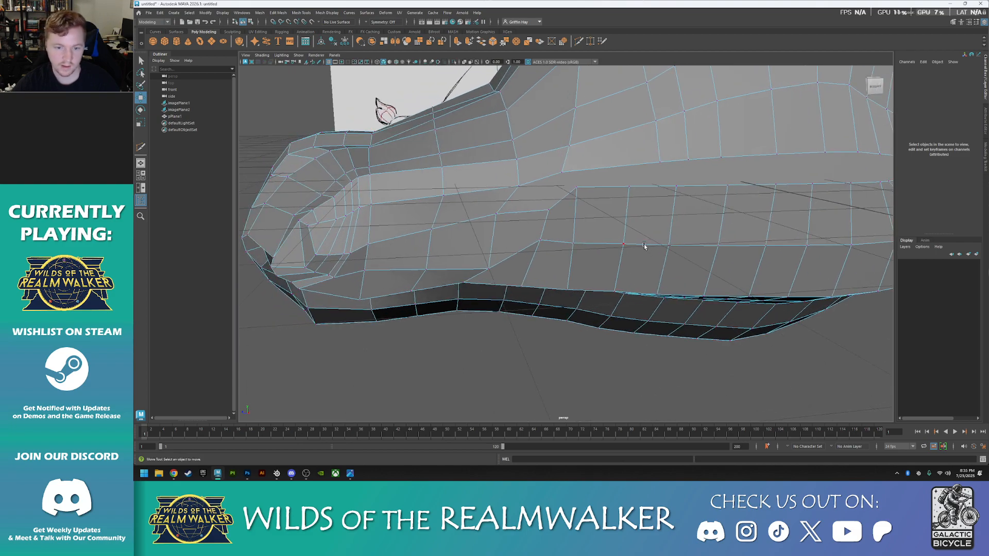
left_click(576, 188)
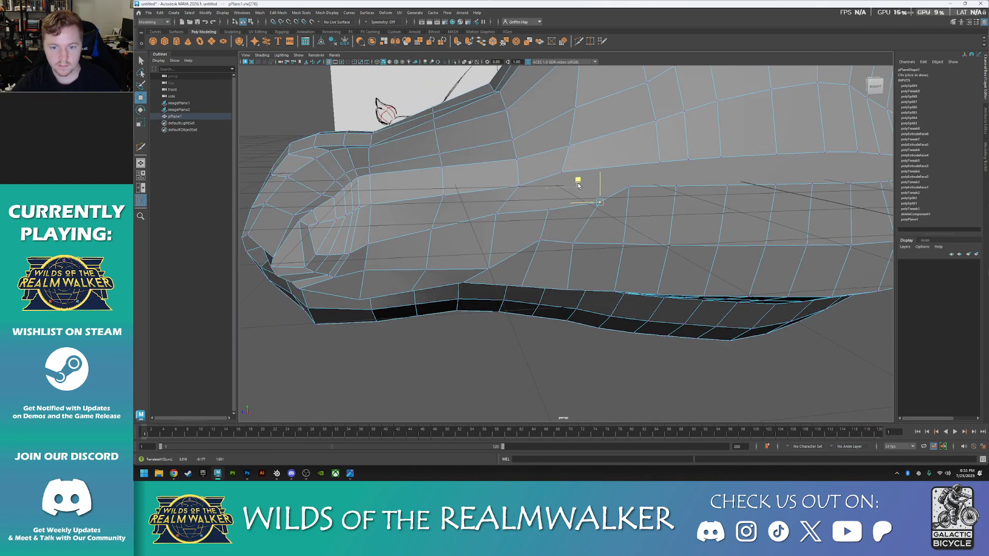
left_click(629, 189)
left_click_drag(608, 164, 722, 174)
left_click(676, 187)
left_click(724, 185)
left_click(772, 188)
- Shift the next lower border vertices along the middle of the strip toward the front to keep the spacing even
middle_click_drag(813, 233, 713, 231, "alt")
left_click_drag(652, 161, 707, 172)
left_click(715, 186)
left_click(755, 185)
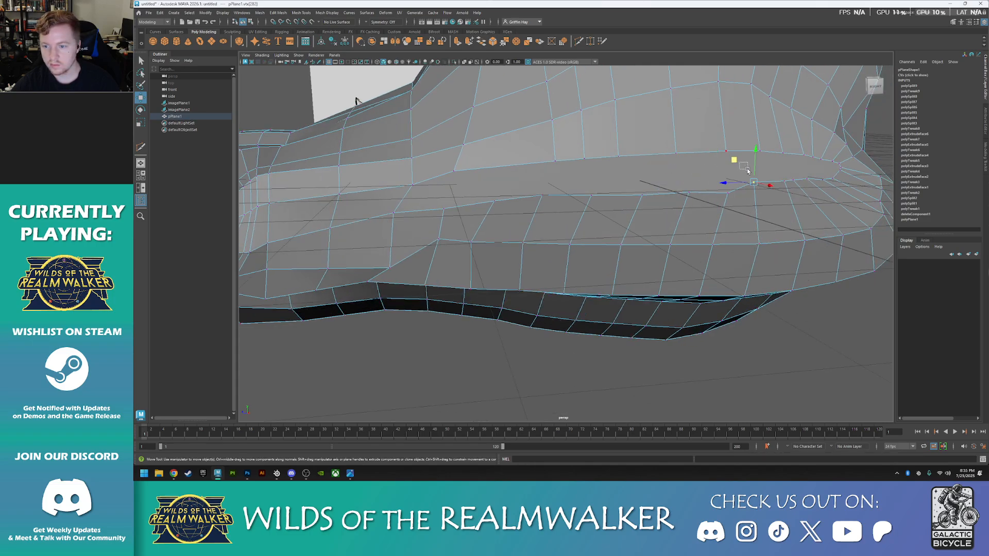
left_click_drag(747, 172, 757, 180)
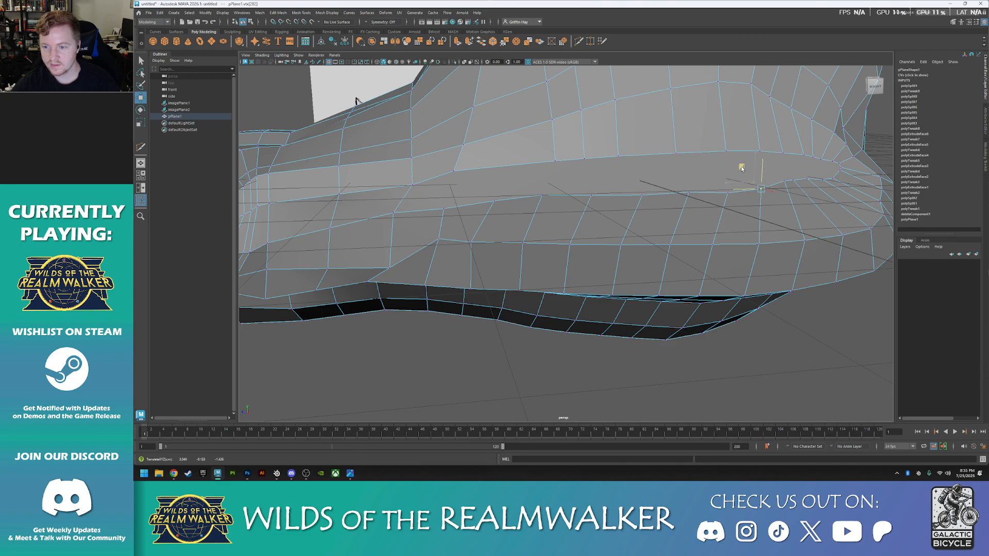
- Nudge the closely spaced lower border vertices at the strip's front end forward and slightly down
left_click(779, 179)
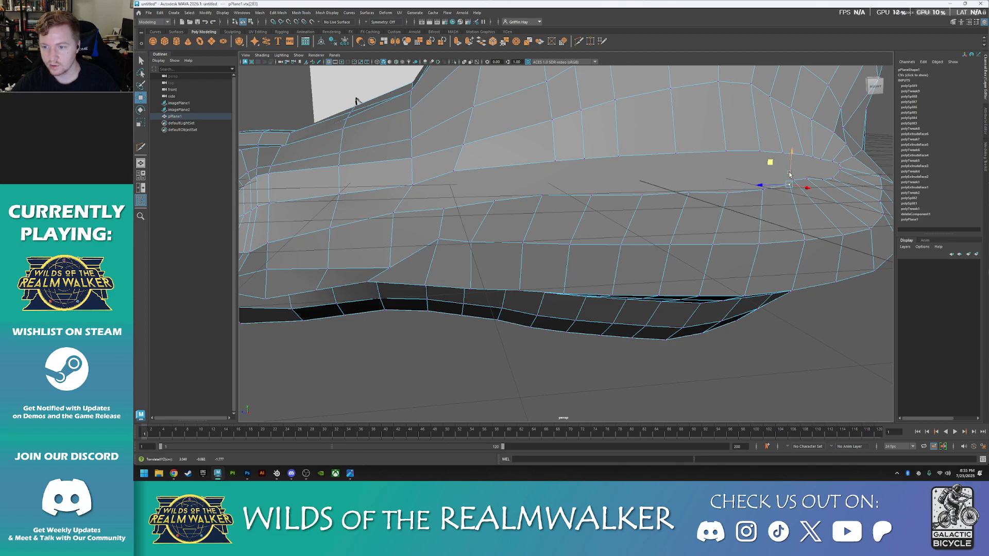
left_click(793, 180)
left_click_drag(775, 160, 780, 165)
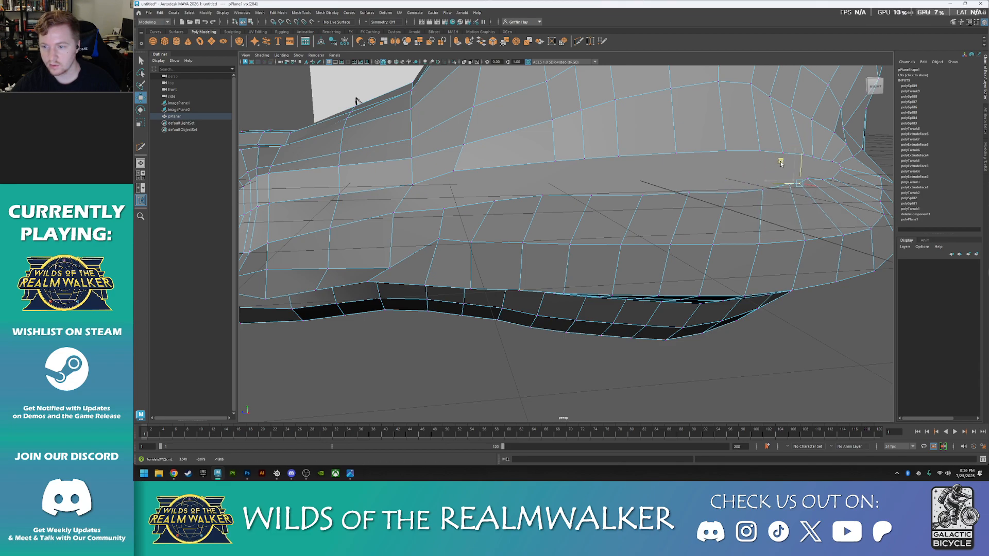
left_click(807, 179)
middle_click_drag(815, 205, 720, 223, "alt")
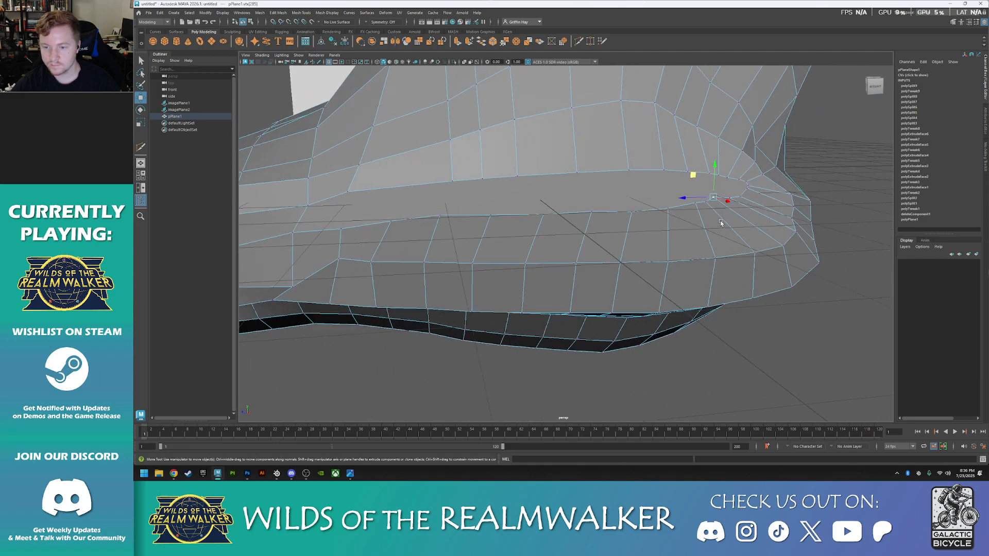
scroll(719, 223, "up", 2)
left_click_drag(733, 162, 738, 166)
- Slide an upper border vertex of the strip and the flank vertices above it toward the recess
middle_click_drag(533, 216, 709, 208, "alt")
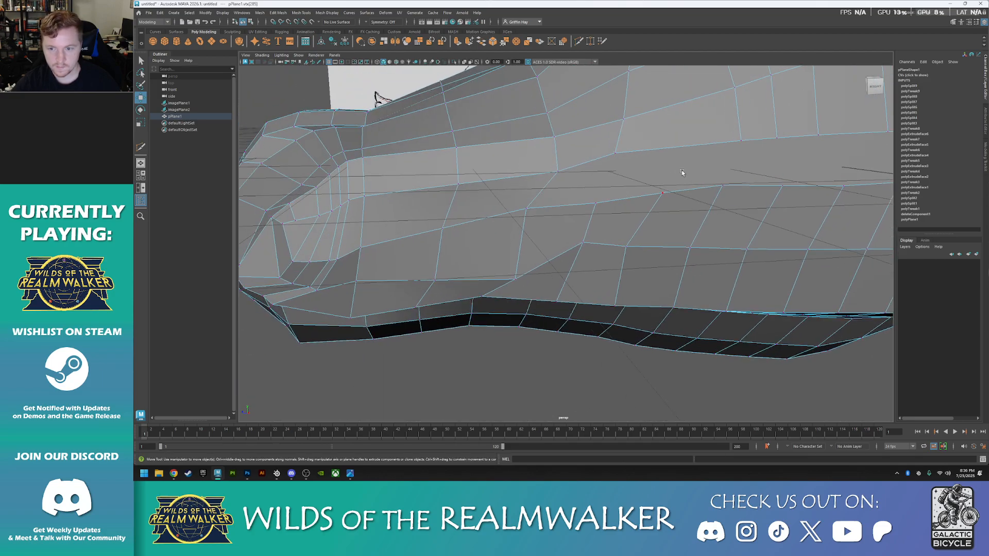
middle_click_drag(746, 154, 702, 170, "alt")
left_click(696, 157)
left_click_drag(675, 152, 617, 166)
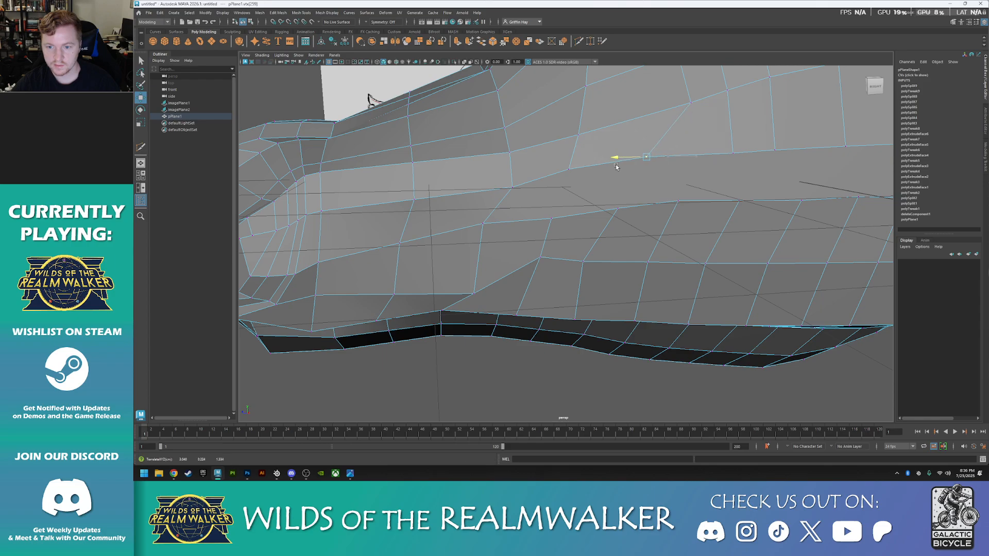
left_click(690, 103)
left_click_drag(664, 103, 629, 104)
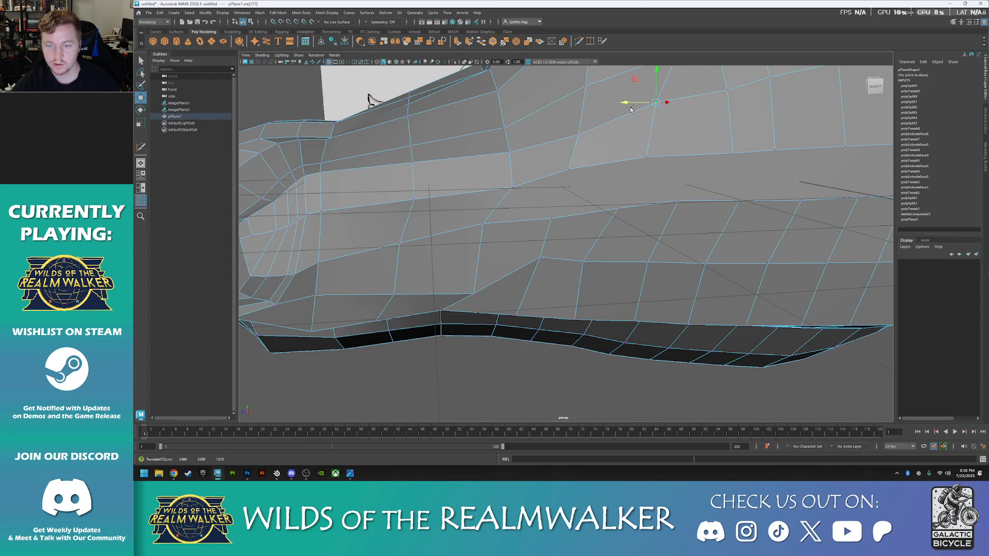
middle_click_drag(710, 119, 653, 164, "alt")
left_click_drag(612, 106, 575, 101)
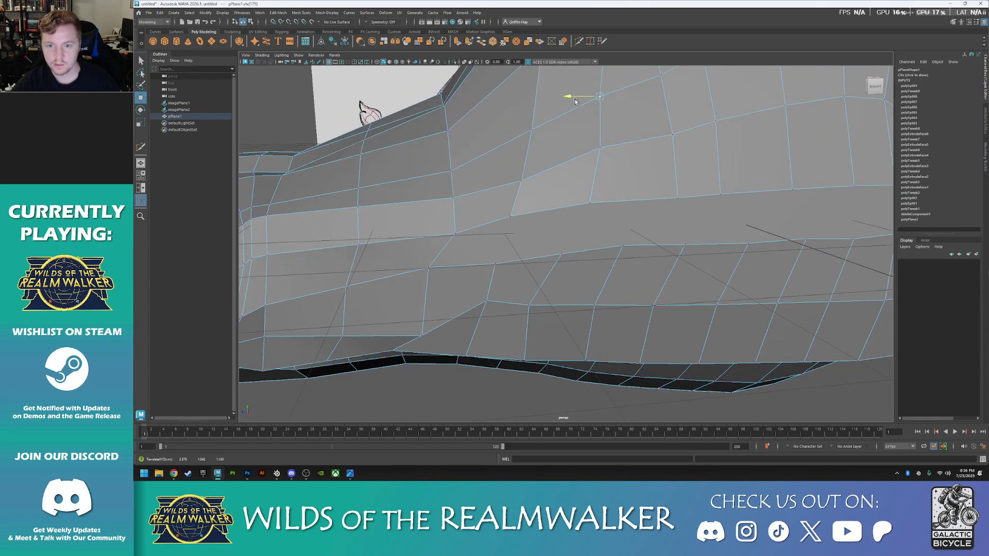
- Slide the next column's upper border vertex and the flank vertex above it toward the recess
middle_click_drag(654, 159, 599, 154, "alt")
left_click(623, 194)
left_click_drag(593, 196, 571, 196)
left_click(618, 130)
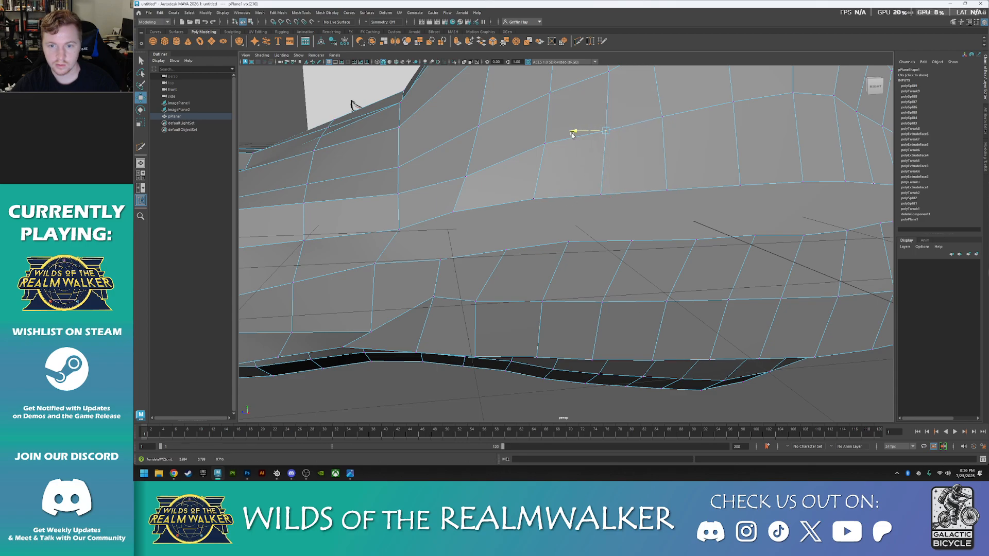
- Use Multi-Cut to add slanted edges across the strip ahead of the bend, joining matching vertices of its lower and upper borders
middle_click_drag(650, 206, 608, 332, "alt")
right_click_drag(608, 332, 652, 217, "alt")
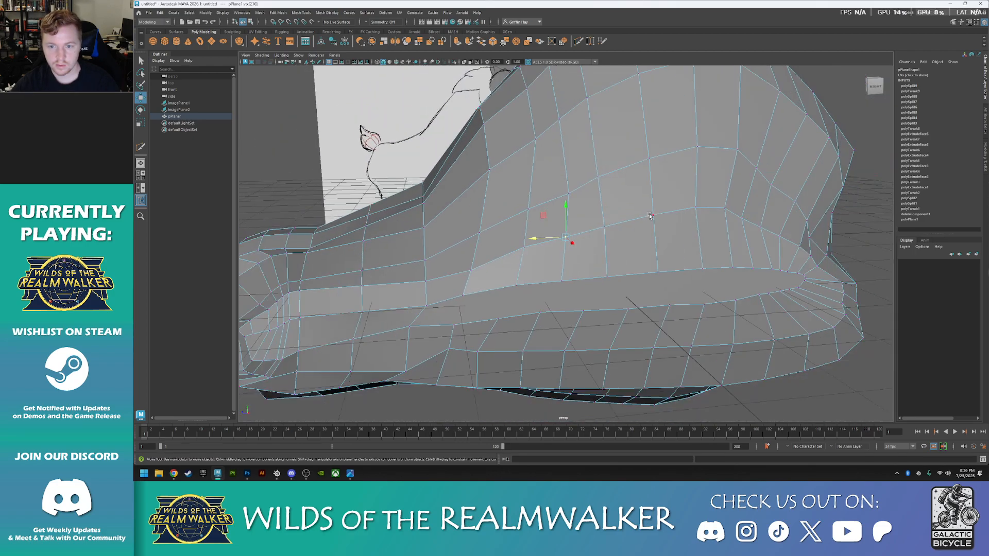
middle_click_drag(579, 246, 667, 171, "alt")
left_click_drag(668, 171, 659, 247, "alt")
right_click_drag(610, 222, 517, 269, "shift")
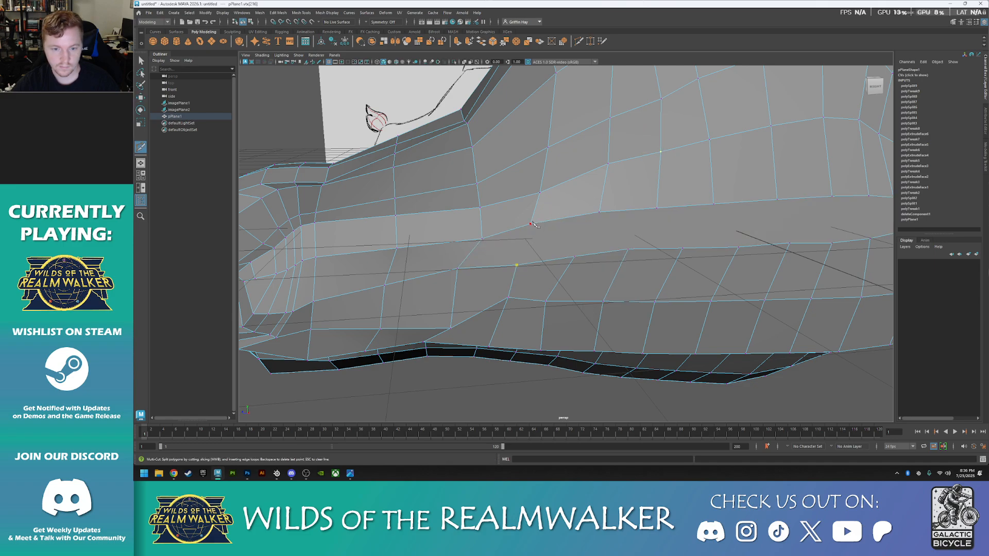
key("Return")
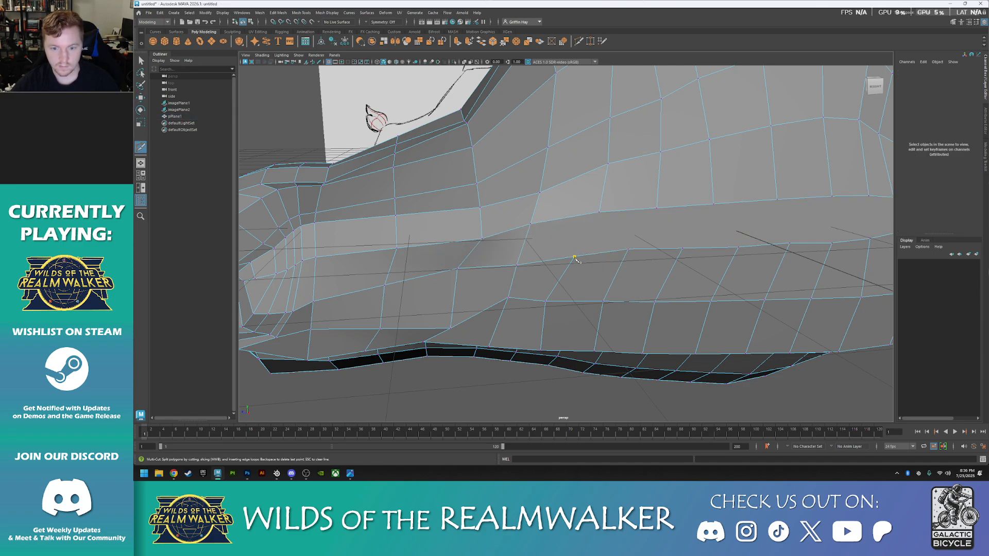
key("Return")
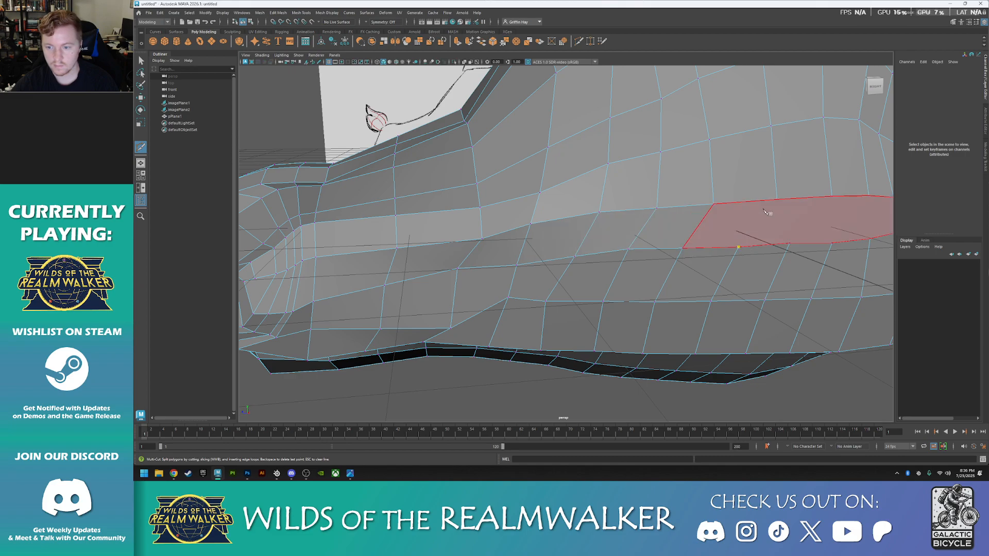
- Use Multi-Cut to continue the cross edges around the strip's bend to its front end, joining matching border vertices
left_click(789, 243)
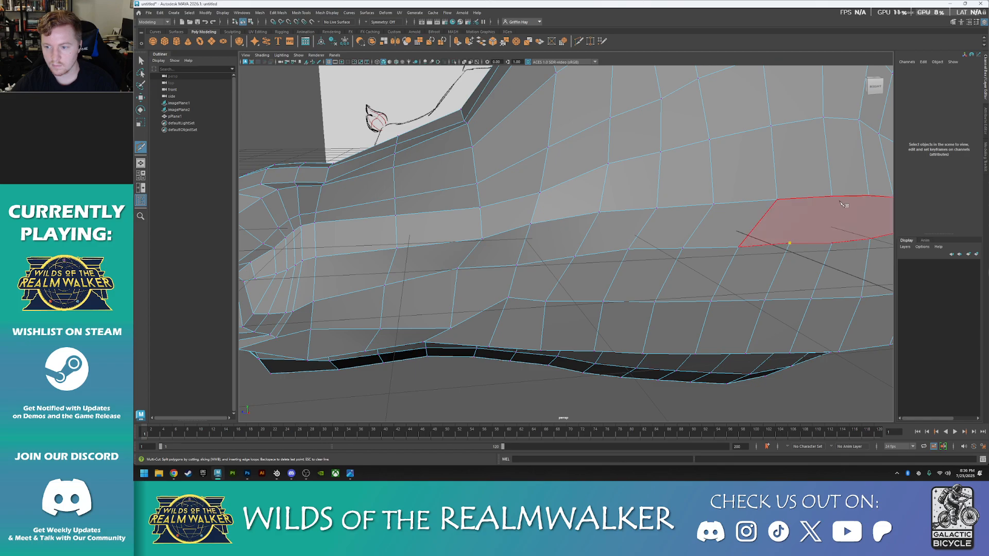
middle_click_drag(750, 270, 538, 268, "alt")
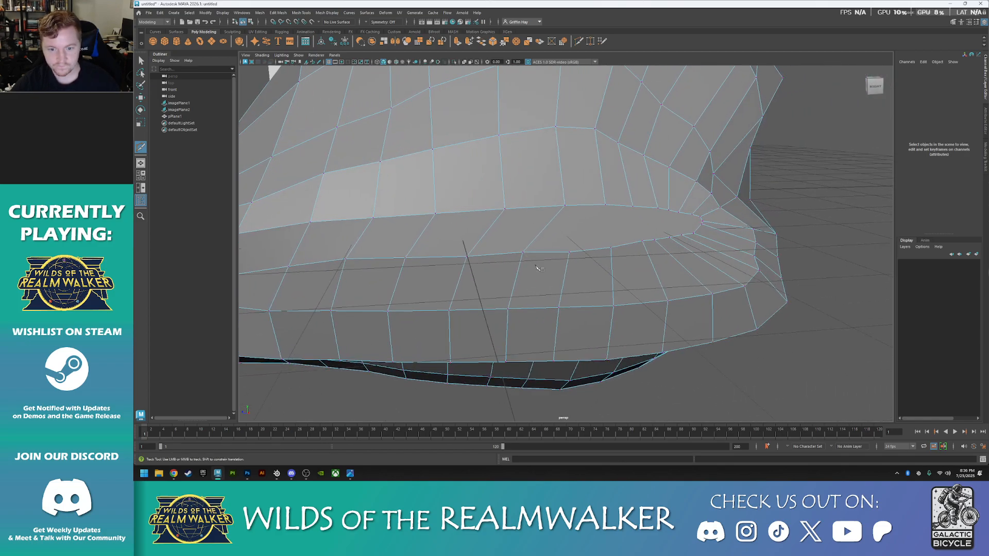
left_click(570, 253)
left_click(606, 206)
right_click(606, 206)
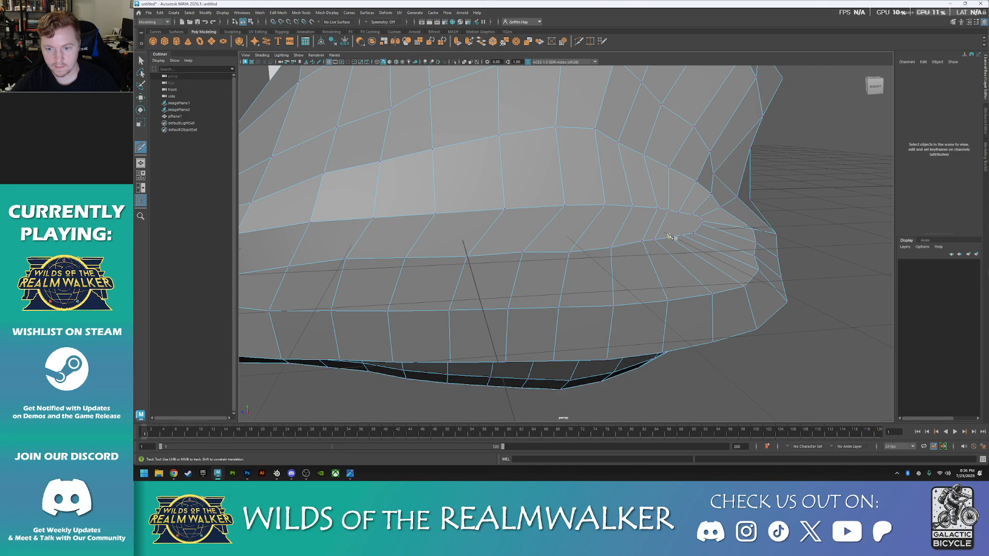
left_click(694, 234)
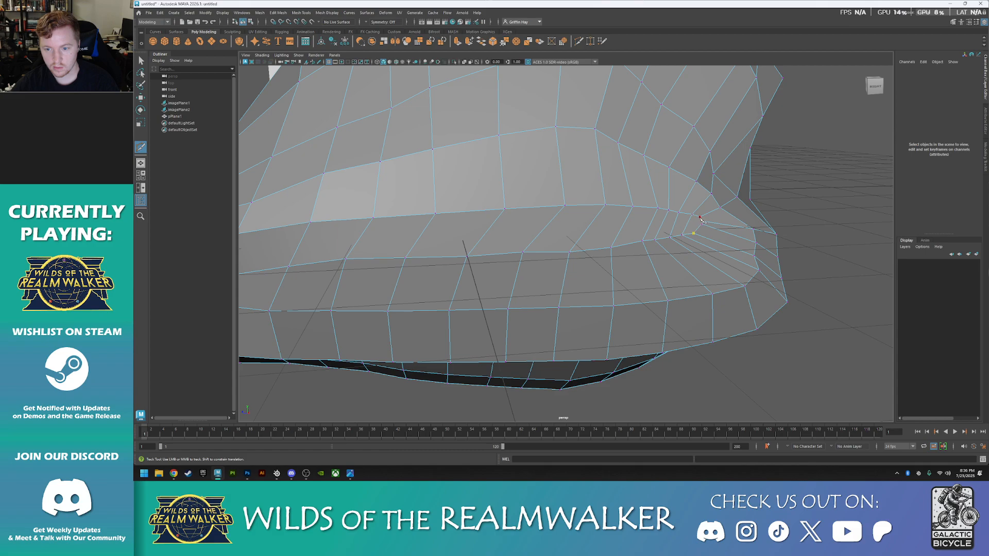
scroll(729, 270, "up", 5)
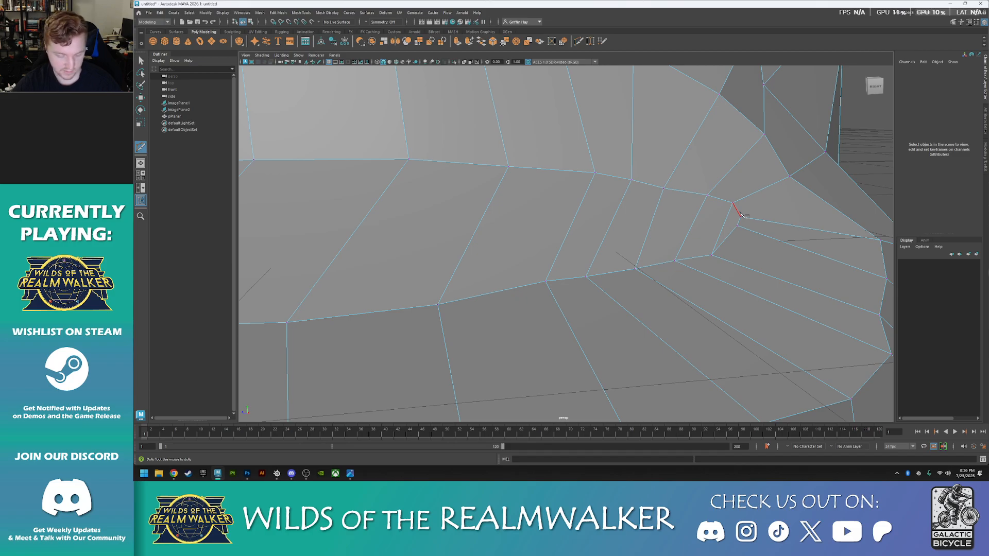
scroll(740, 229, "down", 10)
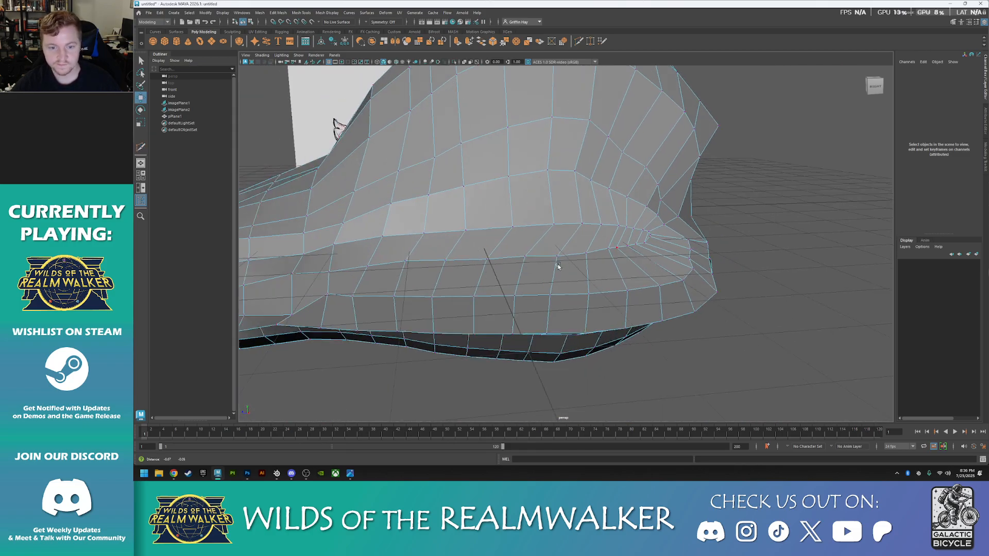
- Preview the body mesh smoothed and examine its flank and front from several angles
left_click_drag(559, 268, 617, 260, "alt")
scroll(618, 260, "down", 6)
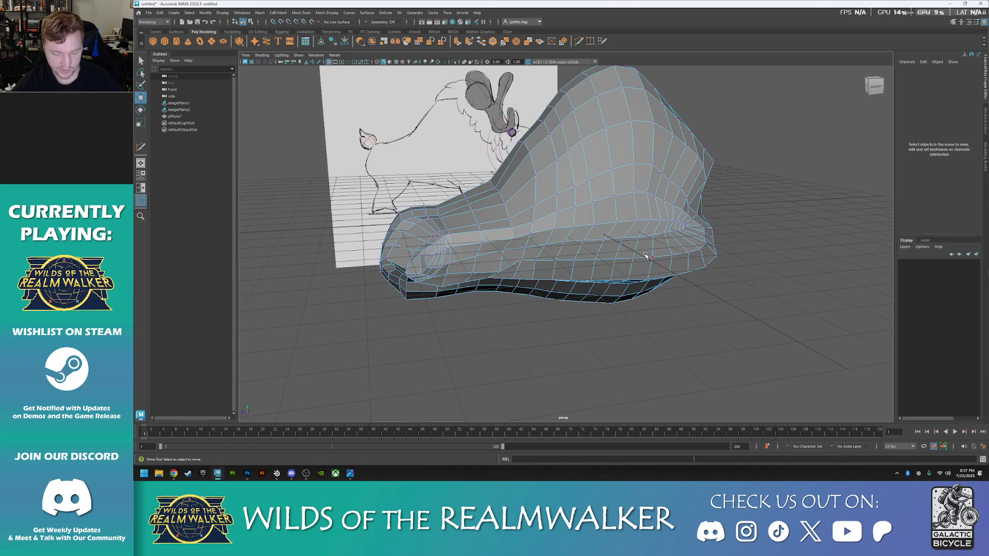
key("3")
right_click_drag(799, 205, 814, 195)
left_click(722, 303)
left_click_drag(719, 305, 652, 262, "alt")
right_click(699, 201)
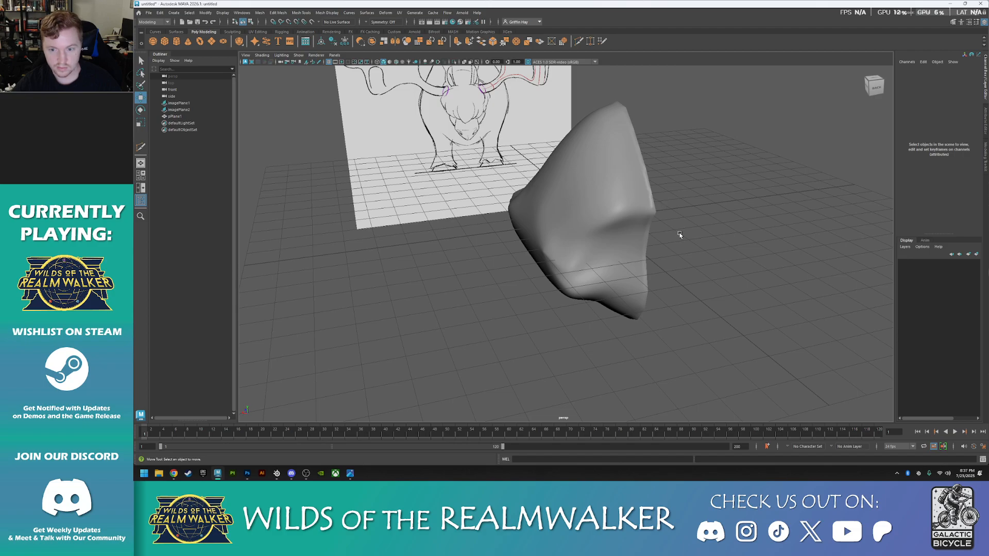
- Return the body to its unsmoothed display and examine the wireframe around the flank and the recessed front
left_click(641, 230)
key("1")
right_click(657, 255)
mouse_move(667, 247)
left_mouse_down("alt")
mouse_move(644, 262)
mouse_move(687, 253)
mouse_move(697, 262)
mouse_move(607, 311)
mouse_move(641, 307)
mouse_move(629, 324)
mouse_move(594, 315)
mouse_move(609, 337)
mouse_move(622, 198)
mouse_move(596, 204)
left_mouse_up("alt")
right_click(787, 194)
mouse_move(755, 187)
left_mouse_down("alt")
mouse_move(693, 267)
mouse_move(564, 231)
mouse_move(611, 248)
left_mouse_up("alt")
scroll(725, 224, "down", 5)
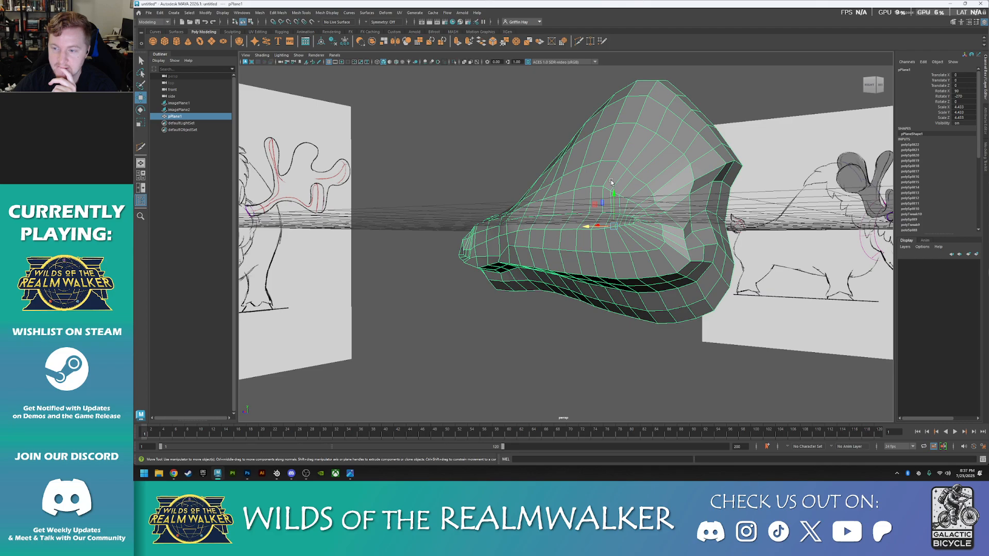
left_click_drag(722, 226, 670, 237, "alt")
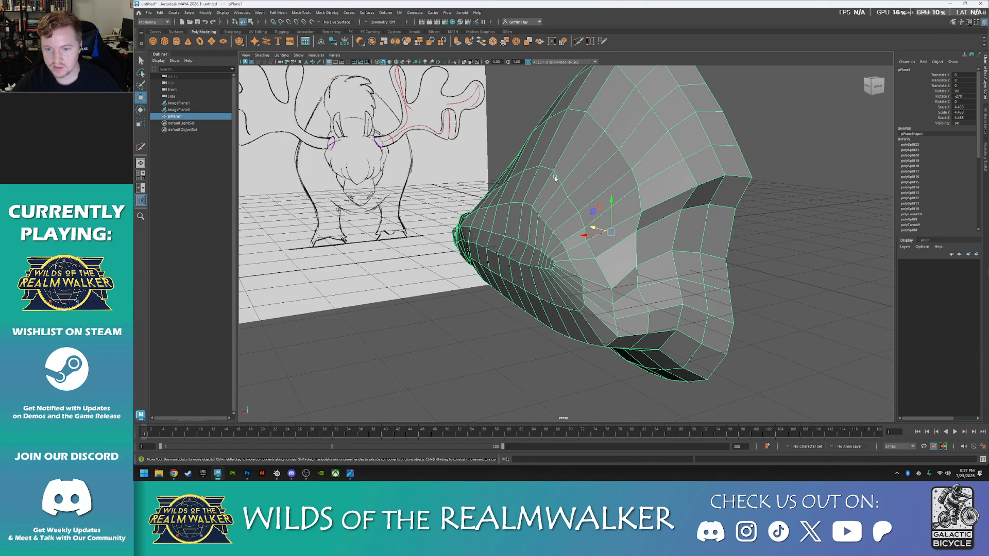
left_click_drag(726, 219, 673, 232, "alt")
left_click_drag(464, 226, 649, 203, "alt")
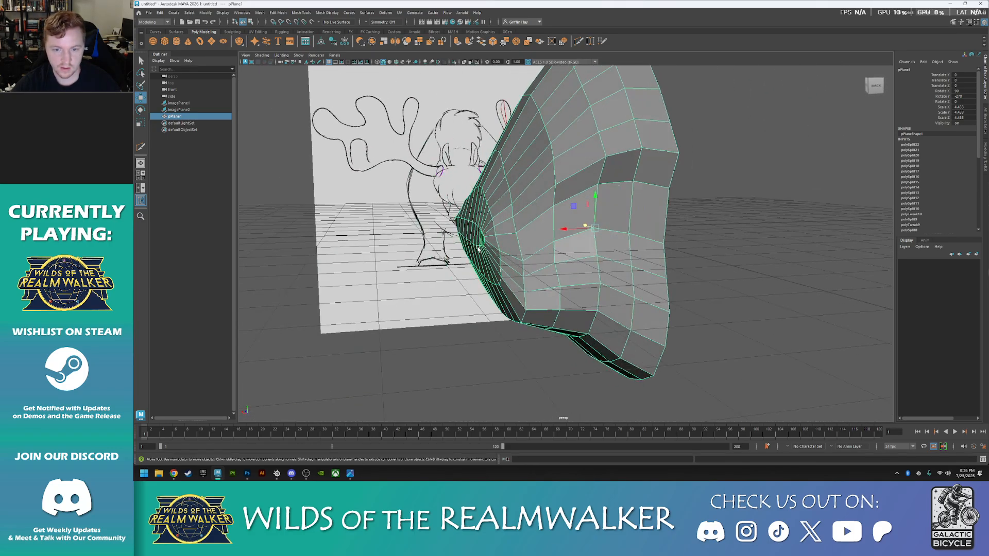
right_click(638, 205)
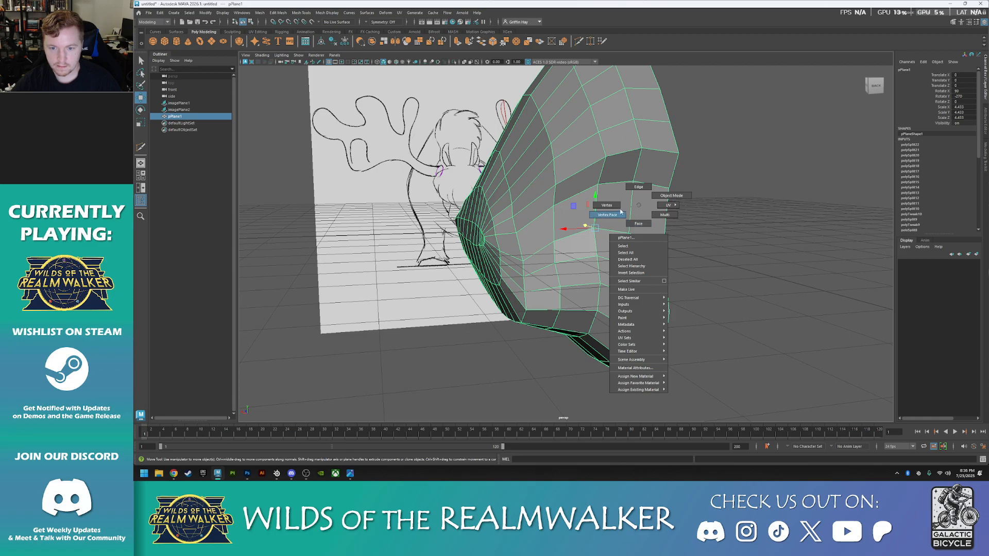
right_click_drag(637, 194, 637, 190)
left_click(630, 208)
left_click_drag(626, 209, 510, 302, "alt")
left_click(484, 250, "shift")
key("r")
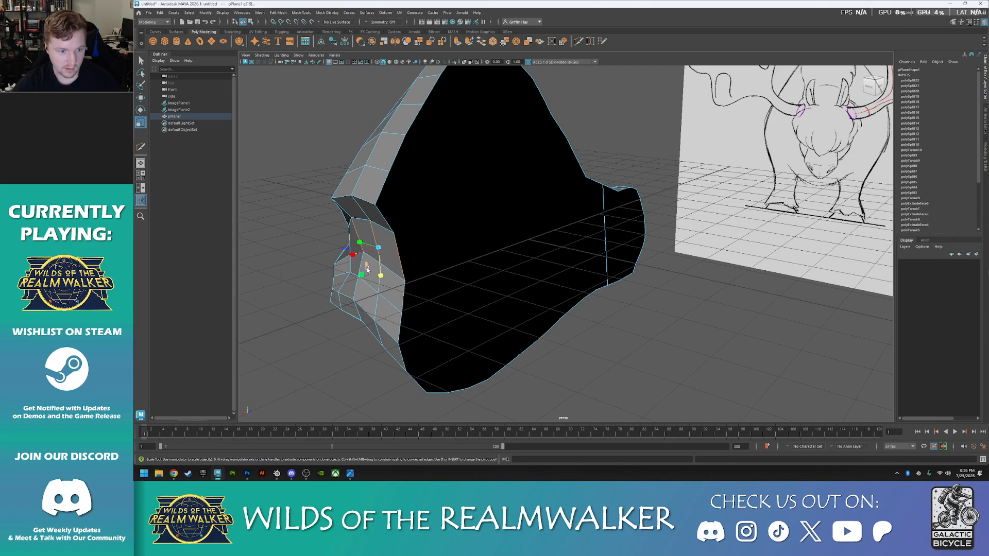
left_click_drag(420, 227, 566, 212, "alt")
right_click_drag(565, 211, 534, 211)
left_click_drag(533, 212, 561, 284, "alt")
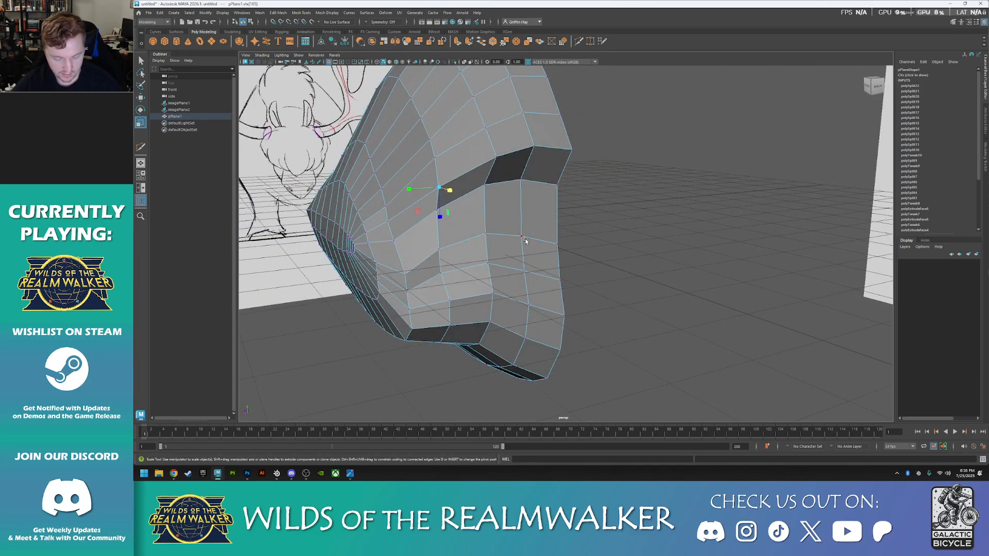
- Extrude the six faces at the body's front centre forward and lower the extruded end to start the neck
key("w")
right_click_drag(534, 210, 527, 229)
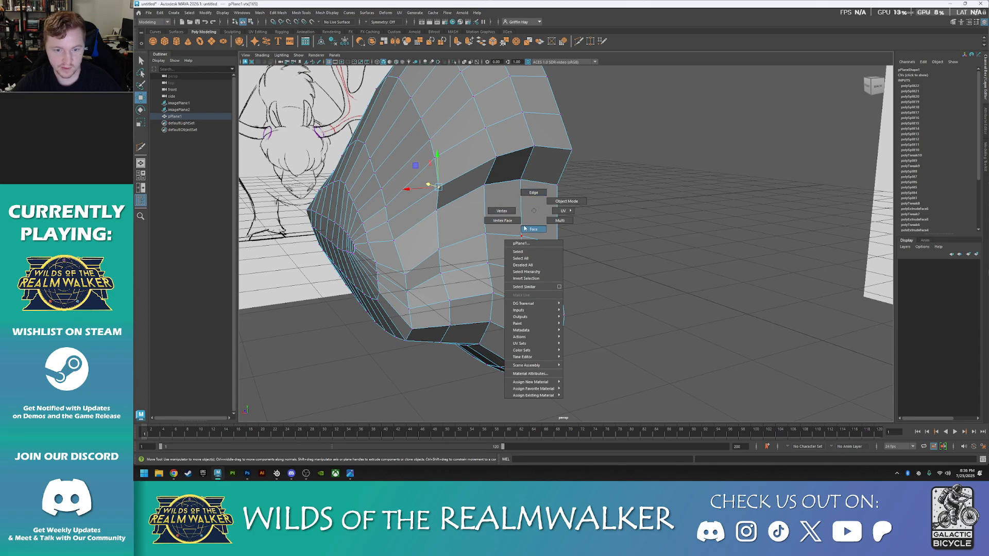
right_click_drag(525, 227, 527, 229)
left_click(530, 221)
left_click(500, 211, "shift")
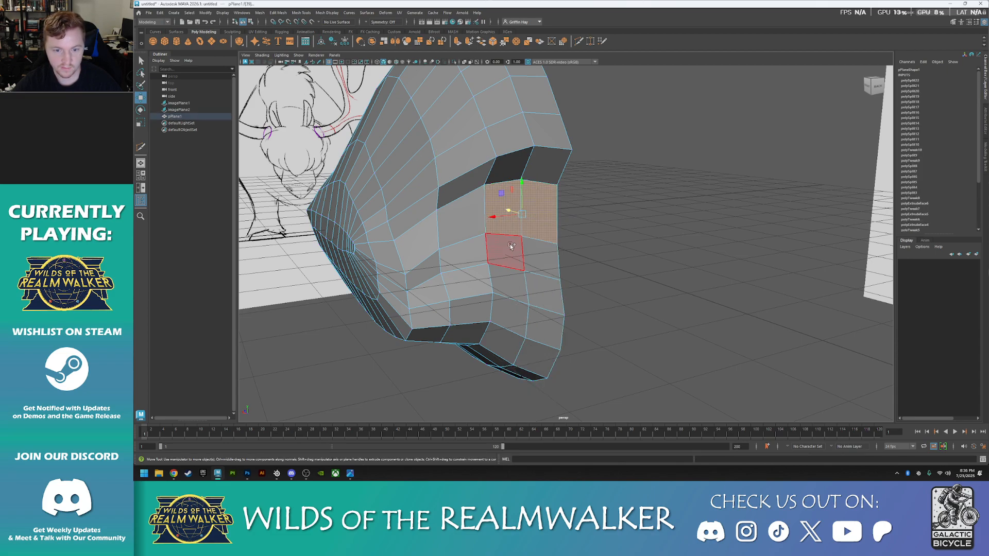
left_click(508, 248, "shift")
left_click(538, 254, "shift")
left_click(543, 174, "shift")
left_click(500, 173, "shift")
left_click_drag(502, 203, 634, 235, "alt")
middle_click_drag(634, 235, 517, 258, "alt")
left_click_drag(517, 259, 471, 271, "alt")
key("ctrl+e")
left_click_drag(479, 235, 548, 237)
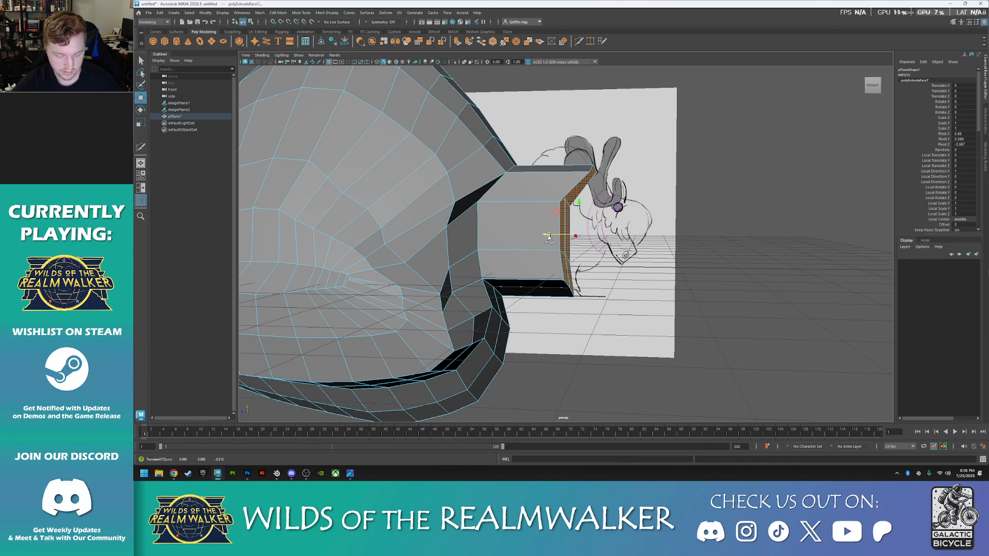
left_click_drag(577, 205, 529, 302)
- Delete the neck extrusion's inner side faces along the open centre plane of the half body
left_click(541, 192)
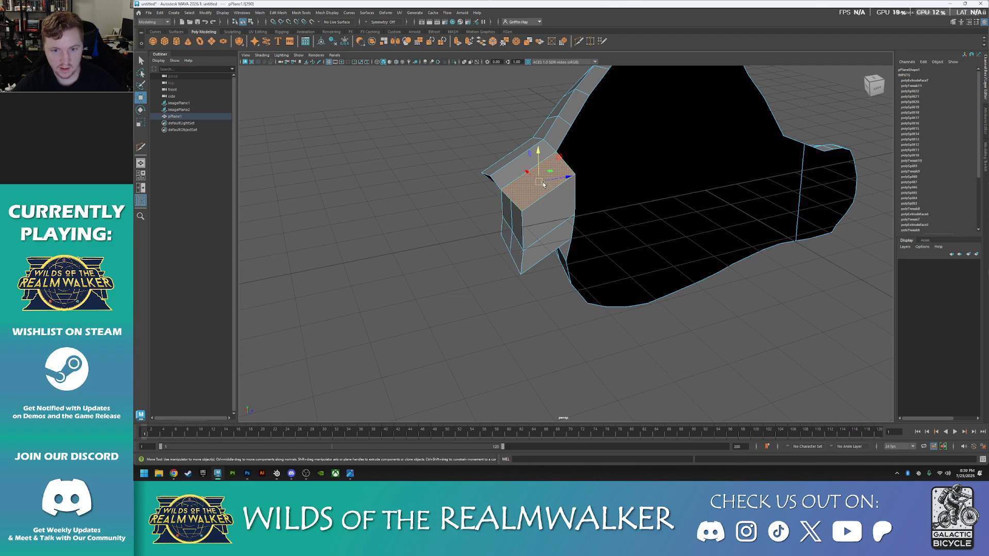
left_click_drag(563, 196, 530, 180, "alt")
left_click(593, 243, "shift")
left_click(602, 265, "shift")
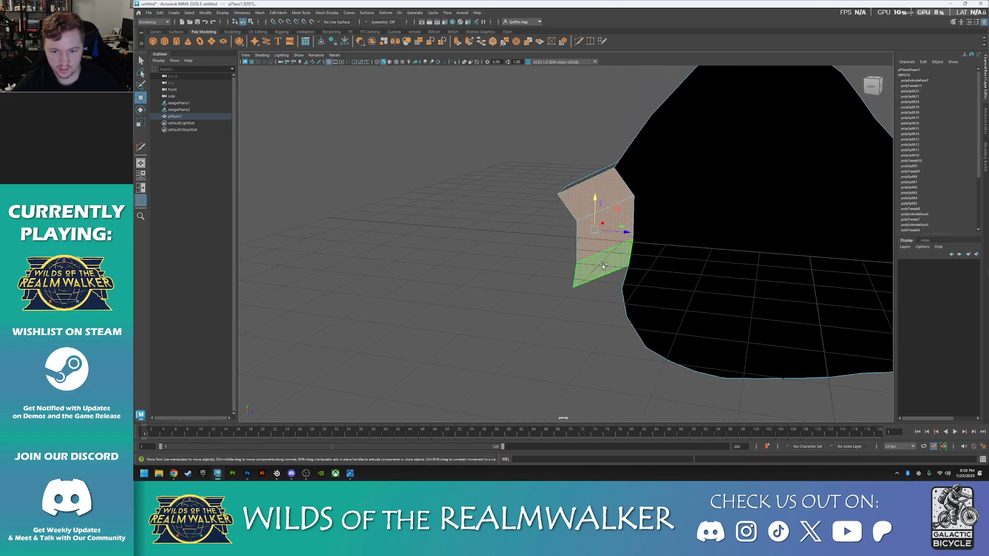
key("Delete")
left_click_drag(619, 286, 479, 248, "alt")
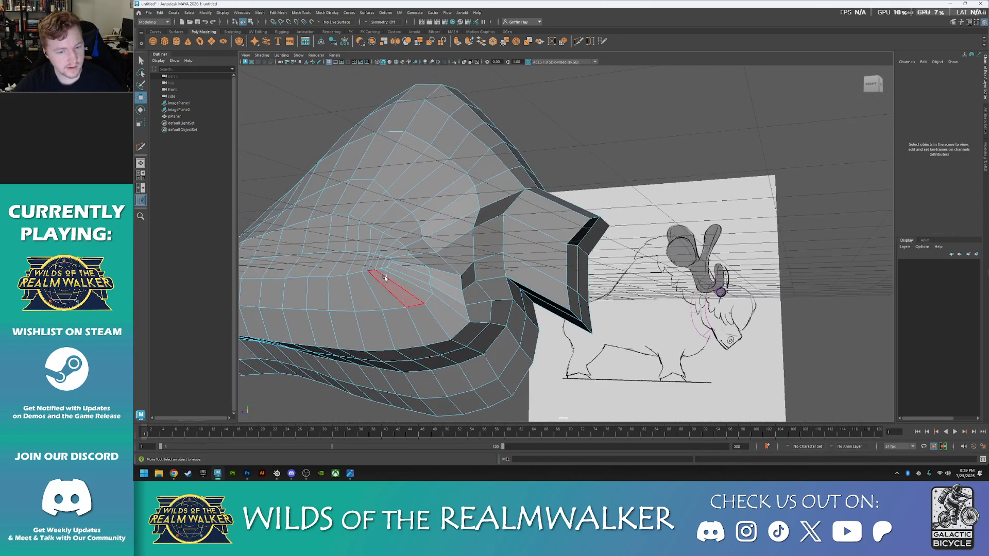
- Turn off soft selection and reposition the shoulder vertices just above and behind the upper corner of the neck base
left_click_drag(438, 288, 526, 291, "alt")
right_click_drag(550, 228, 521, 228)
left_click(547, 225)
mouse_move(527, 203)
left_mouse_down()
mouse_move(505, 270)
mouse_move(527, 280)
left_mouse_up()
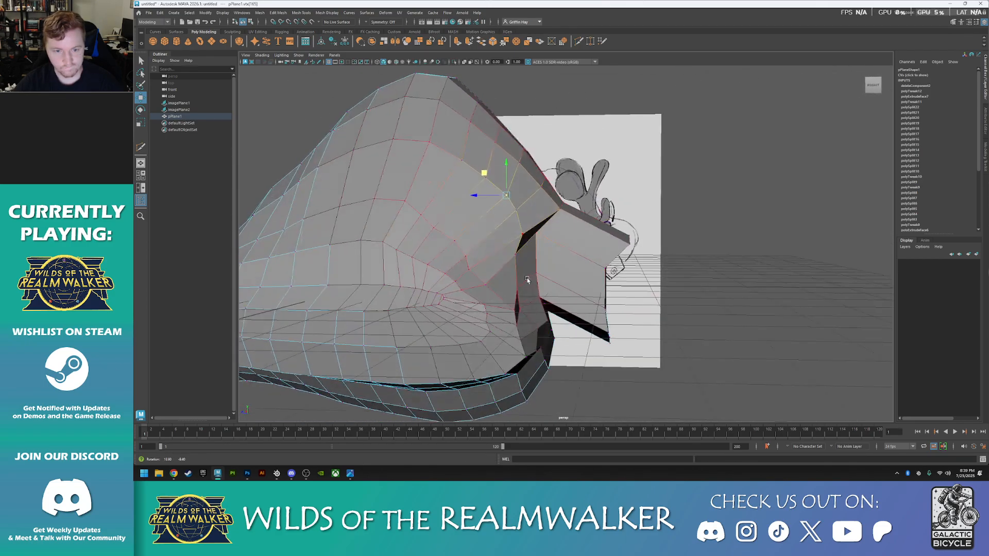
key("b")
left_click_drag(720, 190, 565, 225)
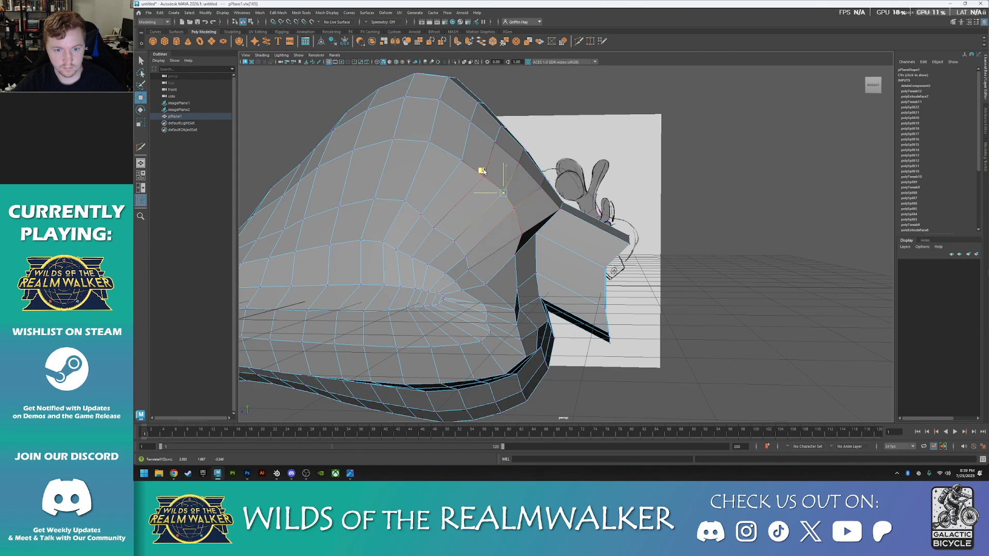
left_click(520, 231)
left_click_drag(497, 211, 462, 266)
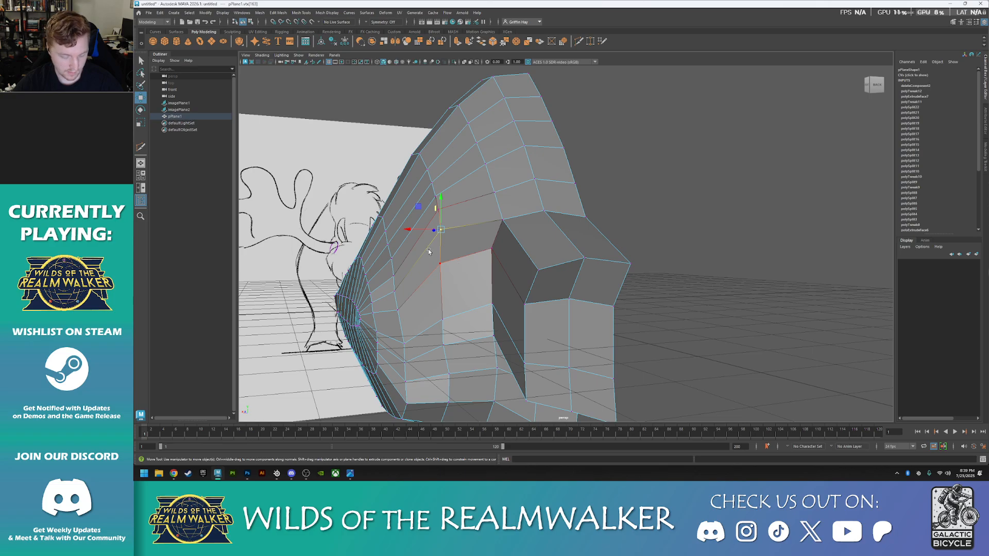
- Nudge the neighbouring shoulder vertices beside the neck base to even out their spacing
left_click_drag(425, 223, 441, 291, "alt")
left_click(462, 272)
left_click(468, 251)
mouse_move(442, 258)
left_mouse_down()
mouse_move(462, 254)
mouse_move(449, 258)
left_mouse_up()
mouse_move(474, 224)
left_mouse_down()
mouse_move(497, 259)
mouse_move(529, 257)
mouse_move(467, 265)
mouse_move(451, 222)
mouse_move(420, 253)
mouse_move(405, 198)
left_mouse_up()
left_click(431, 213)
left_click(425, 193)
- Examine the chest corner and underside from several angles and compare the body with the side reference's leg positions
left_click_drag(448, 236, 592, 309, "alt")
left_click(621, 304)
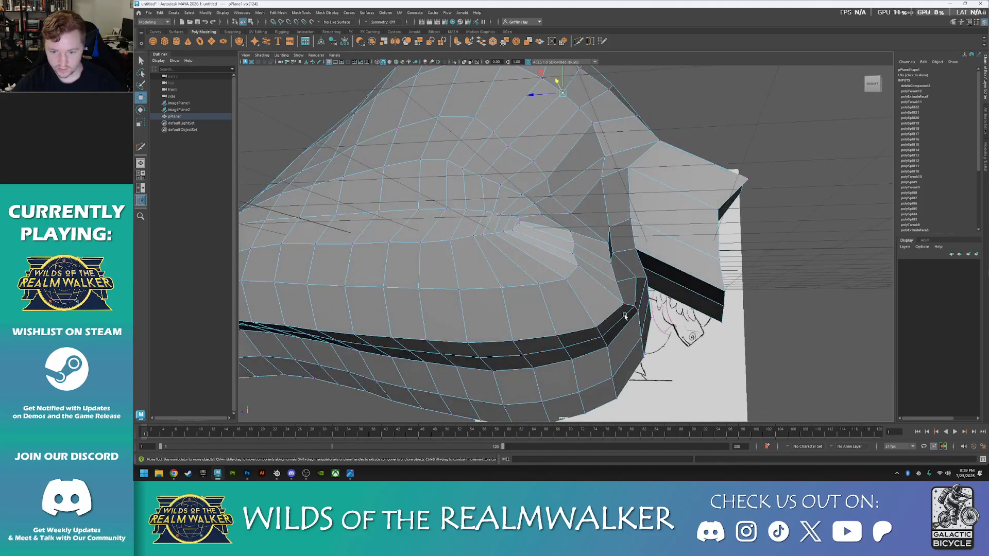
left_click_drag(713, 344, 681, 318, "alt")
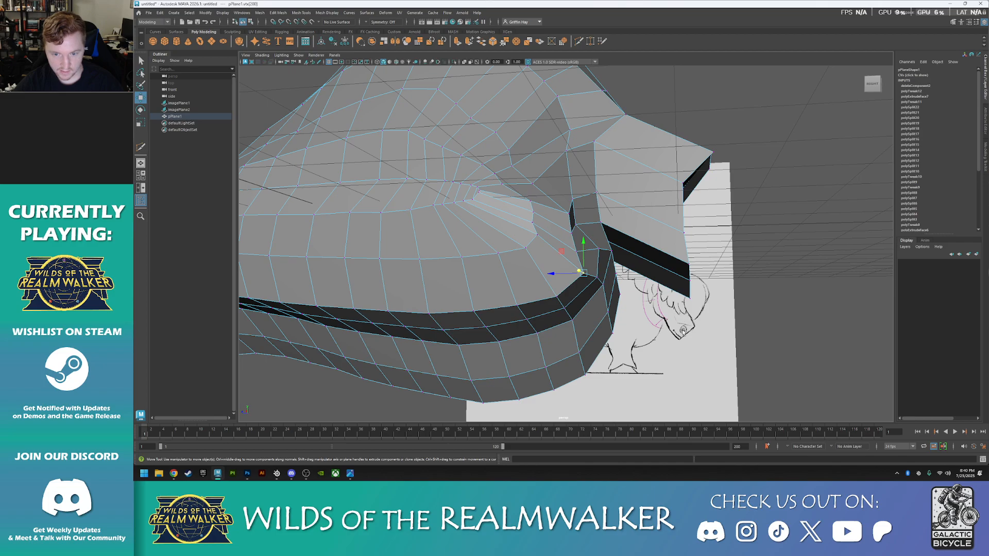
left_click_drag(656, 332, 574, 330, "alt")
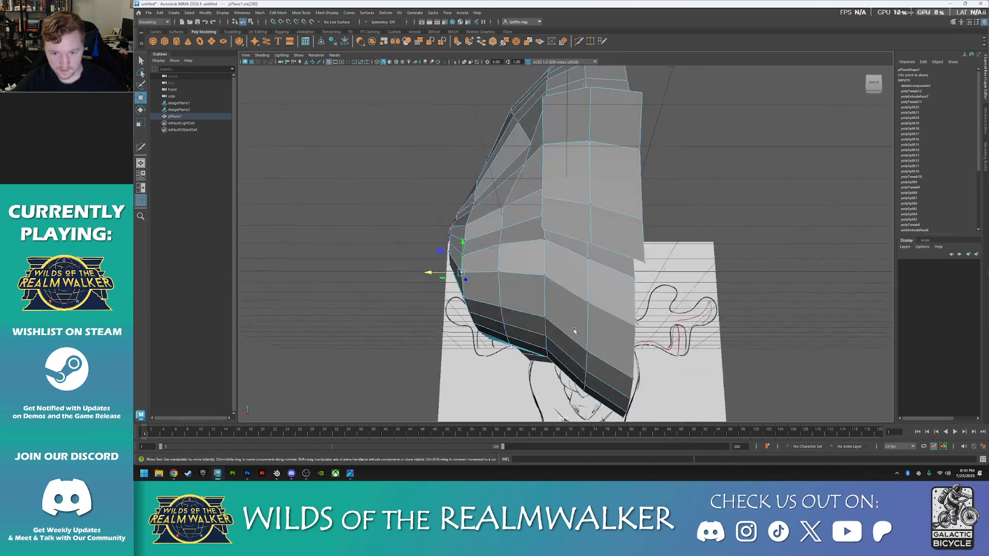
left_click_drag(602, 370, 598, 284, "alt")
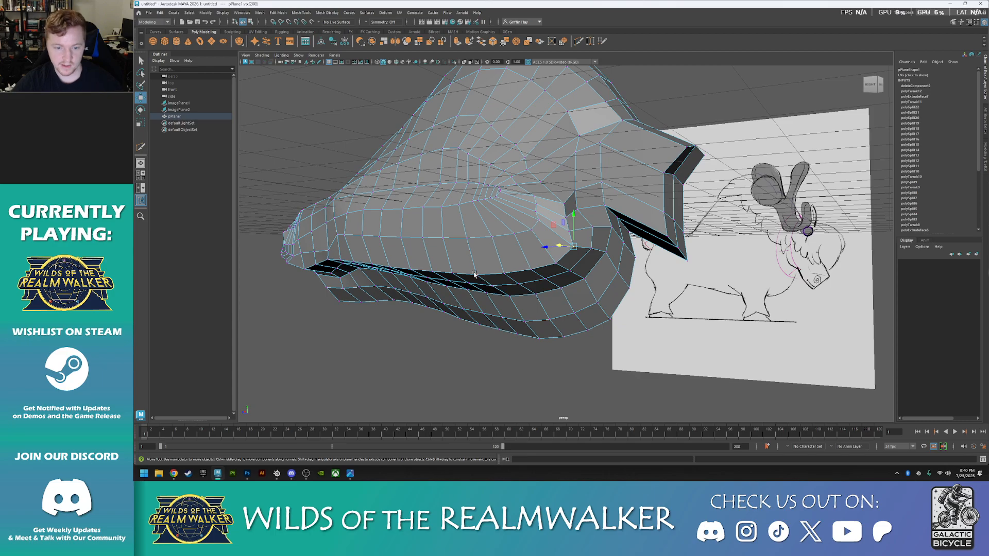
left_click_drag(491, 284, 565, 281, "alt")
key("space")
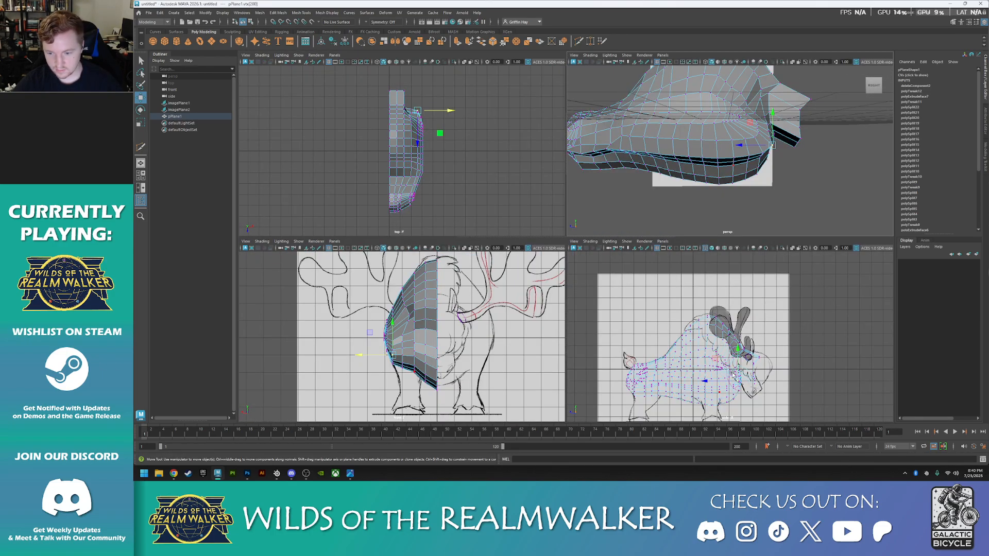
key("space")
middle_click_drag(648, 382, 713, 307, "alt")
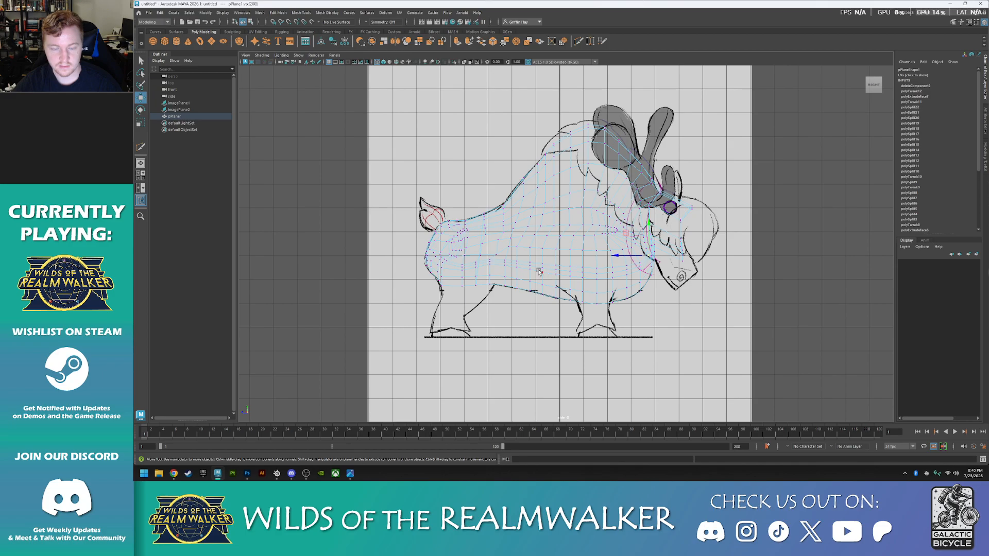
key("space")
key("space")
left_click_drag(719, 242, 644, 278, "alt")
key("space")
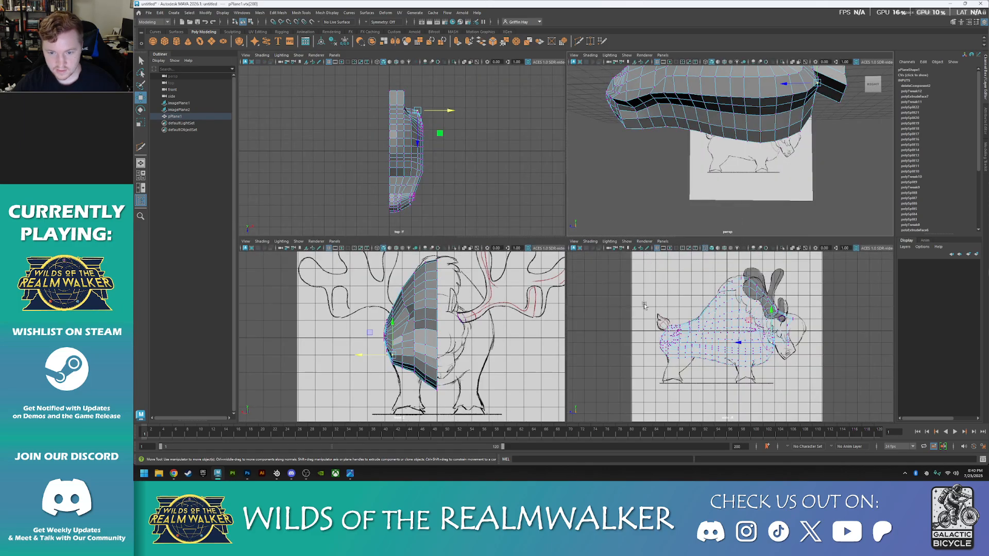
key("space")
scroll(623, 345, "up", 2)
scroll(620, 337, "up", 1)
- Extrude the four underside faces above the reference's front leg downward and flatten the extruded end
right_click(769, 304)
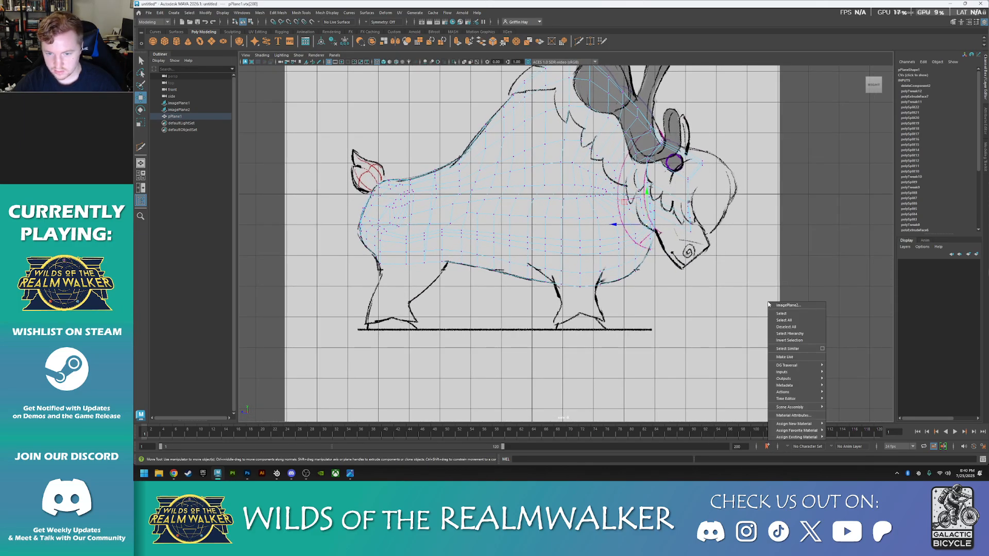
right_click_drag(783, 266, 782, 283)
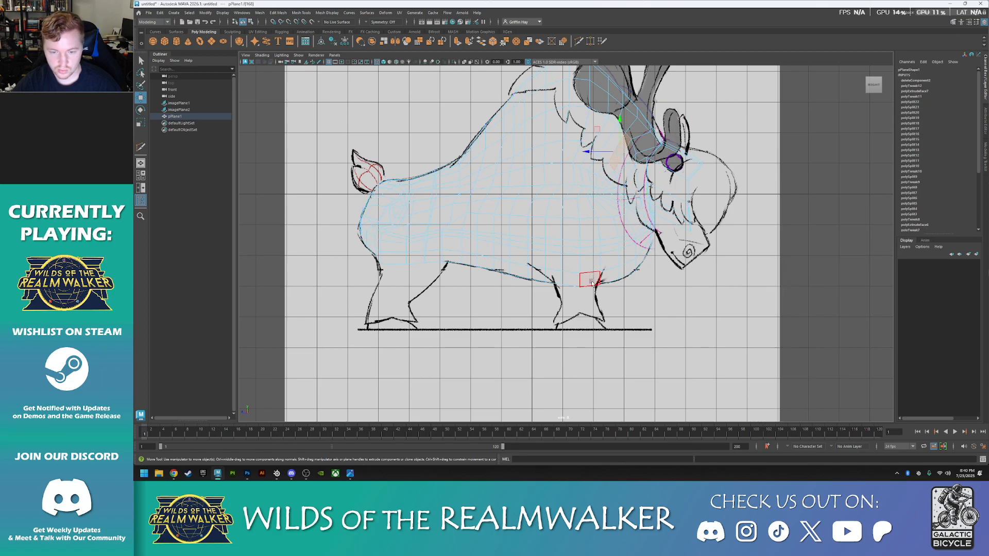
left_click(570, 281, "shift")
left_click(571, 265, "shift")
key("space")
key("space")
left_click_drag(704, 200, 651, 245, "alt")
left_click(629, 149)
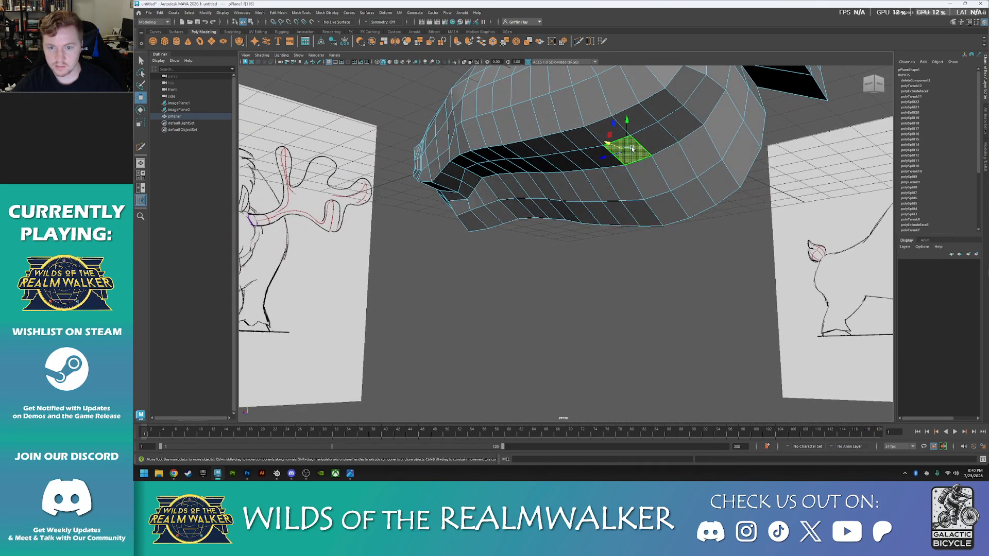
left_click(599, 153, "shift")
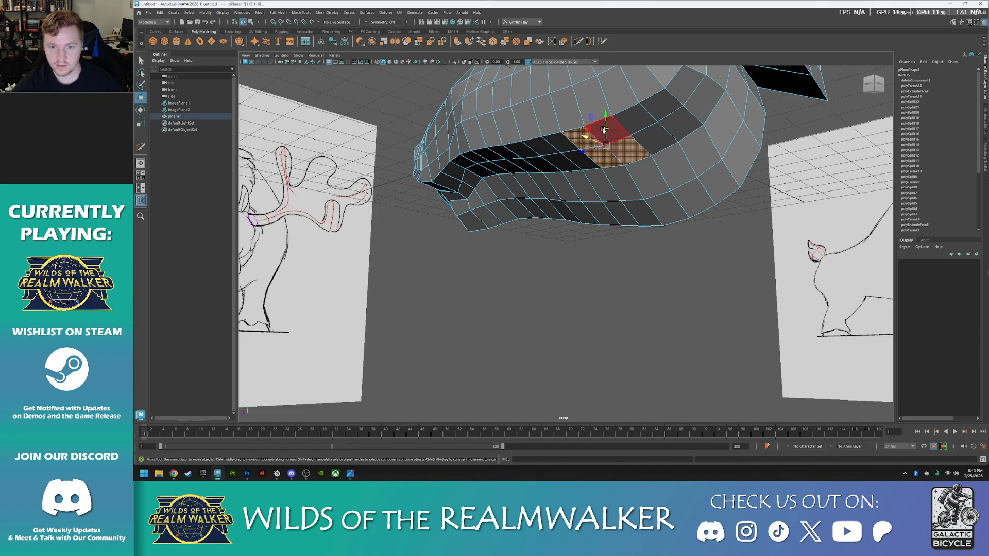
left_click_drag(617, 133, 634, 218, "alt")
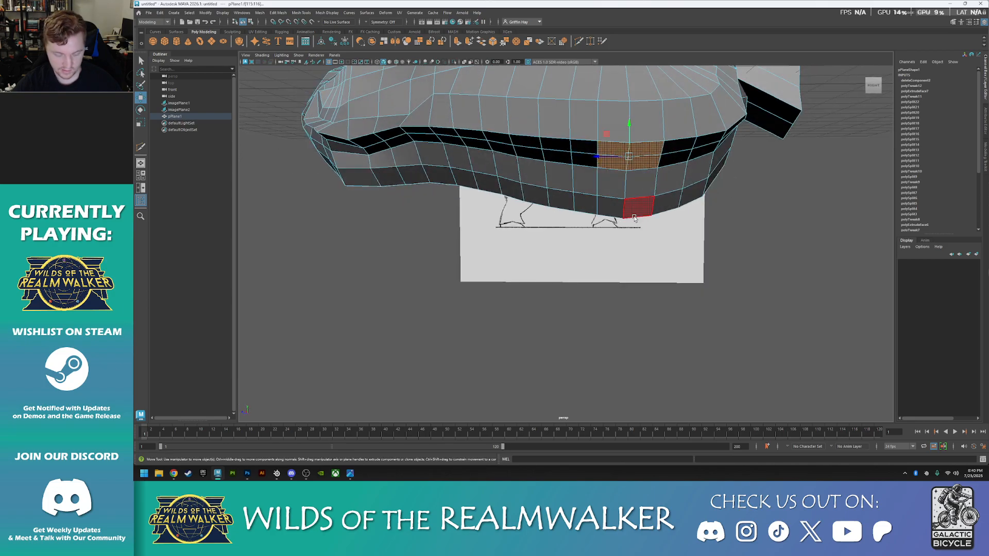
left_click_drag(631, 128, 627, 229, "shift")
left_click_drag(643, 264, 601, 296, "alt")
key("r")
key("w")
- Try narrowing the front leg's lower end and lowering it, checking it against the side reference
left_click_drag(585, 338, 549, 168, "alt")
key("r")
mouse_move(557, 278)
left_mouse_down("alt")
mouse_move(543, 278)
mouse_move(509, 230)
mouse_move(510, 237)
mouse_move(546, 221)
mouse_move(534, 258)
mouse_move(542, 261)
left_mouse_up("alt")
key("w")
left_click_drag(578, 159, 582, 289)
key("space")
middle_click_drag(746, 385, 705, 315, "alt")
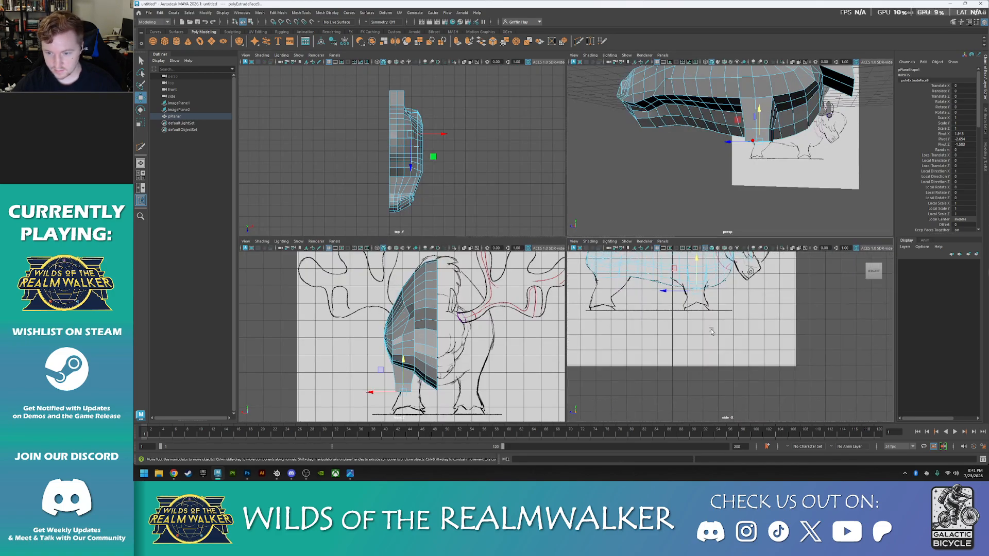
key("space")
middle_click_drag(747, 241, 820, 296, "alt")
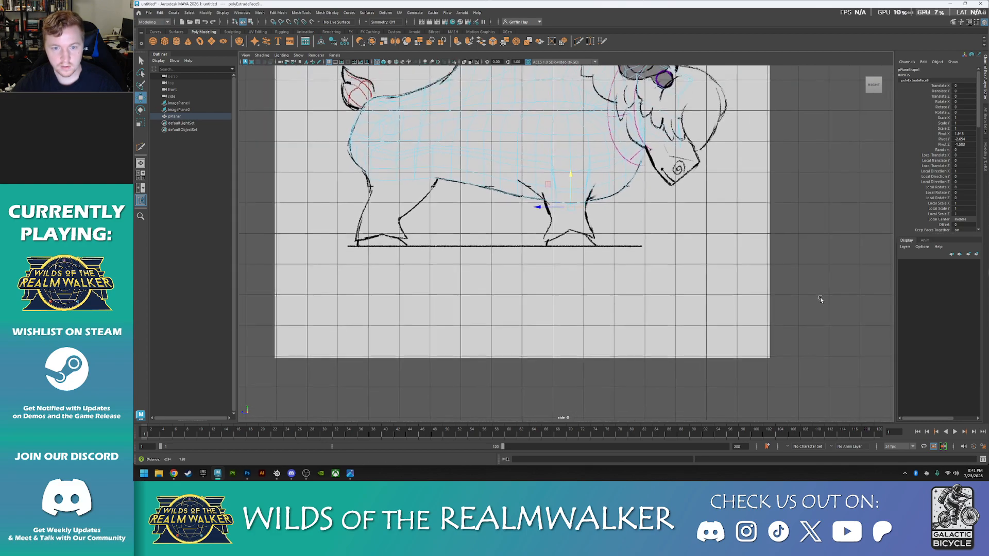
- Undo the front leg end's narrowing and lowering, returning to the short straight extrusion
middle_click_drag(570, 176, 572, 179)
key("ctrl+z")
scroll(570, 227, "up", 2)
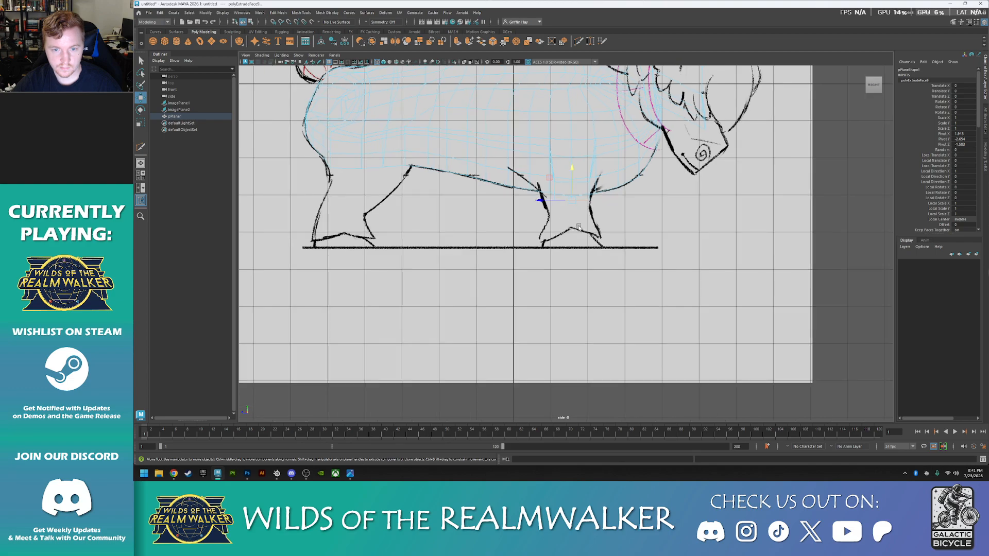
key("ctrl+z")
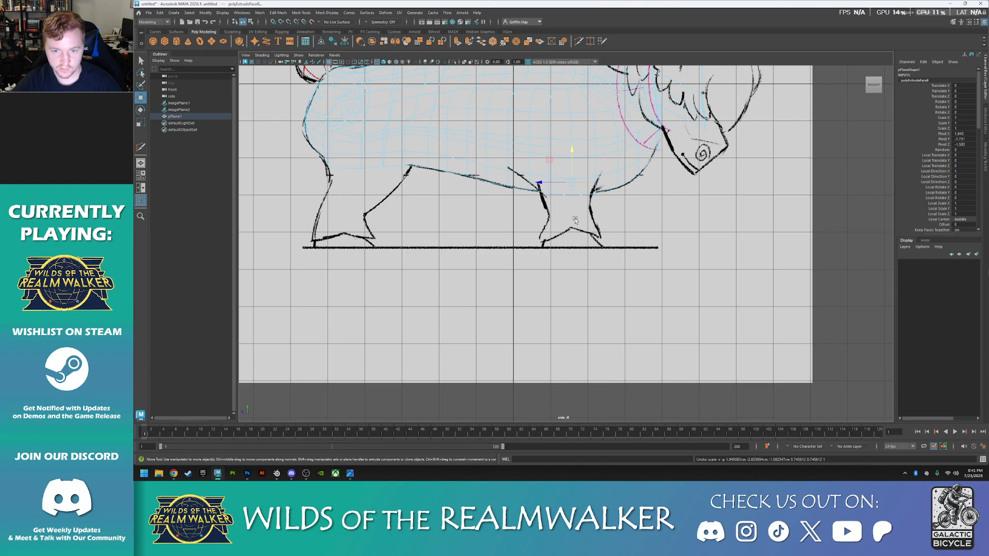
left_click_drag(572, 153, 573, 152)
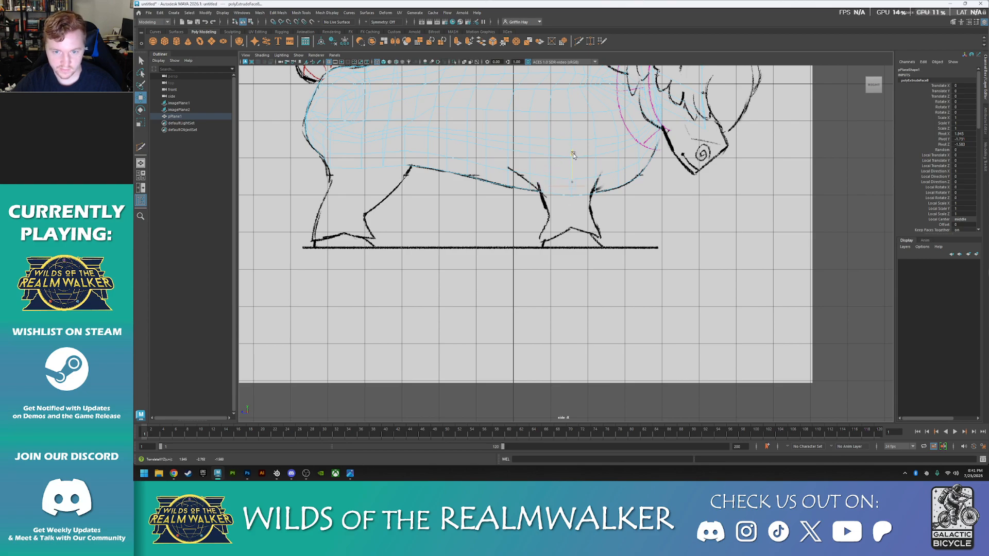
key("ctrl+z")
key("space")
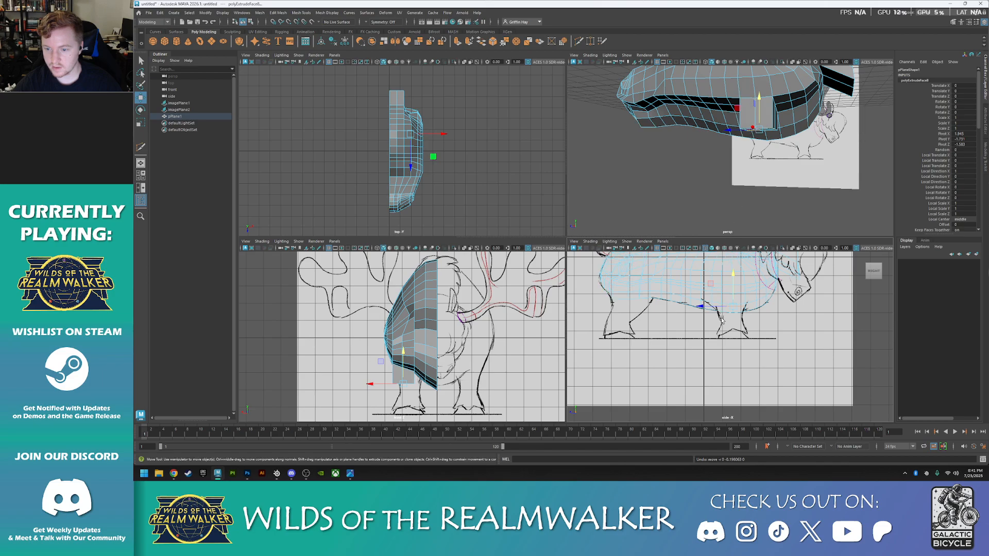
- Lower the front leg's end faces to lengthen the leg down to the ankle
left_click_drag(823, 153, 698, 188, "alt")
scroll(692, 195, "up", 5)
left_click(710, 147)
- Try scaling the ankle faces along one direction and extruding a foot segment down to the ground line
key("r")
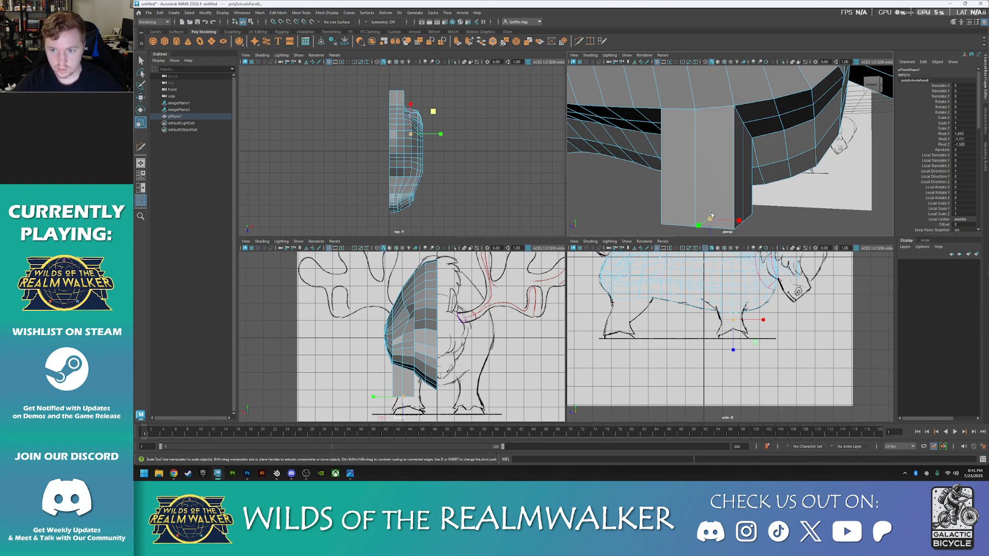
left_click_drag(730, 223, 710, 191)
key("w")
middle_click_drag(742, 210, 745, 125, "alt")
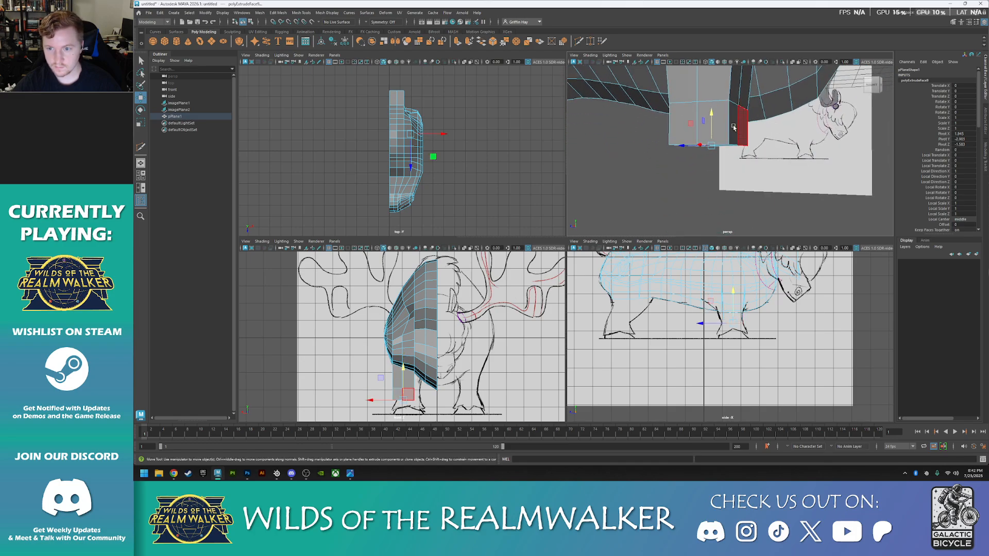
left_click_drag(712, 113, 714, 157, "shift")
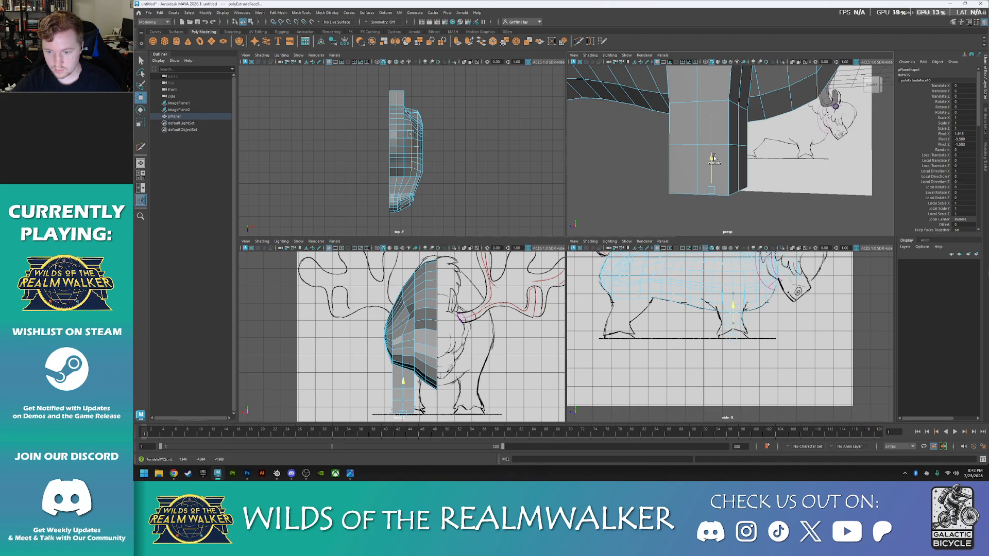
key("r")
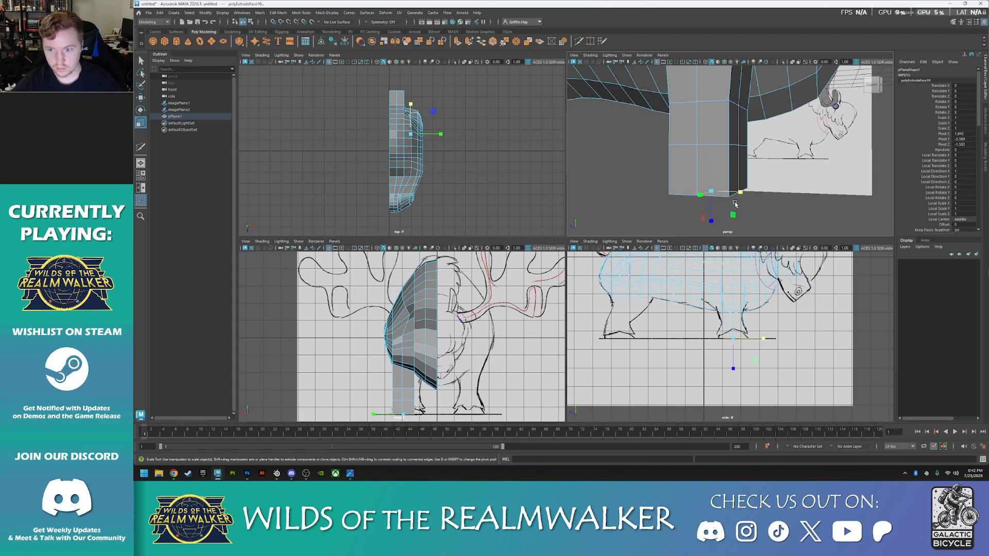
- Undo the foot extrusion and the ankle scaling, back to the lengthened straight leg
key("ctrl+z")
key("ctrl+z")
key("ctrl+z")
key("ctrl+z")
key("ctrl+z")
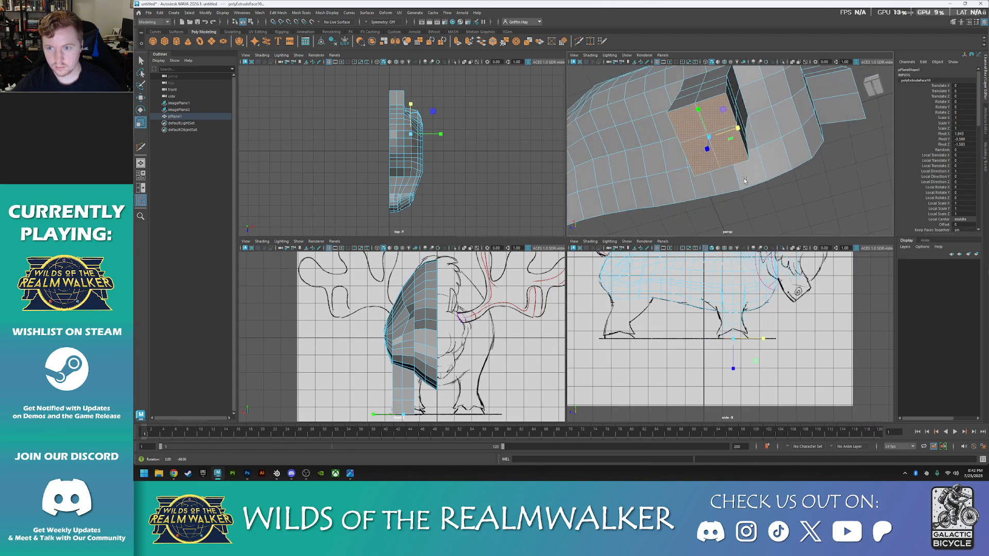
key("ctrl+z")
key("ctrl+z")
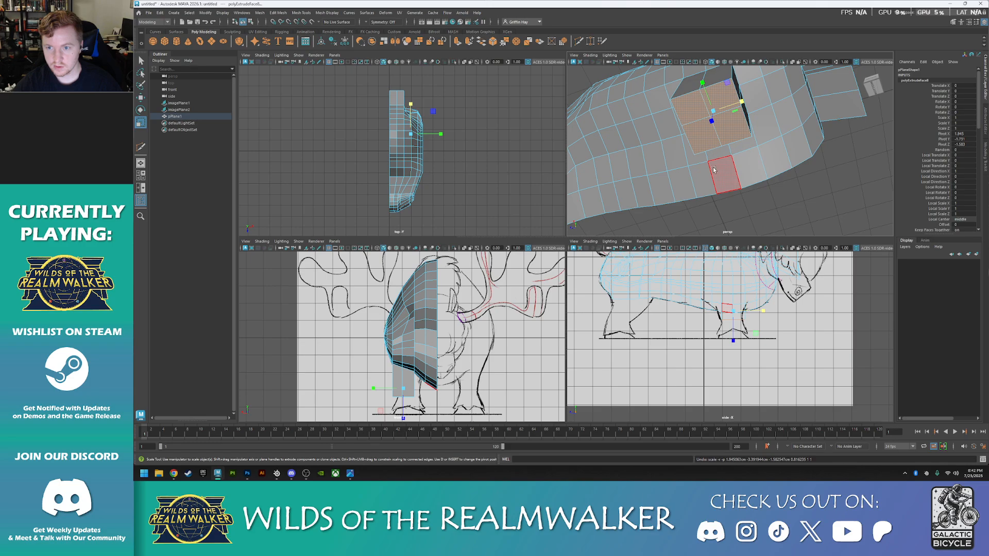
- Scale the leg's end faces inward to taper it to the ankle and extrude them down to the ground line
left_click_drag(727, 84, 726, 87)
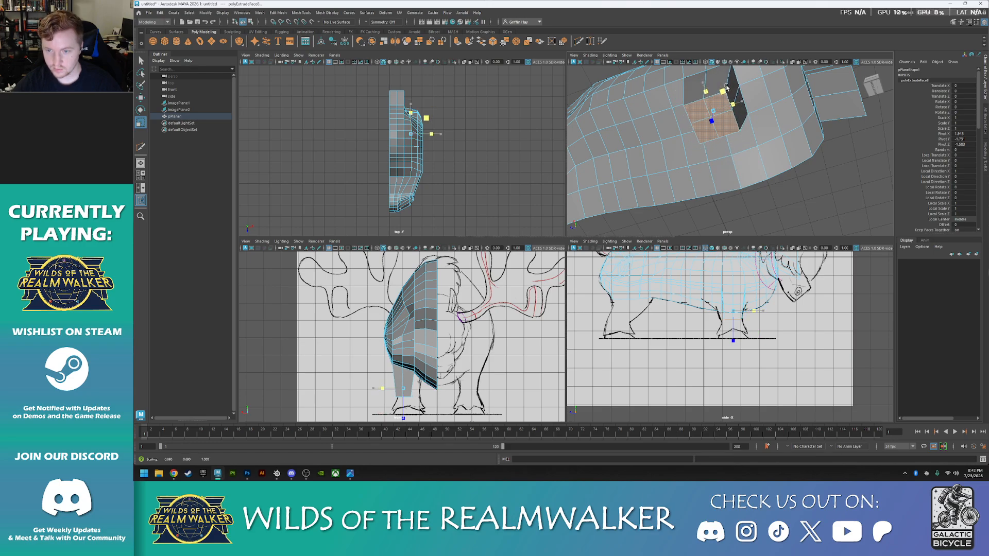
mouse_move(718, 122)
left_mouse_down("alt")
mouse_move(716, 99)
mouse_move(717, 110)
left_mouse_up("alt")
key("w")
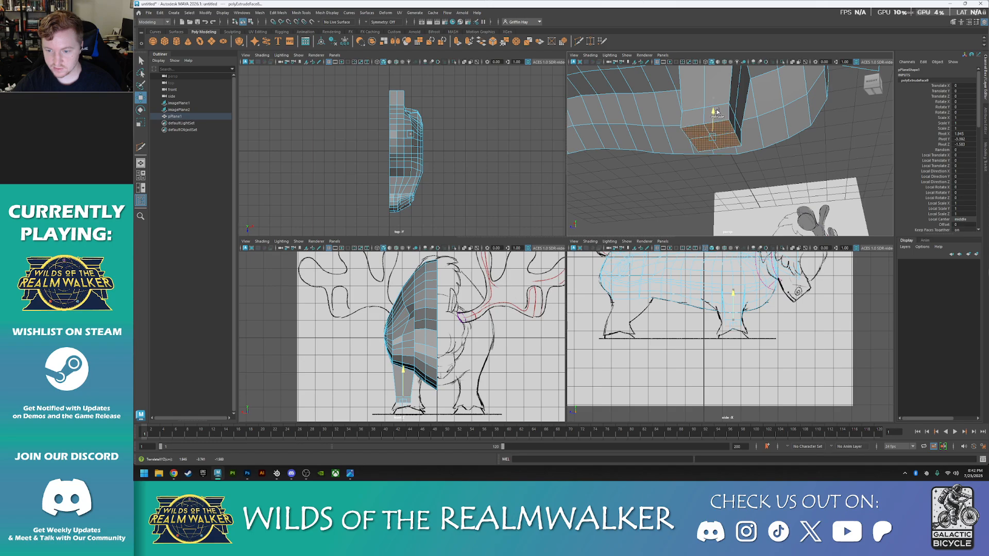
key("ctrl+e")
left_click_drag(716, 111, 712, 141)
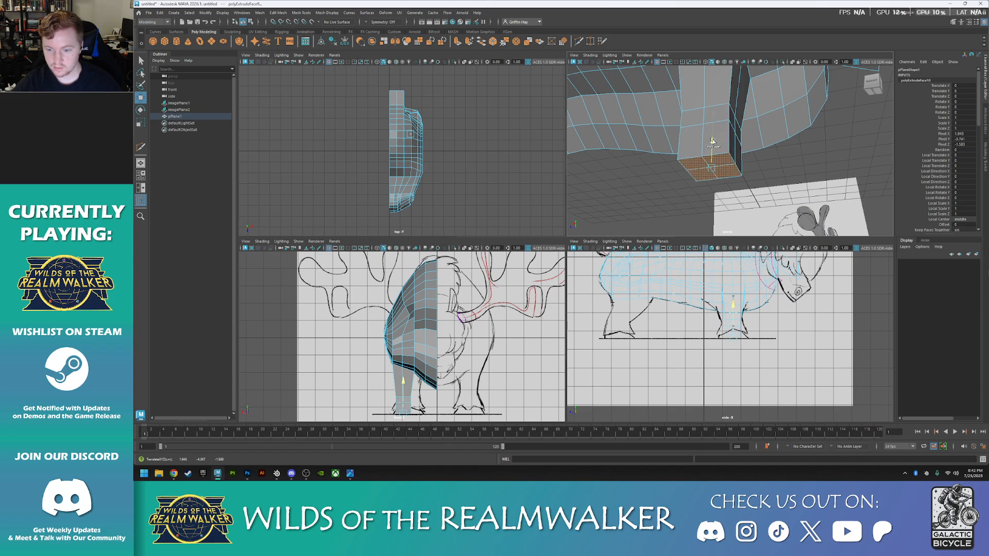
- Scale the leg's bottom faces outward to flare the foot like the reference hoof
key("ctrl+e")
key("r")
mouse_move(726, 155)
left_mouse_down()
mouse_move(736, 152)
mouse_move(732, 192)
mouse_move(726, 145)
left_mouse_up()
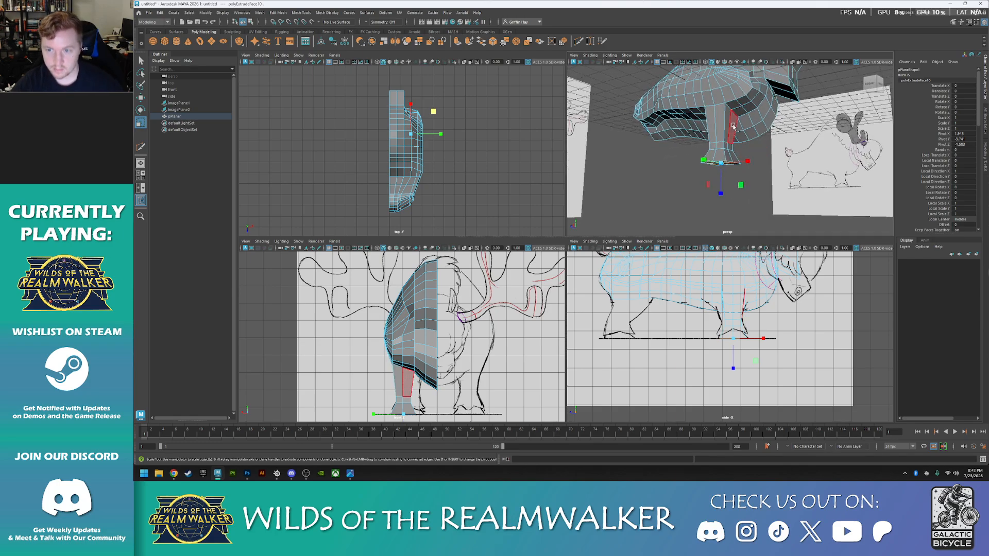
- Switch to edge selection and select the edges along the top of the front leg where it joins the body
scroll(749, 105, "up", 4)
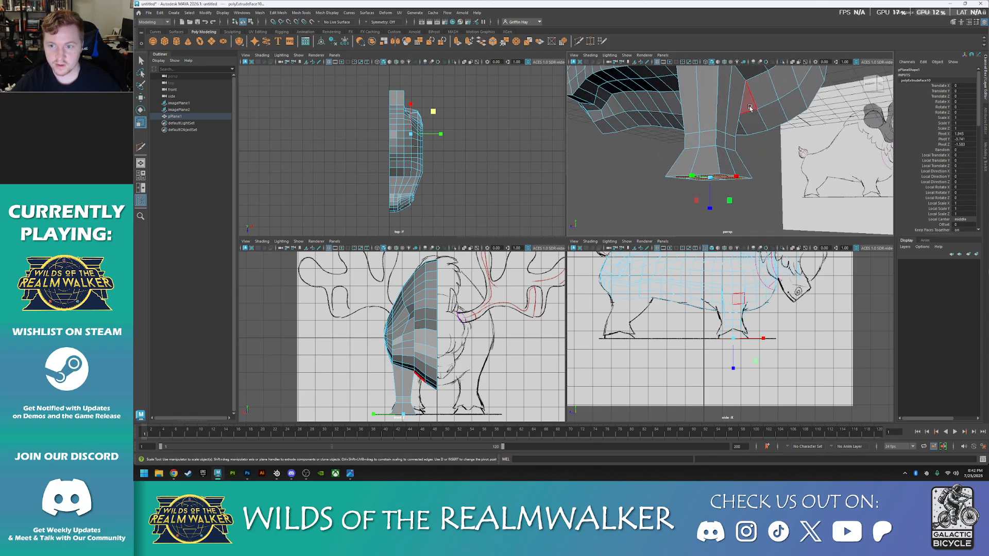
middle_click_drag(750, 103, 720, 164, "alt")
left_click_drag(720, 164, 691, 123, "alt")
scroll(690, 124, "up", 3)
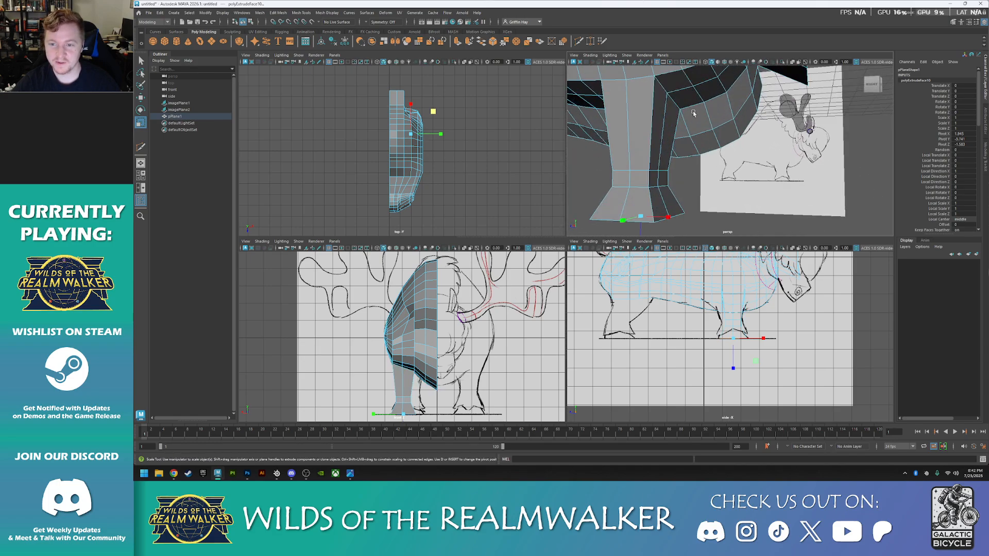
right_click(669, 85)
right_click_drag(666, 96, 670, 67)
left_click(679, 99)
left_click(675, 97, "shift")
left_click_drag(628, 118, 699, 114, "alt")
left_click(658, 80, "shift")
middle_click_drag(657, 82, 660, 124, "alt")
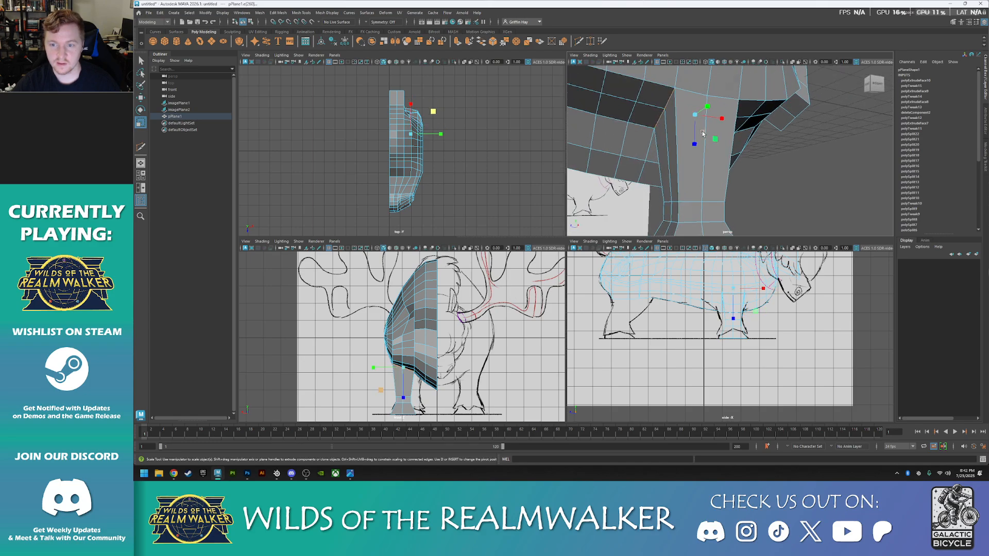
- Add the remaining inner edge and lower the selected edges at the top of the front leg
key("w")
left_click_drag(695, 86, 694, 106)
key("ctrl+z")
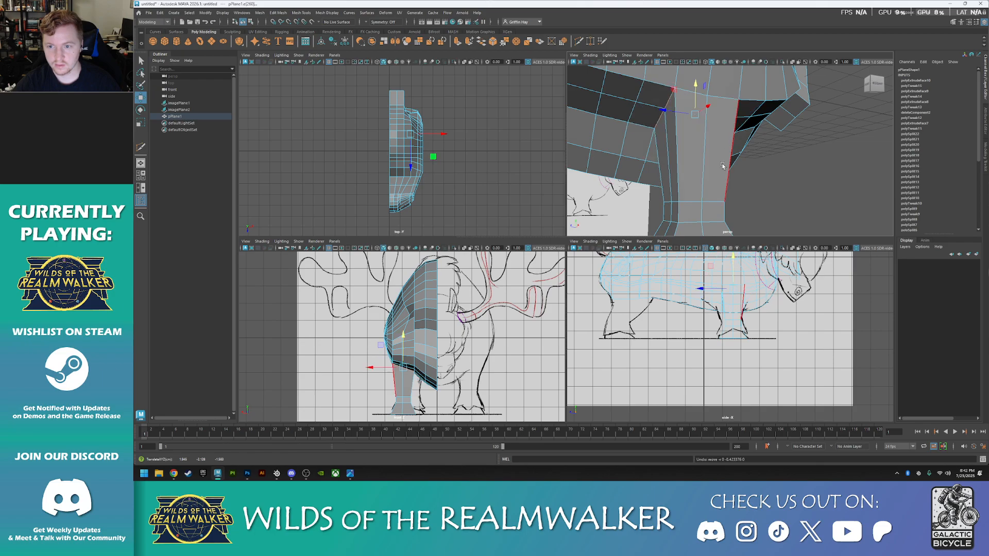
left_click_drag(683, 98, 772, 106, "alt")
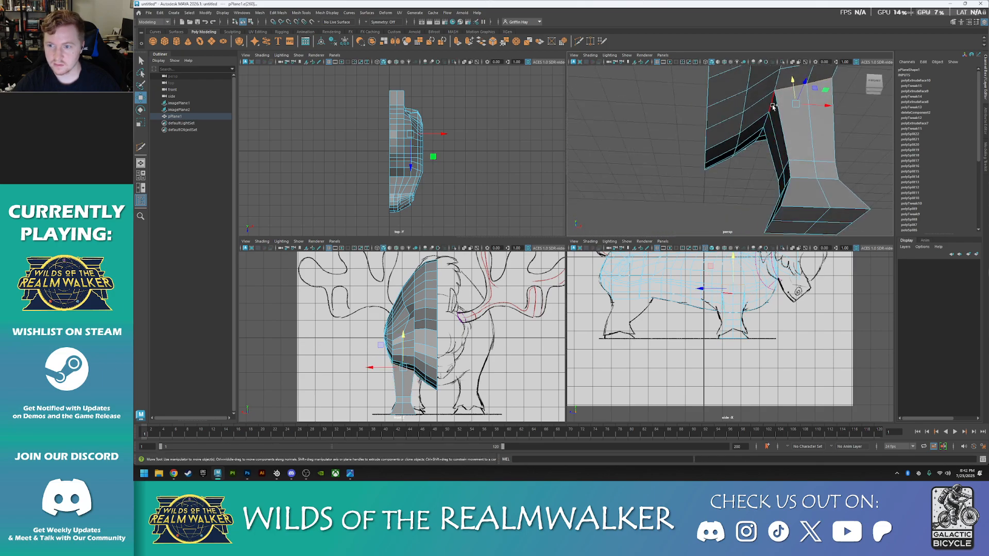
left_click(768, 109)
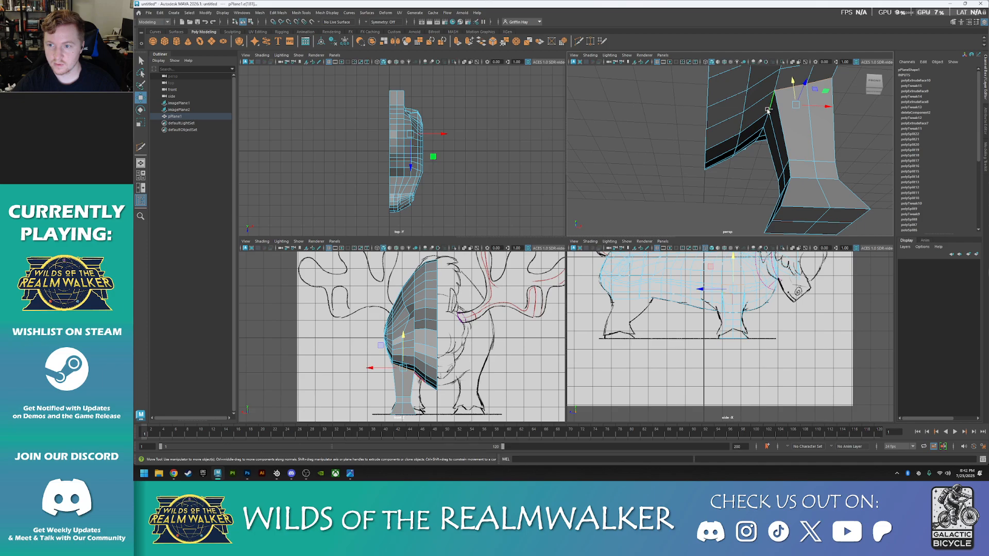
key("f")
left_click_drag(679, 120, 791, 220)
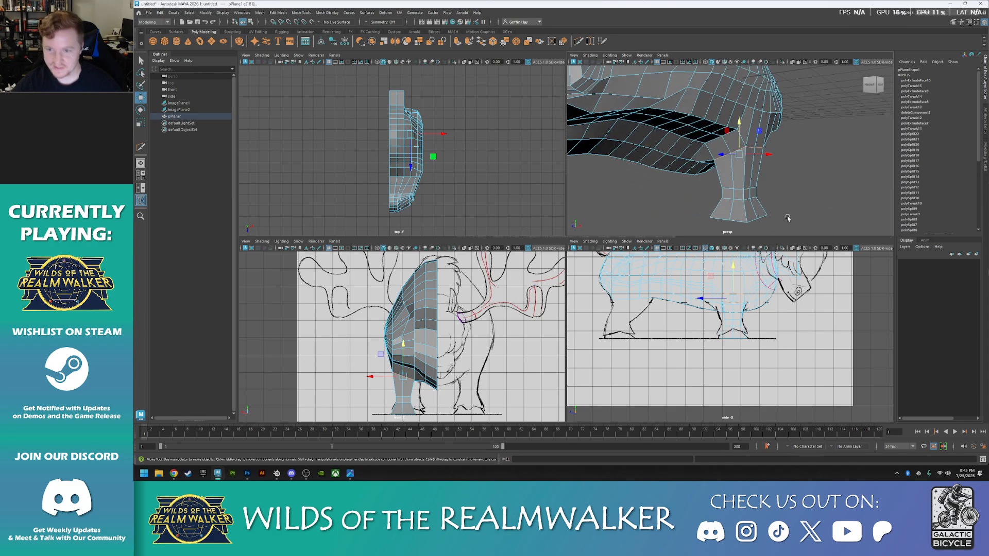
- Lower the belly edge just behind the front leg slightly to smooth the transition into the leg
left_click_drag(666, 184, 712, 177, "alt")
left_click_drag(746, 143, 823, 147, "alt")
scroll(747, 149, "up", 3)
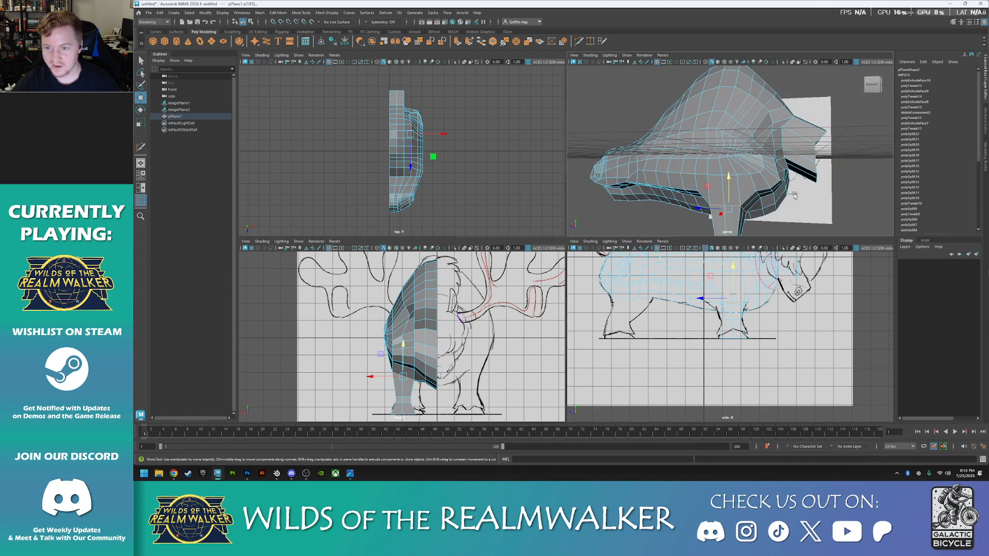
left_click_drag(608, 194, 778, 214, "alt")
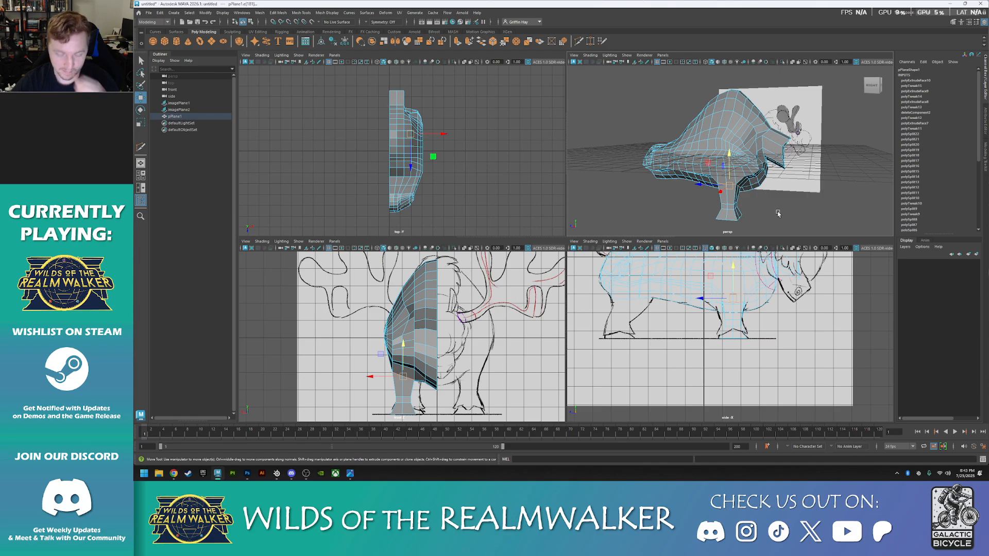
left_click_drag(784, 220, 776, 197, "alt")
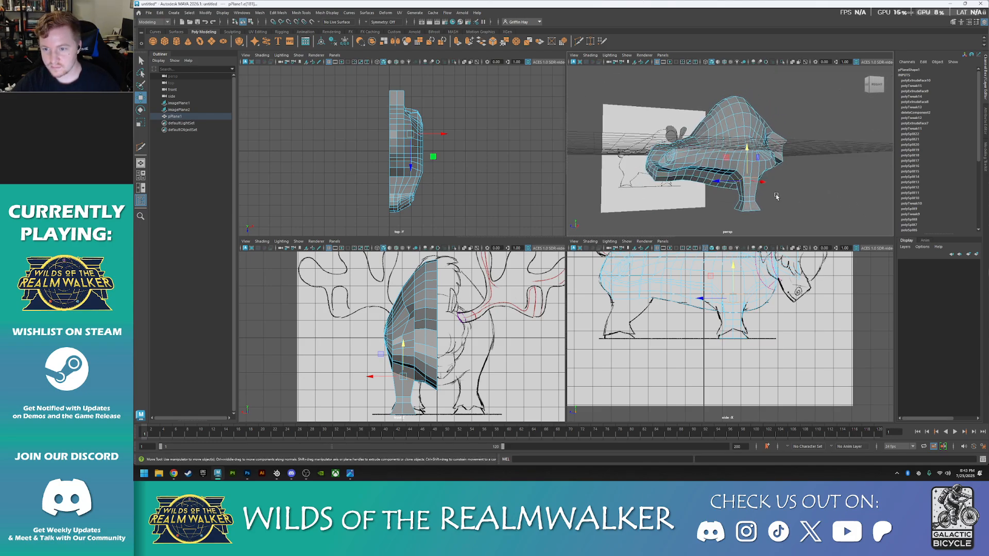
scroll(777, 196, "up", 6)
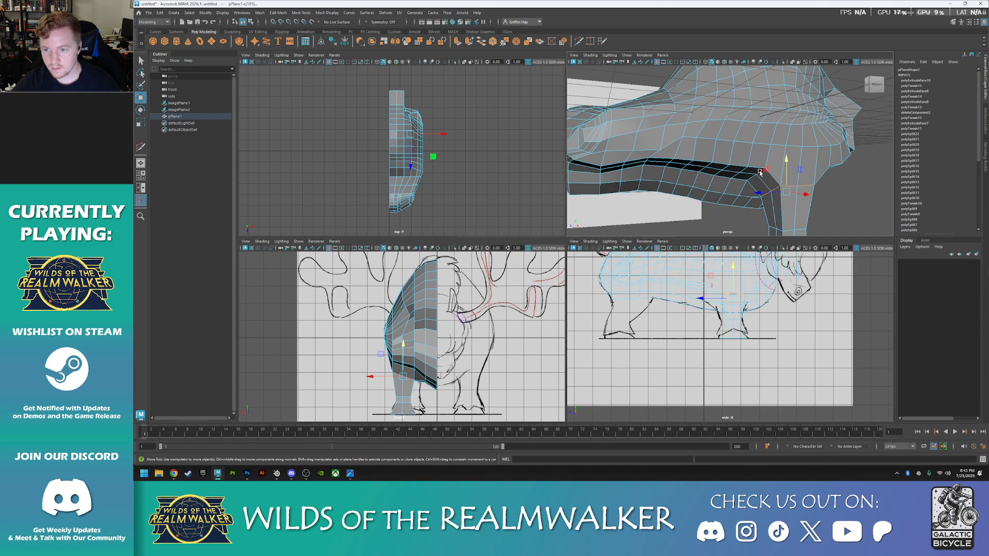
left_click(752, 181)
left_click_drag(754, 144, 753, 147)
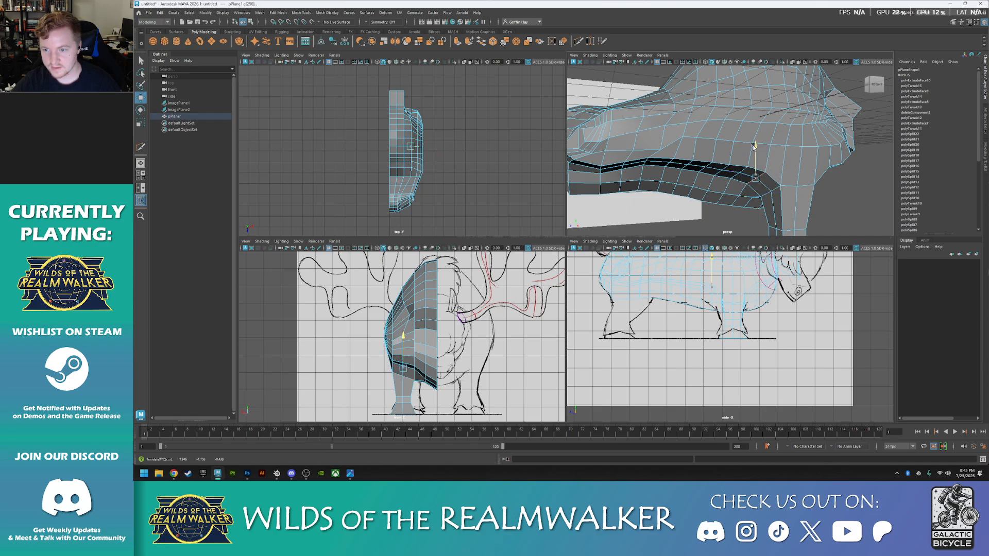
- Select the two underside edges just in front of the front leg and lower them toward the chest transition
left_click_drag(790, 195, 827, 186, "alt")
left_click(839, 172)
left_click(836, 180, "shift")
left_click_drag(836, 146, 836, 157)
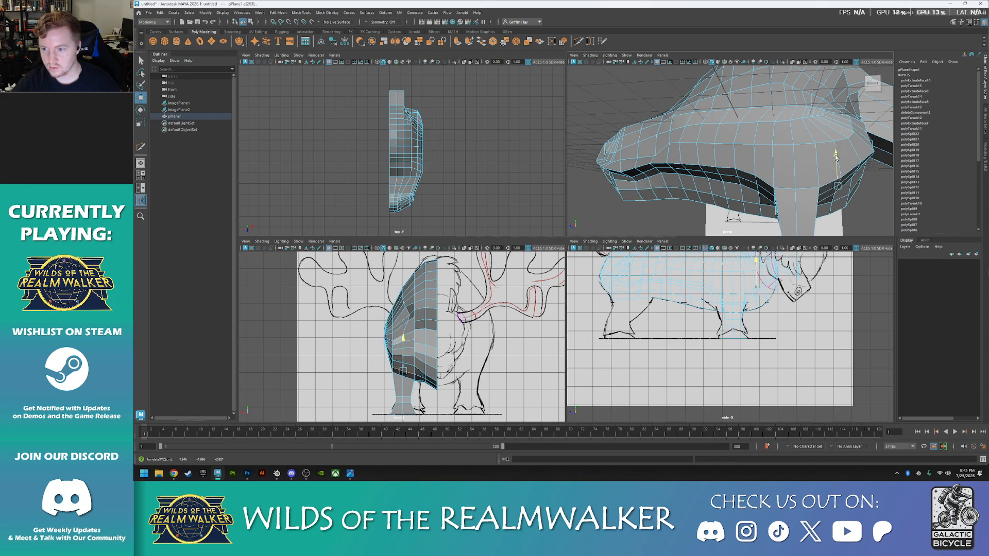
left_click_drag(865, 206, 839, 179, "alt")
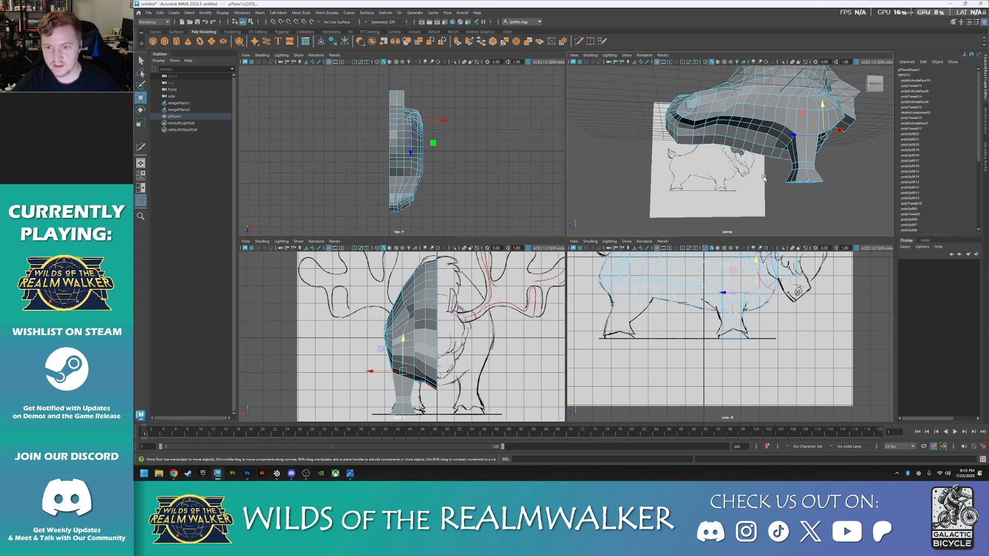
- Examine the front leg's blend into the body and the belly underside from several angles
left_click_drag(757, 205, 797, 161, "alt")
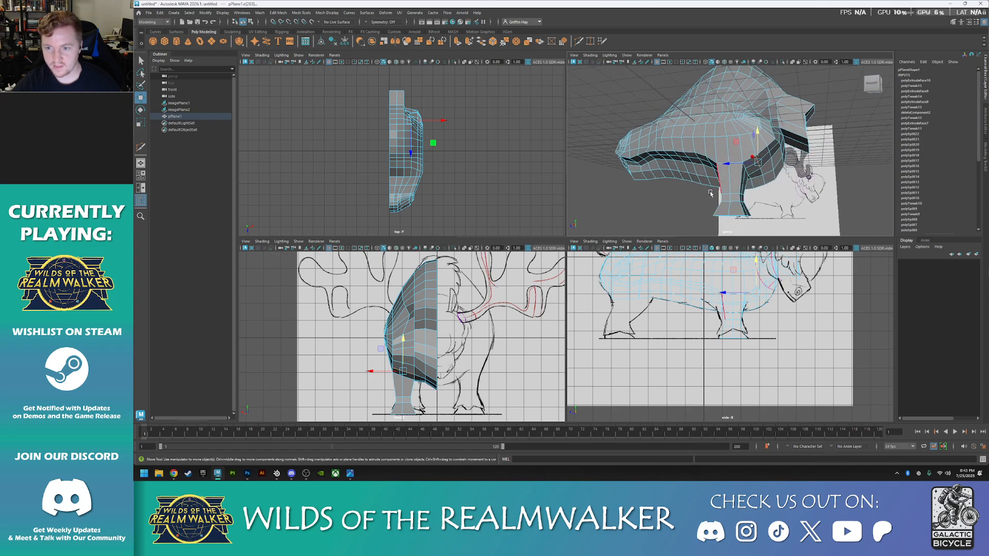
left_click_drag(693, 194, 724, 210, "alt")
scroll(718, 198, "up", 6)
left_click_drag(710, 172, 714, 194, "alt")
scroll(754, 147, "down", 6)
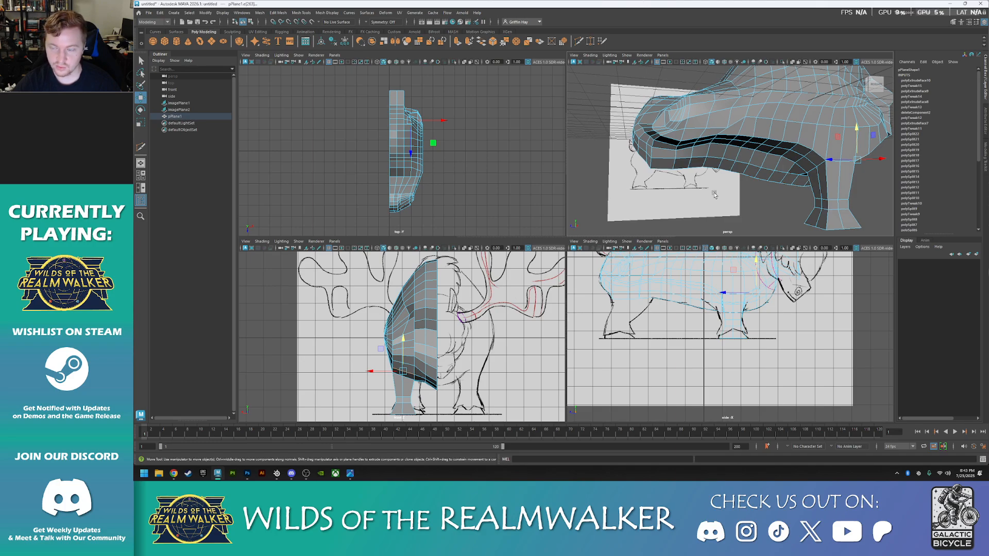
scroll(714, 194, "down", 5)
left_click_drag(714, 194, 735, 167, "alt")
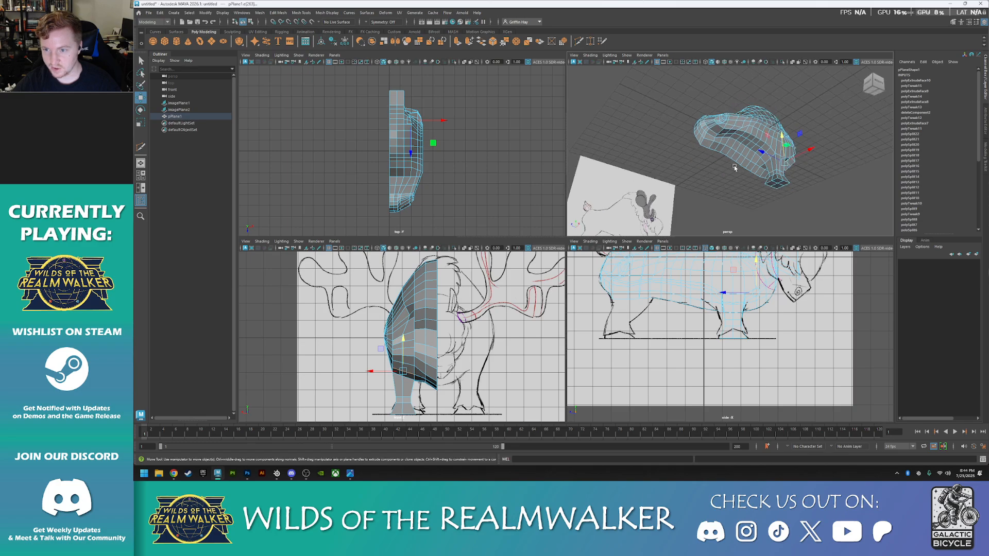
scroll(726, 130, "up", 2)
- Return the body mesh to object mode, then switch it to face selection
right_click(729, 119)
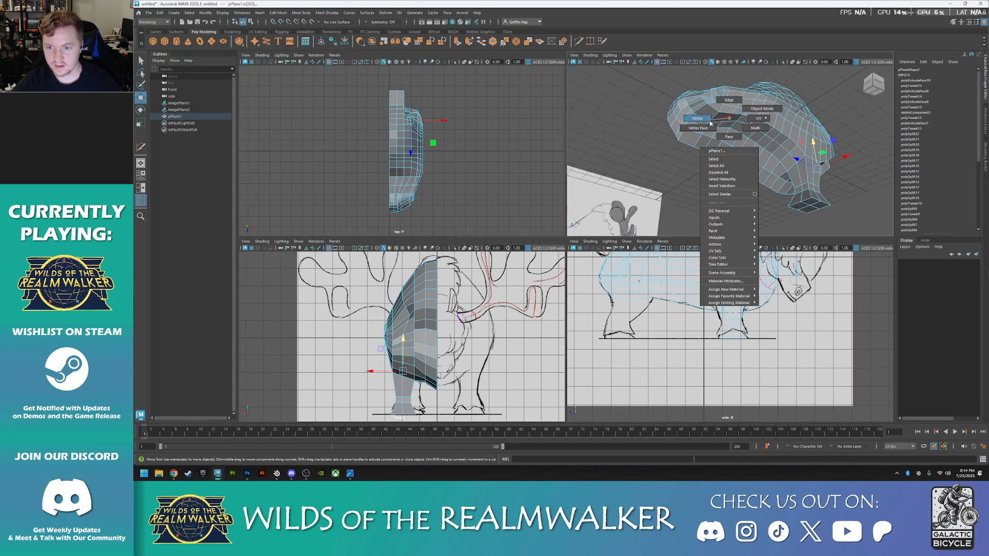
left_click(753, 109)
left_click_drag(748, 193, 720, 154, "alt")
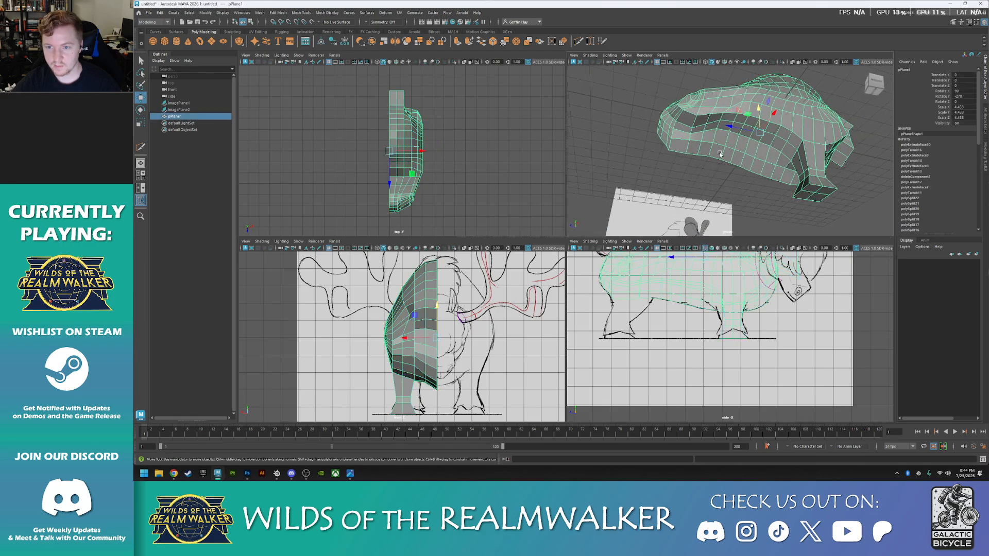
right_click(716, 124)
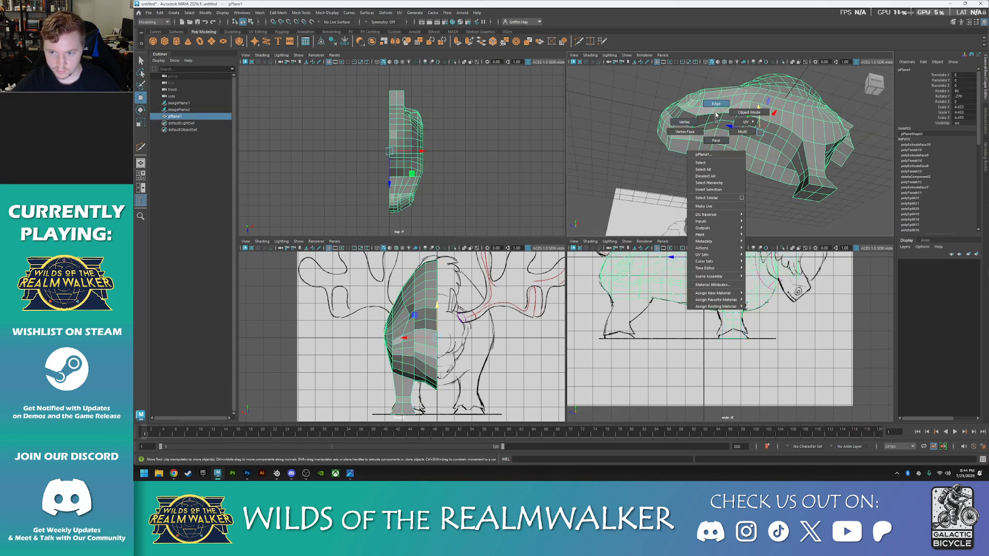
left_click(720, 105)
- Try to extrude a group of underside faces at the rear of the body downward for the hind leg
left_click(703, 121)
mouse_move(703, 121)
left_mouse_down("shift")
mouse_move(712, 125)
mouse_move(696, 190)
mouse_move(699, 134)
left_mouse_up("shift")
key("r")
left_click_drag(695, 183, 705, 128, "alt")
key("ctrl+z")
key("w")
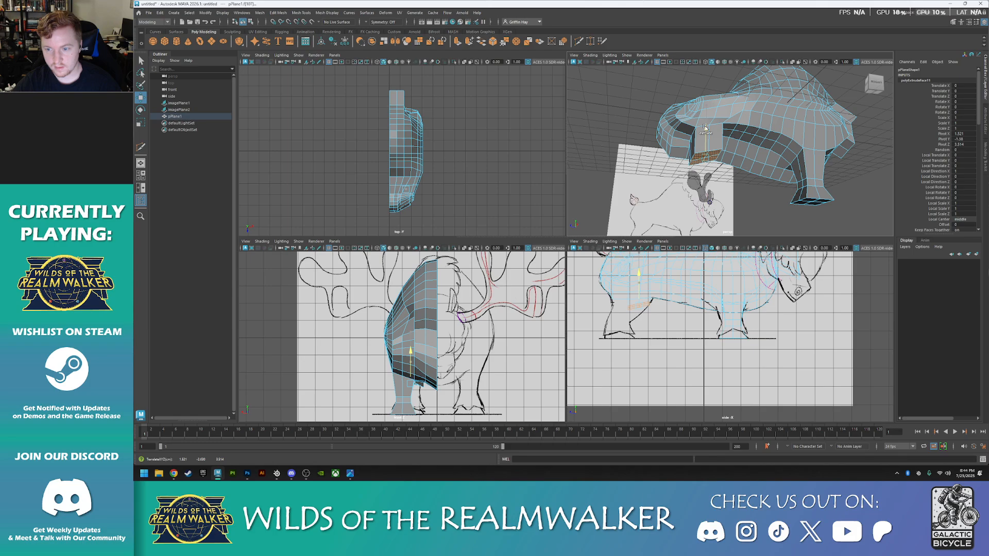
key("ctrl+z")
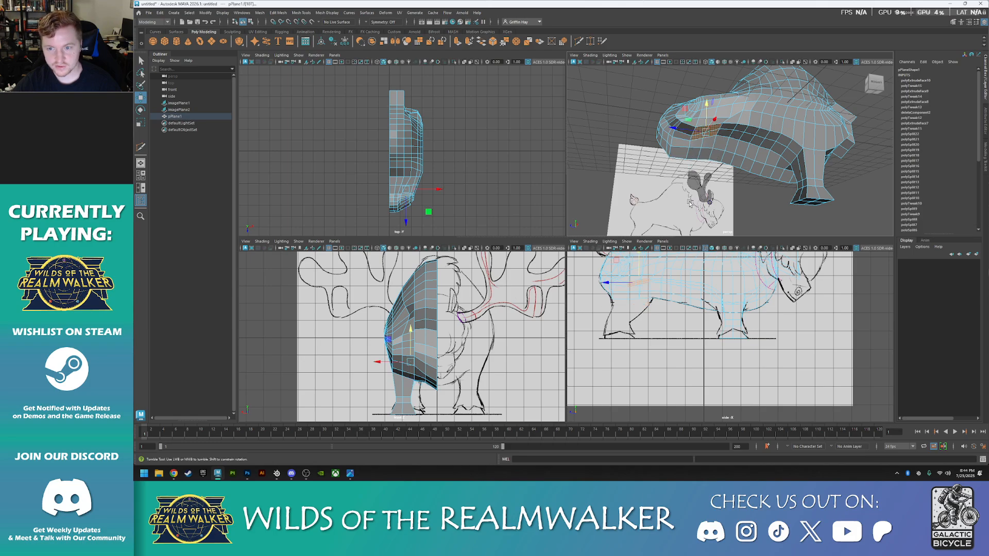
- Select the underside faces where the hind leg attaches at the rear of the body and extrude them downward
left_click_drag(690, 203, 686, 127, "alt")
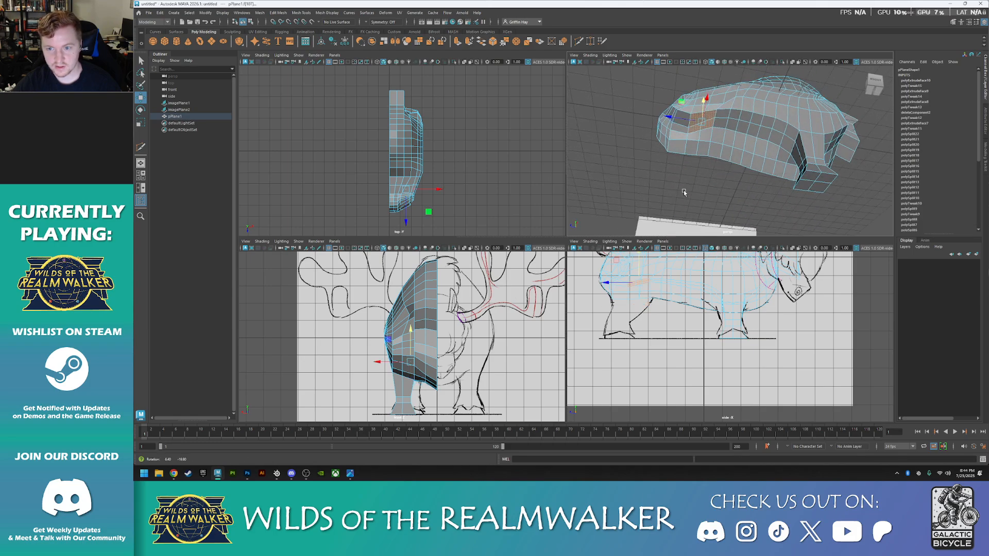
left_click(683, 130)
left_click(686, 120)
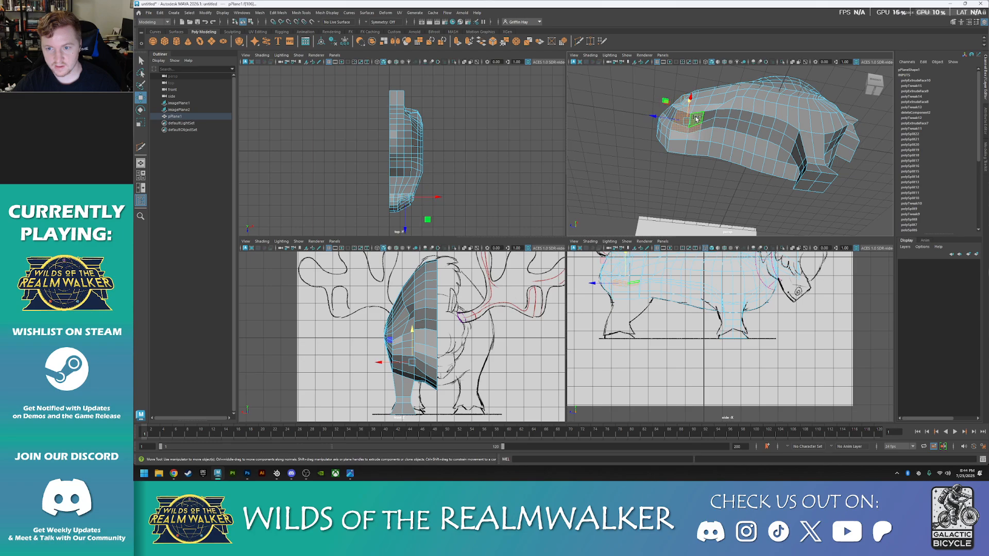
left_click_drag(696, 172, 698, 137, "alt")
left_click(699, 136, "shift")
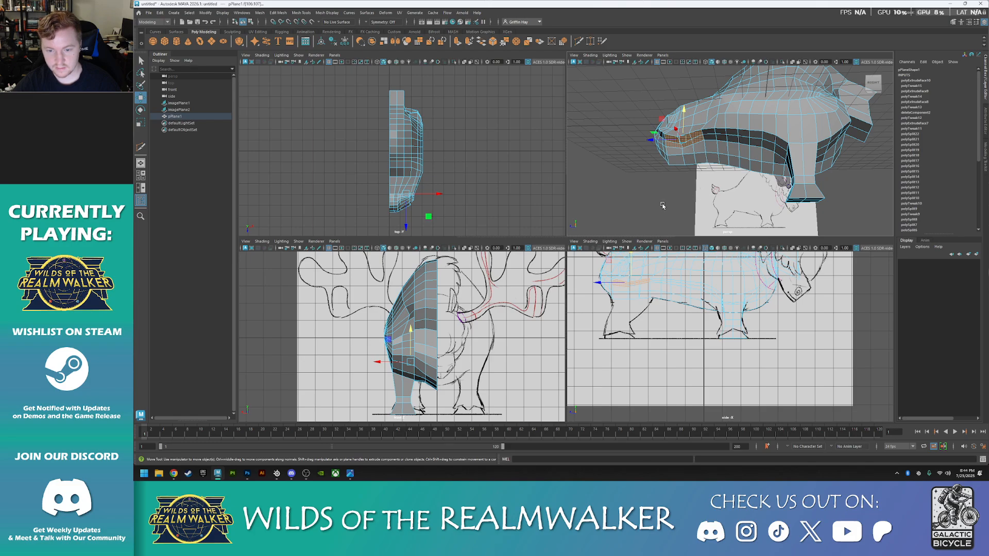
mouse_move(658, 212)
left_mouse_down("alt")
mouse_move(712, 216)
mouse_move(659, 206)
left_mouse_up("alt")
left_click_drag(685, 107, 693, 134, "shift")
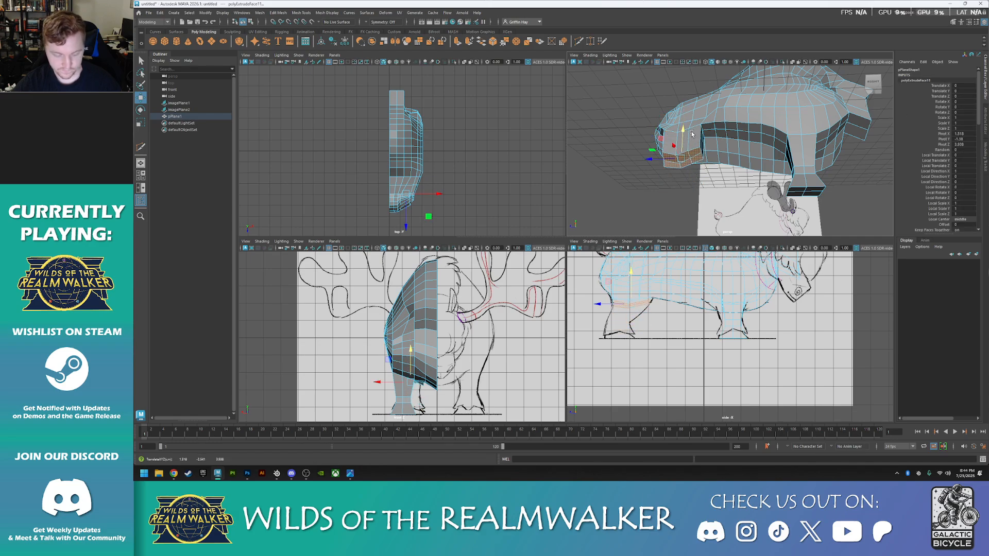
- Scale the extruded hind leg faces vertically until the bottom of the stub is flat
key("r")
left_click_drag(682, 157, 680, 198, "alt")
left_click_drag(684, 149, 647, 193, "alt")
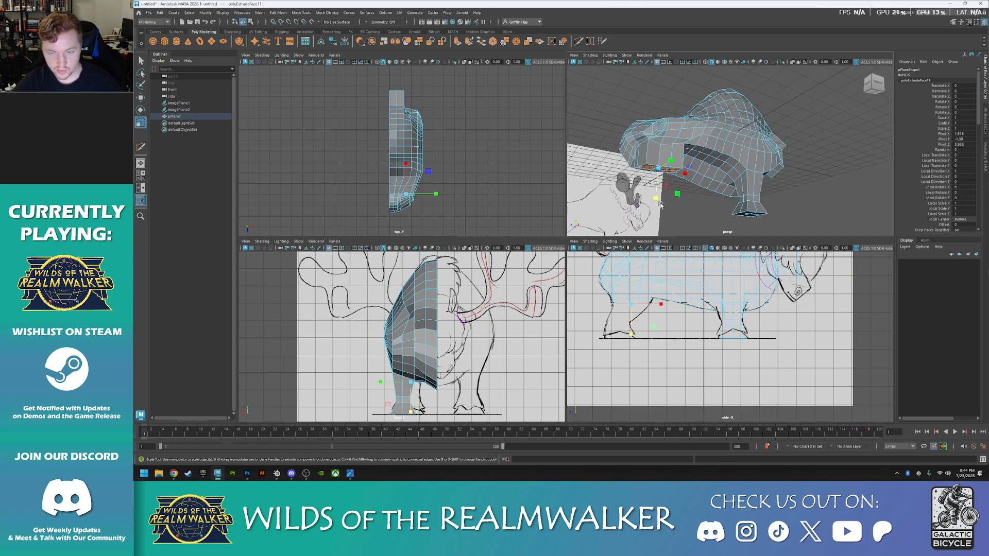
key("w")
mouse_move(660, 206)
left_mouse_down("alt")
mouse_move(670, 212)
mouse_move(653, 205)
left_mouse_up("alt")
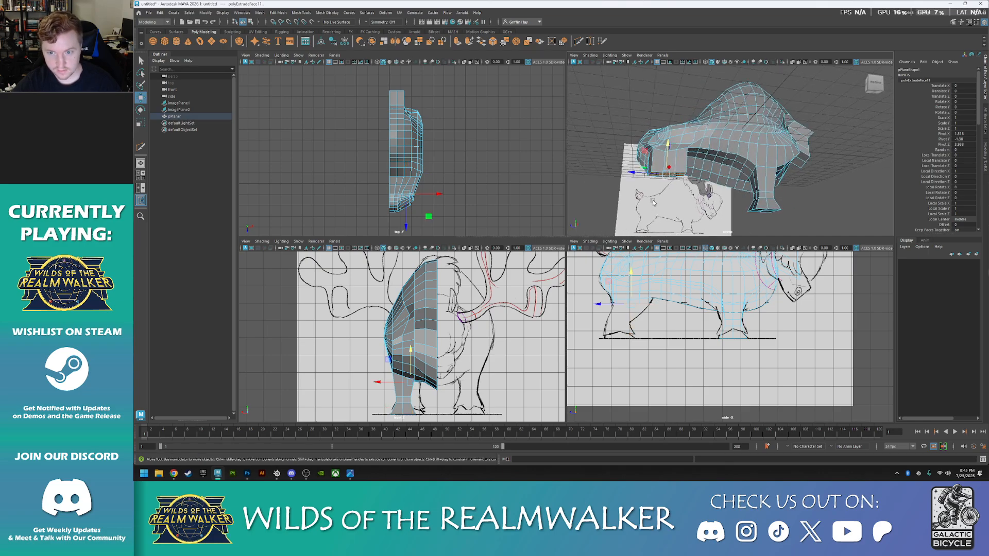
- Try to extrude the hind leg's bottom faces further down and reselect them for scaling
scroll(665, 177, "up", 5)
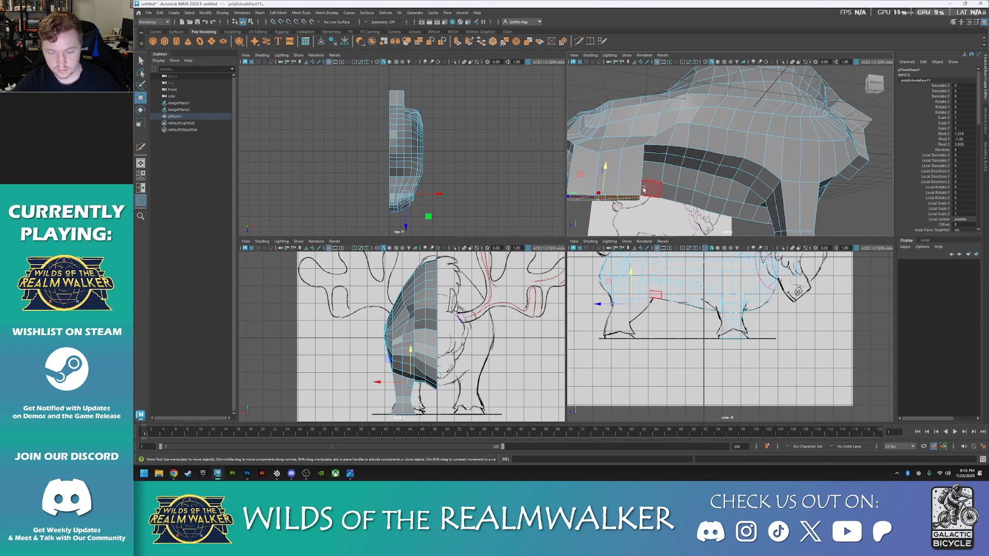
mouse_move(695, 172)
left_mouse_down("alt")
mouse_move(679, 147)
mouse_move(673, 174)
mouse_move(699, 170)
left_mouse_up("alt")
key("r")
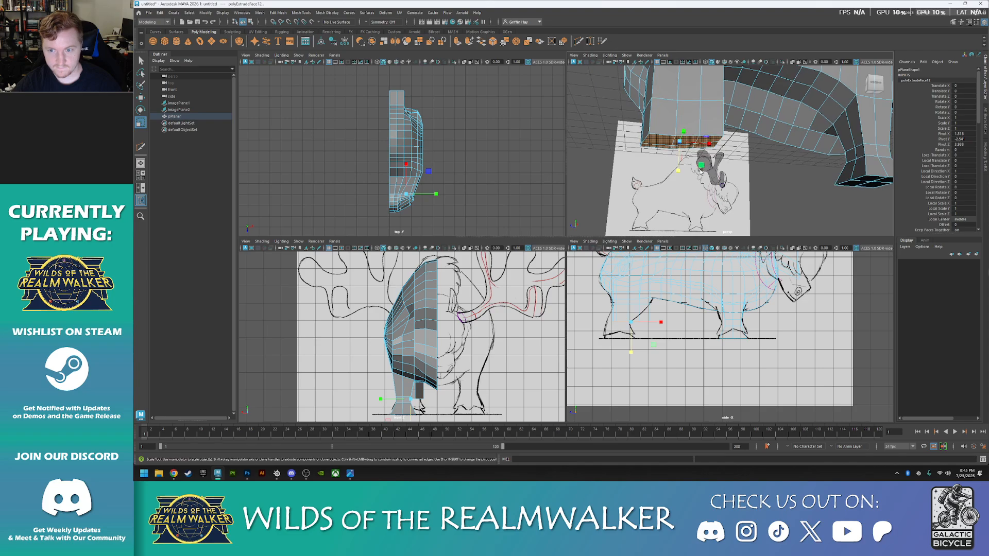
left_click(700, 150)
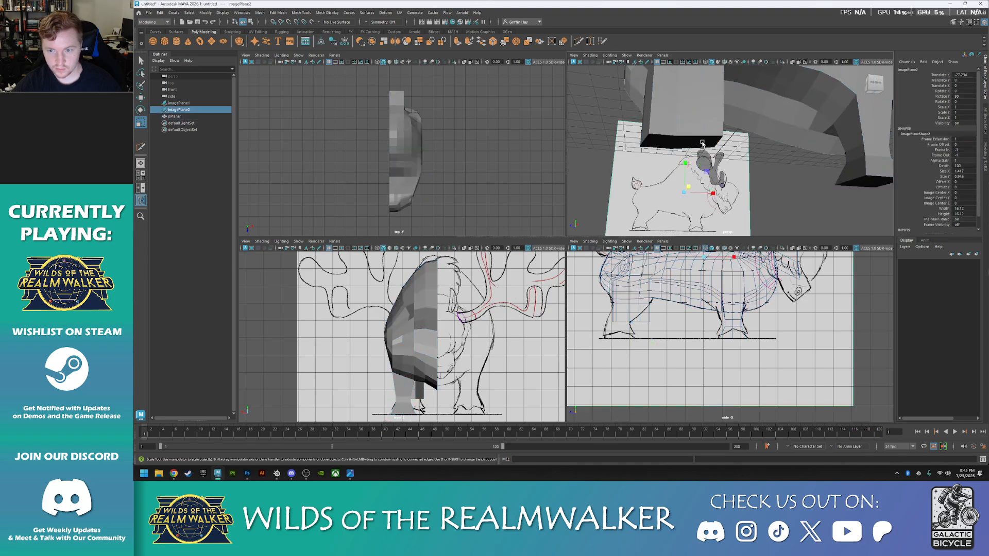
left_click(701, 126)
right_click_drag(702, 114, 699, 139)
left_click_drag(706, 144, 714, 159)
left_click_drag(716, 119, 691, 172)
- Undo the selection changes and the second hind leg extrusion
key("ctrl+z")
key("ctrl+z")
key("ctrl+z")
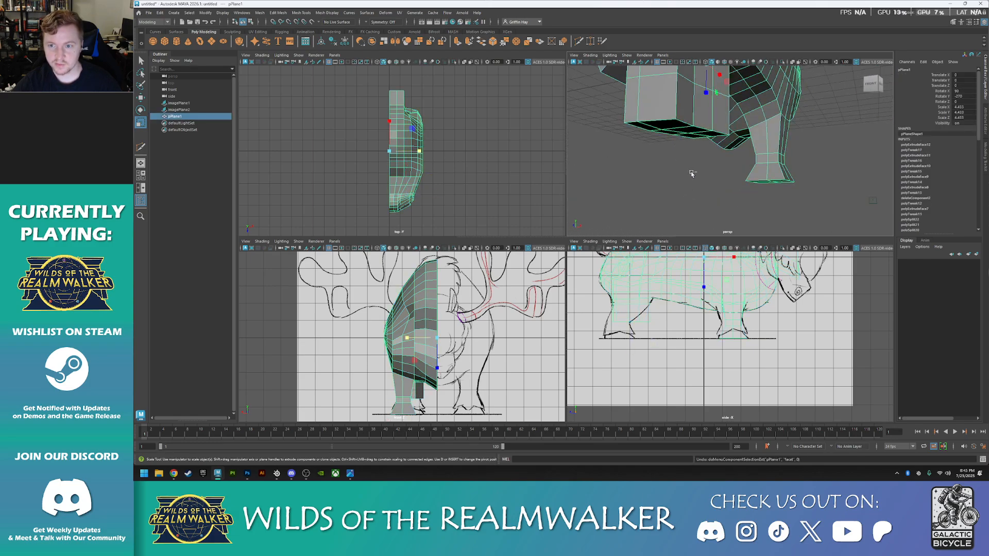
key("ctrl+z")
key("ctrl+z")
key("ctrl+z")
- Switch to edge selection and straighten the outer bottom edge of the hind leg stub by scaling
middle_click_drag(691, 173, 674, 219, "alt")
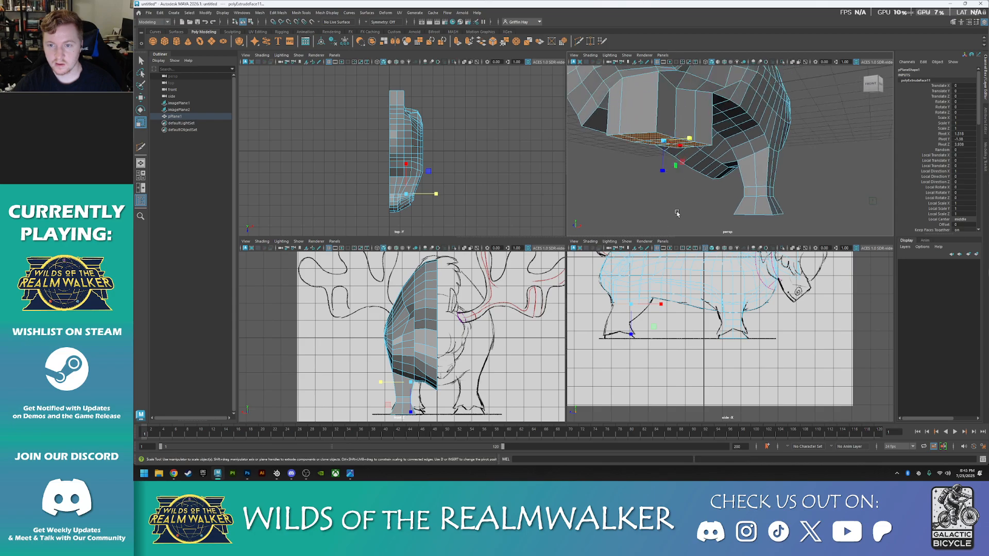
left_click_drag(674, 218, 718, 170, "alt")
middle_click_drag(717, 170, 707, 246, "alt")
right_click_drag(774, 143, 768, 136)
left_click(713, 157)
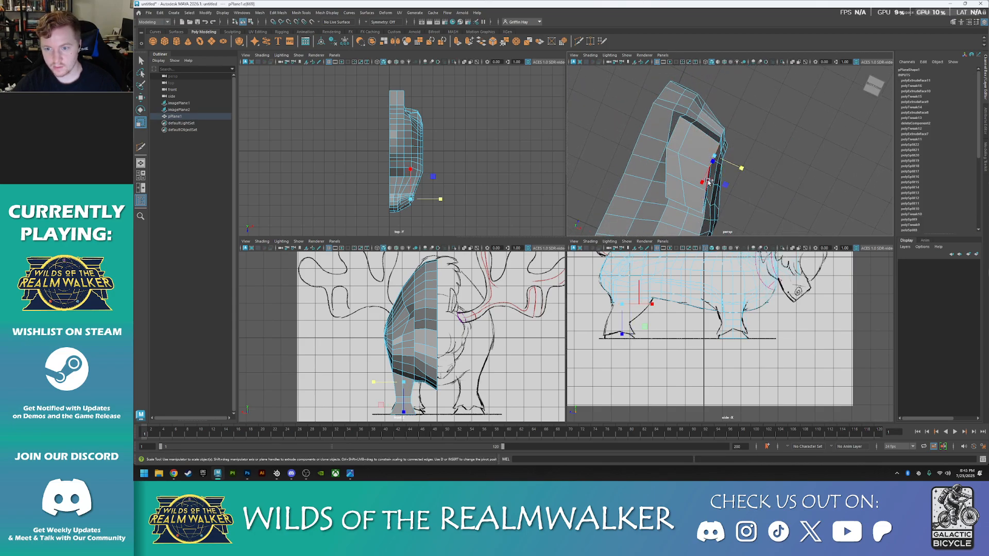
mouse_move(708, 182)
left_mouse_down()
mouse_move(699, 209)
mouse_move(726, 186)
mouse_move(703, 172)
left_mouse_up()
- Select the edges along the inner bottom side of the hind leg stub and scale them into a straight line
left_click(684, 119)
left_click_drag(664, 142, 666, 144, "shift")
left_click(668, 140, "shift")
left_click(659, 159, "shift")
left_click_drag(698, 158, 639, 129)
- Move the middle edge and the remaining middle vertex sideways to center the line across the hind leg's bottom
left_click(682, 163)
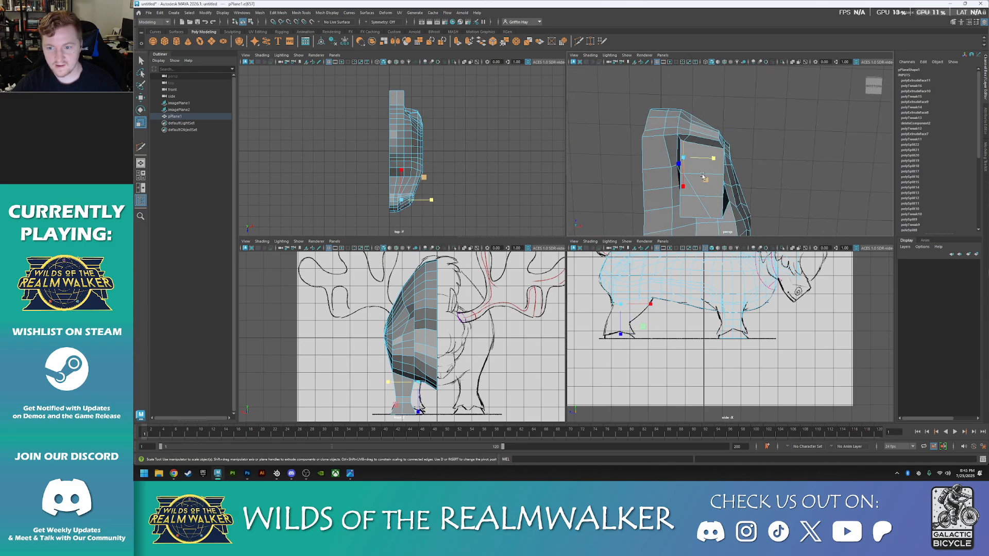
key("w")
left_click_drag(720, 158, 727, 160)
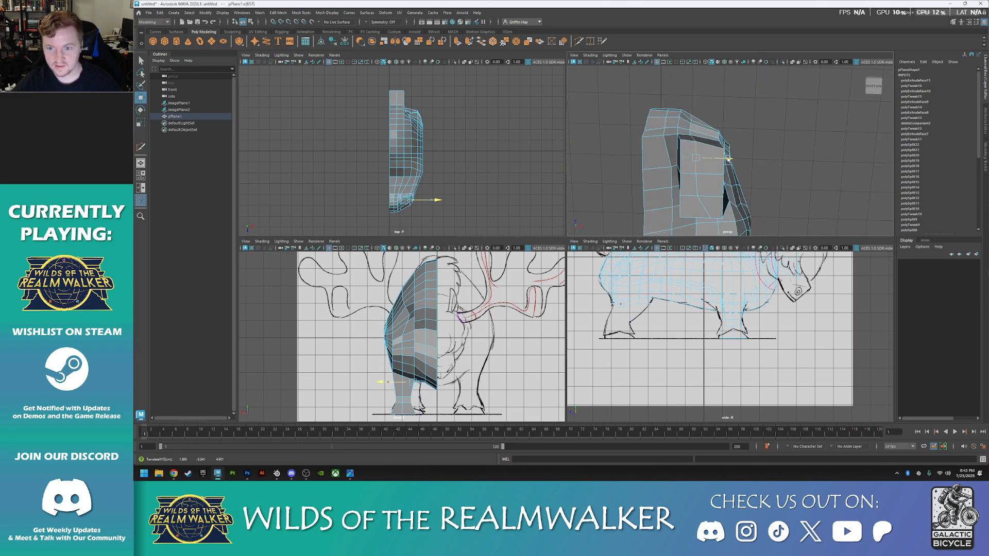
right_click_drag(713, 213, 687, 214)
left_click(711, 219)
left_click_drag(745, 220, 729, 200)
left_click(701, 197)
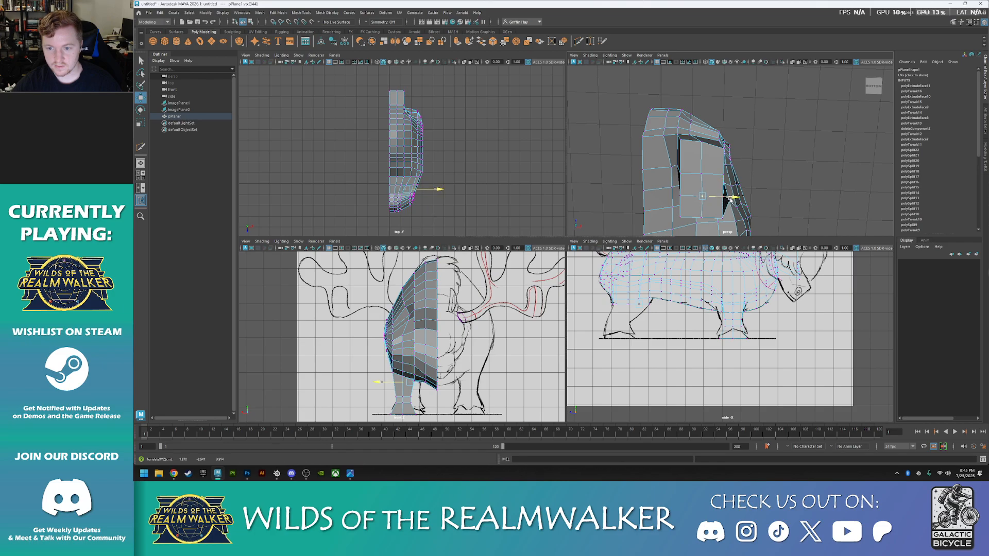
- Shift the vertices on the inner side of the hind leg, where it meets the belly, sideways to smooth the join
left_click_drag(809, 161, 850, 190, "alt")
left_click(690, 110)
left_click_drag(690, 110, 768, 192, "alt")
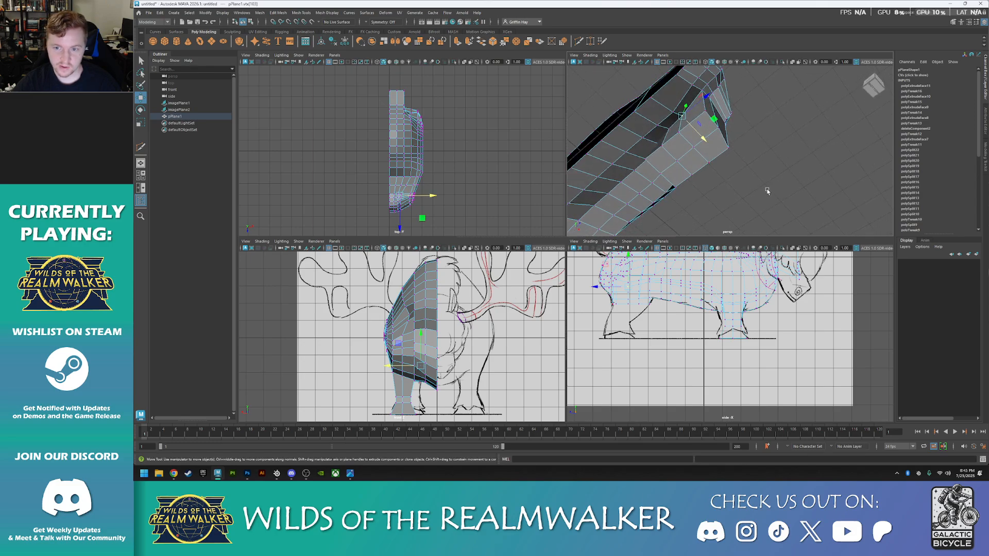
left_click(663, 129)
left_click_drag(690, 149, 713, 172)
left_click(675, 119)
left_click_drag(675, 118, 702, 176, "alt")
left_click_drag(656, 187, 663, 188, "alt")
- Adjust the vertices on the outer side of the hind leg, where it meets the body, sideways
left_click(754, 112)
left_click_drag(753, 116, 848, 147, "alt")
left_click_drag(756, 134, 739, 137)
left_click(739, 131)
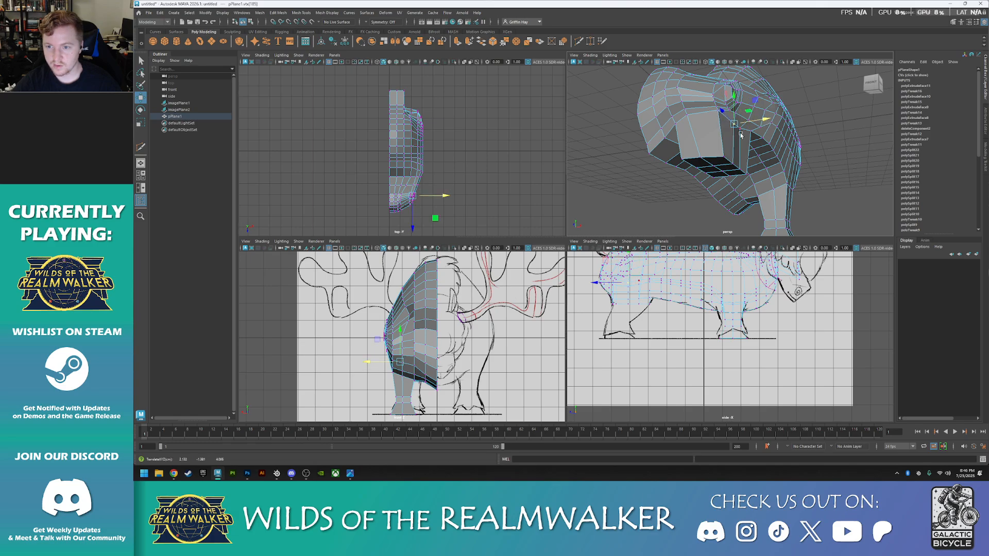
left_click_drag(768, 124, 771, 124)
- Examine the hind leg stub's join with the body from the front, side and underneath
mouse_move(747, 164)
left_mouse_down("alt")
mouse_move(783, 180)
mouse_move(733, 166)
left_mouse_up("alt")
left_click_drag(727, 116, 714, 173, "alt")
scroll(708, 163, "up", 5)
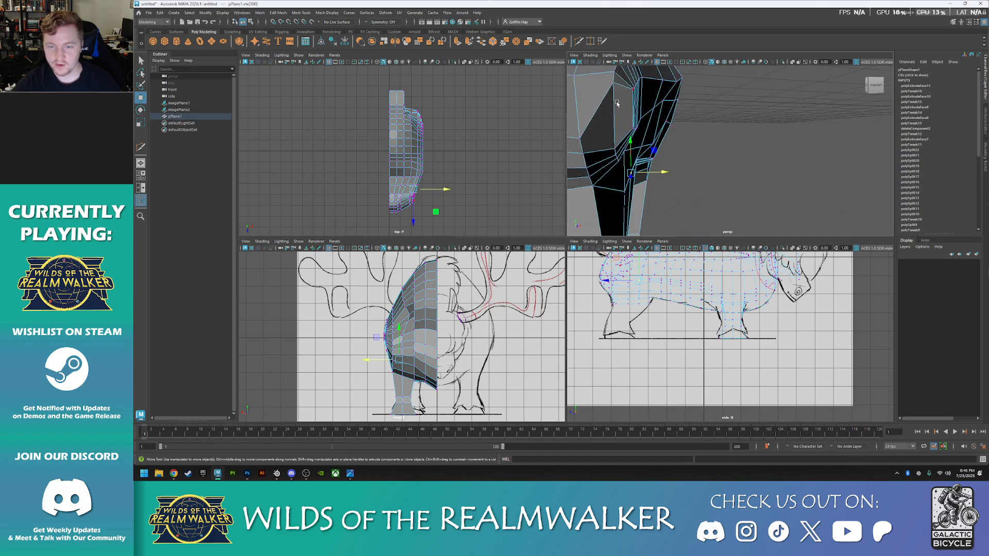
scroll(624, 141, "down", 4)
left_click_drag(680, 214, 713, 147, "alt")
right_click(777, 126)
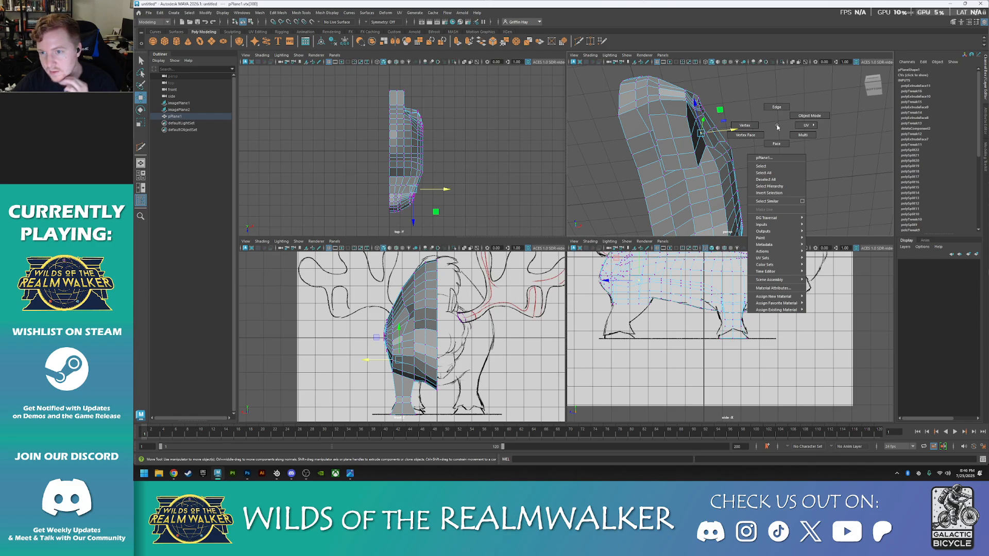
left_click_drag(777, 127, 694, 110, "alt")
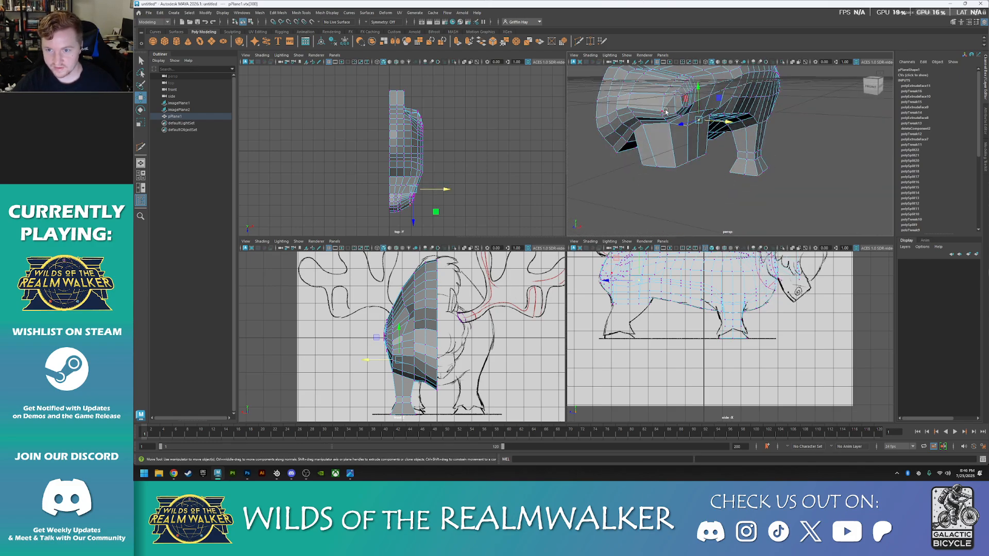
left_click_drag(720, 205, 716, 85, "alt")
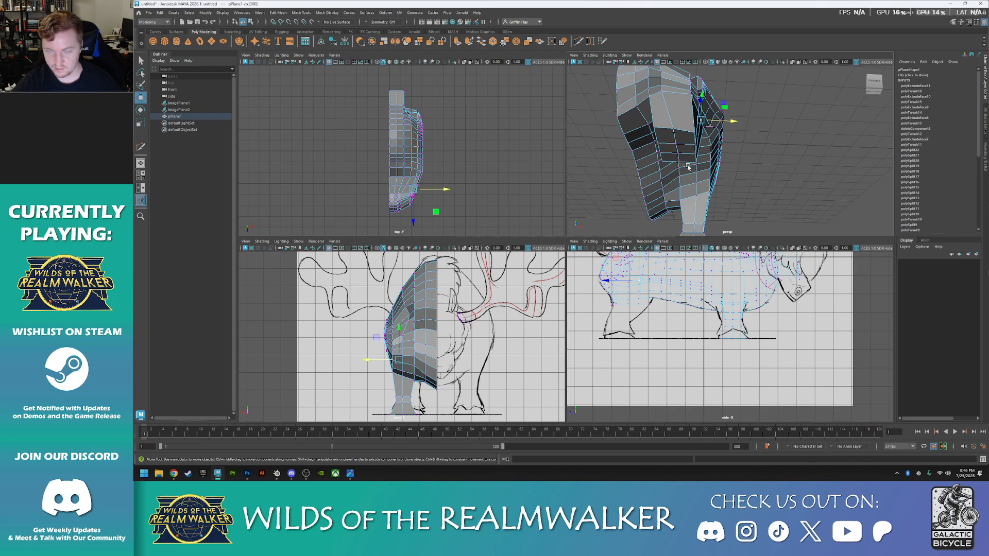
- Switch to face selection, select all bottom faces of the hind leg stub and extrude them downward
right_click(775, 131)
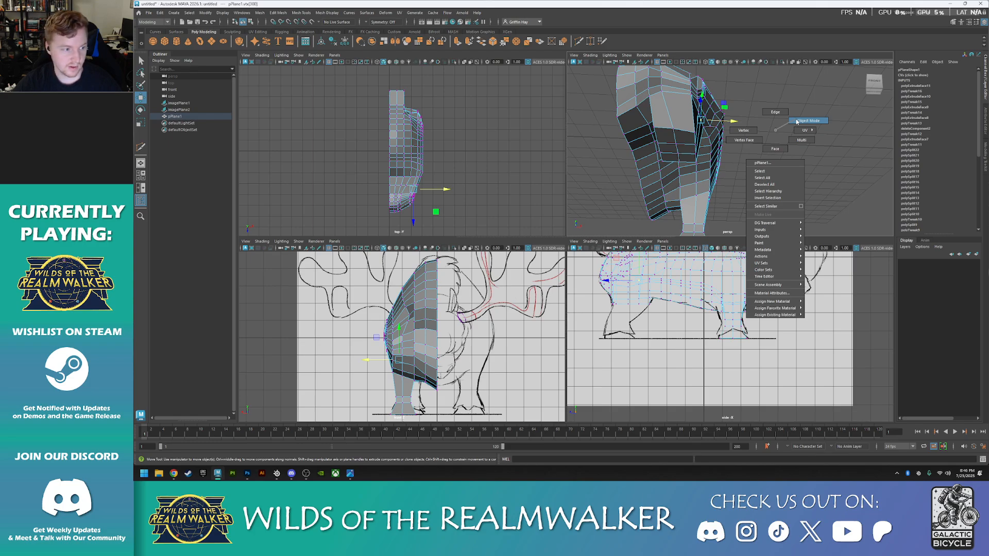
right_click_drag(797, 122, 775, 149)
left_click_drag(803, 205, 782, 198, "alt")
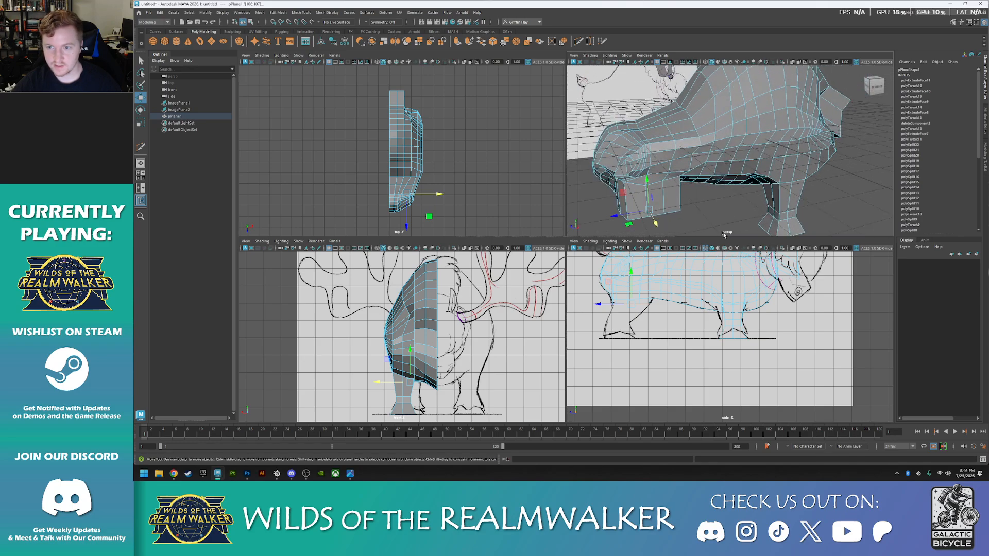
left_click_drag(696, 149, 751, 151, "alt")
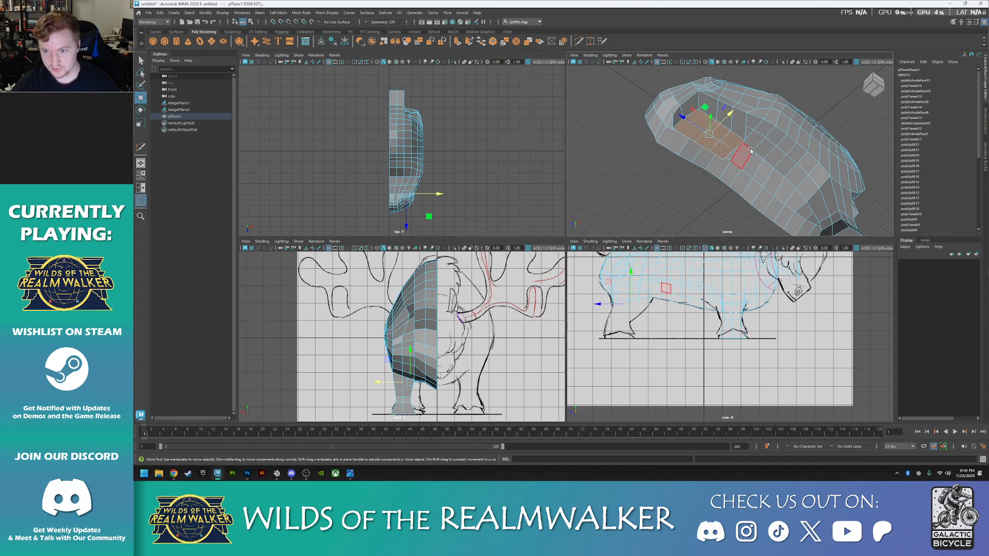
left_click_drag(675, 195, 660, 218, "alt")
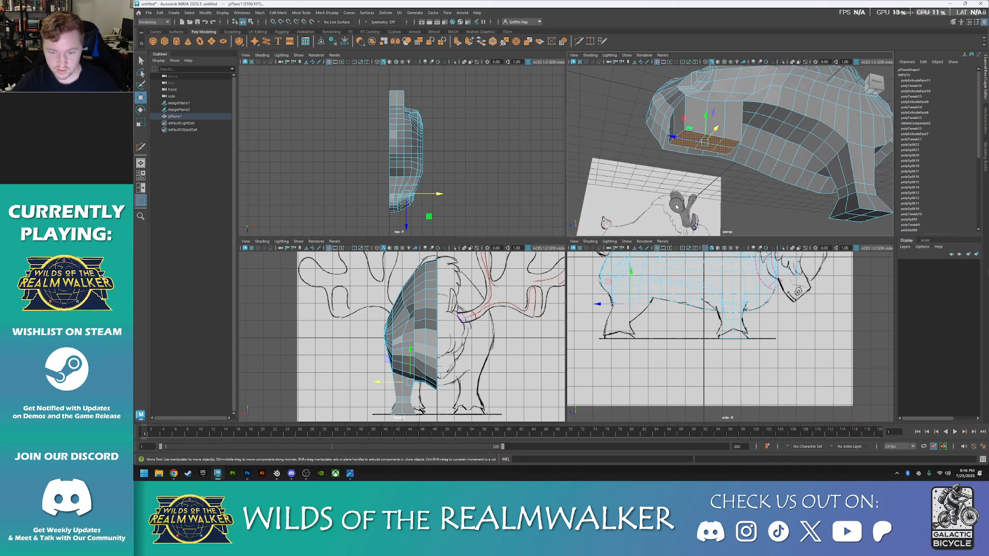
left_click_drag(707, 189, 699, 198, "alt")
scroll(699, 198, "up", 4)
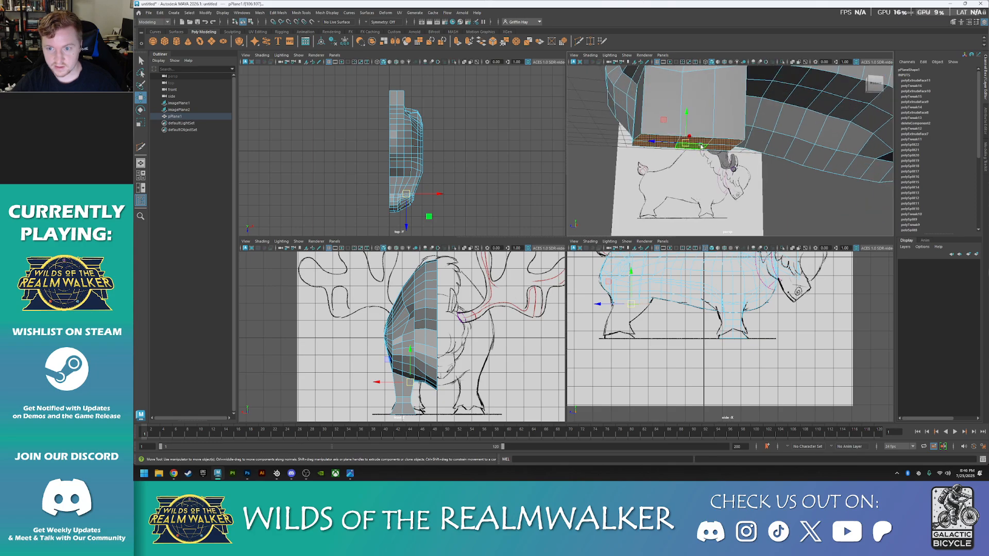
left_click_drag(687, 112, 682, 148, "shift")
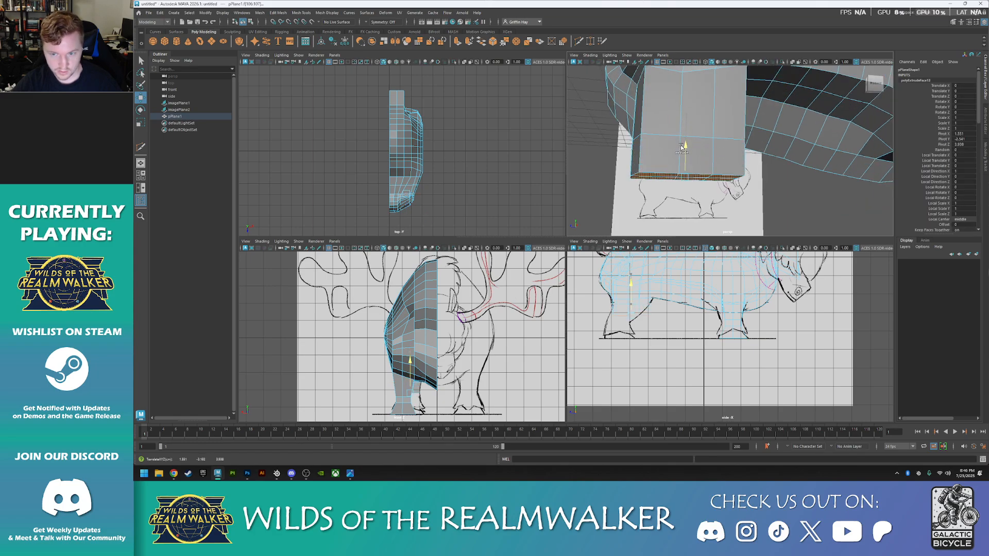
- Undo the last downward pull on the hind leg stub's bottom faces and scale them narrower from front to back
key("ctrl+z")
key("e")
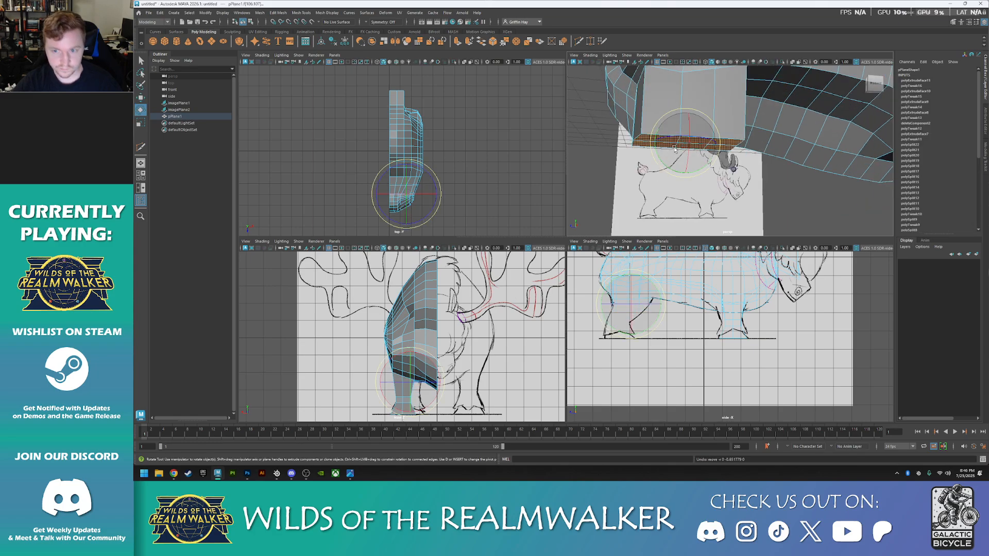
left_click_drag(664, 152, 714, 148, "alt")
key("r")
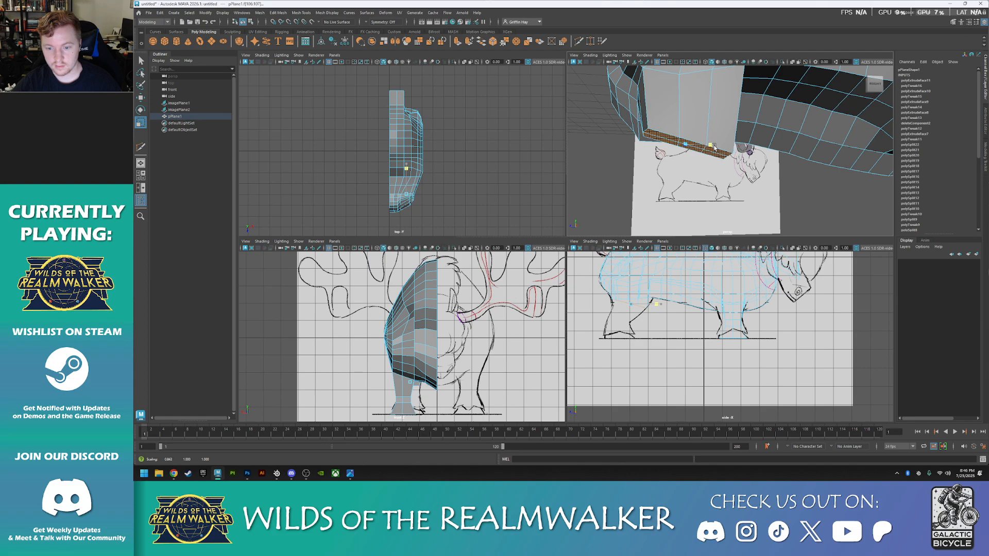
- Extrude the bottom faces of the hind leg down and backward, and scale the new end narrower from front to back
key("w")
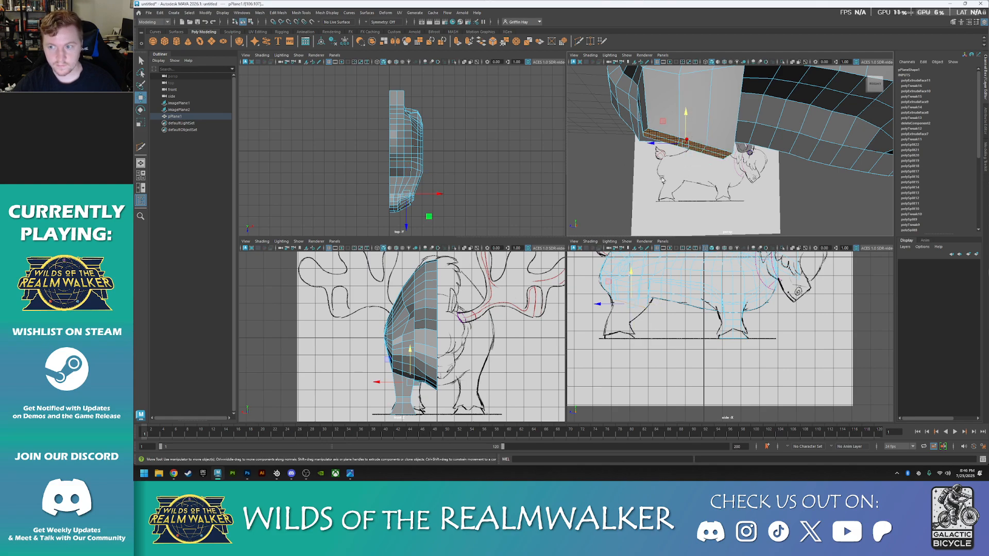
left_click_drag(686, 115, 617, 198, "shift")
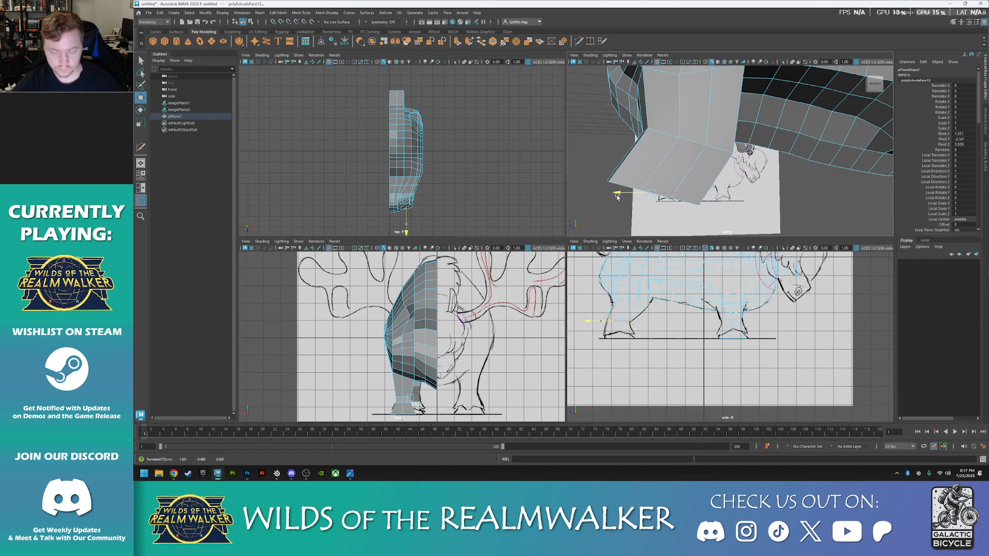
key("r")
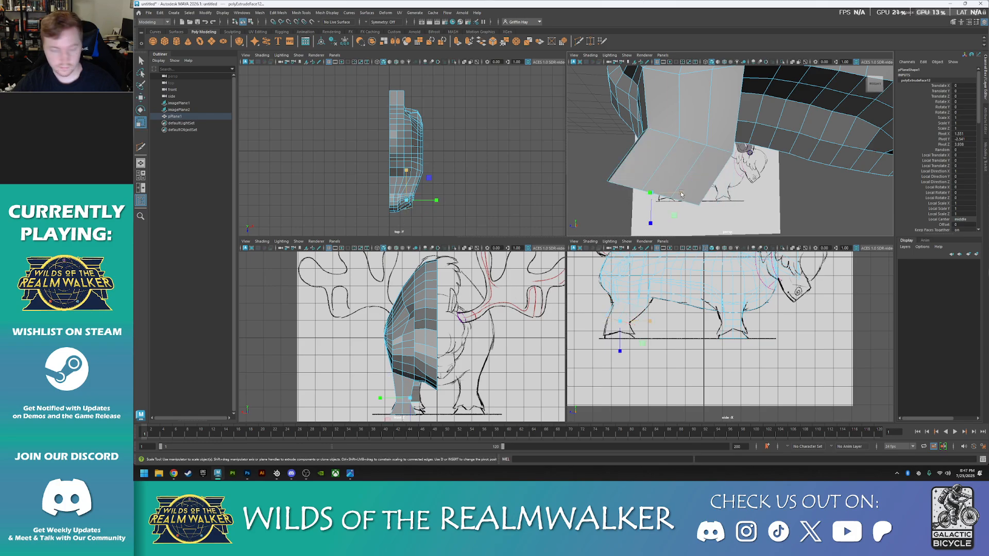
left_click_drag(682, 193, 673, 197)
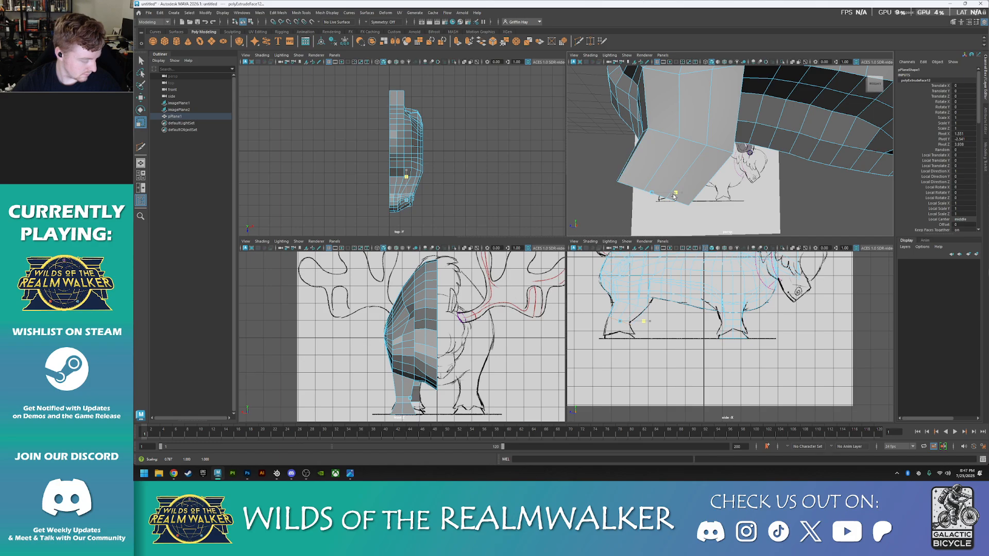
left_click_drag(673, 197, 679, 175)
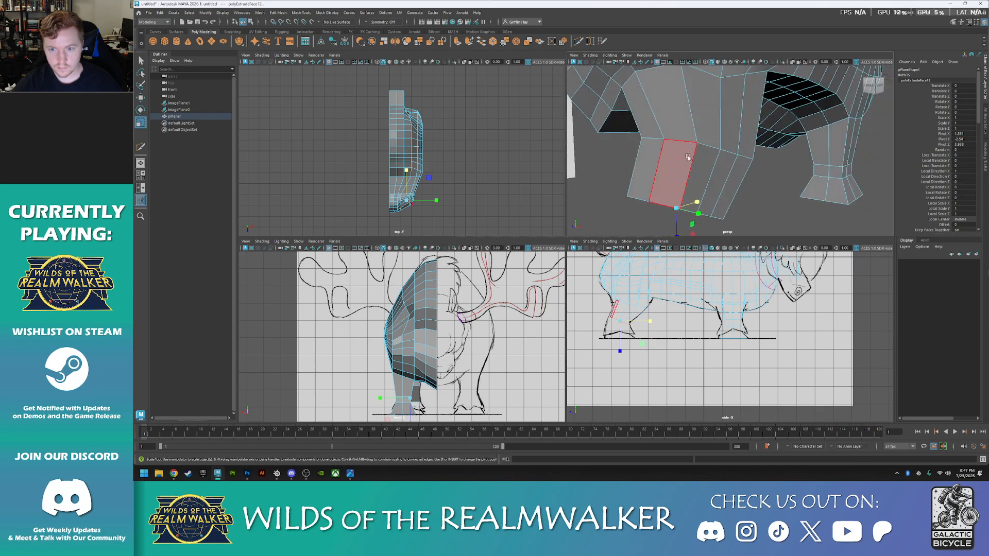
- Switch to edge selection, select the edges around the hind leg's knee and move them slightly backward
right_click_drag(684, 135, 673, 119)
left_click(675, 140)
left_click(654, 138)
left_click_drag(654, 139, 616, 163, "alt")
left_click_drag(725, 164, 622, 178, "alt")
key("w")
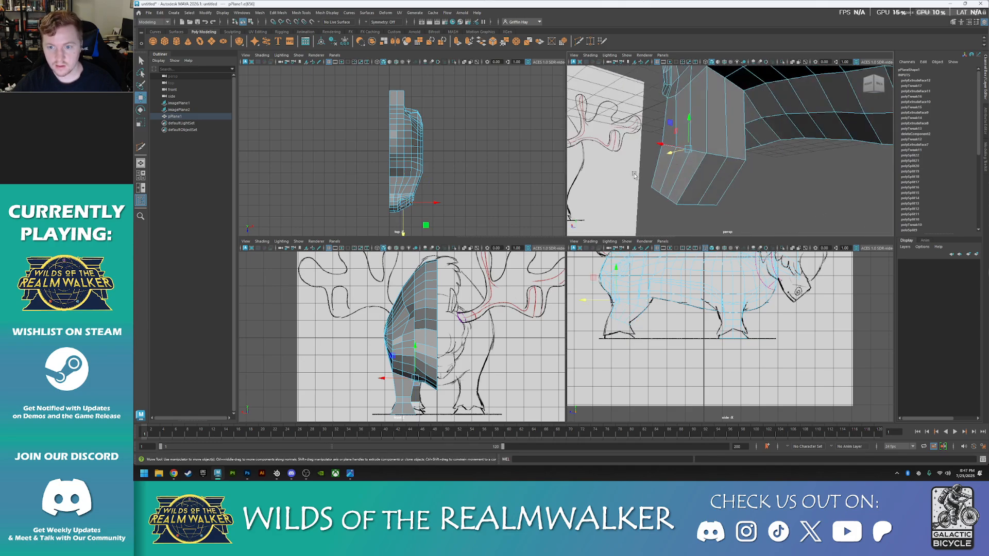
left_click(714, 155, "shift")
left_click_drag(712, 181, 757, 193, "alt")
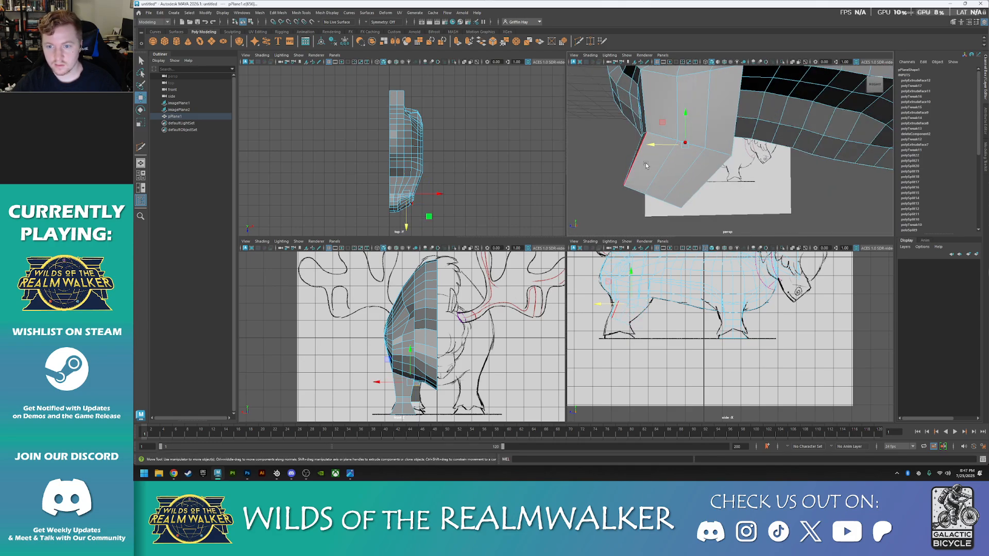
left_click_drag(638, 172, 675, 184, "alt")
left_click_drag(687, 148, 675, 149)
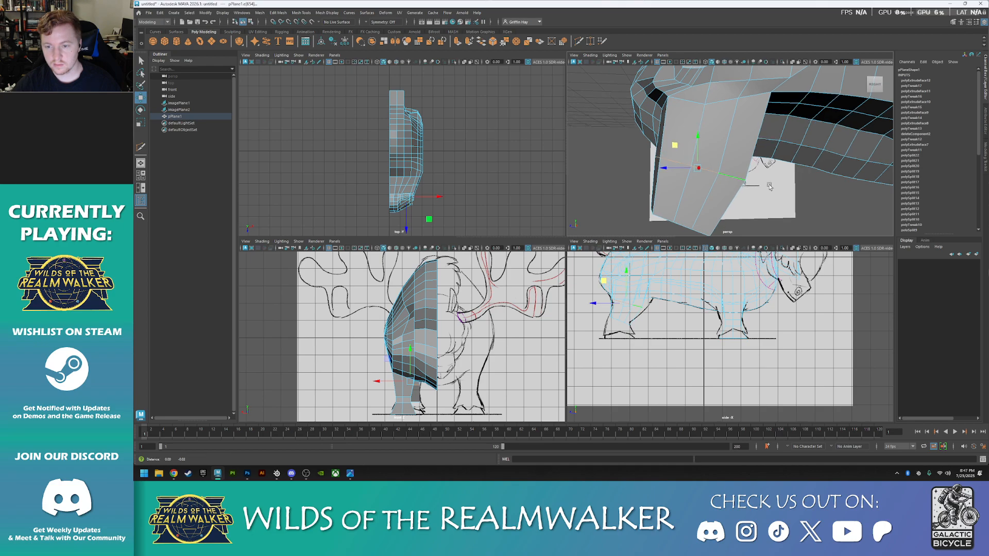
- Extrude the hind leg's bottom faces straight down to the ground line to form the foot, and widen its base slightly
middle_click_drag(769, 187, 759, 105, "alt")
right_click_drag(684, 140, 684, 157)
left_click_drag(657, 178, 705, 137, "alt")
key("r")
key("w")
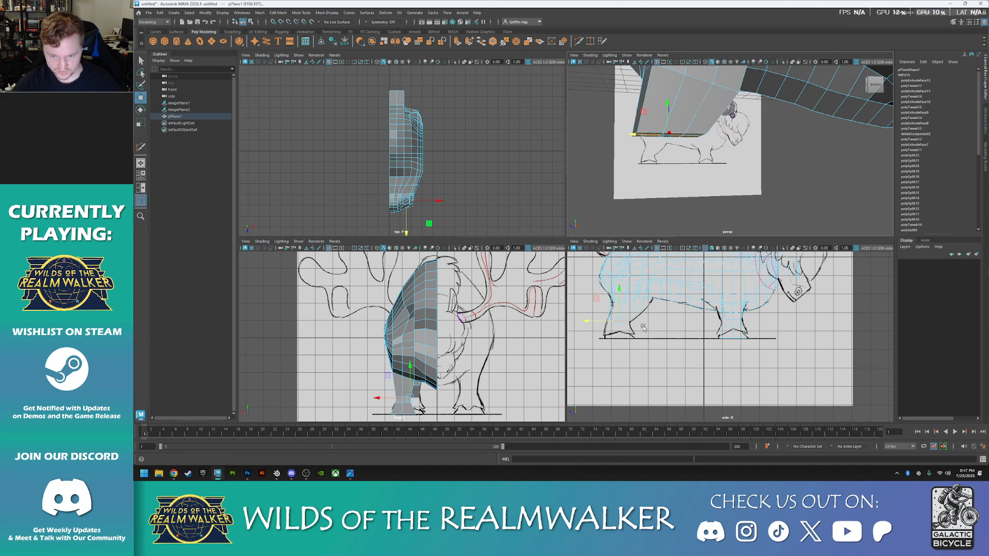
left_click(678, 126)
key("ctrl+e")
left_click_drag(668, 105, 653, 148)
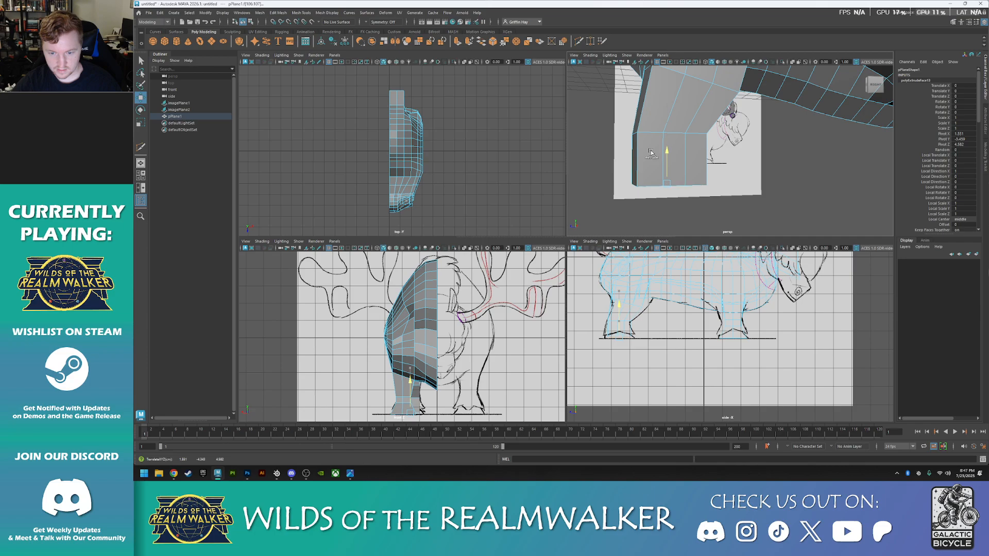
key("r")
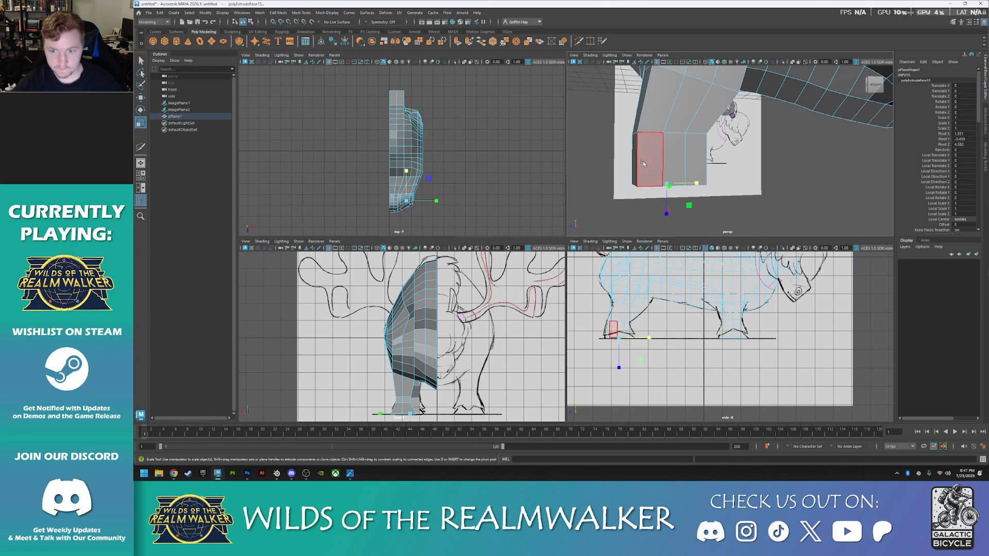
- Select the faces on the front of the upper hind leg in face mode and move them backward
left_click_drag(650, 152, 754, 133, "alt")
scroll(766, 145, "up", 5)
scroll(766, 145, "up", 2)
middle_click_drag(754, 133, 710, 172, "alt")
right_click(677, 128)
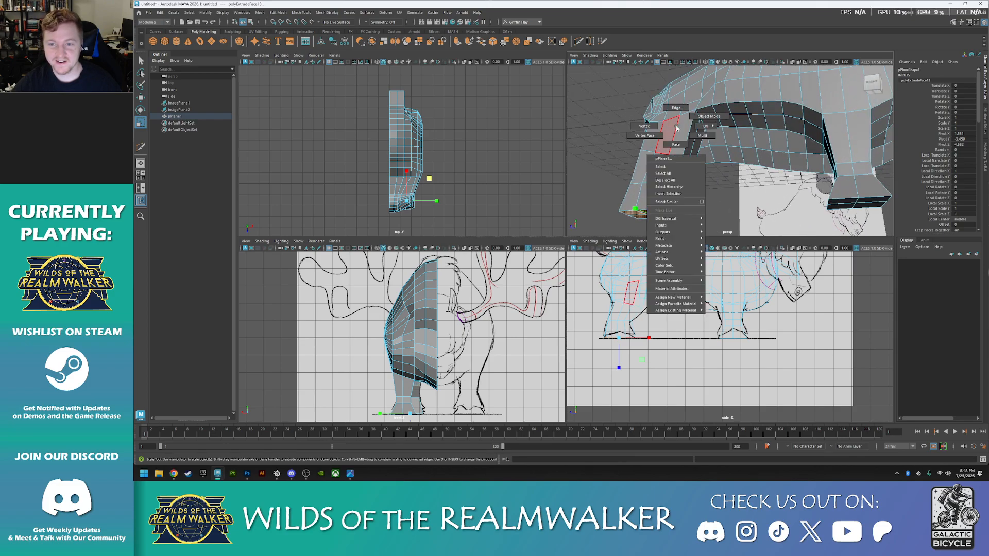
left_click(676, 144)
left_click(692, 155)
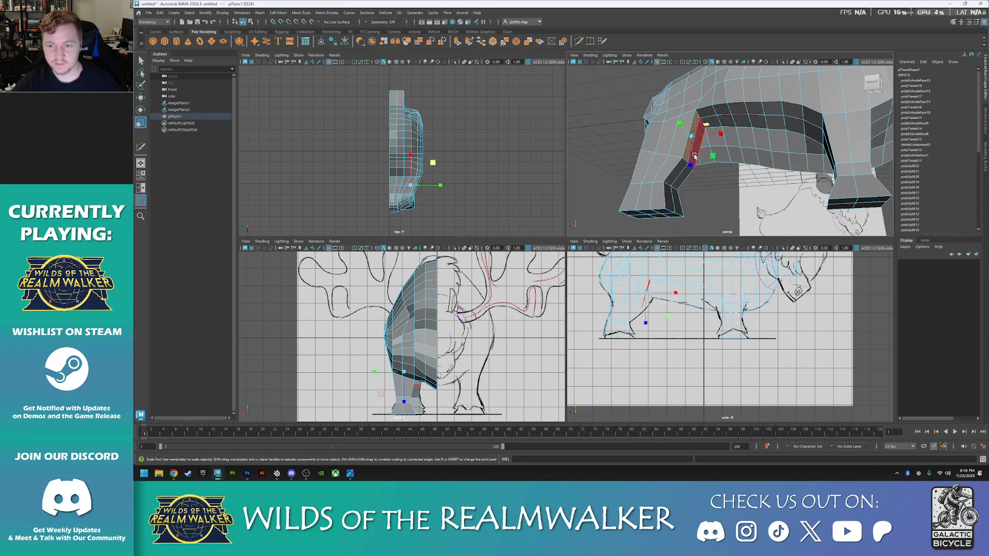
key("w")
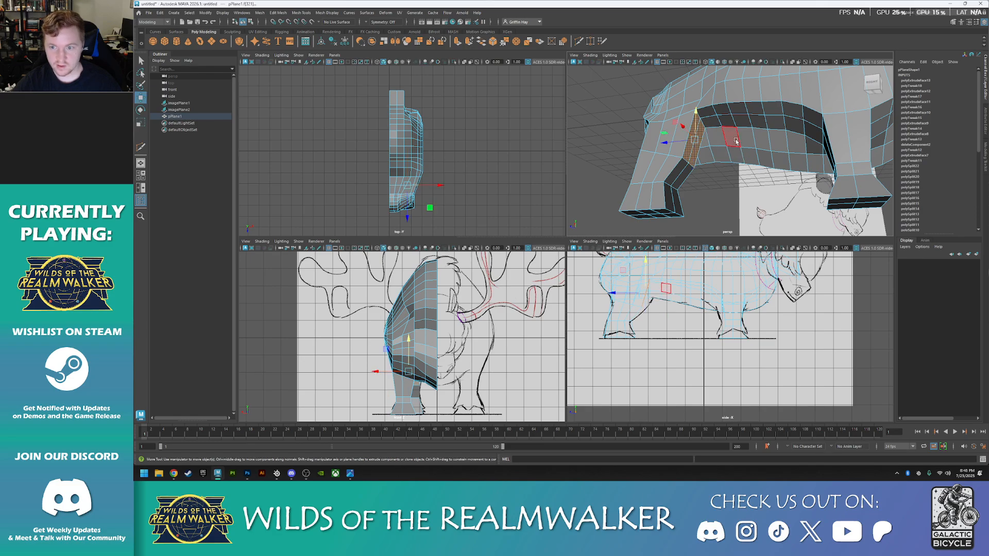
left_click_drag(667, 142, 668, 142)
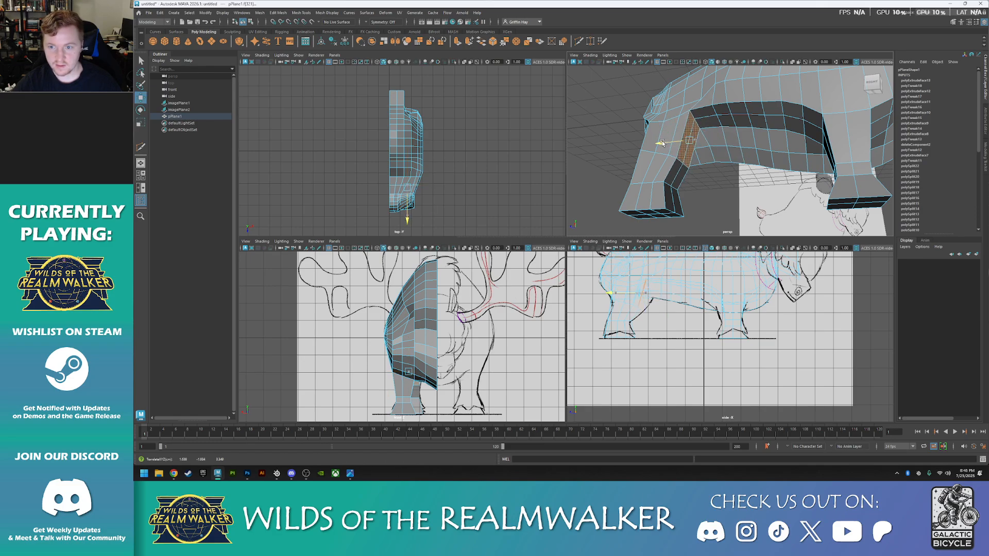
- Switch to edge selection, select edges on the hind leg's knee and shift them in the front-to-back direction
right_click_drag(669, 164, 669, 149)
left_click(671, 151)
left_click_drag(671, 151, 894, 198, "alt")
left_click(784, 144)
left_click(803, 147)
left_click_drag(653, 137, 689, 174)
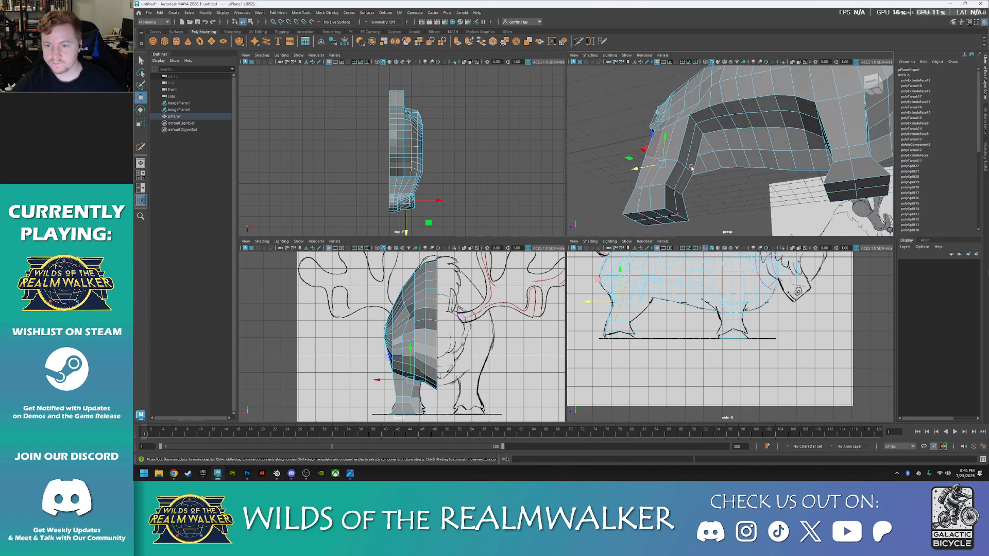
- Adjust the height of the edges where the front of the hind leg meets the belly
left_click(693, 120)
left_click_drag(696, 100, 696, 114)
left_click(717, 111)
left_click_drag(719, 102, 719, 102)
- Switch to vertex selection and adjust the height of vertices on the outer side of the upper hind leg
left_click_drag(719, 103, 753, 135, "alt")
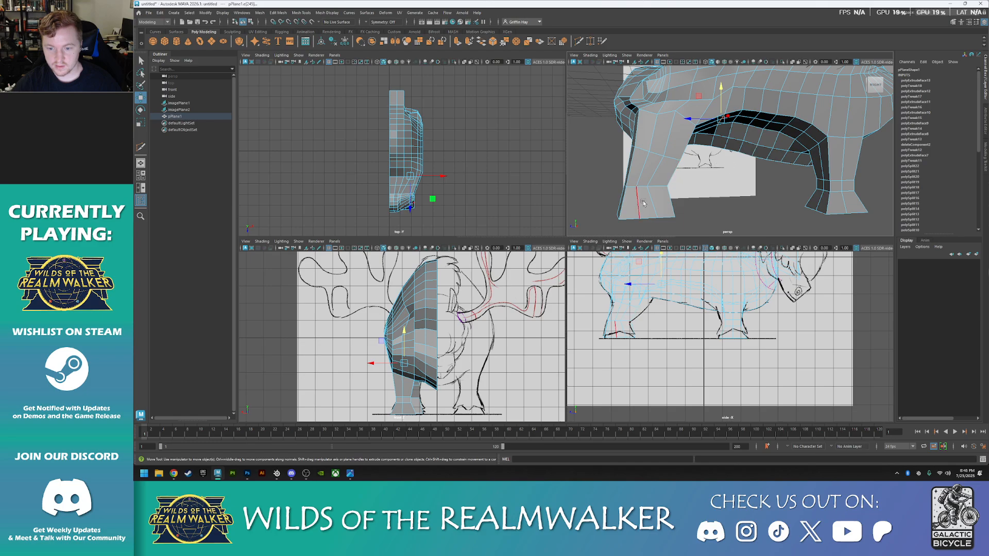
left_click_drag(706, 176, 750, 175, "alt")
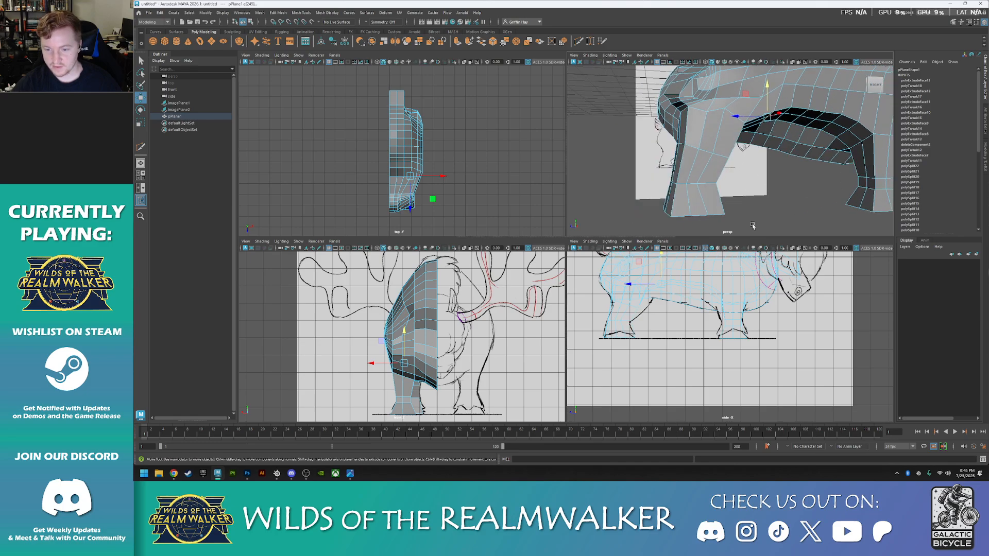
left_click_drag(775, 173, 735, 187, "alt")
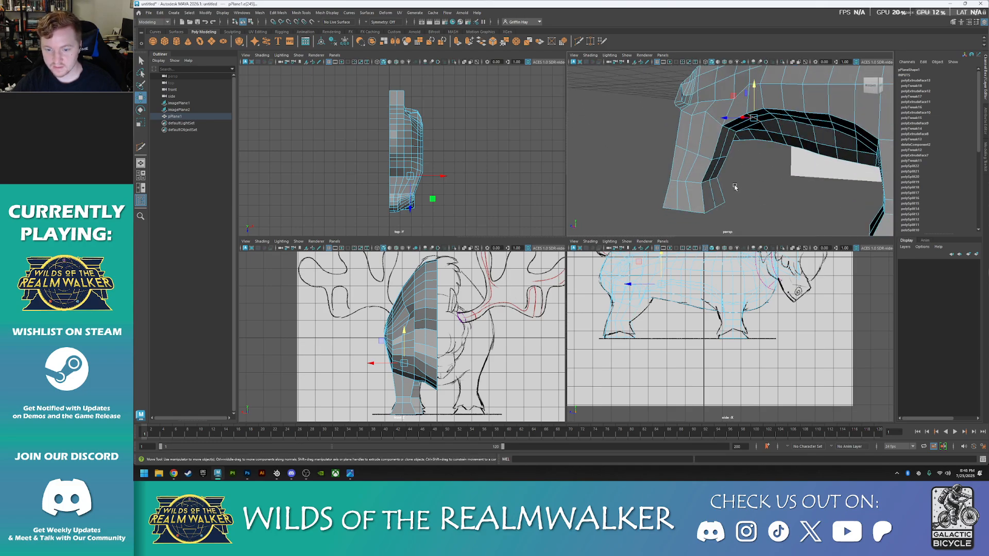
left_click_drag(770, 131, 676, 101, "alt")
scroll(726, 114, "up", 6)
middle_click_drag(675, 100, 693, 141, "alt")
mouse_move(693, 140)
left_mouse_down("alt")
mouse_move(708, 146)
mouse_move(667, 143)
mouse_move(689, 145)
mouse_move(680, 119)
mouse_move(680, 136)
left_mouse_up("alt")
left_click(684, 140)
left_click(667, 153, "shift")
left_click_drag(764, 147, 735, 149, "alt")
right_click_drag(735, 149, 710, 146)
left_click(739, 135)
left_click_drag(740, 105, 738, 119)
left_click(709, 152)
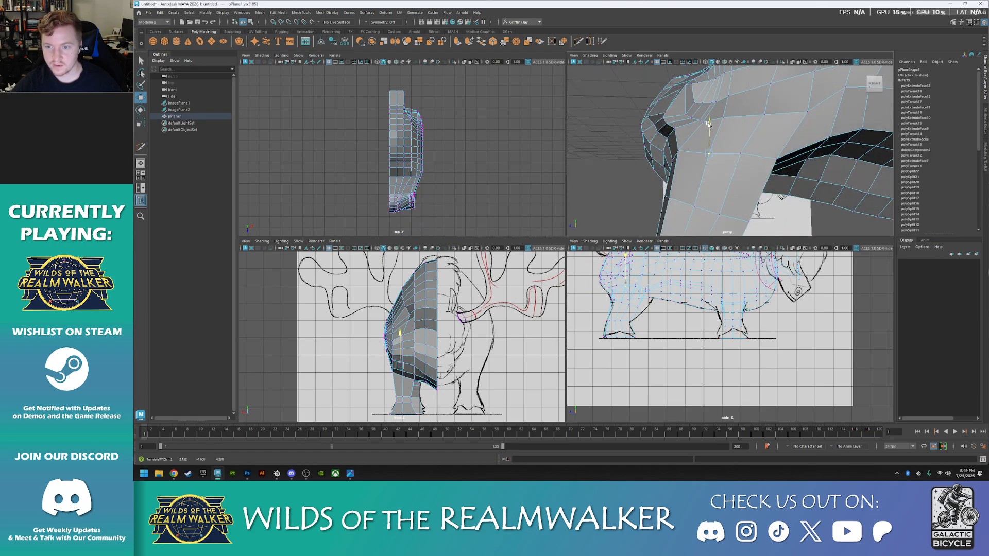
- Examine the hind leg and the whole half body from the side, rear and front against the reference images
left_click_drag(783, 203, 751, 200, "alt")
scroll(763, 188, "down", 8)
mouse_move(739, 200)
left_mouse_down("alt")
mouse_move(765, 215)
mouse_move(757, 208)
left_mouse_up("alt")
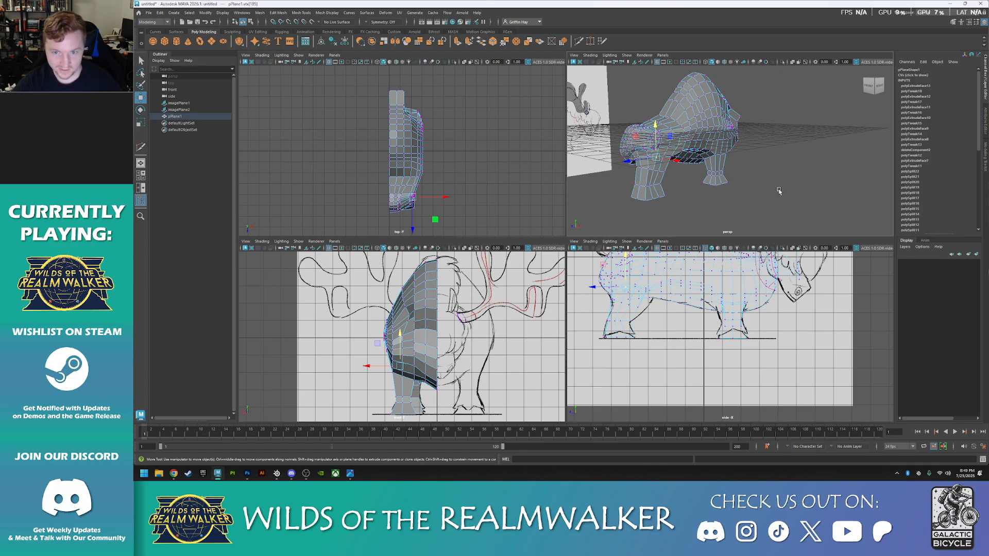
left_click_drag(803, 195, 775, 191, "alt")
middle_click_drag(695, 205, 727, 220, "alt")
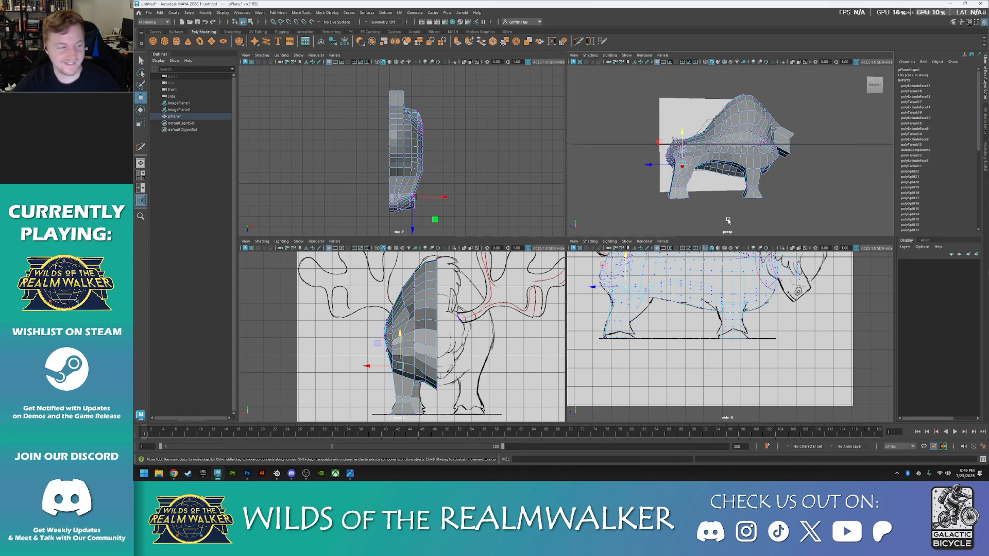
left_click_drag(710, 209, 761, 220, "alt")
left_click_drag(816, 203, 613, 164, "alt")
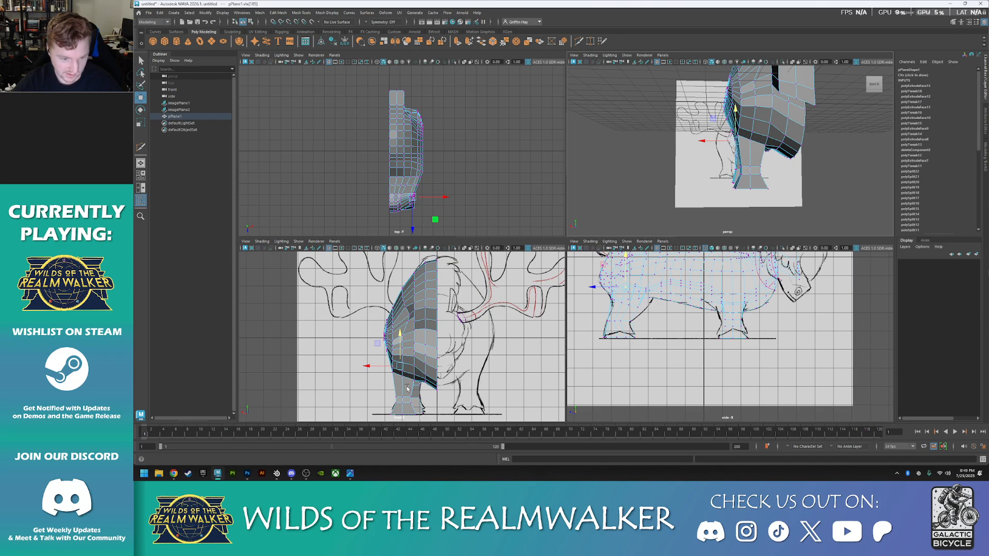
left_click_drag(772, 212, 793, 227, "alt")
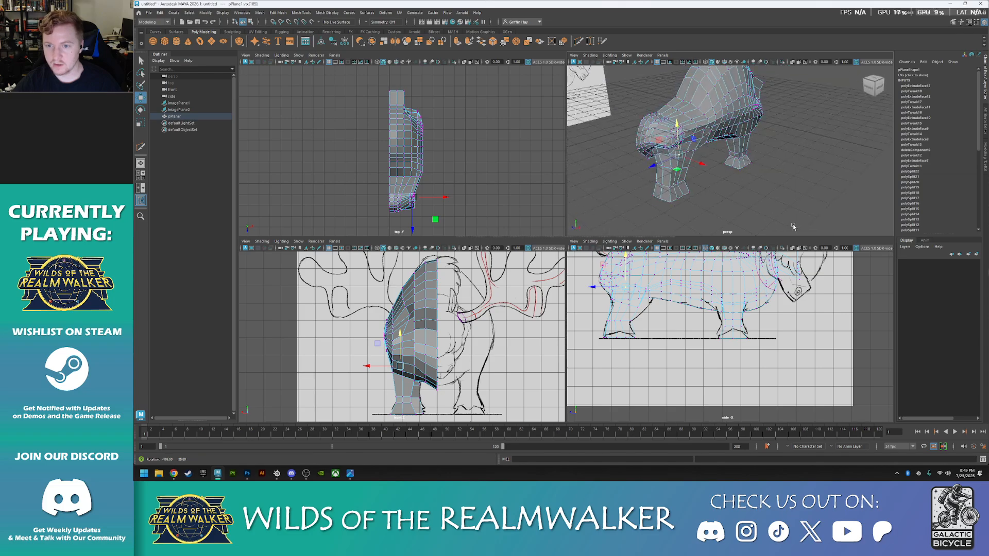
left_click_drag(713, 216, 798, 196, "alt")
scroll(782, 216, "up", 5)
scroll(745, 191, "down", 6)
- Return to object mode, show the body mesh with smooth preview and clear the selection
right_click_drag(803, 195, 819, 194)
left_click(786, 185)
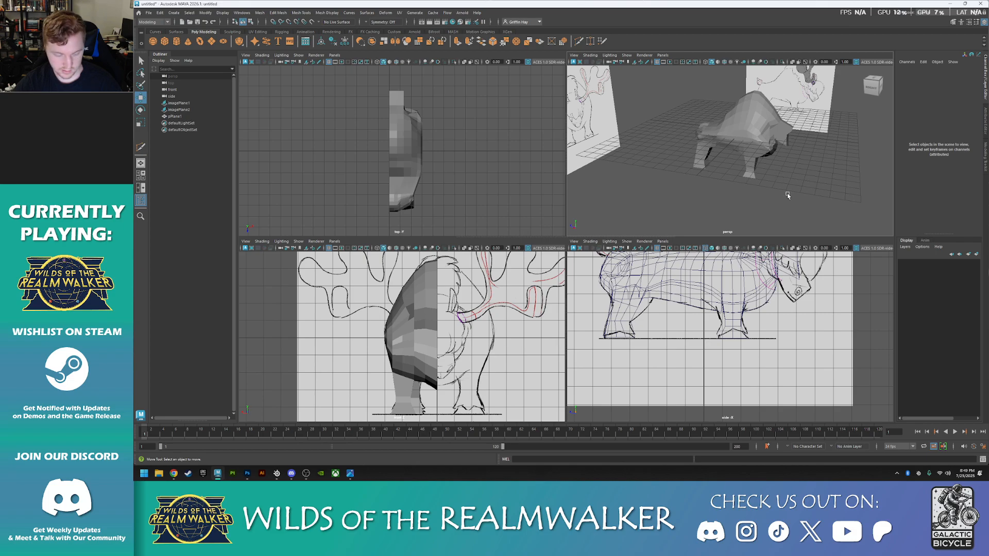
left_click(755, 141)
key("3")
left_click(825, 212)
- Examine the smoothed body, the belly and the leg joins from below, close up and from a distance
left_click_drag(834, 218, 894, 210, "alt")
scroll(718, 149, "up", 6)
left_click_drag(684, 143, 732, 231, "alt")
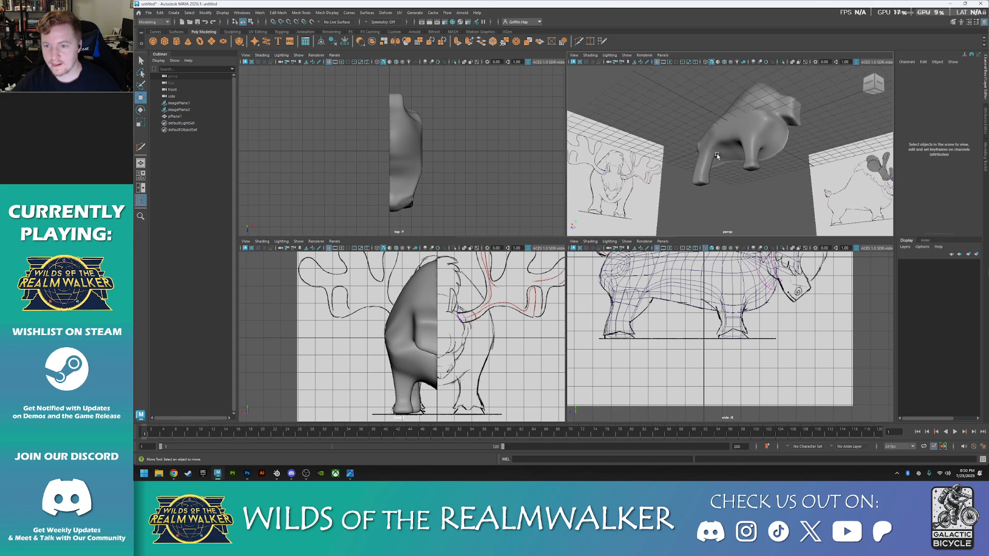
scroll(718, 152, "up", 5)
scroll(690, 138, "up", 2)
scroll(663, 154, "down", 3)
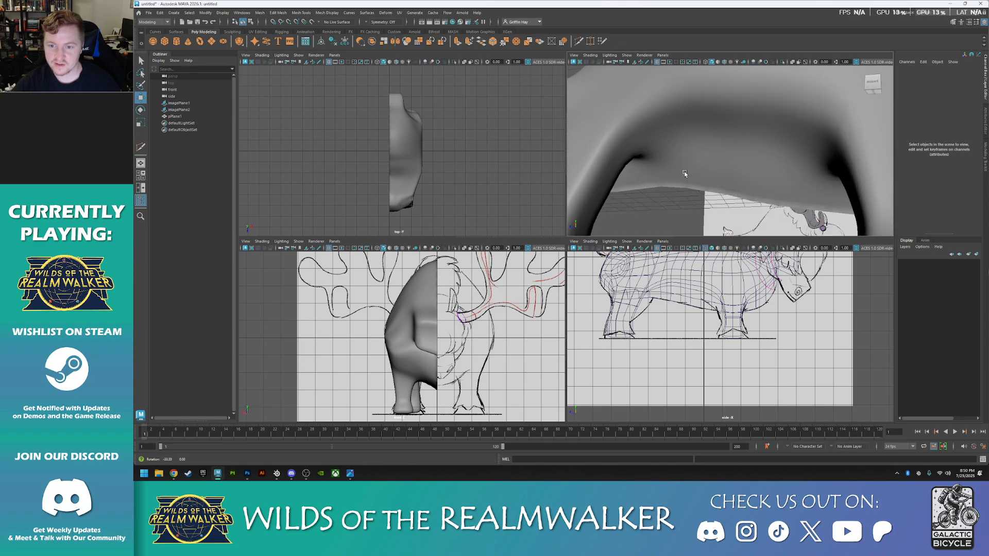
left_click_drag(667, 159, 730, 150, "alt")
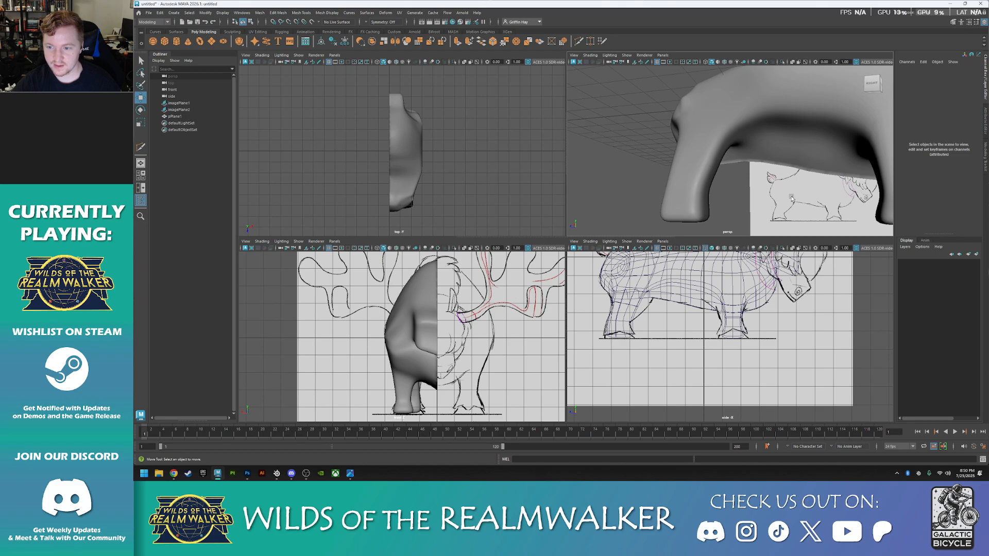
scroll(803, 215, "up", 3)
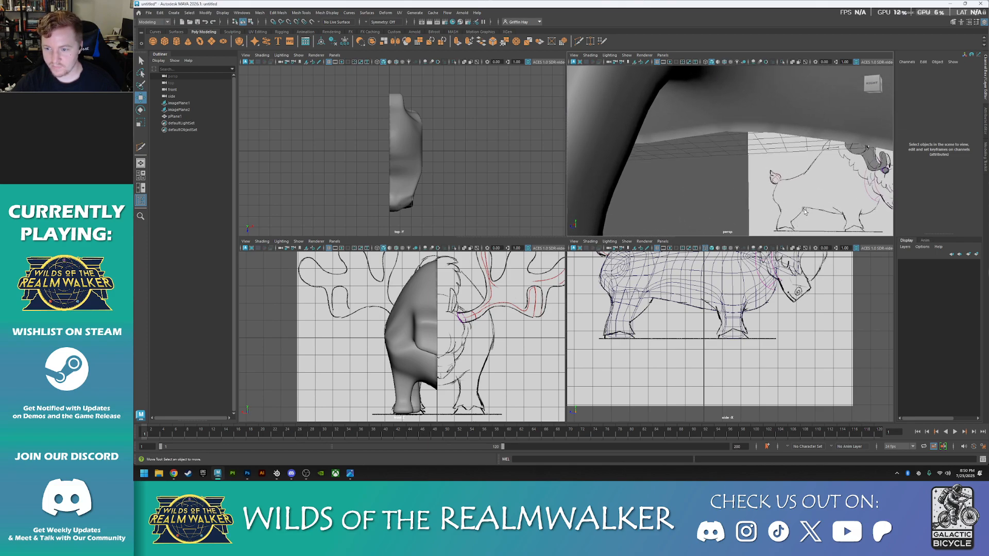
scroll(793, 220, "down", 4)
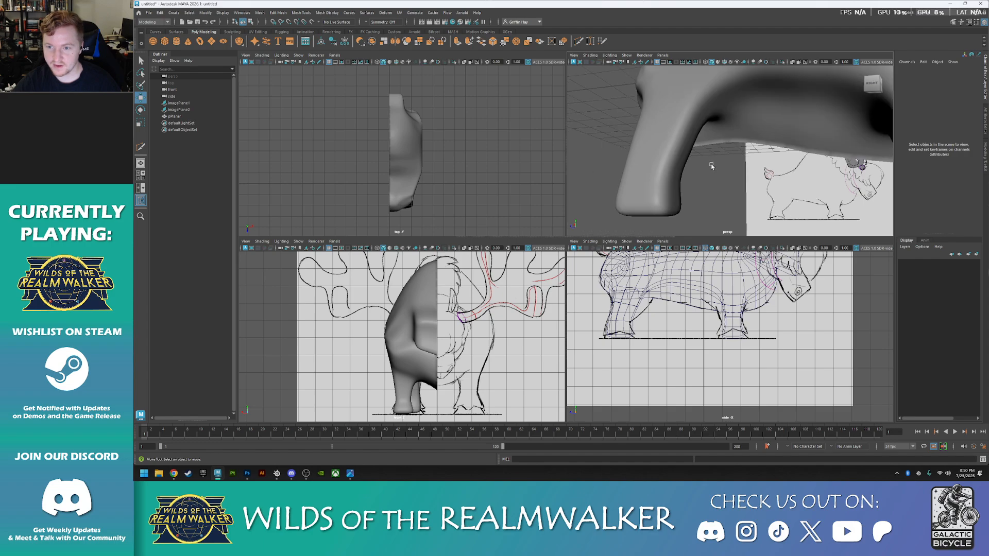
left_click_drag(711, 165, 699, 129, "alt")
middle_click_drag(700, 129, 720, 142, "alt")
scroll(714, 148, "down", 8)
left_click_drag(796, 148, 767, 179, "alt")
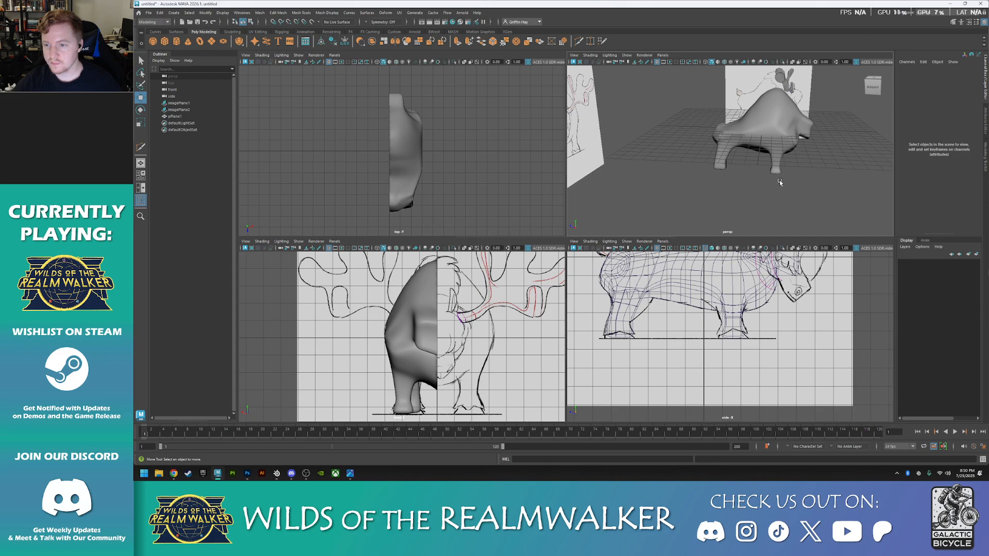
- Maximize the perspective view and look over the smoothed creature
key("ctrl+space")
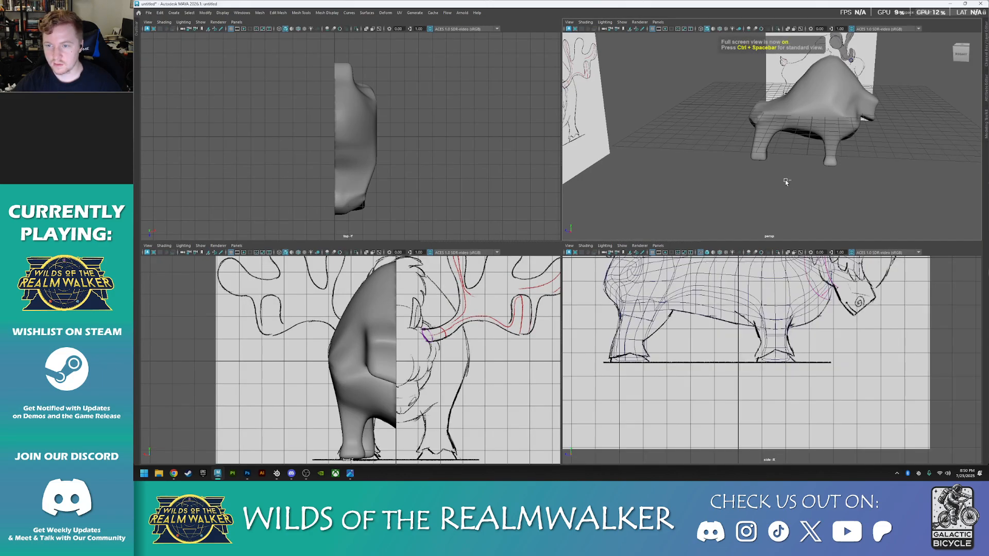
key("ctrl+space")
key("space")
left_click_drag(800, 187, 644, 195, "alt")
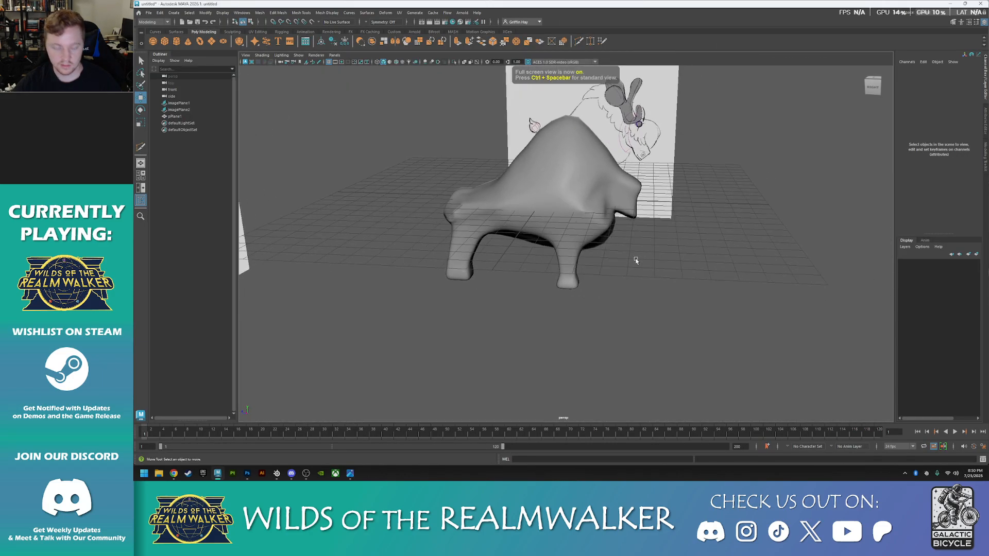
- Select the body mesh and switch off its smooth preview
left_click(603, 260)
key("1")
left_click_drag(599, 246, 647, 306, "alt")
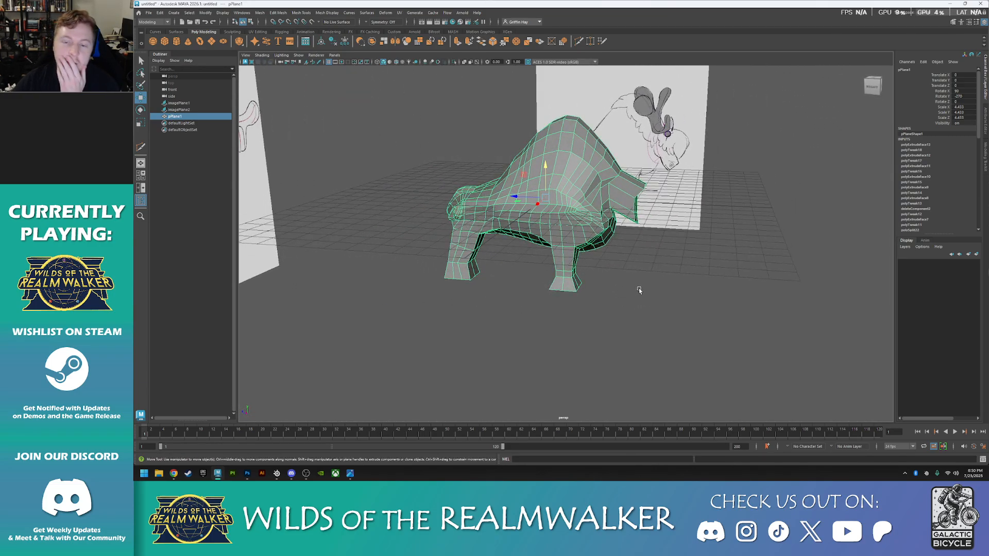
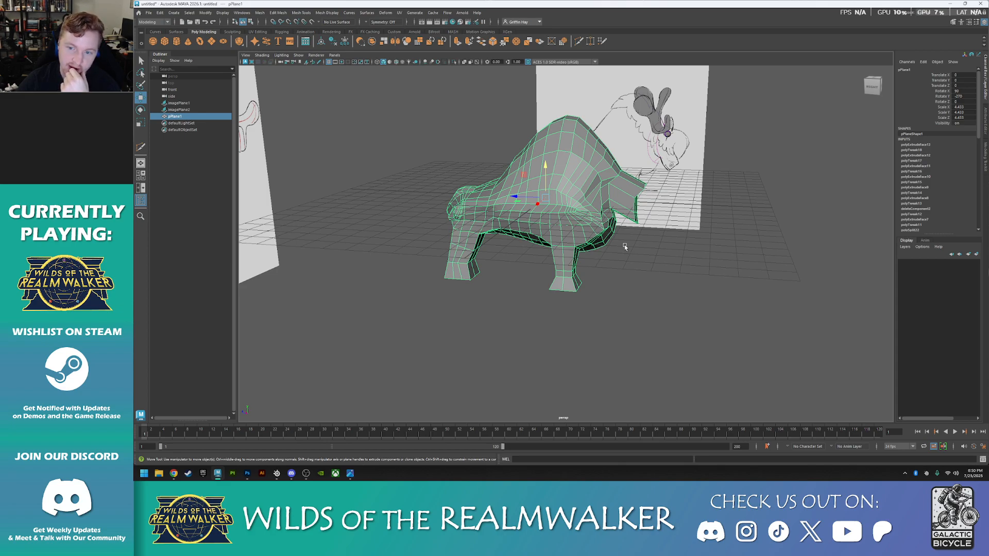
- Examine the unsmoothed half body from the rear, side and front, including the rump and the hind leg join
mouse_move(675, 315)
left_mouse_down("alt")
mouse_move(604, 309)
mouse_move(624, 293)
mouse_move(684, 306)
left_mouse_up("alt")
scroll(603, 319, "up", 3)
left_click_drag(603, 319, 590, 346, "alt")
left_click_drag(568, 232, 605, 324, "alt")
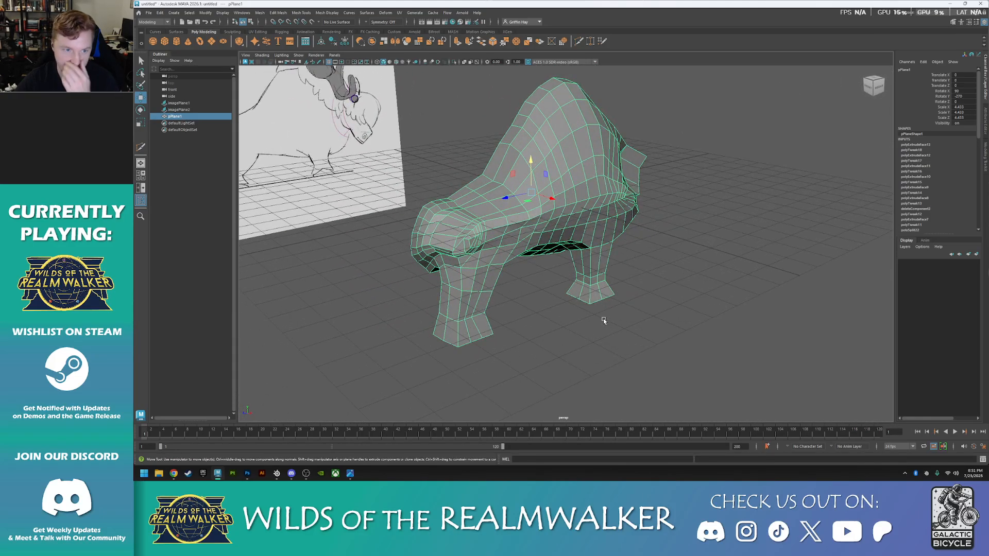
left_click_drag(592, 290, 601, 184, "alt")
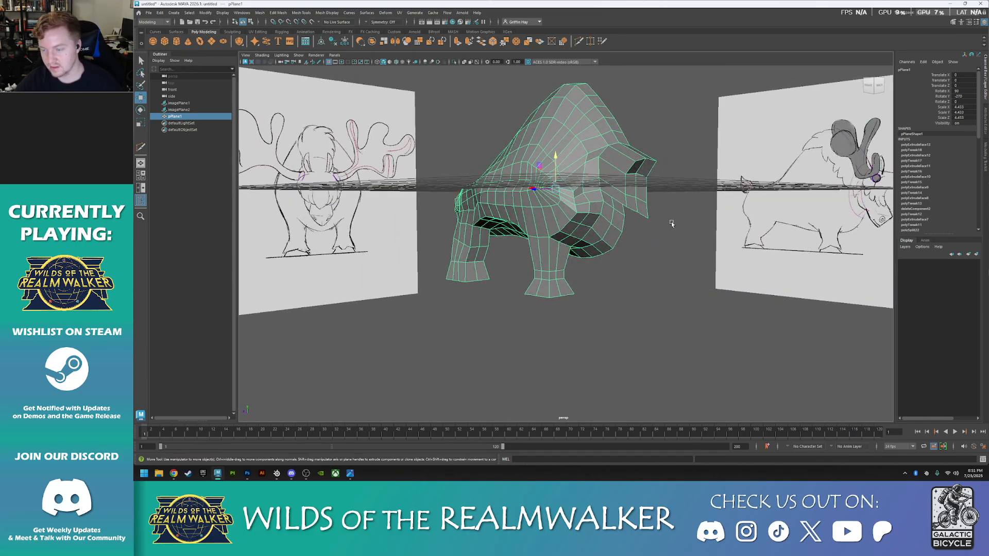
left_click_drag(469, 301, 548, 260, "alt")
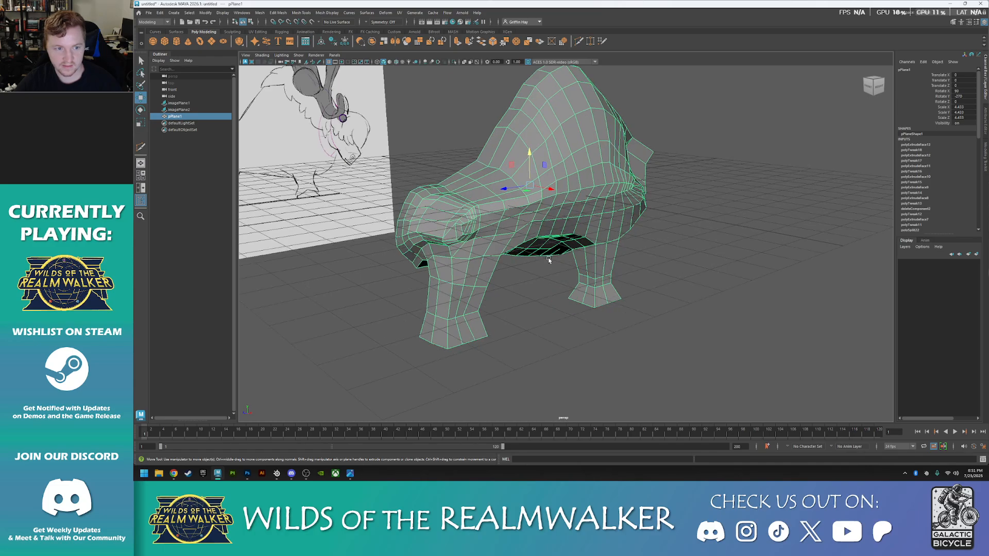
left_click_drag(560, 318, 546, 298, "alt")
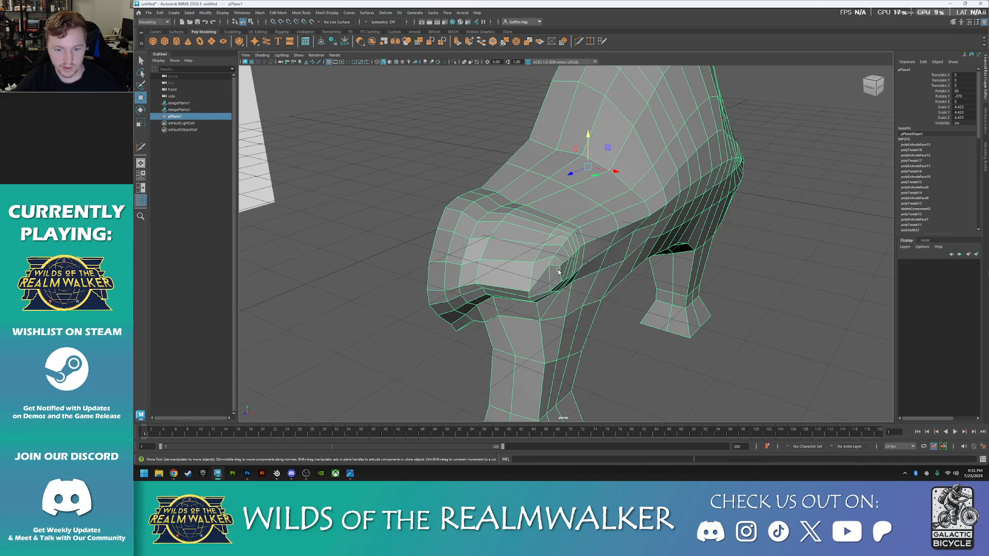
mouse_move(585, 266)
left_mouse_down("alt")
mouse_move(675, 302)
mouse_move(558, 283)
mouse_move(591, 273)
mouse_move(600, 259)
mouse_move(579, 278)
left_mouse_up("alt")
- Mirror the half body across the world X axis with cut geometry on, combining with the original and merging border vertices
right_click(716, 234)
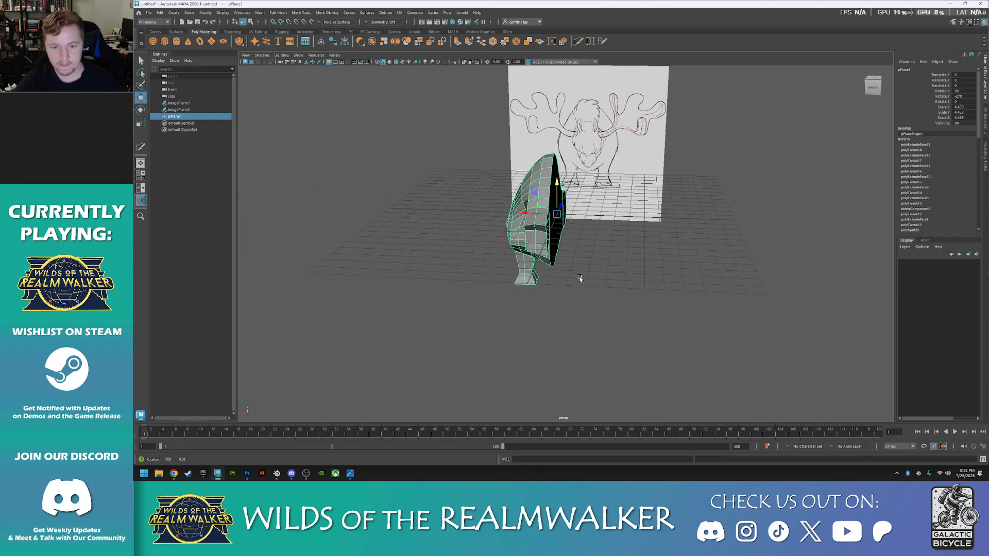
right_click(562, 251)
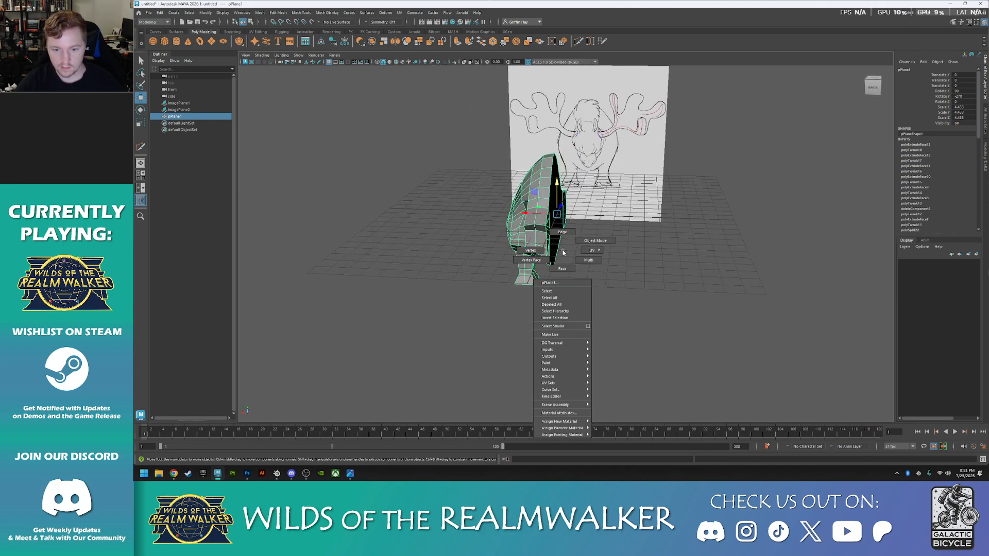
right_click(563, 253, "shift")
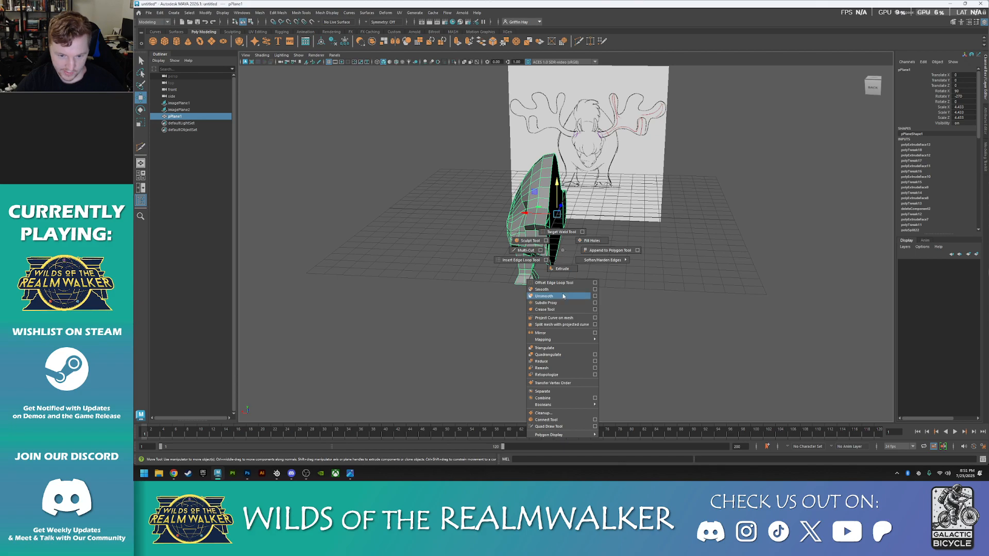
left_click(595, 333)
left_click_drag(579, 270, 623, 262, "alt")
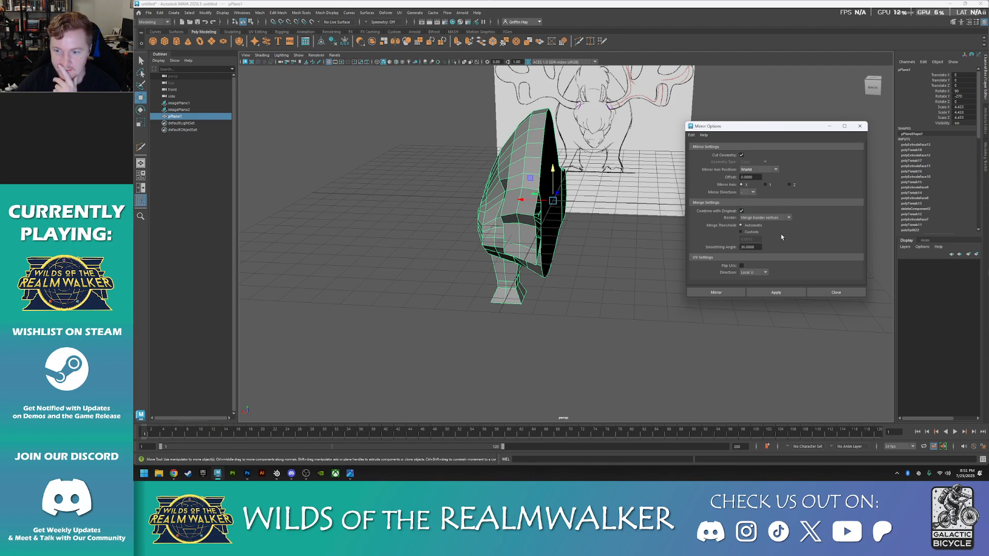
left_click(776, 294)
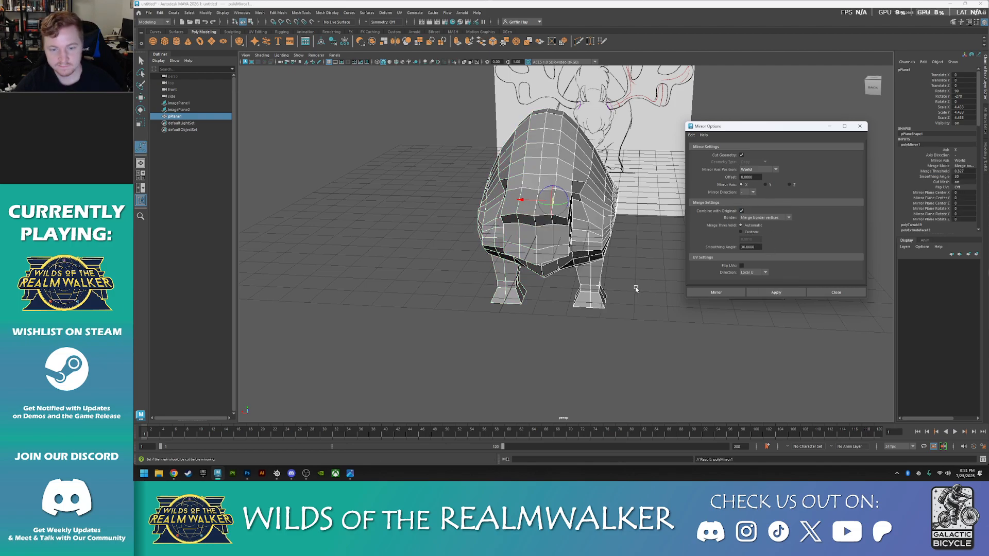
- Close the mirror options, return to object mode and reselect the mirrored body mesh
left_click_drag(605, 317, 570, 289, "alt")
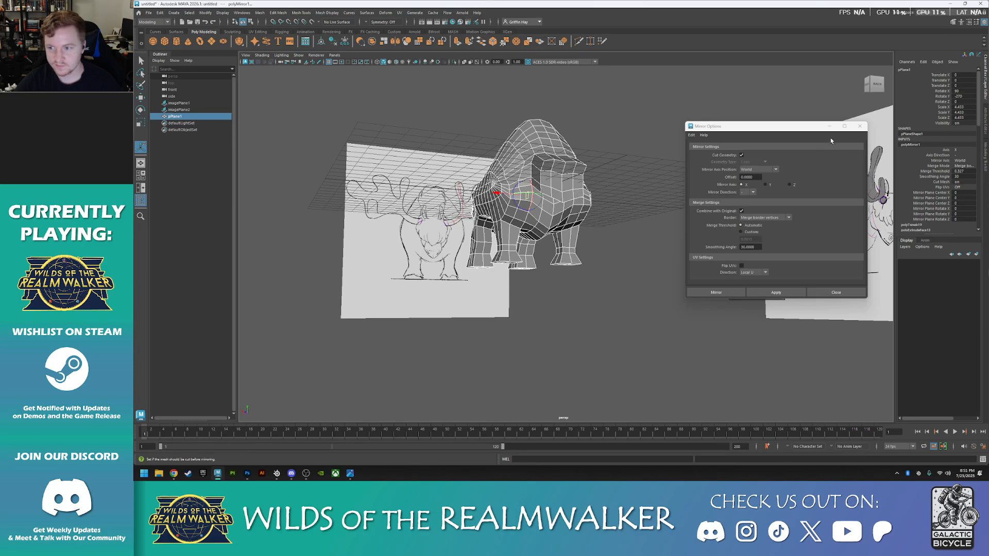
left_click(860, 129)
left_click_drag(659, 246, 656, 213, "alt")
right_click_drag(655, 213, 672, 204)
left_click(643, 294)
mouse_move(643, 295)
left_mouse_down("alt")
mouse_move(702, 293)
mouse_move(636, 283)
left_mouse_up("alt")
left_click(579, 215)
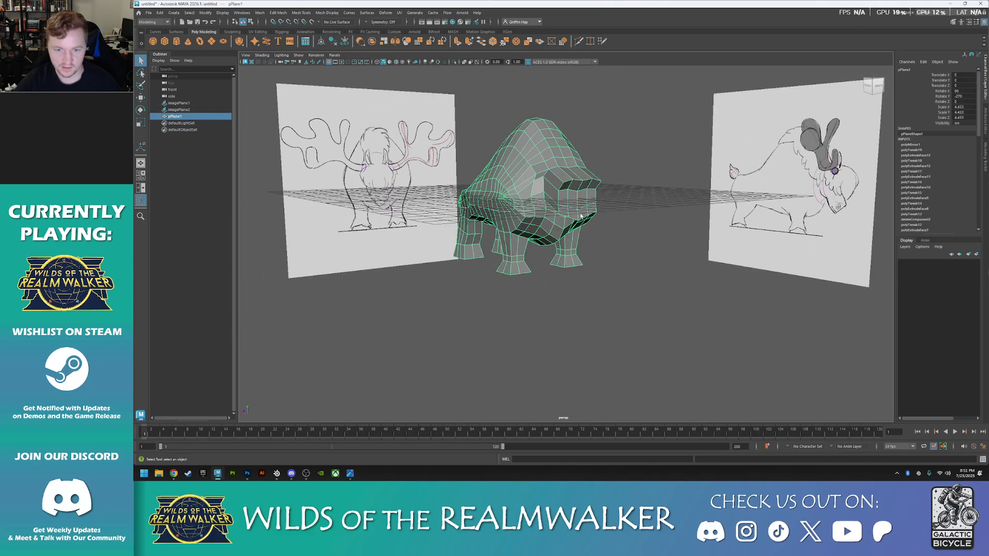
scroll(605, 238, "up", 4)
left_click_drag(606, 238, 635, 289, "alt")
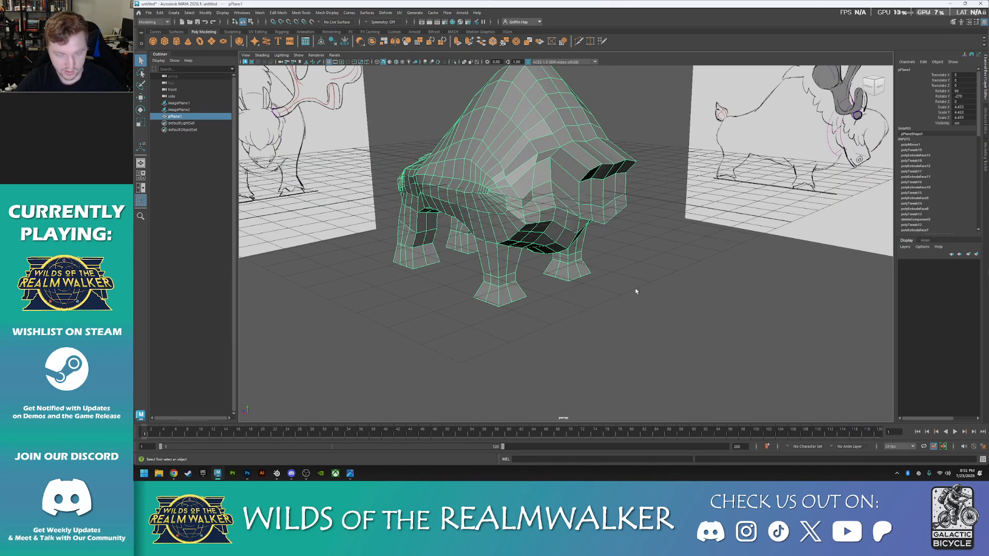
- Show the mirrored body with smooth preview, clear the selection and examine its shape from the side, rear and front
key("3")
left_click(635, 289)
left_click_drag(696, 343, 734, 340, "alt")
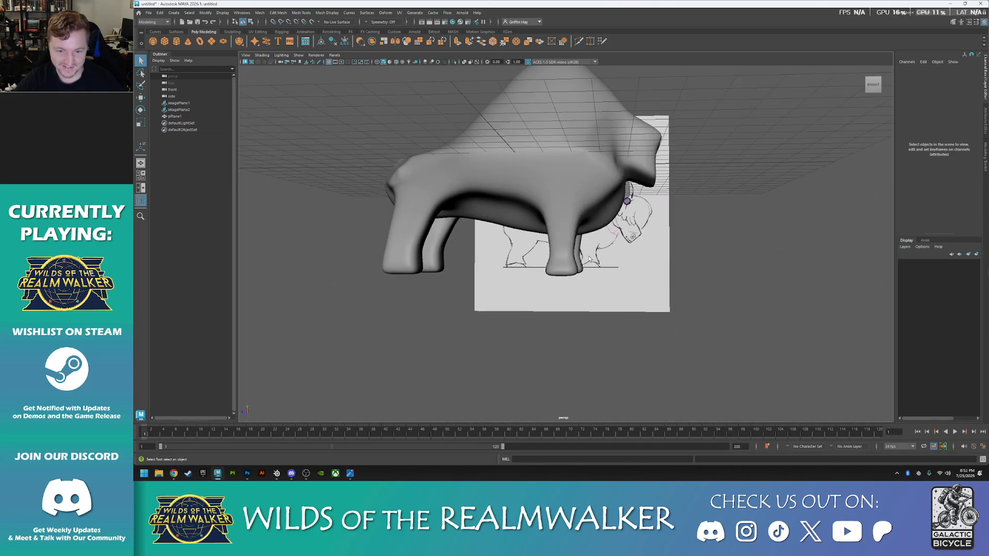
mouse_move(649, 321)
left_mouse_down("alt")
mouse_move(607, 326)
mouse_move(654, 324)
left_mouse_up("alt")
left_click_drag(442, 240, 468, 268, "alt")
scroll(501, 241, "up", 4)
left_click_drag(542, 271, 516, 274, "alt")
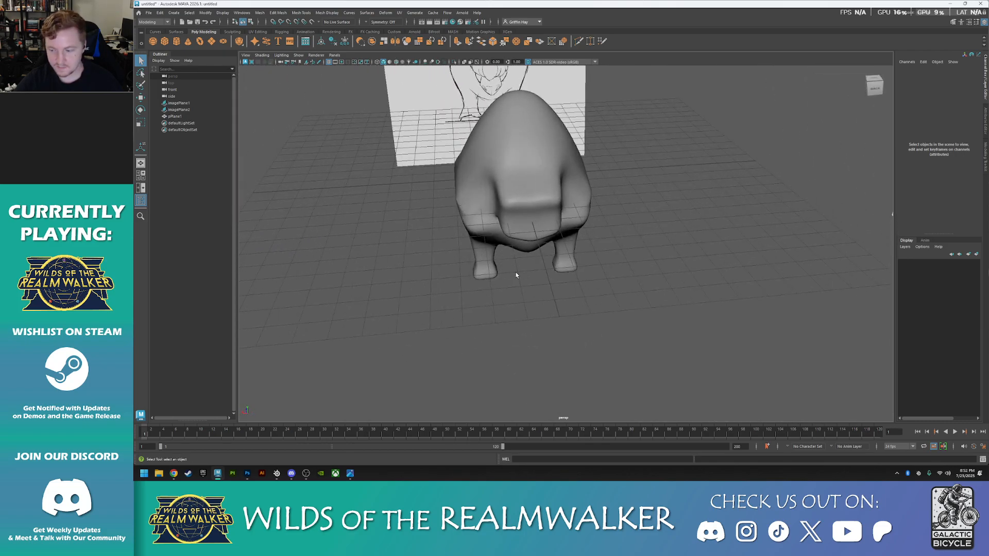
- Switch off the smooth preview of the mirrored body and undo the mirror operation
left_click(501, 196)
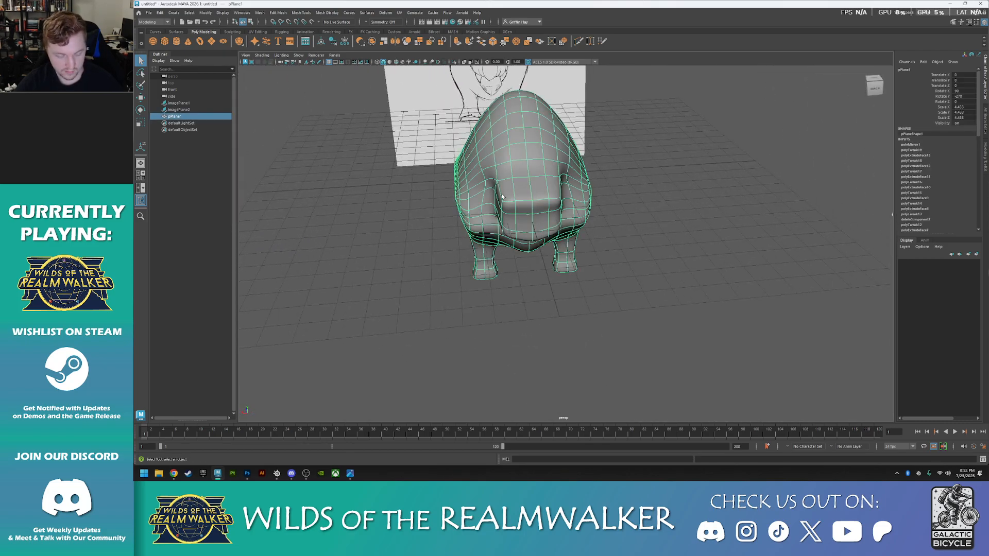
key("1")
left_click_drag(604, 323, 677, 315, "alt")
left_click(687, 320)
key("ctrl+z")
key("ctrl+z")
key("ctrl+z")
key("ctrl+z")
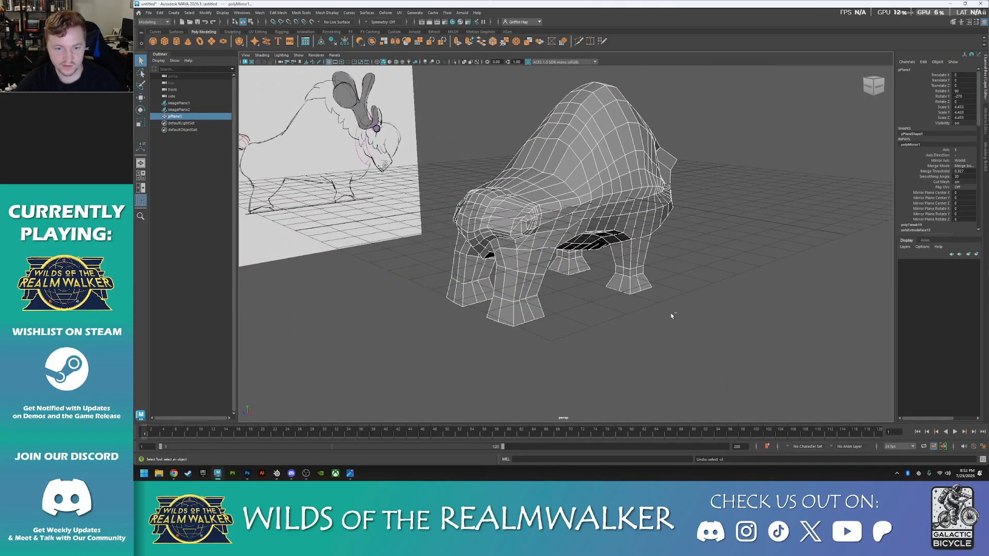
- Switch the half body to vertex selection, pick a vertex at the rump's lower rear edge and turn on soft selection
left_click_drag(591, 324, 583, 202, "alt")
scroll(620, 180, "up", 3)
right_click(581, 201)
right_click_drag(581, 187, 544, 216)
left_click(574, 210)
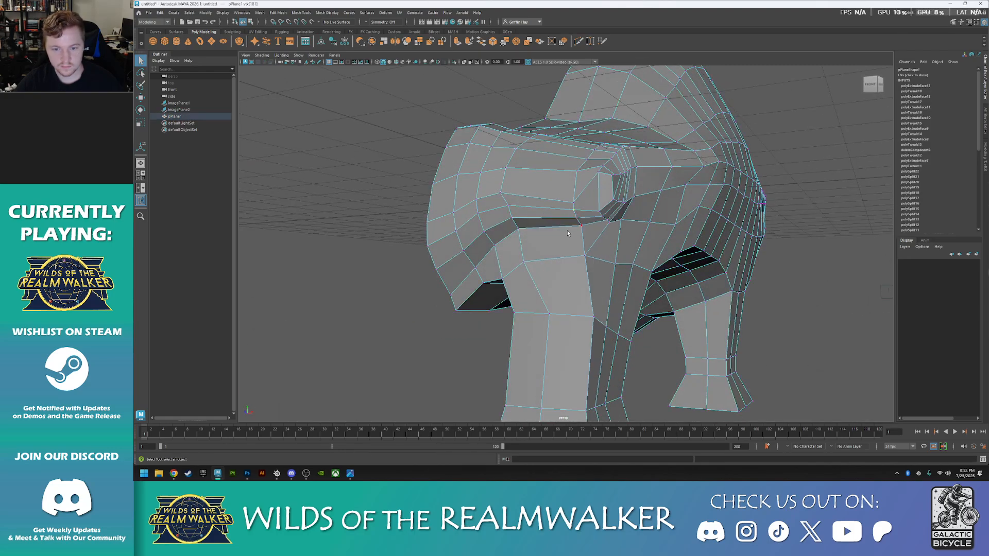
left_click_drag(568, 233, 551, 257, "alt")
key("b")
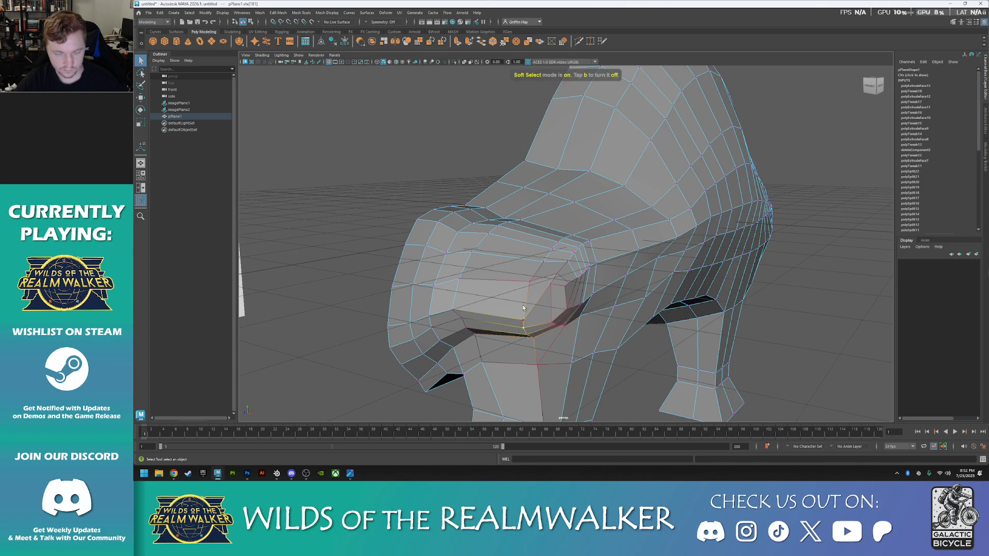
left_click_drag(519, 321, 528, 333, "alt")
- Move the vertex on the upper hip bulge inward along the X axis with soft selection
left_click(653, 222)
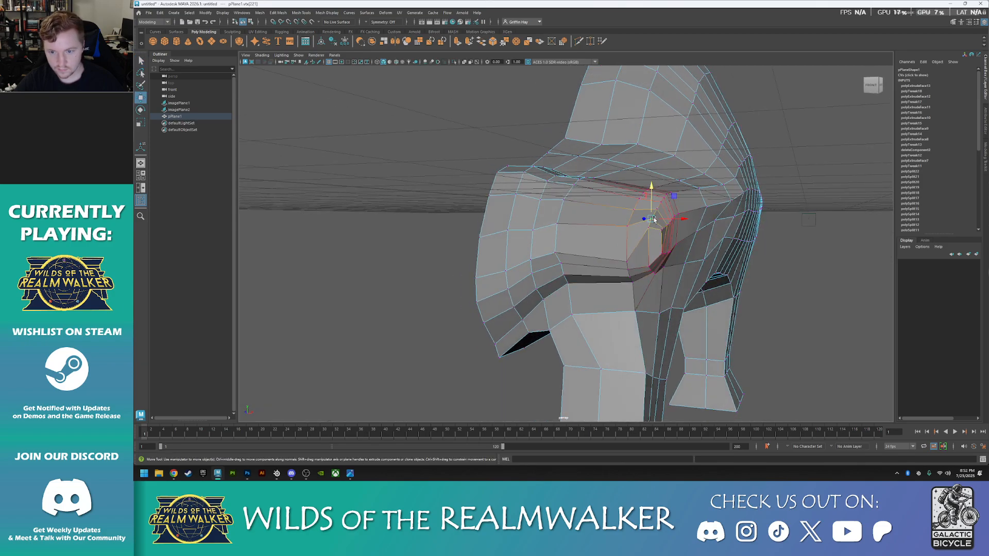
left_click_drag(789, 220, 824, 207)
left_click_drag(686, 220, 653, 225)
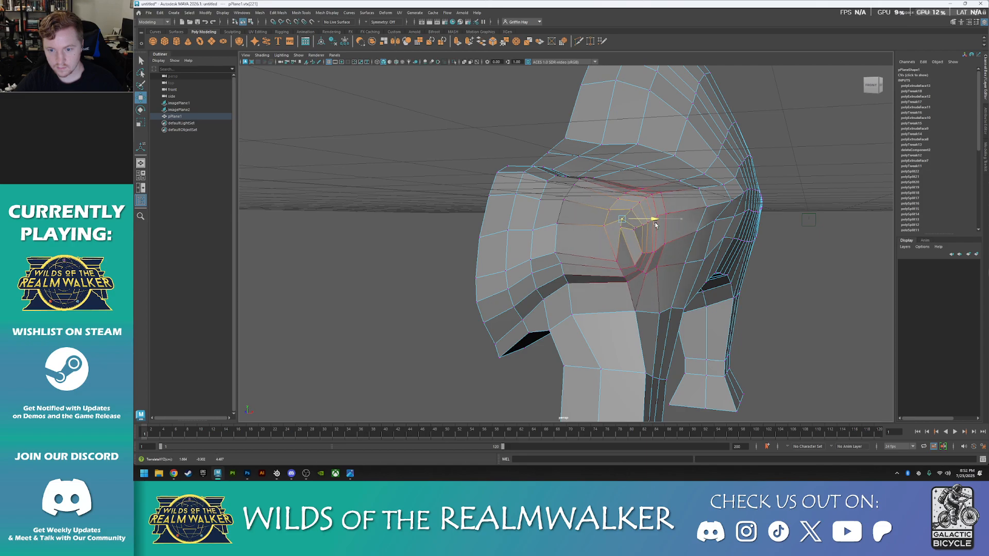
- Pull the lower hip vertex and the vertex at the top of the hind leg inward along the X axis
left_click_drag(733, 258, 735, 290, "alt")
left_click_drag(737, 291, 795, 316, "alt")
left_click_drag(566, 310, 591, 309, "alt")
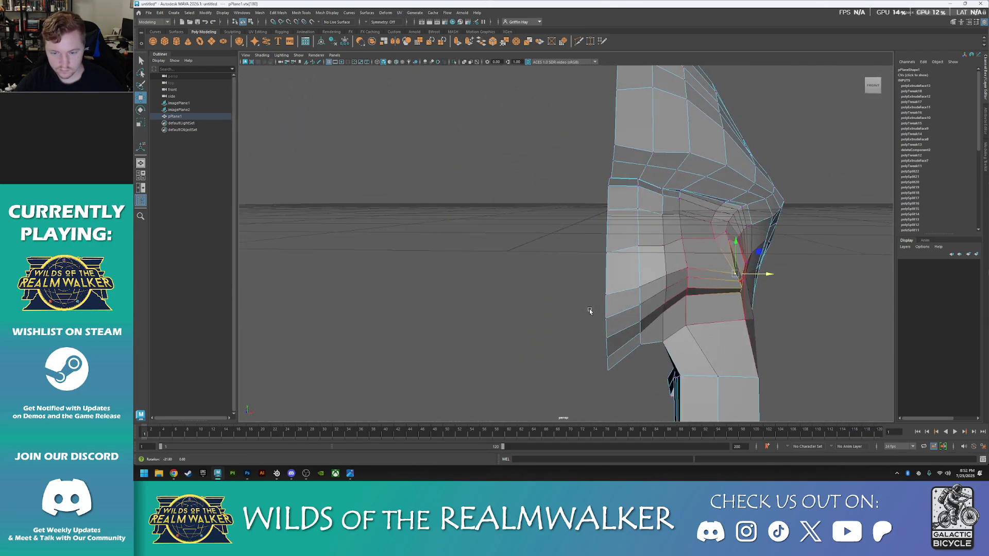
left_click_drag(762, 274, 753, 276)
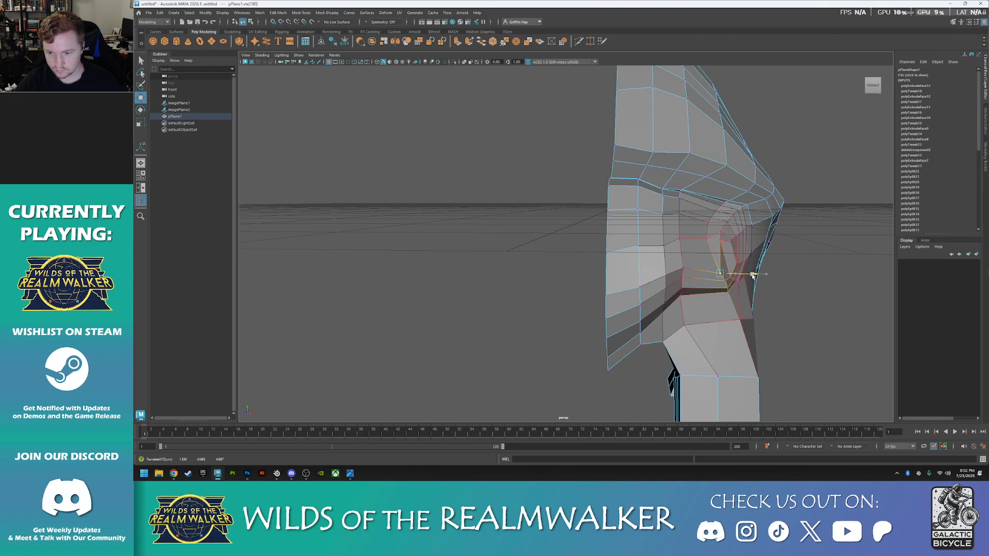
left_click(740, 319)
left_click_drag(765, 322, 755, 322)
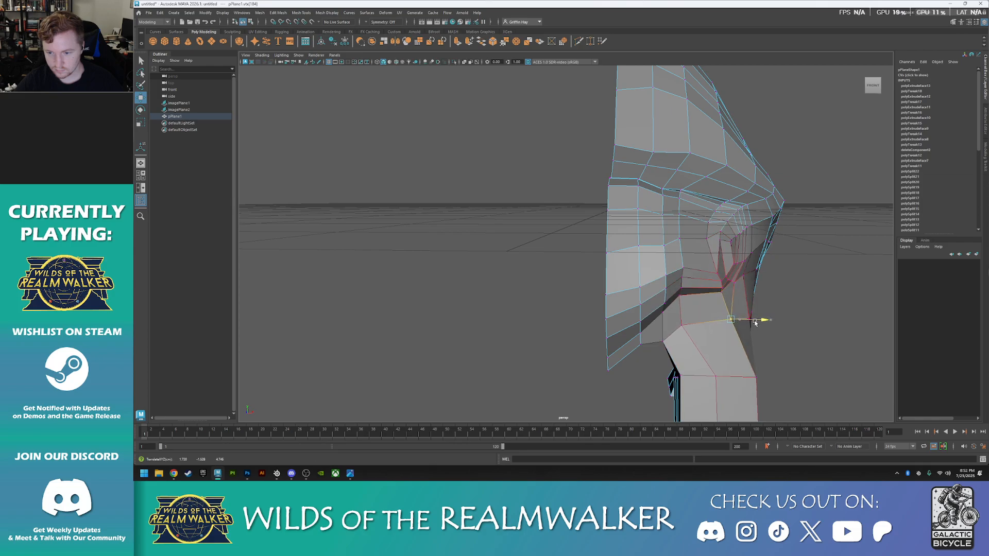
- Turn off soft selection and lower two neighbouring vertices at the top of the narrow faces on the hip bulge
mouse_move(846, 331)
left_mouse_down("alt")
mouse_move(817, 331)
mouse_move(836, 330)
left_mouse_up("alt")
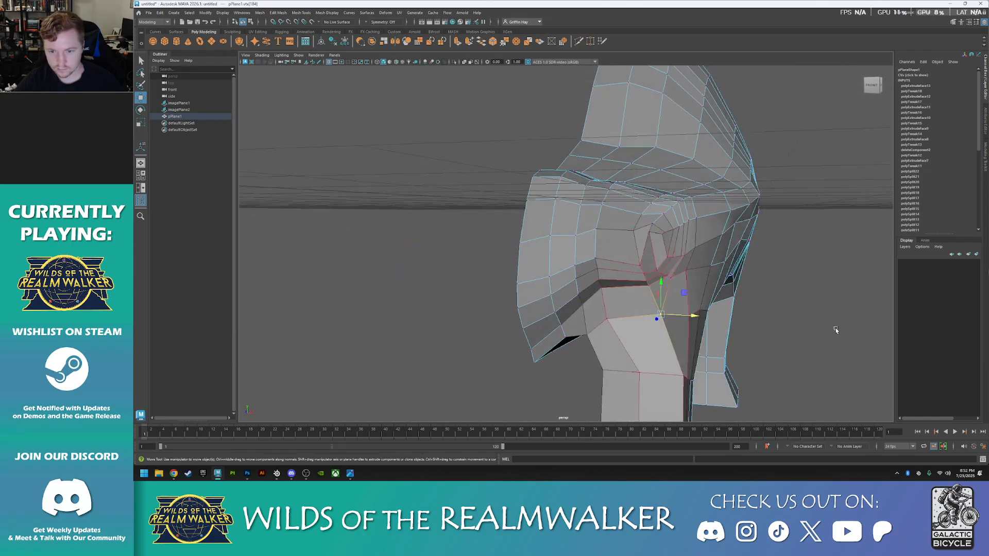
right_click_drag(814, 210, 816, 194)
right_click_drag(639, 227, 634, 229)
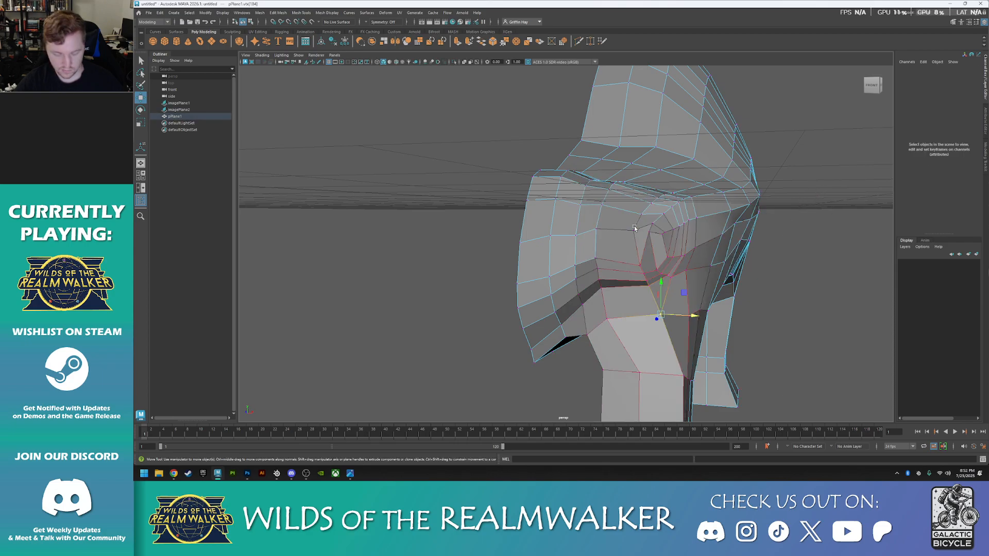
left_click(648, 234)
key("f")
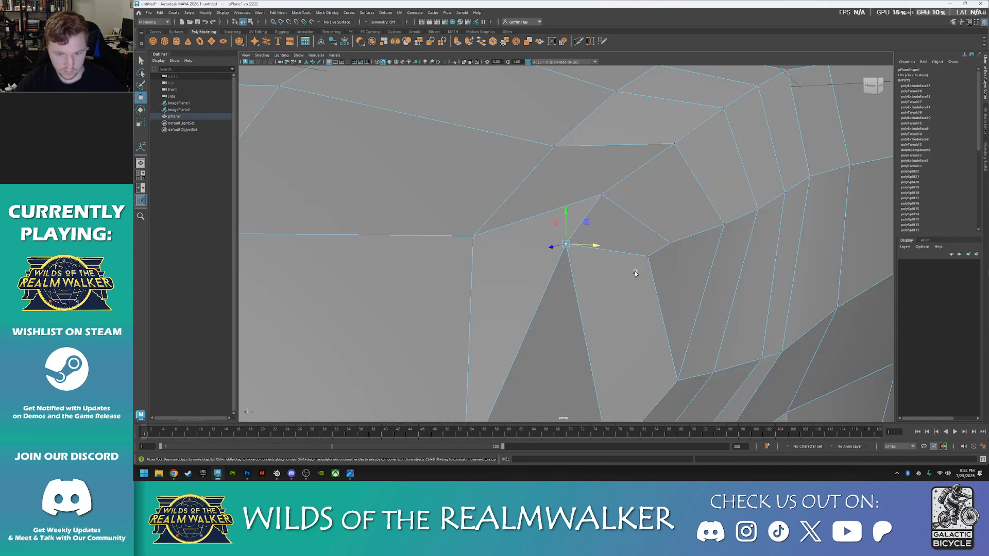
mouse_move(567, 303)
left_mouse_down("alt")
mouse_move(532, 271)
mouse_move(521, 293)
mouse_move(575, 335)
mouse_move(566, 294)
left_mouse_up("alt")
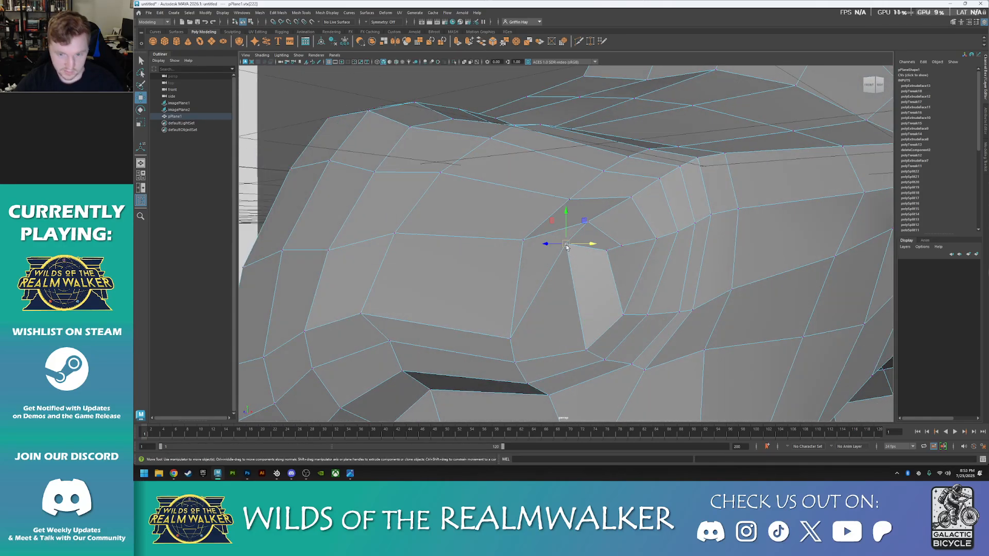
left_click_drag(567, 212, 571, 262)
left_click(608, 251)
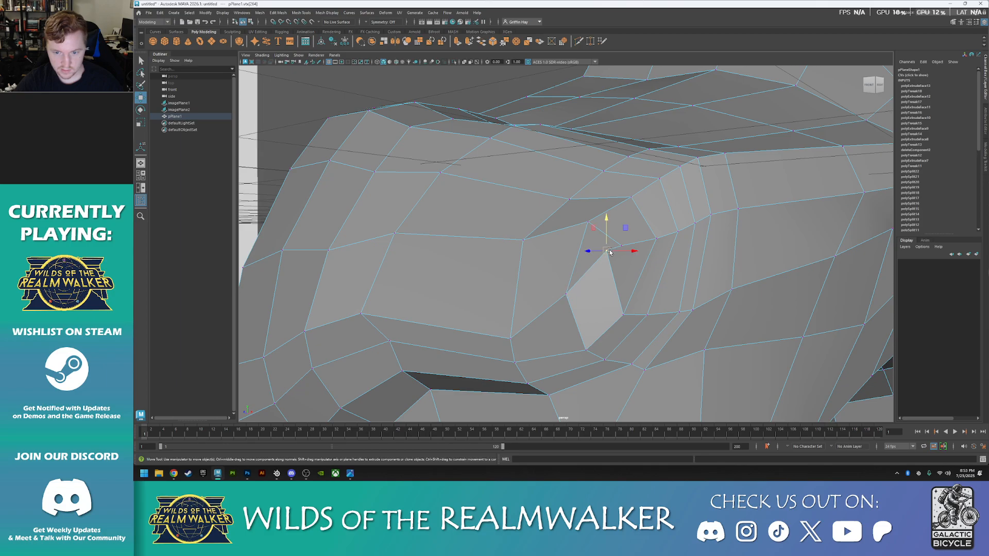
left_click_drag(608, 220, 606, 245)
- Reposition the vertices around the narrow faces at the centre of the hip bulge
left_click_drag(581, 325, 525, 351, "alt")
left_click(582, 279)
left_click_drag(545, 285, 649, 322)
left_click(583, 259)
left_click(610, 299)
left_click(621, 329)
- Adjust the vertex at the lower edge of the hip bulge above the hind leg and undo the last action
left_click_drag(597, 228, 608, 192, "alt")
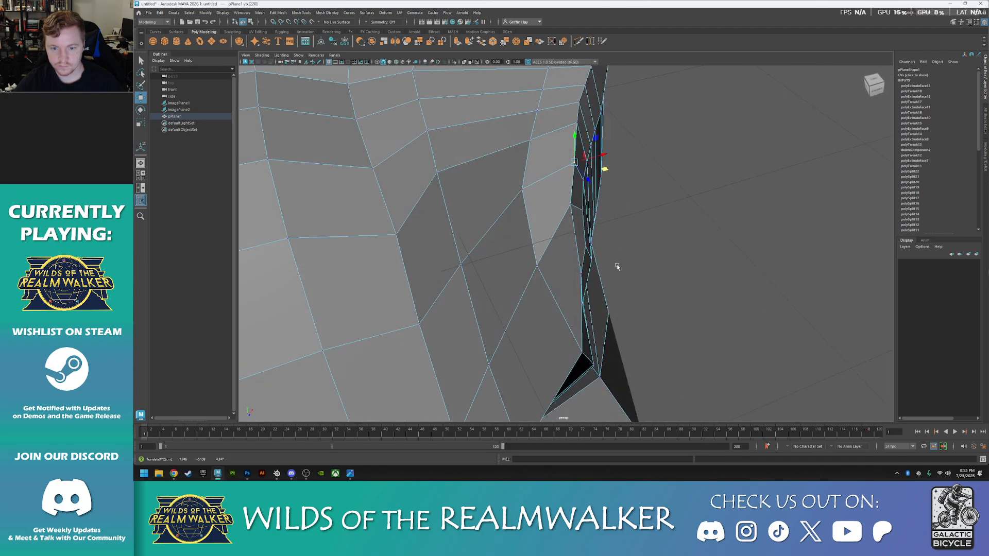
left_click_drag(613, 253, 589, 268, "alt")
left_click(589, 347)
middle_click_drag(616, 354, 610, 241, "alt")
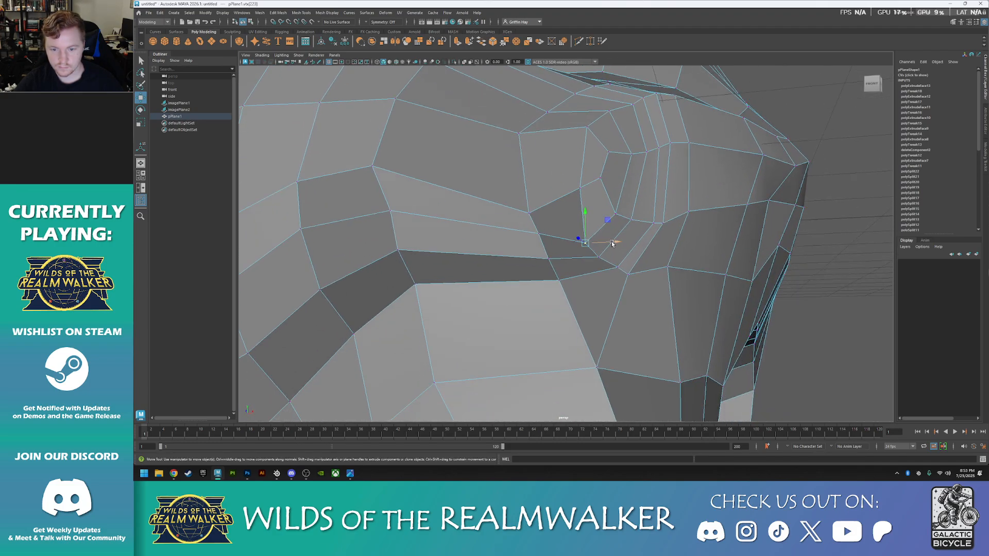
left_click_drag(610, 241, 629, 298, "alt")
left_click_drag(622, 253, 605, 210)
left_click(623, 207)
key("ctrl+z")
- Even out the vertices along the lower rim of the hip bulge
left_click_drag(605, 210, 492, 306, "alt")
left_click(618, 269)
left_click(536, 296)
left_click(583, 268)
left_click(617, 265)
left_click(598, 242)
left_click(614, 271)
left_click(595, 270)
- Shift the vertices along the crease where the underside of the rump meets the hind leg
left_click(596, 287)
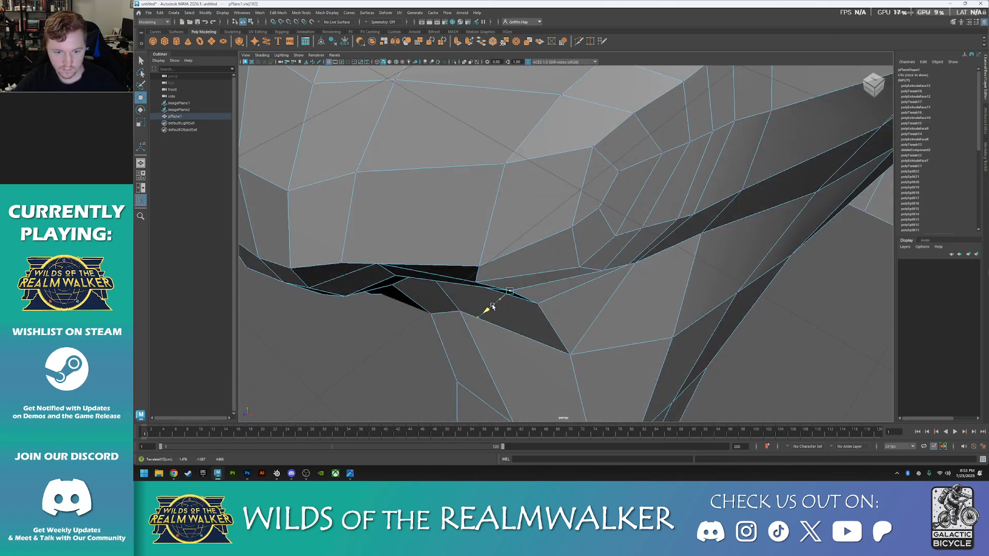
left_click(478, 283)
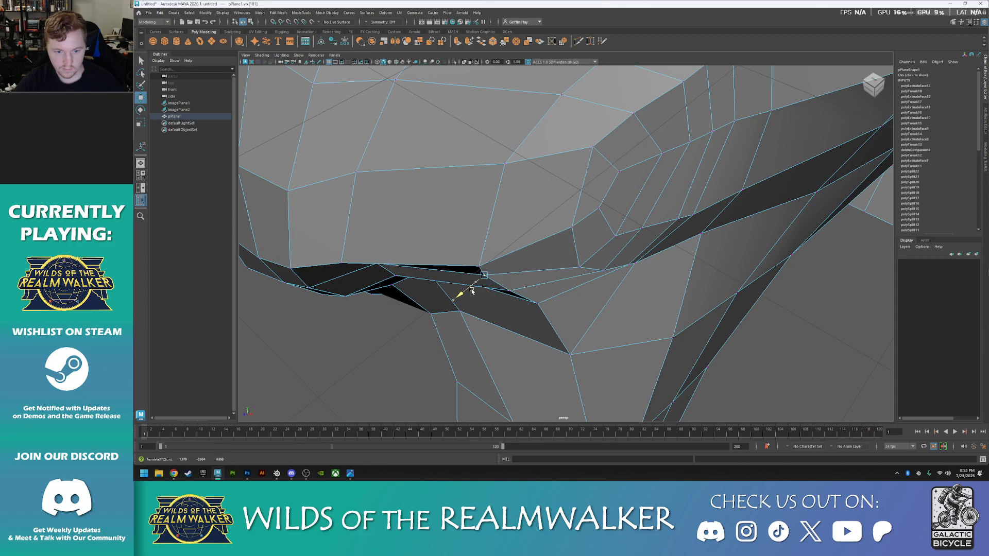
left_click(470, 265)
left_click_drag(456, 284, 467, 276)
left_click_drag(410, 286, 438, 279, "alt")
- Shift the crease vertices under the rump and move the edge where the back of the rump meets the hind leg
left_click_drag(427, 314, 470, 277, "alt")
left_click_drag(351, 216, 526, 286)
scroll(517, 288, "up", 4)
mouse_move(553, 258)
right_mouse_down()
mouse_move(538, 256)
mouse_move(553, 238)
right_mouse_up()
left_click(551, 249)
left_click_drag(544, 295, 539, 310, "alt")
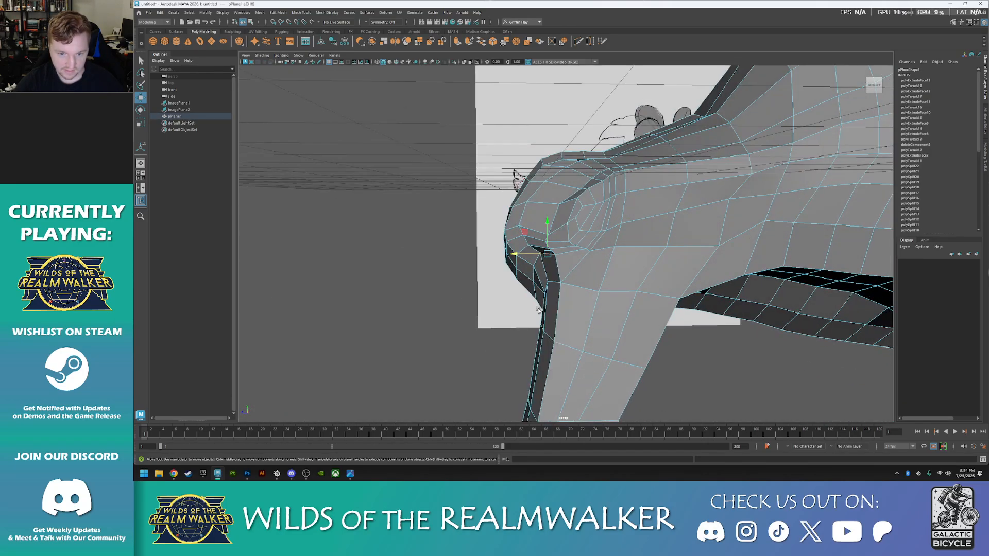
mouse_move(537, 264)
left_mouse_down("alt")
mouse_move(522, 278)
mouse_move(546, 273)
mouse_move(523, 262)
mouse_move(518, 286)
mouse_move(502, 266)
mouse_move(541, 303)
mouse_move(483, 321)
left_mouse_up("alt")
left_click_drag(482, 241, 473, 239)
- Adjust the edges at the rear of the hind leg's upper end, just below the hip bulge
left_click_drag(469, 273, 576, 239, "alt")
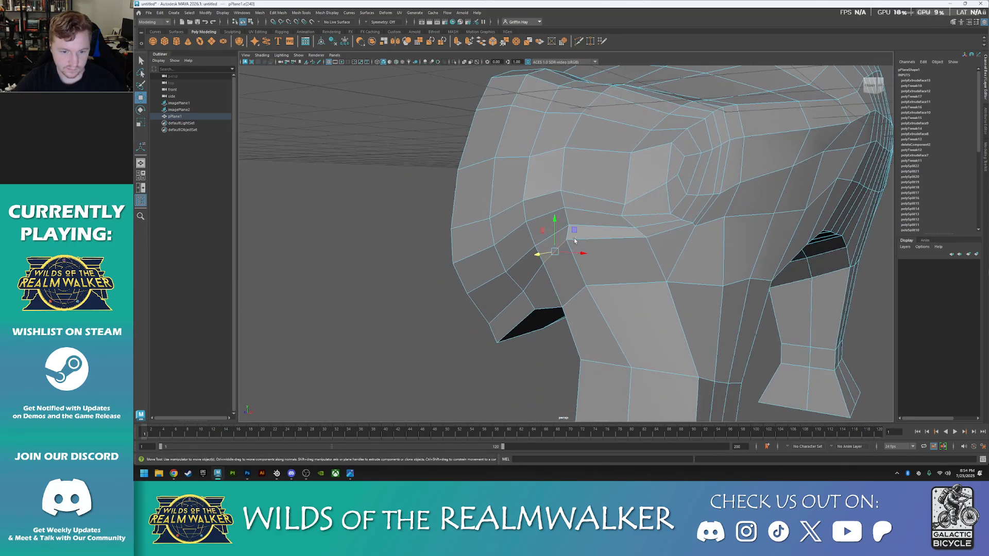
left_click(536, 277)
left_click_drag(536, 277, 623, 224, "alt")
left_click(504, 259)
left_click(590, 234)
- Reposition the vertices on the rear side of the hip bulge vertically to even out their spacing
right_click(622, 221)
right_click_drag(622, 221, 591, 220)
left_click(629, 212)
left_click_drag(601, 247, 650, 249, "alt")
left_click_drag(630, 179, 628, 160)
mouse_move(637, 274)
left_mouse_down("alt")
mouse_move(572, 213)
mouse_move(598, 230)
left_mouse_up("alt")
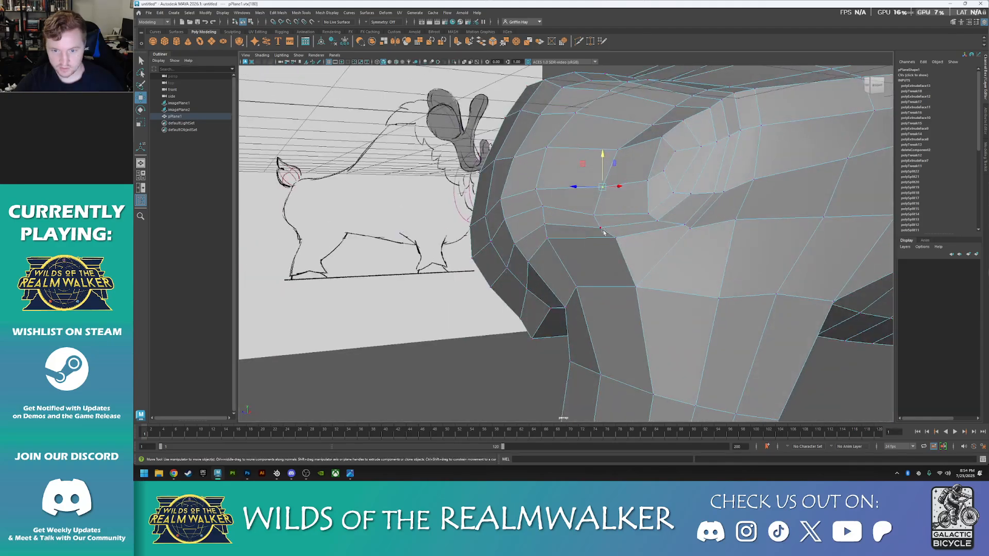
left_click_drag(600, 281, 645, 267, "alt")
left_click_drag(625, 228, 625, 237)
mouse_move(619, 296)
left_mouse_down("alt")
mouse_move(642, 297)
mouse_move(673, 265)
mouse_move(635, 257)
mouse_move(631, 241)
mouse_move(661, 279)
mouse_move(663, 269)
mouse_move(669, 278)
mouse_move(695, 273)
mouse_move(613, 263)
mouse_move(591, 301)
mouse_move(693, 301)
mouse_move(629, 274)
mouse_move(576, 297)
mouse_move(666, 283)
left_mouse_up("alt")
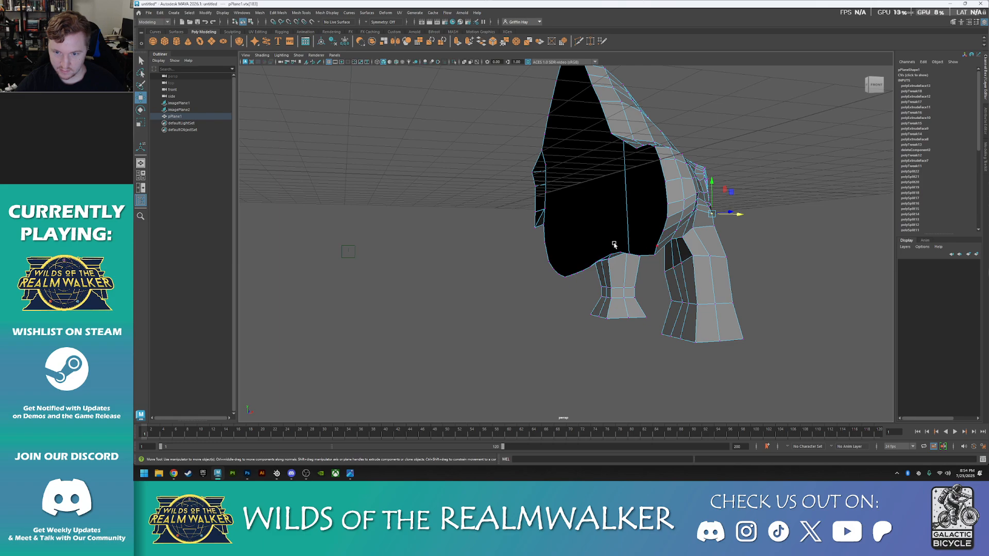
- Delete the stray edges spanning the open centre side of the half body near the rump
left_click_drag(613, 241, 673, 238, "alt")
middle_click_drag(716, 199, 659, 221, "alt")
mouse_move(714, 150)
right_mouse_down()
mouse_move(706, 145)
mouse_move(714, 131)
right_mouse_up()
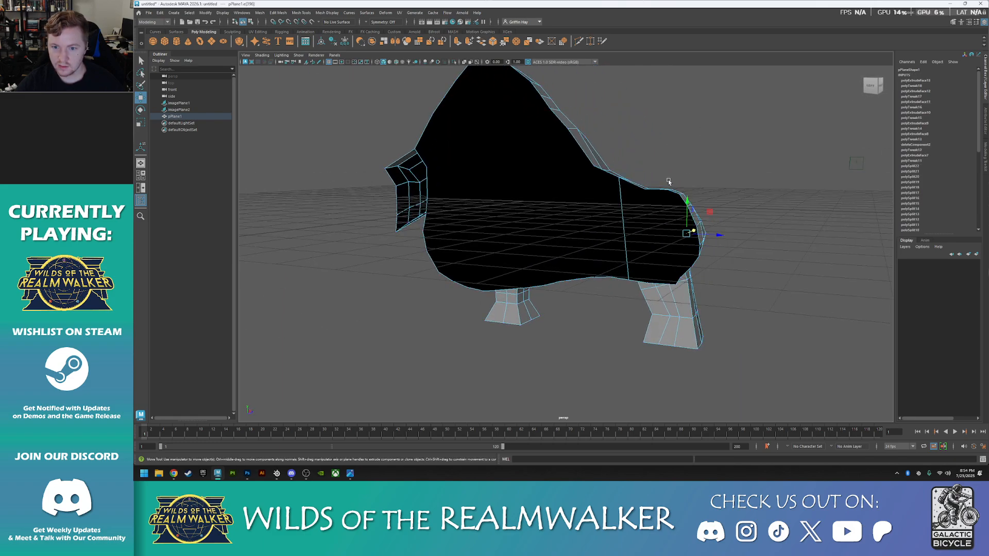
key("Delete")
left_click(622, 198)
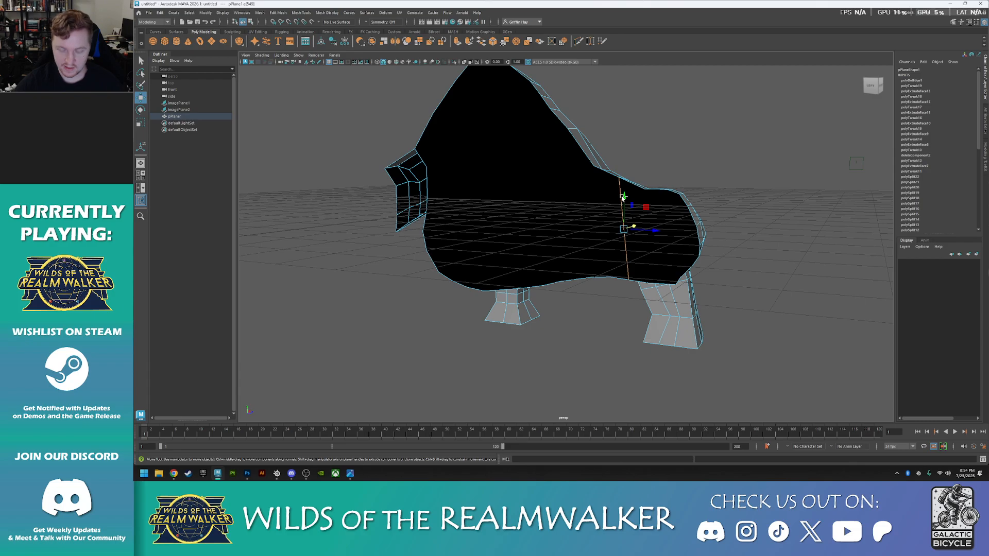
key("Delete")
- Pull out the vertical edges on the outer side of the front leg to round its shape
left_click_drag(724, 180, 594, 227, "alt")
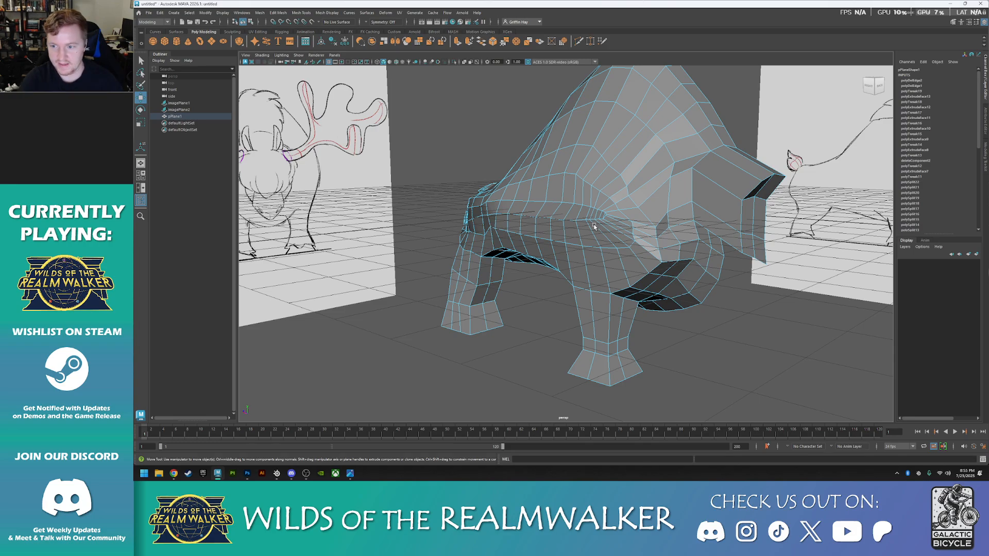
left_click_drag(594, 227, 573, 233, "alt")
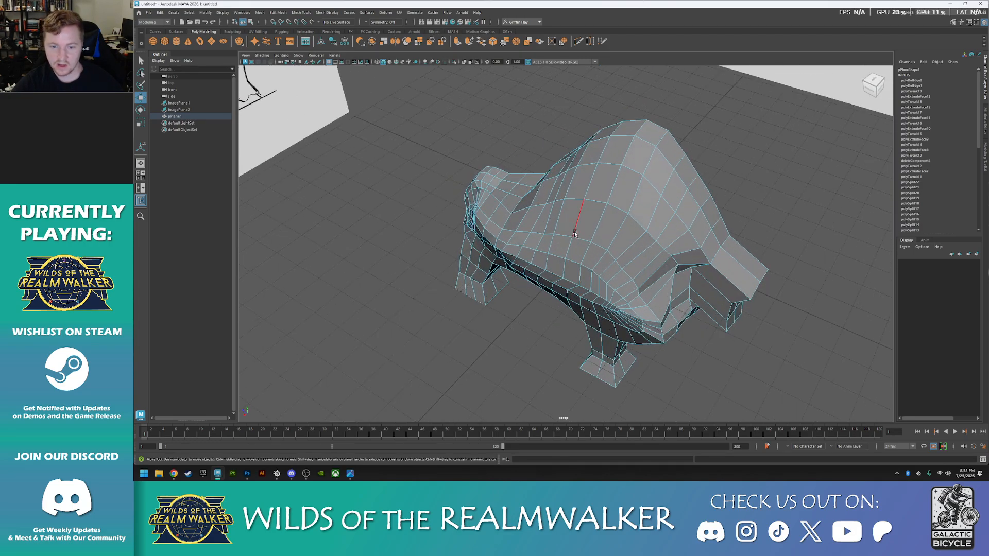
left_click_drag(570, 286, 632, 176, "alt")
left_click_drag(544, 251, 580, 253, "alt")
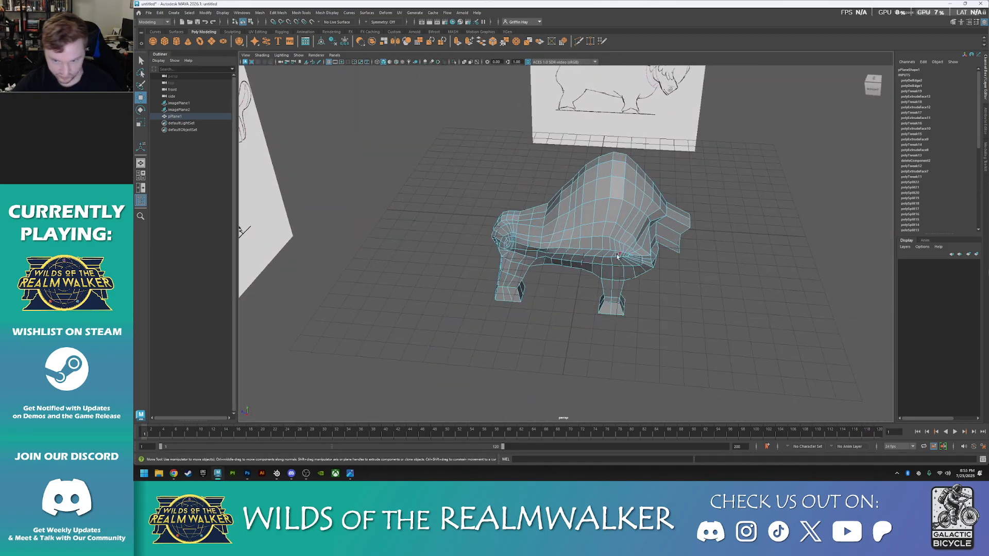
scroll(611, 257, "up", 3)
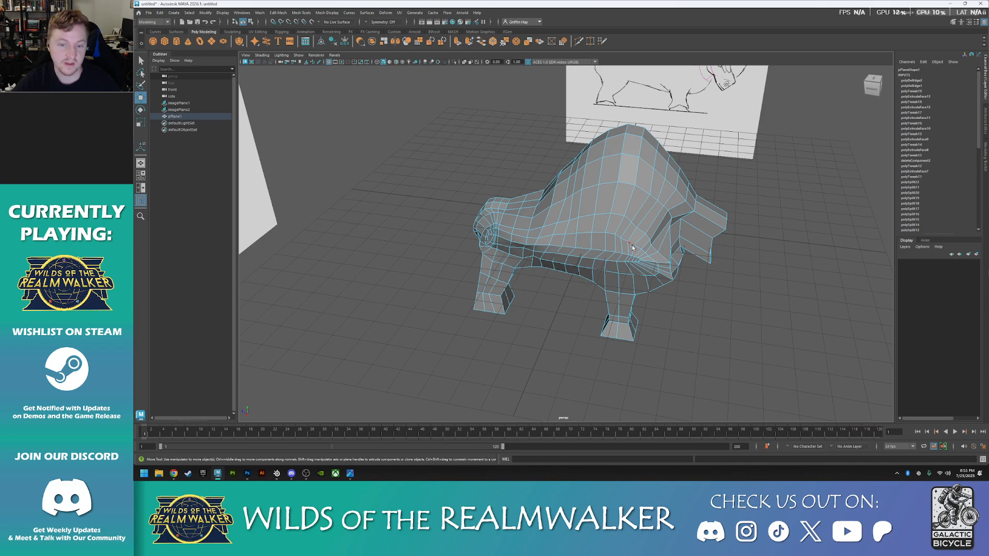
left_click_drag(638, 247, 582, 216, "alt")
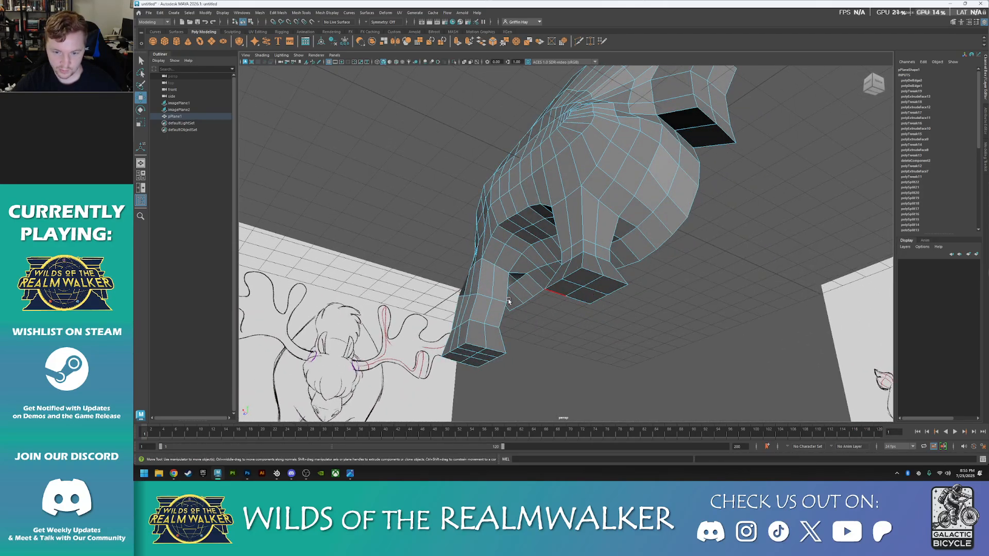
left_click_drag(507, 301, 587, 320, "alt")
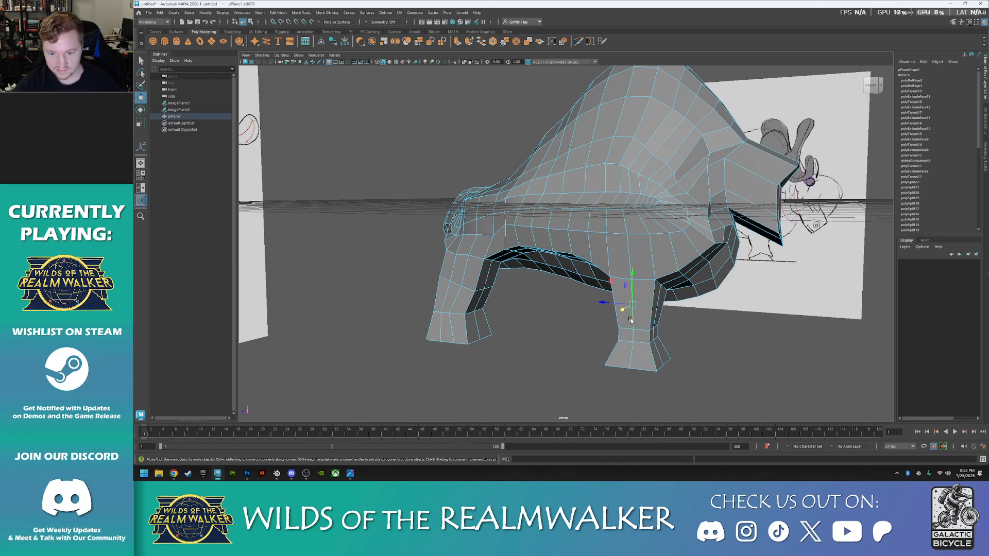
left_click_drag(632, 337, 568, 254, "alt")
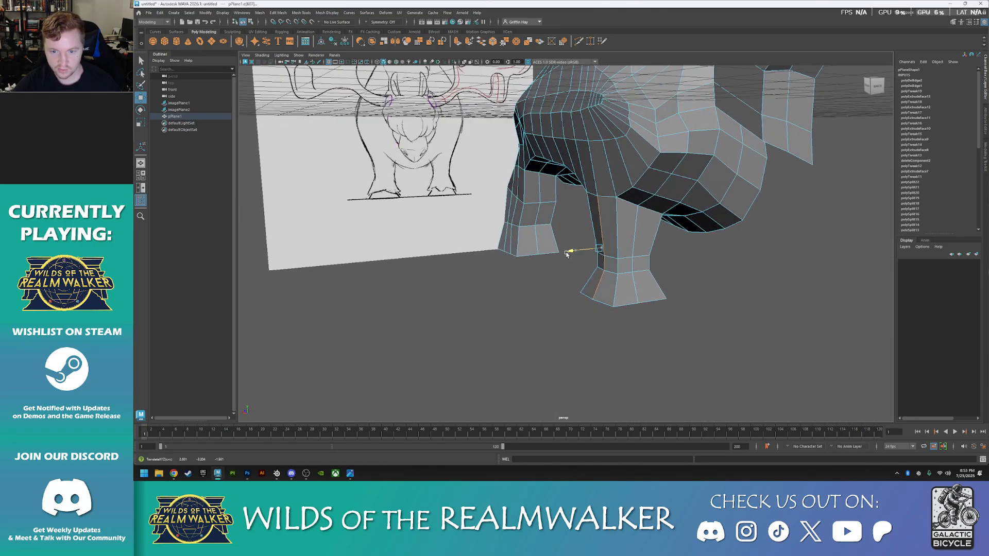
left_click(627, 242)
left_click_drag(629, 247, 624, 227, "alt")
- Adjust the vertical edges on the front and inner sides of the front leg and foot
left_click(653, 246)
left_click_drag(658, 280, 533, 264, "alt")
left_click(532, 264)
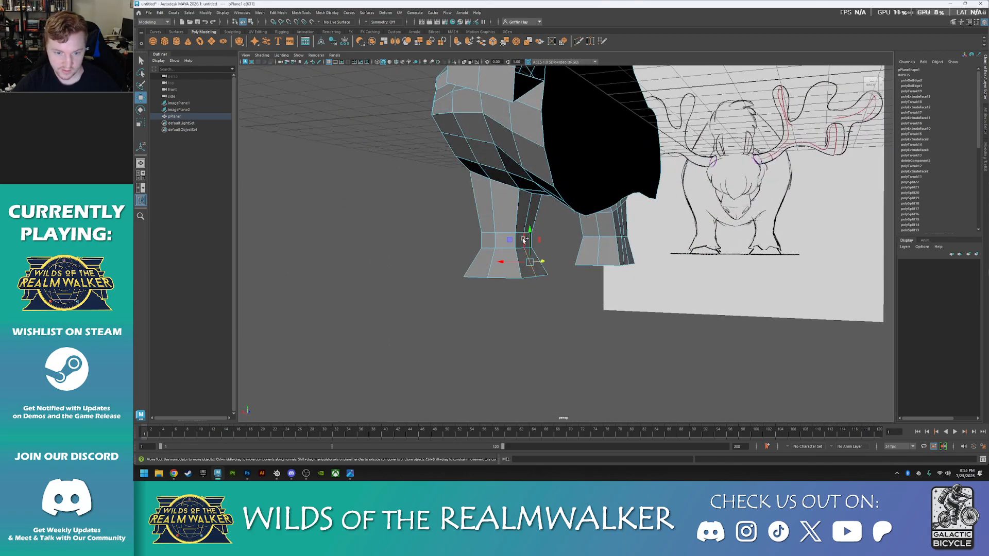
left_click_drag(500, 234, 536, 268)
left_click(524, 209)
- Shift the middle vertical edges on the rear side of the hind leg and foot
left_click_drag(529, 188, 512, 235, "alt")
left_click(471, 220)
left_click(512, 234)
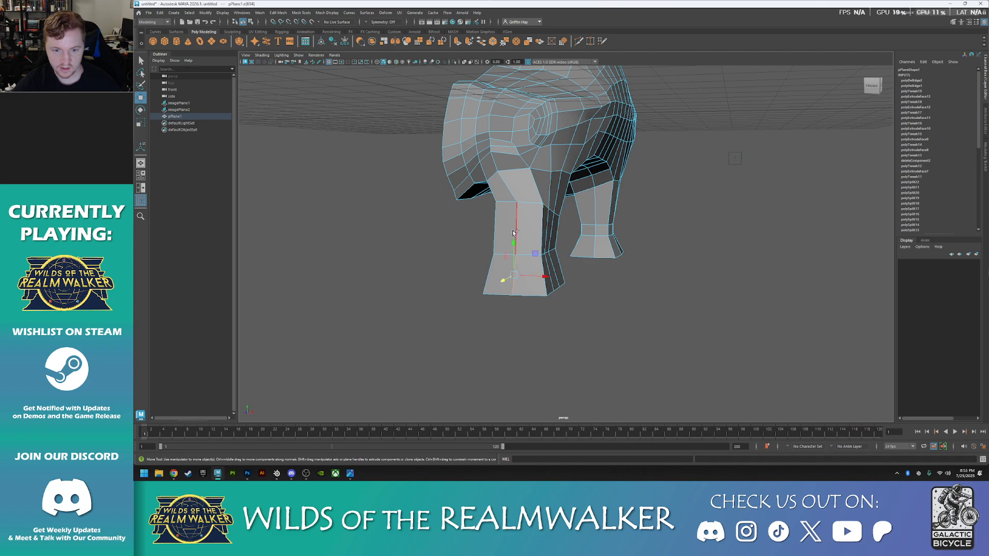
left_click_drag(512, 197, 423, 239, "alt")
left_click(420, 247)
- Move the edge column down the outer side of the hind leg, plus the middle edge on the foot's inner side
left_click(488, 247)
left_click(487, 273, "shift")
left_click(499, 270, "shift")
left_click(500, 236, "shift")
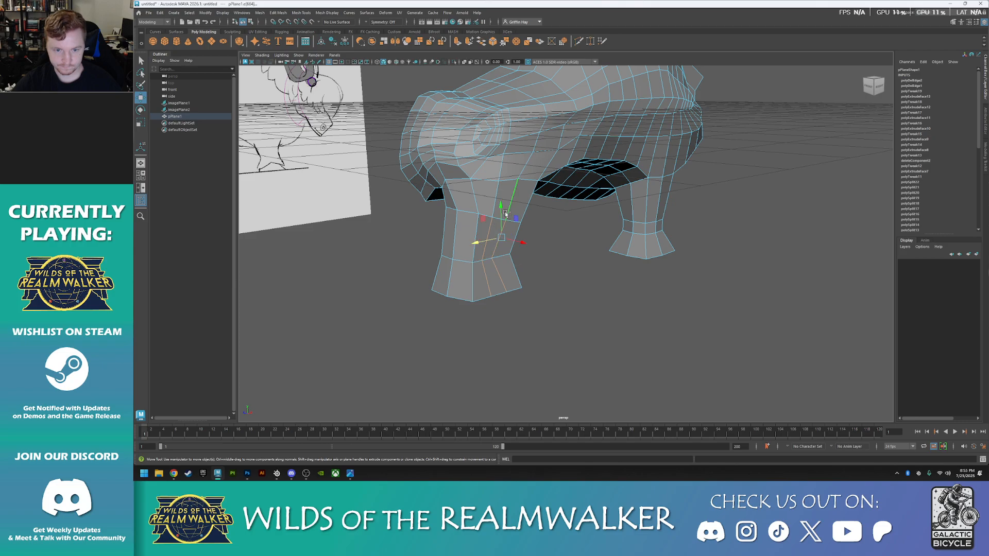
left_click_drag(495, 208, 573, 274, "alt")
left_click_drag(589, 279, 608, 286)
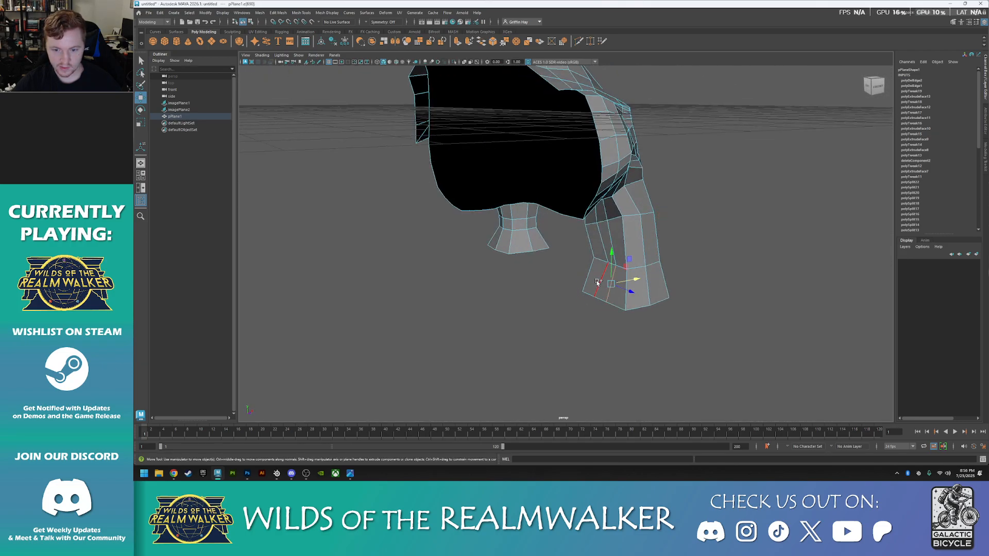
- Reshape the edges where the inner top of the hind leg joins the belly
left_click_drag(598, 216, 513, 282, "alt")
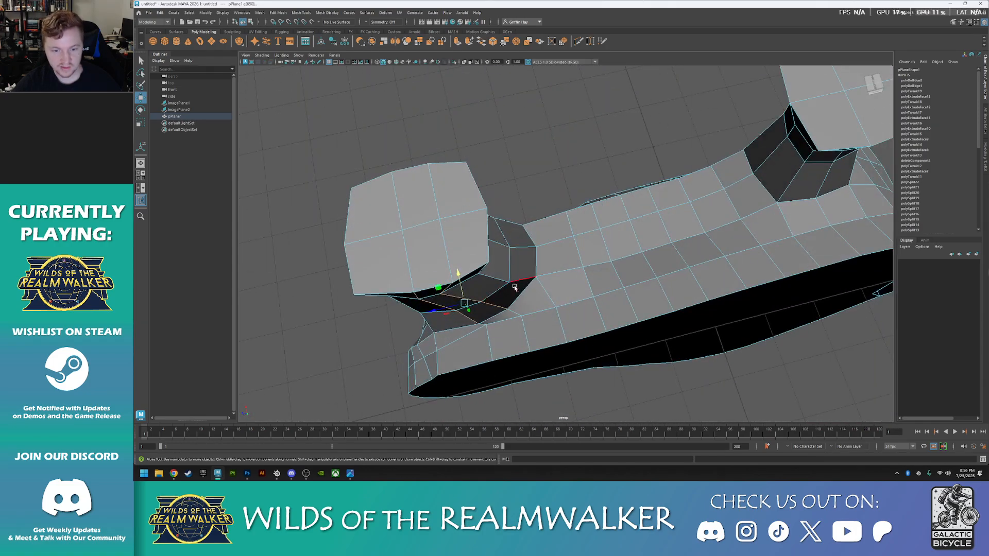
left_click_drag(462, 327, 600, 328, "alt")
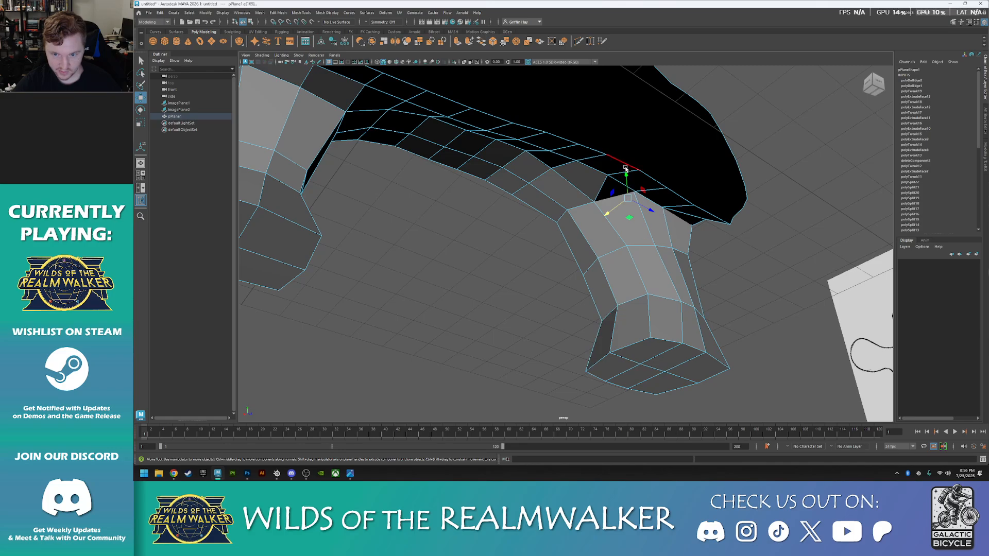
left_click_drag(627, 176, 630, 223)
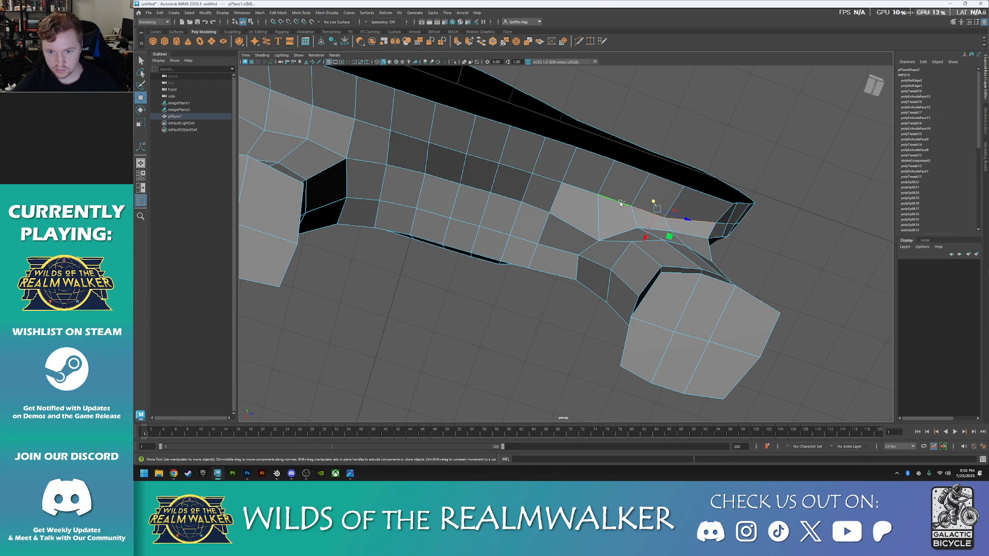
left_click_drag(580, 190, 660, 174, "alt")
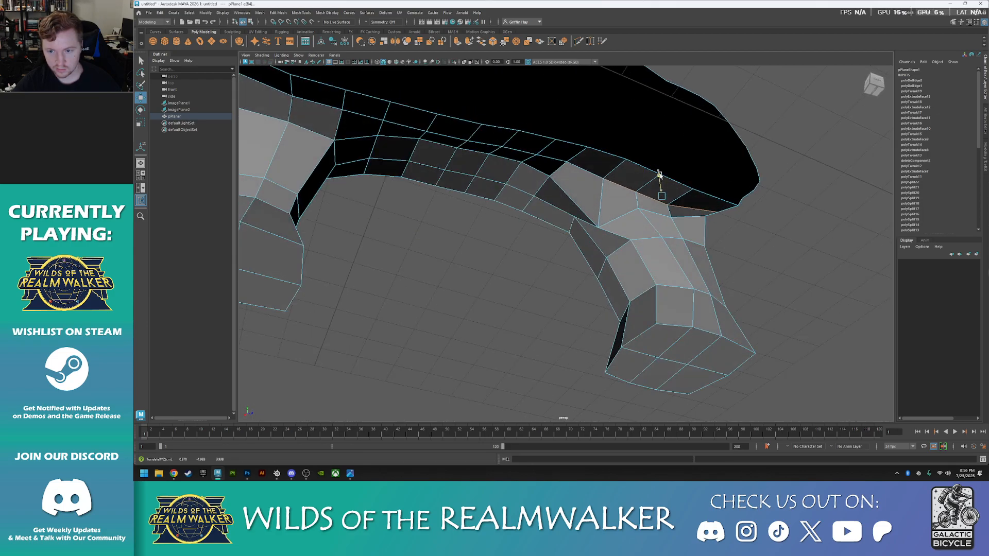
- Adjust the vertices around the inner join of the hind leg and the underside of the body
left_click_drag(655, 212, 684, 224, "alt")
right_click_drag(590, 215, 565, 215)
left_click(584, 247)
left_click_drag(584, 247, 556, 278, "alt")
left_click_drag(600, 196, 568, 314)
left_click(520, 273)
left_click(531, 297)
left_click_drag(679, 301, 640, 292, "alt")
- Return the half body to object mode and preview it smoothed
right_click(658, 253)
right_click_drag(658, 254, 669, 246)
left_click(569, 262)
left_click(565, 242)
left_click(608, 250)
mouse_move(686, 293)
left_mouse_down("alt")
mouse_move(557, 347)
mouse_move(604, 343)
mouse_move(572, 333)
mouse_move(499, 236)
mouse_move(543, 290)
mouse_move(518, 292)
mouse_move(519, 232)
mouse_move(470, 304)
mouse_move(440, 281)
mouse_move(410, 276)
mouse_move(400, 293)
mouse_move(376, 300)
mouse_move(402, 304)
mouse_move(368, 300)
mouse_move(553, 305)
mouse_move(545, 298)
mouse_move(655, 260)
left_mouse_up("alt")
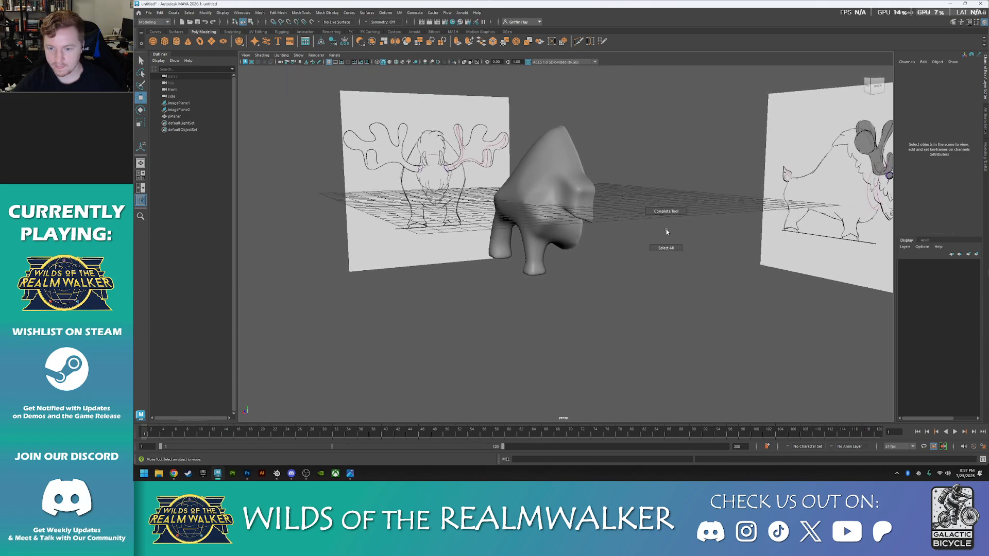
- Mirror the unsmoothed half body into a full creature and preview the result smoothed
left_click(557, 219)
key("1")
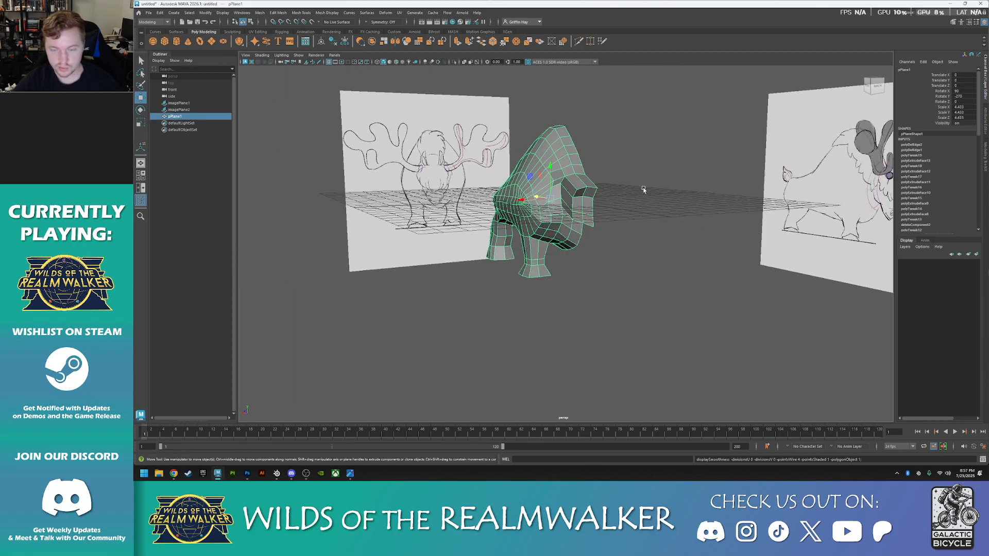
right_click(643, 192, "shift")
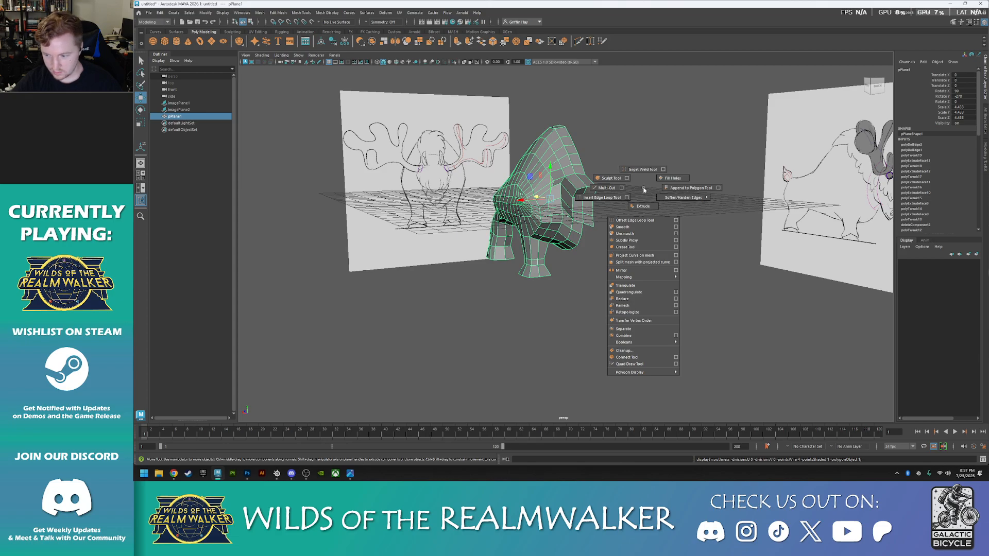
left_click(671, 269)
left_click_drag(644, 304, 607, 313, "alt")
left_click(585, 310)
key("3")
- Examine the smoothed full body from the side, rear, front and above against the reference drawings
mouse_move(435, 329)
left_mouse_down("alt")
mouse_move(500, 323)
mouse_move(512, 282)
mouse_move(442, 311)
mouse_move(393, 304)
mouse_move(360, 318)
mouse_move(278, 322)
mouse_move(565, 331)
mouse_move(512, 322)
mouse_move(530, 347)
mouse_move(557, 336)
mouse_move(684, 349)
left_mouse_up("alt")
mouse_move(733, 280)
left_mouse_down("alt")
mouse_move(634, 327)
mouse_move(567, 331)
left_mouse_up("alt")
mouse_move(477, 315)
left_mouse_down("alt")
mouse_move(635, 343)
mouse_move(678, 322)
mouse_move(704, 331)
mouse_move(721, 311)
mouse_move(726, 327)
mouse_move(694, 327)
left_mouse_up("alt")
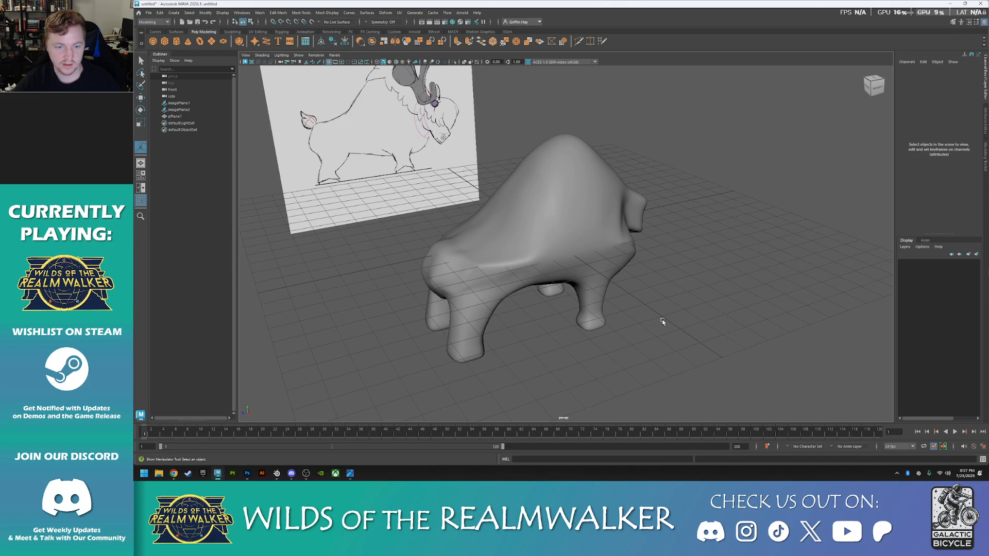
mouse_move(492, 291)
left_mouse_down("alt")
mouse_move(452, 251)
mouse_move(530, 304)
mouse_move(508, 321)
mouse_move(525, 323)
left_mouse_up("alt")
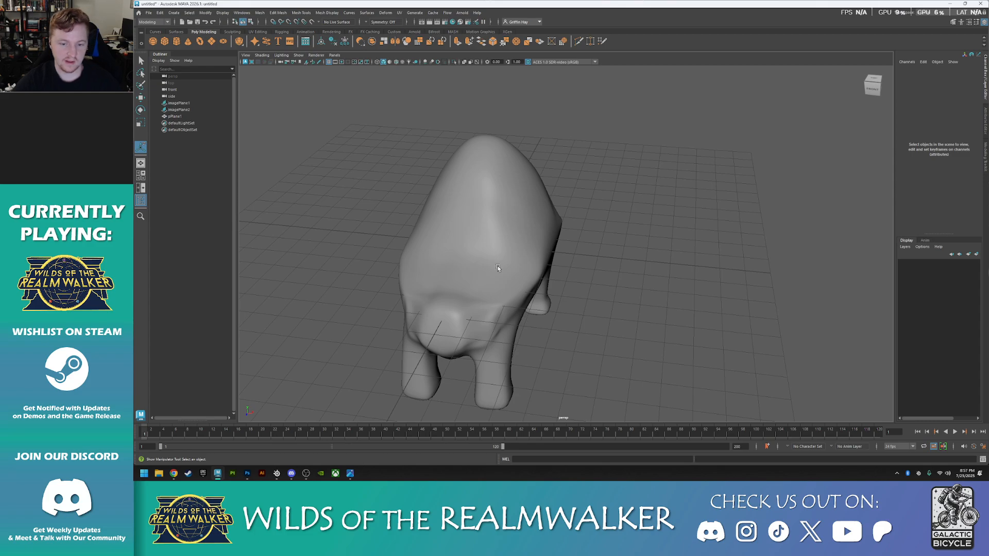
mouse_move(445, 245)
left_mouse_down("alt")
mouse_move(393, 269)
mouse_move(484, 257)
left_mouse_up("alt")
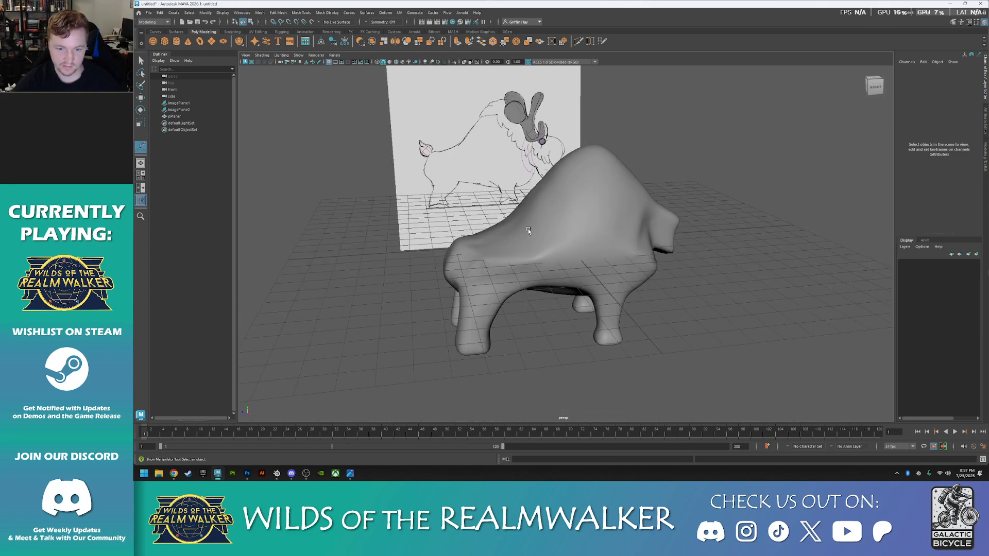
mouse_move(514, 306)
left_mouse_down("alt")
mouse_move(546, 273)
mouse_move(522, 266)
left_mouse_up("alt")
mouse_move(624, 280)
left_mouse_down("alt")
mouse_move(504, 215)
mouse_move(567, 222)
mouse_move(607, 242)
mouse_move(623, 232)
left_mouse_up("alt")
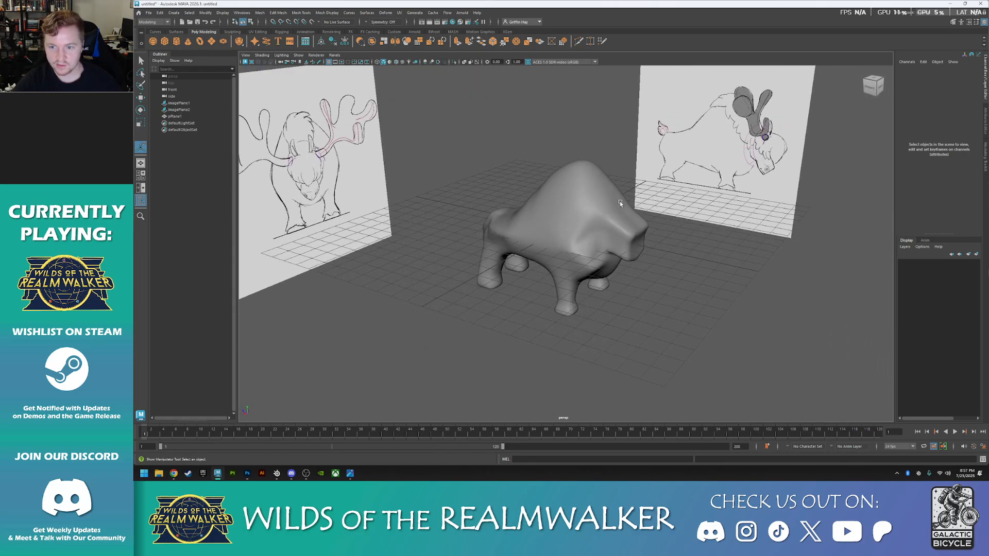
mouse_move(565, 308)
left_mouse_down("alt")
mouse_move(601, 316)
mouse_move(583, 320)
mouse_move(563, 288)
mouse_move(566, 265)
mouse_move(600, 253)
mouse_move(564, 229)
left_mouse_up("alt")
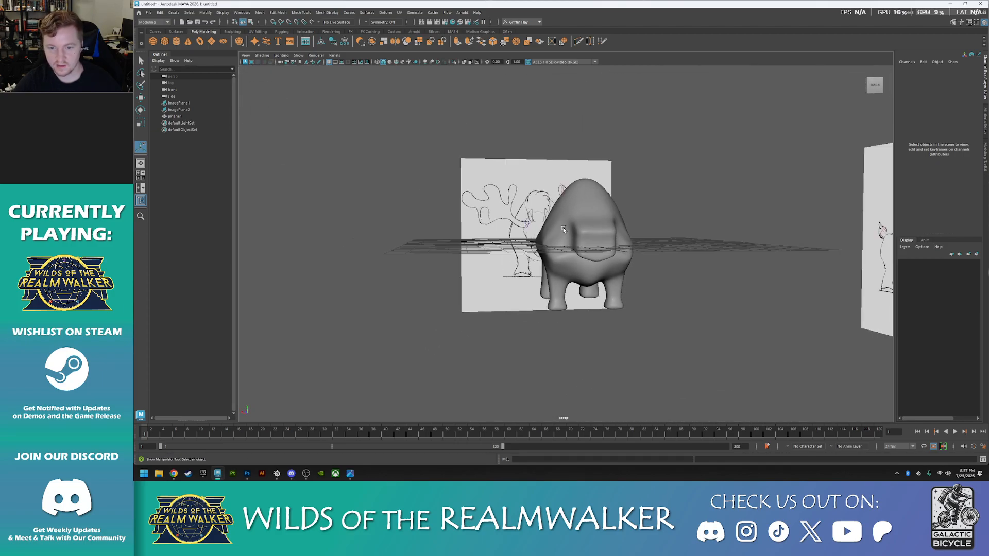
mouse_move(634, 195)
left_mouse_down("alt")
mouse_move(522, 258)
mouse_move(573, 256)
left_mouse_up("alt")
- Undo the body mirror
right_click(643, 210)
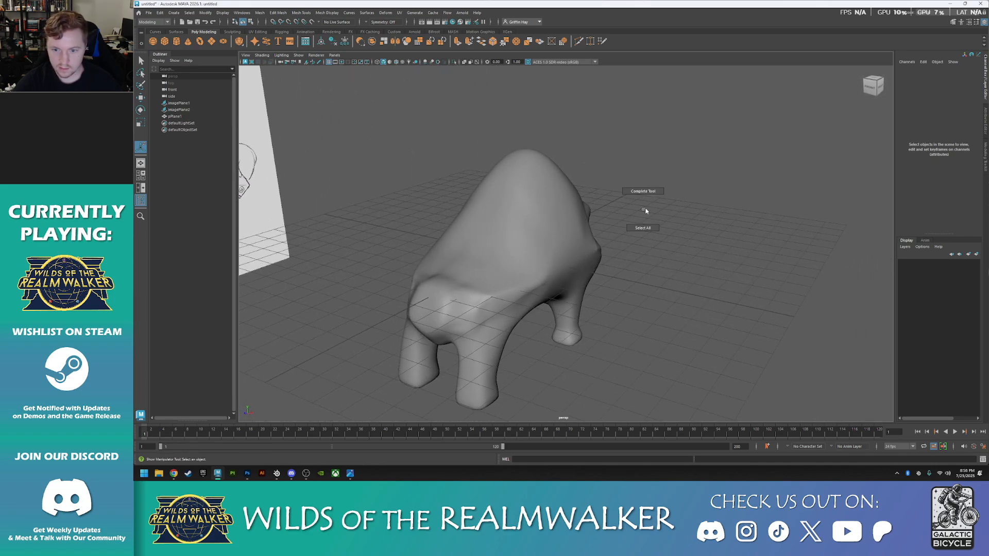
key("ctrl+z")
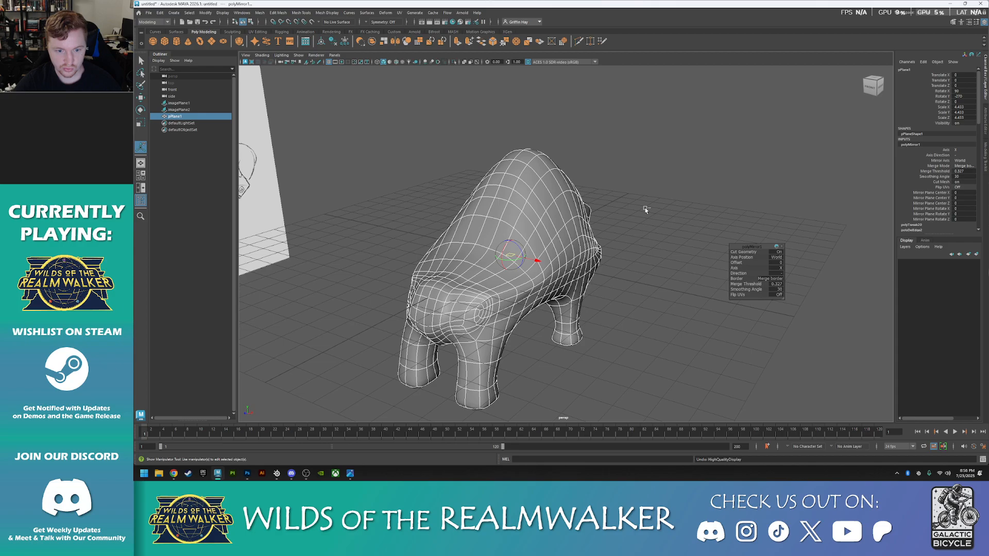
key("ctrl+z")
- Push the protruding flank edges between the hip and shoulder inward using soft selection in smooth preview
mouse_move(640, 330)
left_mouse_down("alt")
mouse_move(653, 331)
mouse_move(632, 339)
left_mouse_up("alt")
scroll(551, 326, "up", 3)
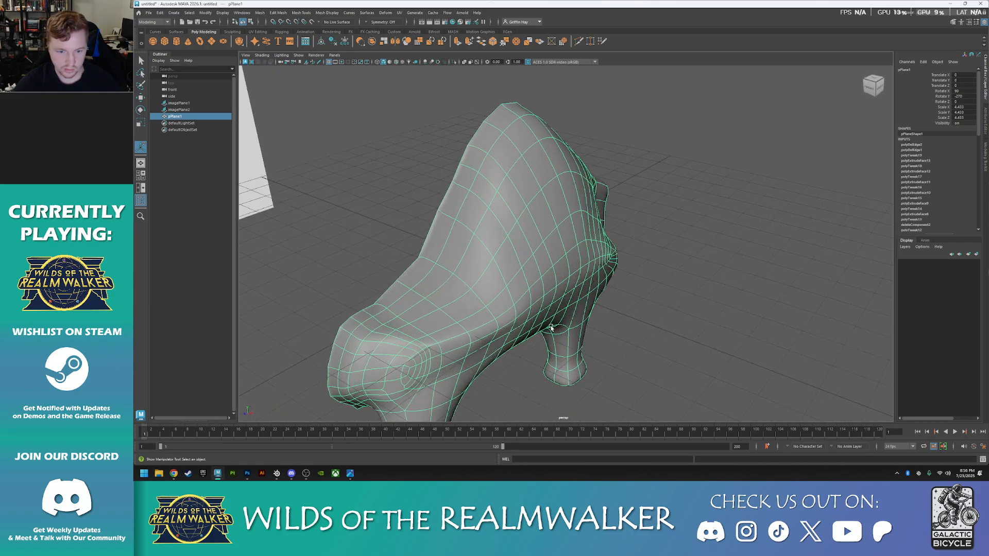
left_click_drag(551, 327, 499, 249, "alt")
right_click(500, 249)
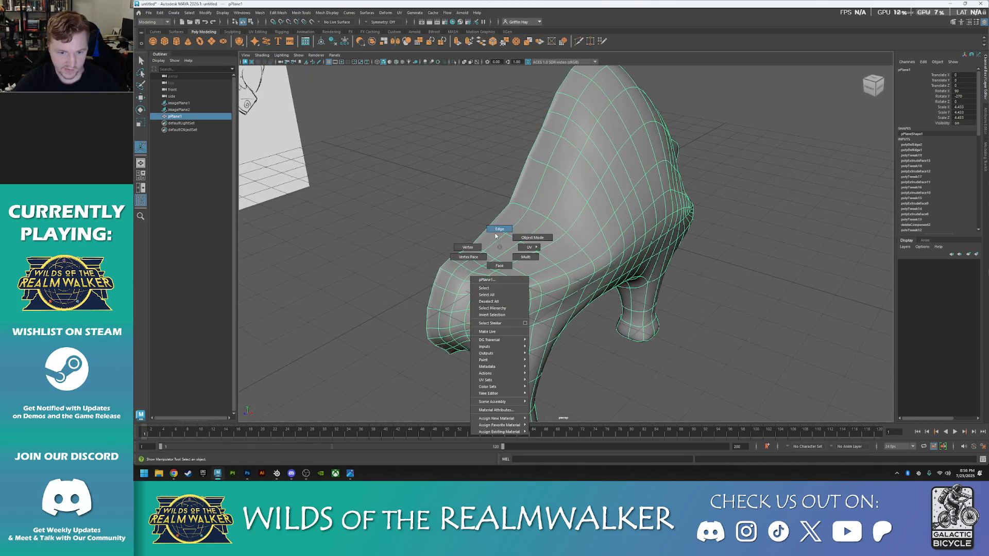
right_click_drag(496, 236, 495, 232)
left_click_drag(505, 264, 670, 282, "alt")
scroll(613, 295, "up", 3)
left_click(650, 251)
key("b")
key("w")
left_click_drag(708, 224, 698, 225)
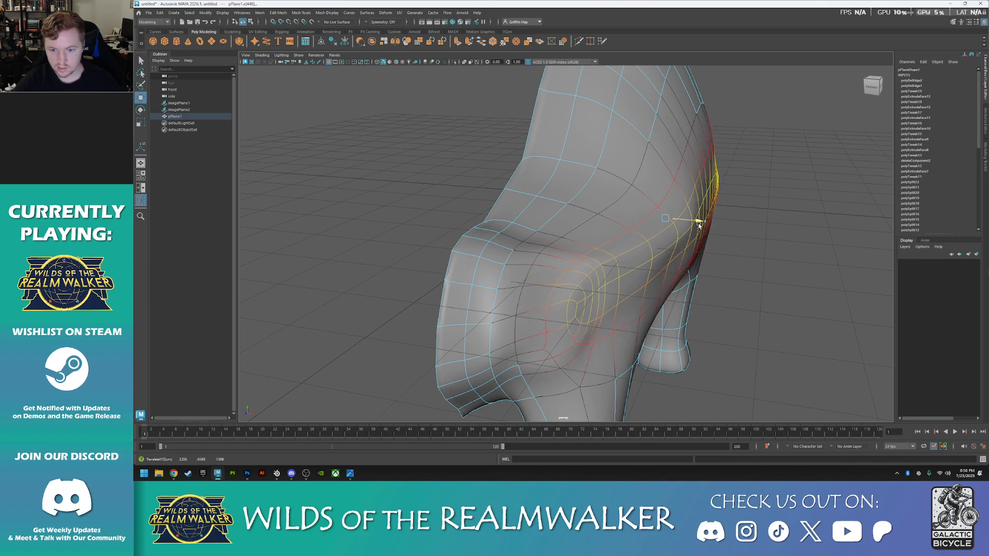
left_click_drag(722, 272, 568, 312, "alt")
middle_click_drag(398, 203, 401, 203)
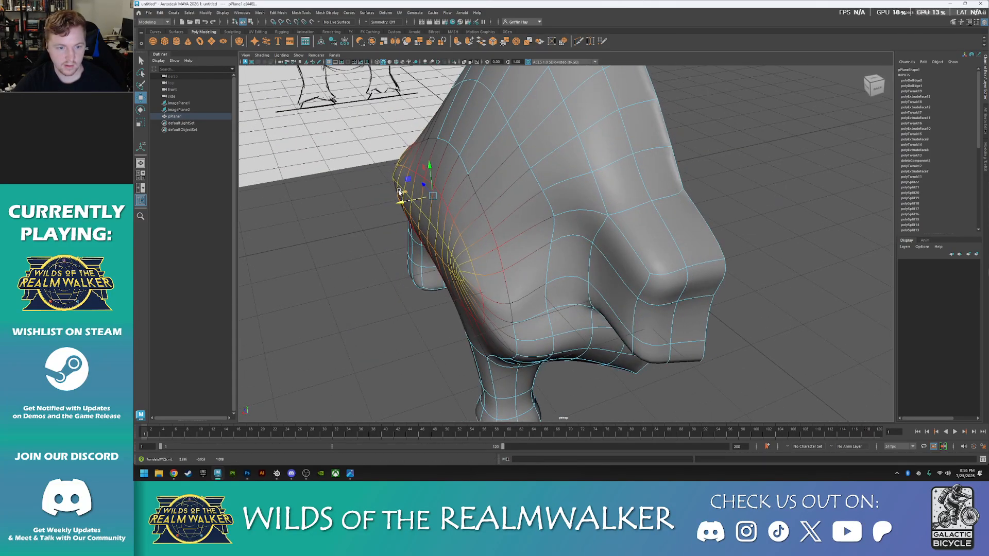
- Try to push the hip and flank edges inward with soft selection
left_click_drag(370, 222, 447, 222, "alt")
left_click(530, 231)
double_click(316, 252, "shift")
left_click_drag(328, 257, 381, 301, "alt")
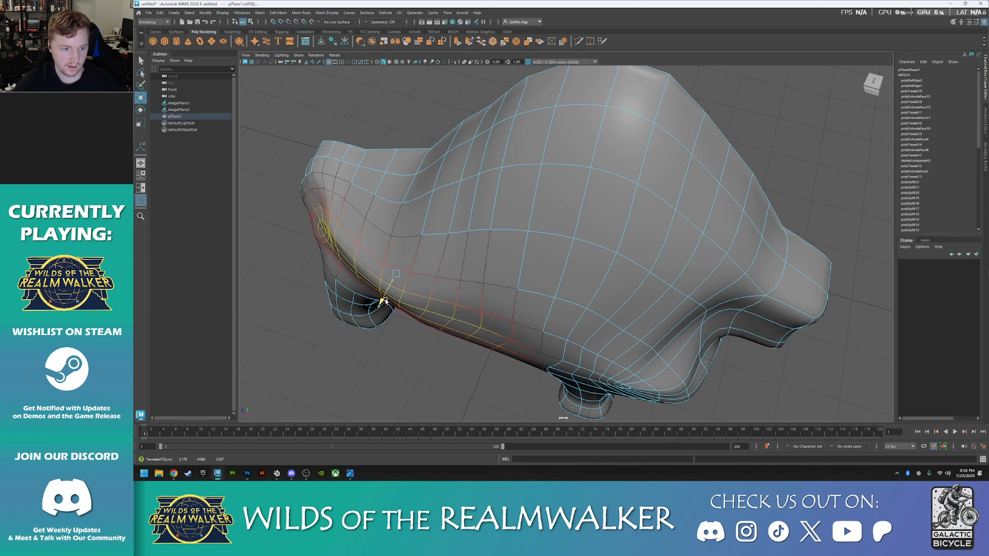
key("ctrl+z")
- Select the edge runs along the flank from the hip toward the shoulder and push them slightly inward
double_click(416, 294)
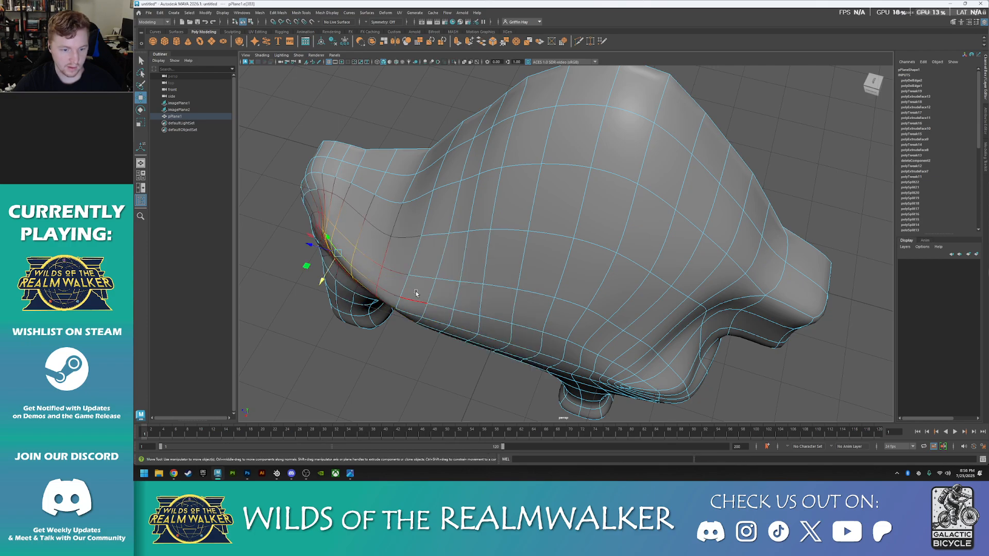
left_click_drag(427, 333, 447, 304, "alt")
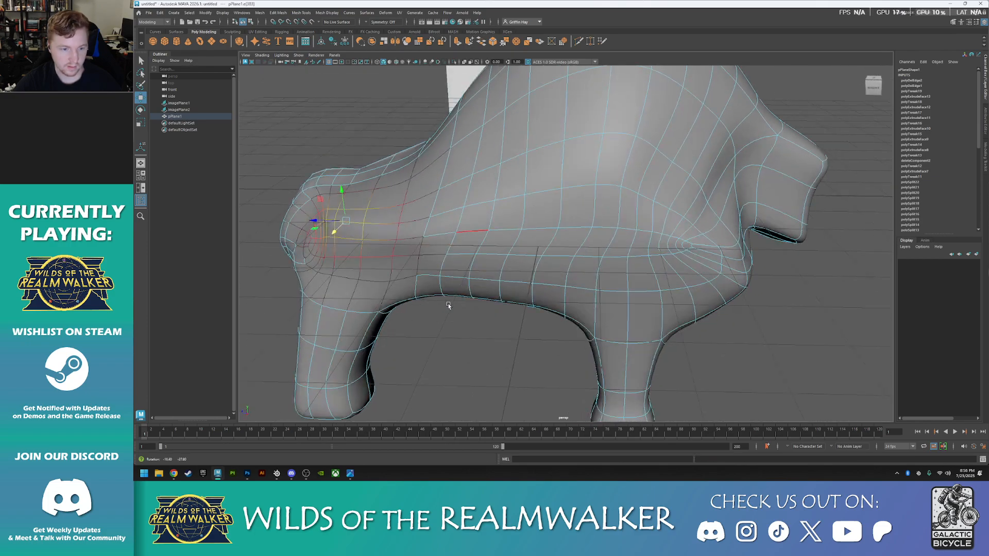
left_click_drag(506, 222, 487, 295, "alt")
double_click(516, 227)
double_click(433, 277, "shift")
left_click_drag(642, 292, 630, 290)
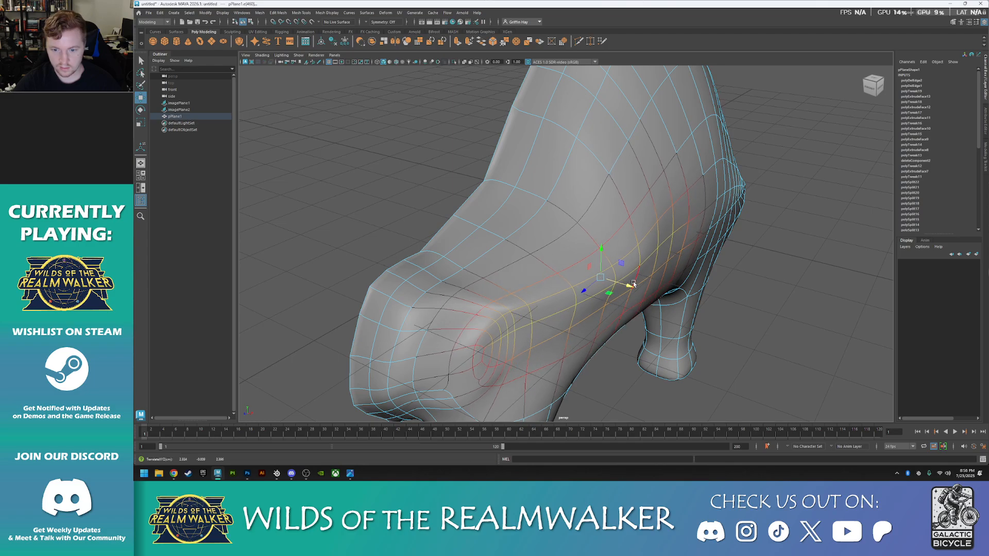
- Move the mid-flank edges ahead of the hip sideways with soft selection to smooth the side
double_click(650, 260)
left_click(586, 295, "shift")
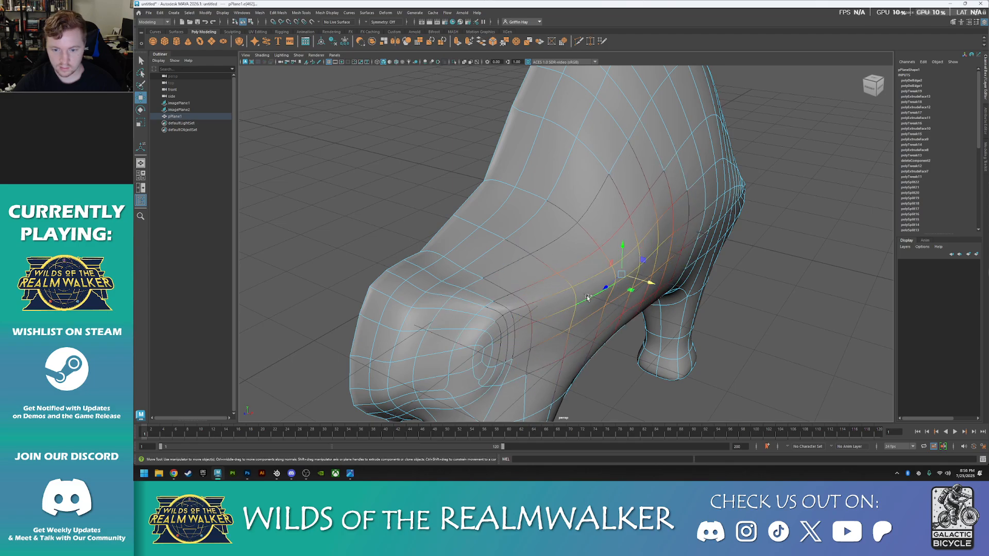
left_click_drag(651, 284, 655, 245)
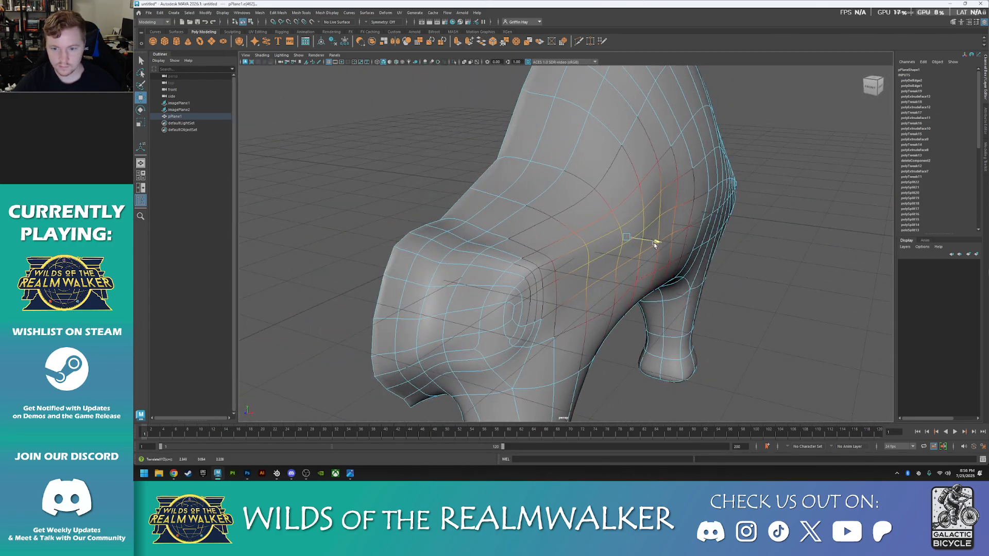
mouse_move(681, 280)
left_mouse_down("alt")
mouse_move(702, 284)
mouse_move(675, 288)
left_mouse_up("alt")
- Raise the edges across the lower back just in front of the rump slightly with soft selection
left_click(512, 242)
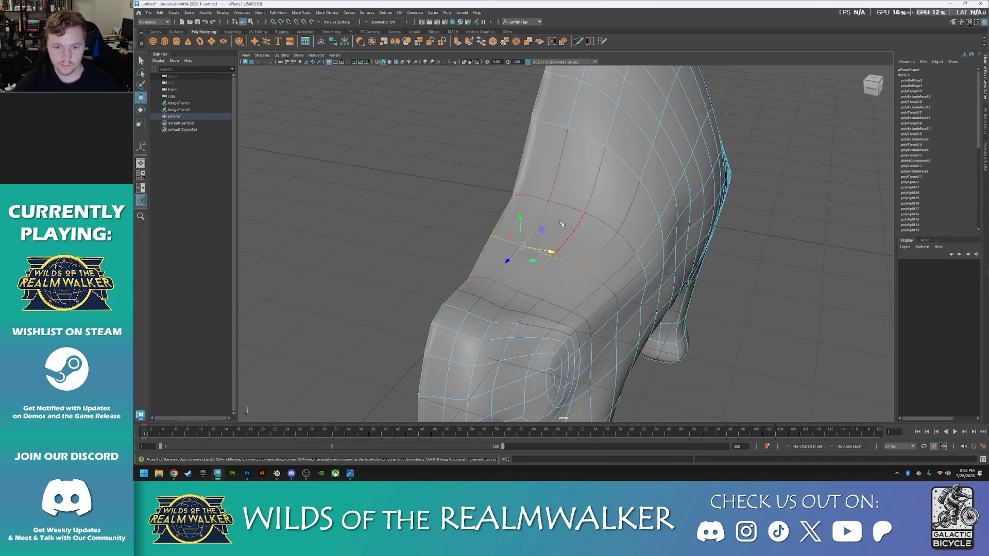
left_click_drag(517, 220, 519, 218)
left_click(483, 278)
left_click_drag(529, 222, 527, 210)
left_click_drag(539, 250, 481, 171, "alt")
left_click_drag(463, 233, 433, 183, "alt")
left_click_drag(418, 144, 419, 141)
left_click(385, 201)
left_click_drag(372, 172, 371, 170)
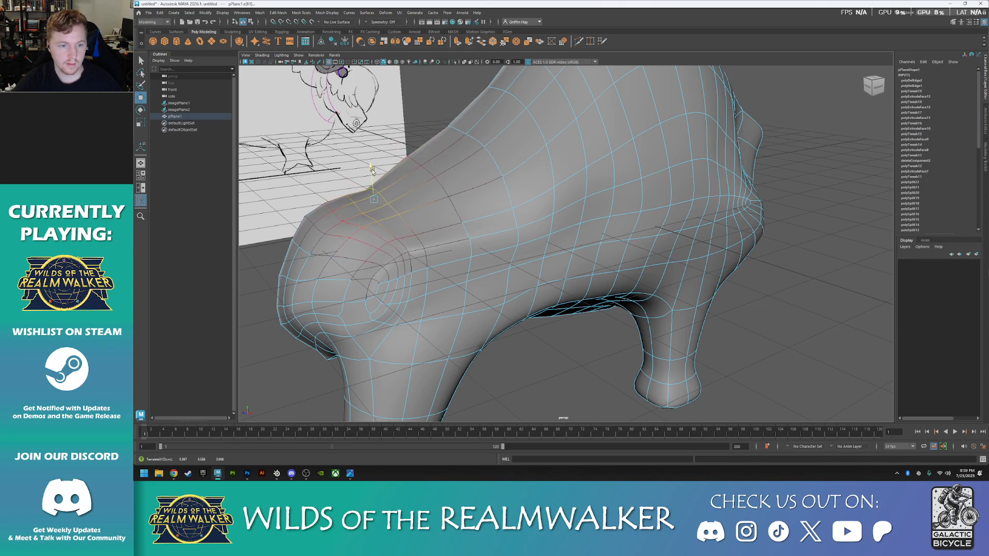
- Adjust the height of the edge at the top of the hip with soft selection
scroll(442, 222, "down", 5)
mouse_move(505, 261)
left_mouse_down("alt")
mouse_move(458, 241)
mouse_move(472, 265)
left_mouse_up("alt")
scroll(545, 263, "down", 5)
mouse_move(571, 264)
left_mouse_down("alt")
mouse_move(530, 265)
mouse_move(620, 252)
mouse_move(625, 270)
mouse_move(566, 220)
mouse_move(562, 227)
mouse_move(530, 205)
mouse_move(539, 185)
left_mouse_up("alt")
scroll(624, 269, "up", 5)
left_click(536, 237)
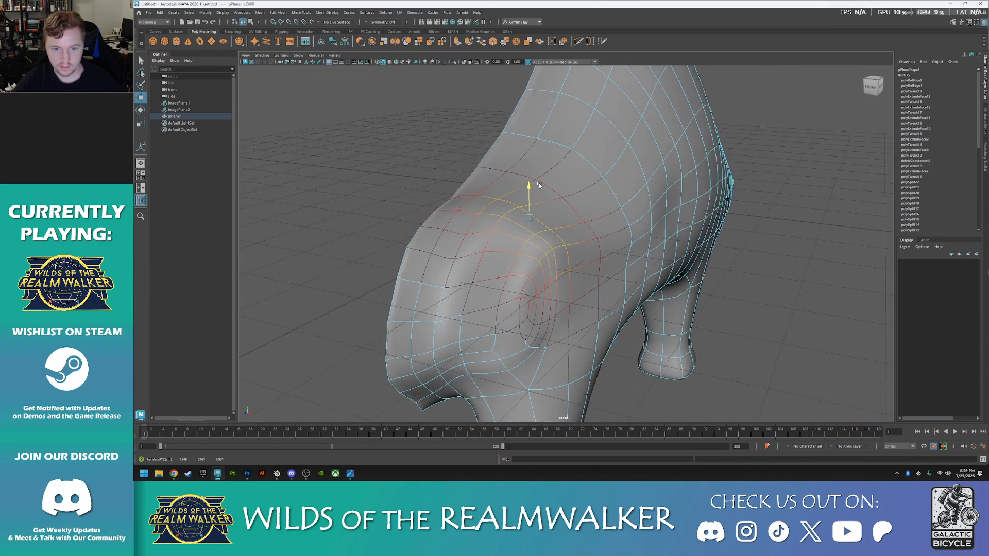
mouse_move(502, 250)
left_mouse_down("alt")
mouse_move(530, 239)
mouse_move(514, 250)
left_mouse_up("alt")
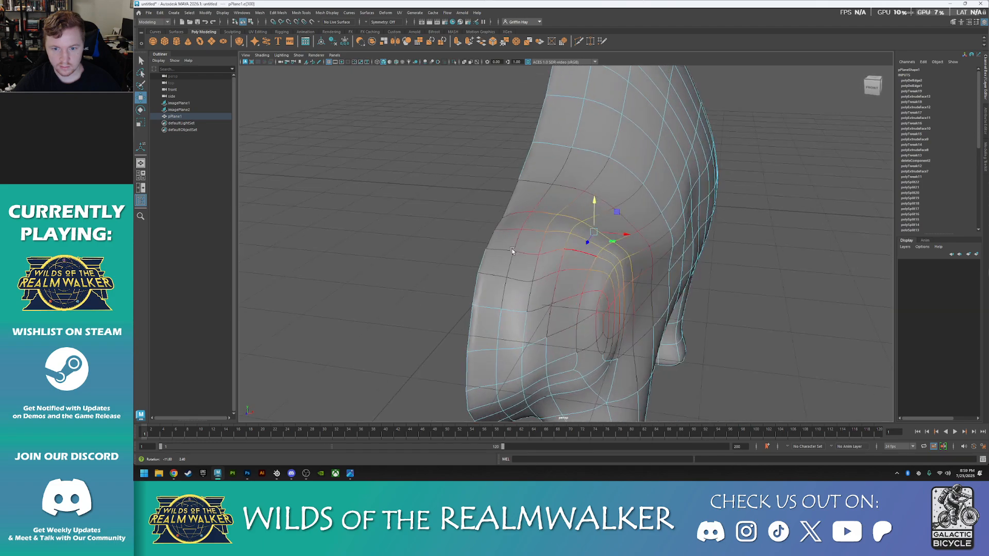
- Try to raise an edge on top of the rump
right_click_drag(509, 244, 449, 220)
left_click(501, 217)
left_click_drag(499, 184, 501, 178)
key("ctrl+z")
- Turn soft selection back on and push the flank edge just ahead of the hip inward
left_click_drag(506, 223, 554, 235, "alt")
left_click(715, 190)
left_click_drag(718, 160, 738, 172)
left_click(730, 205)
left_click_drag(739, 173, 688, 234, "alt")
right_click_drag(688, 233, 686, 220)
left_click(665, 237)
left_click(686, 252)
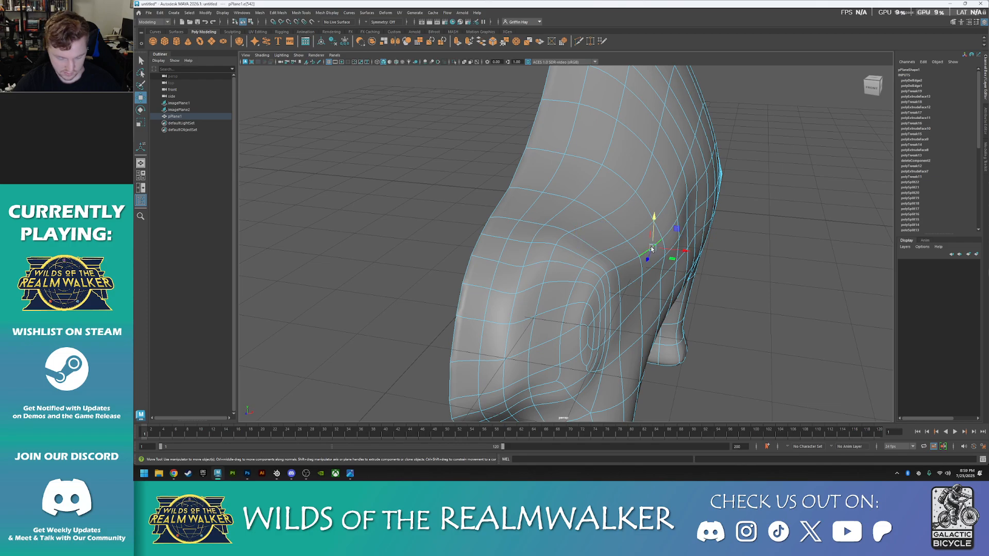
key("b")
left_click_drag(687, 253, 668, 250)
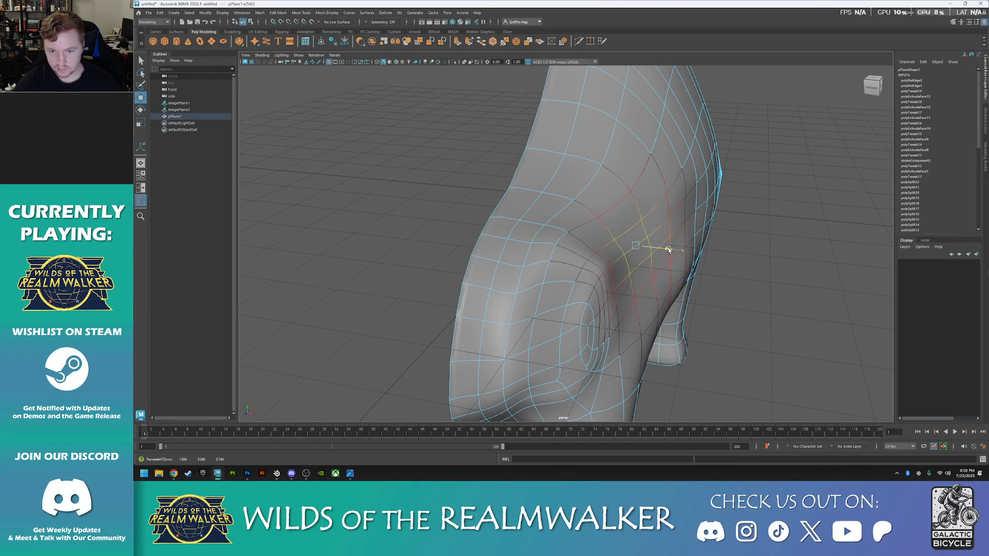
- Mirror the half body across the world X axis with its border vertices merged
left_click_drag(711, 306, 640, 288, "alt")
right_click_drag(640, 288, 514, 283, "alt")
left_click_drag(551, 283, 514, 310, "alt")
right_click_drag(700, 195, 714, 185)
left_click_drag(713, 185, 673, 230, "alt")
right_click_drag(672, 231, 704, 283, "shift")
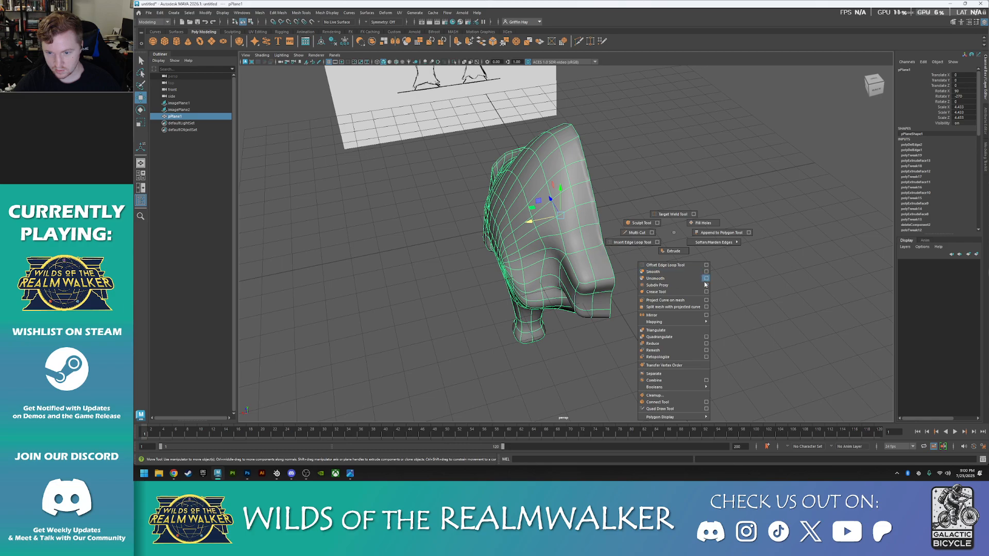
right_click_drag(704, 317, 704, 315, "shift")
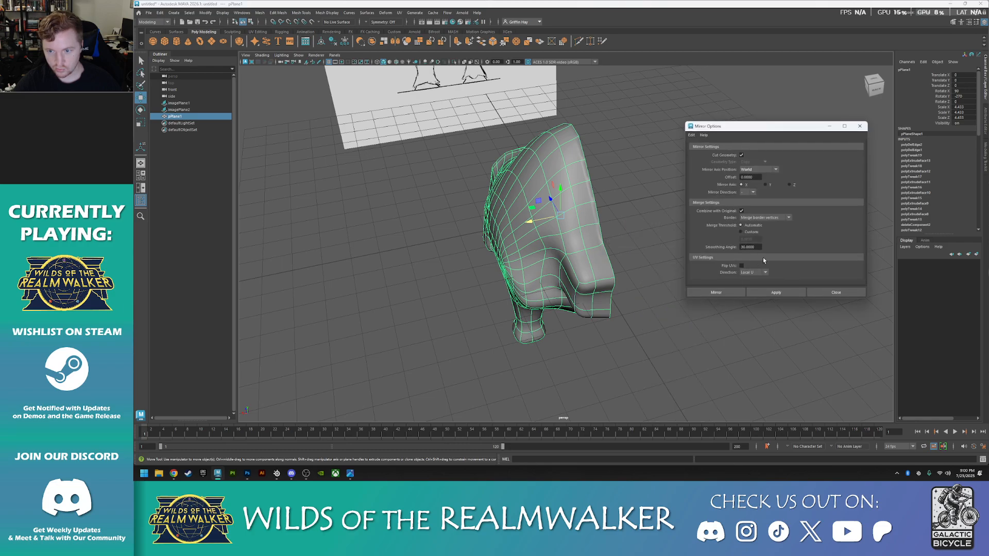
left_click(775, 292)
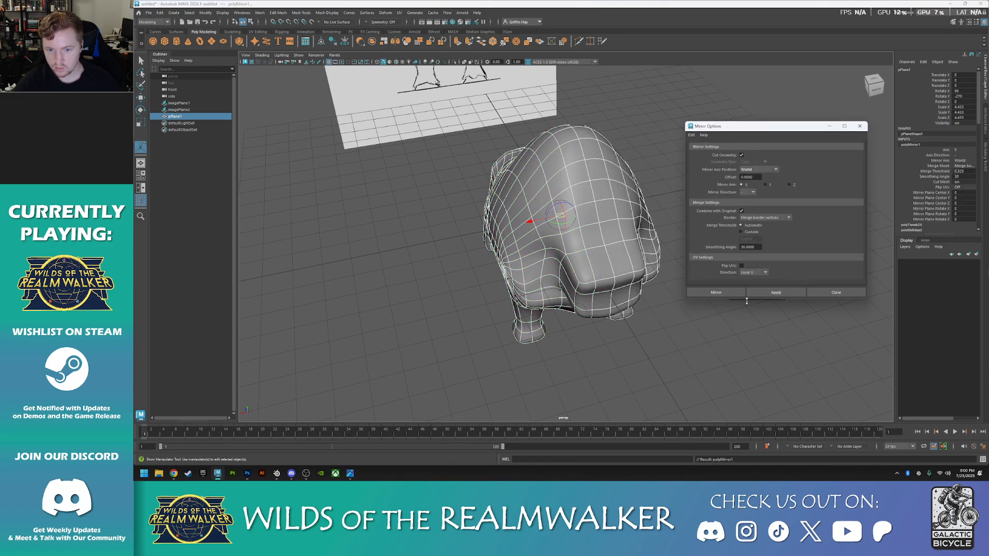
left_click(836, 292)
- Examine the smoothed full body from the front, side, rear and below against the reference drawings
left_click_drag(834, 299, 697, 329, "alt")
right_click_drag(698, 258, 702, 251)
left_click(703, 252)
mouse_move(698, 312)
left_mouse_down("alt")
mouse_move(479, 251)
mouse_move(608, 313)
mouse_move(621, 229)
mouse_move(604, 274)
left_mouse_up("alt")
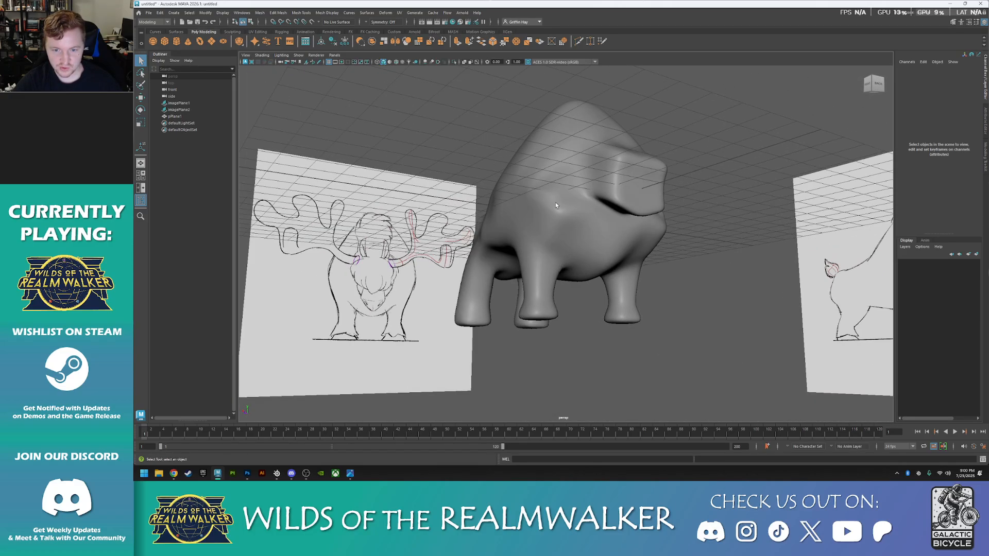
left_click_drag(563, 209, 548, 256, "alt")
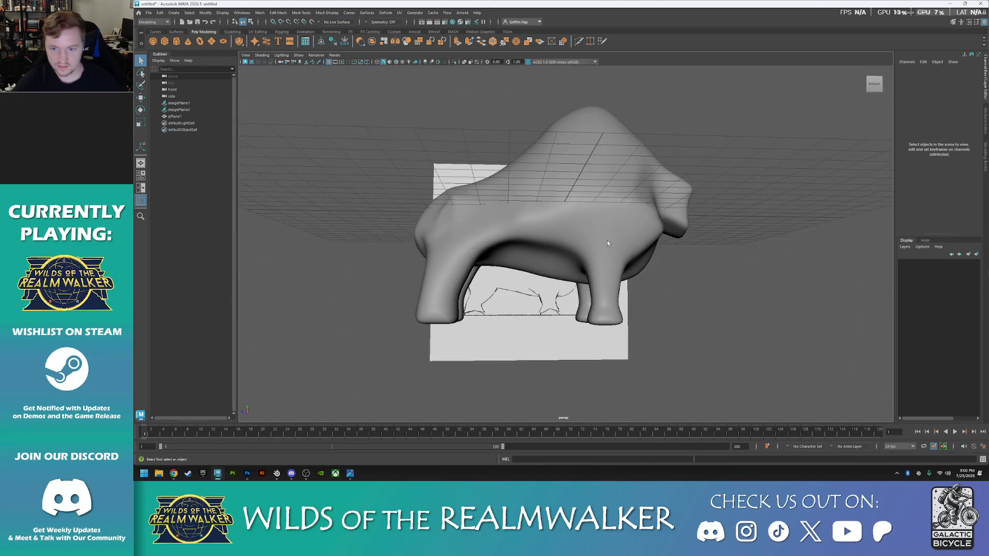
left_click_drag(733, 279, 619, 227, "alt")
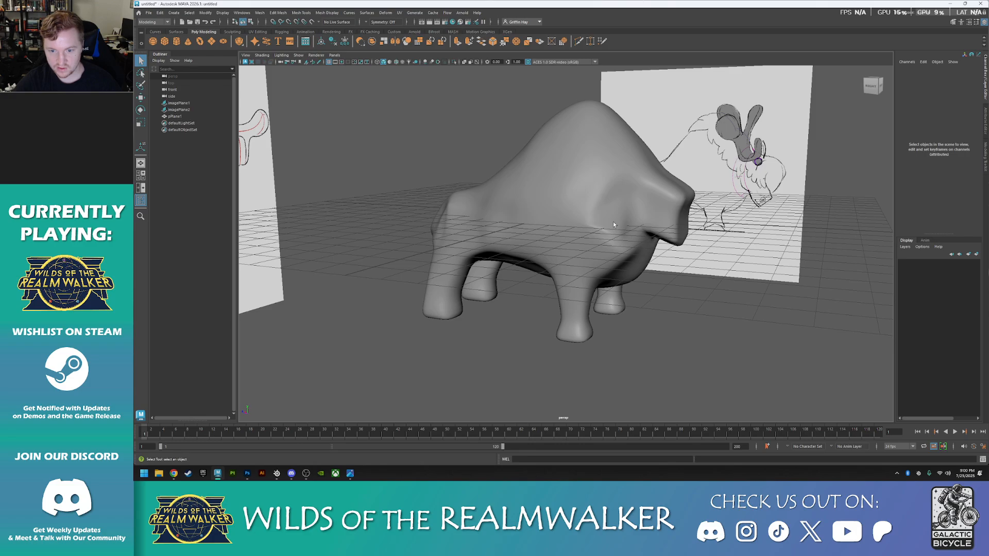
left_click_drag(630, 289, 602, 281, "alt")
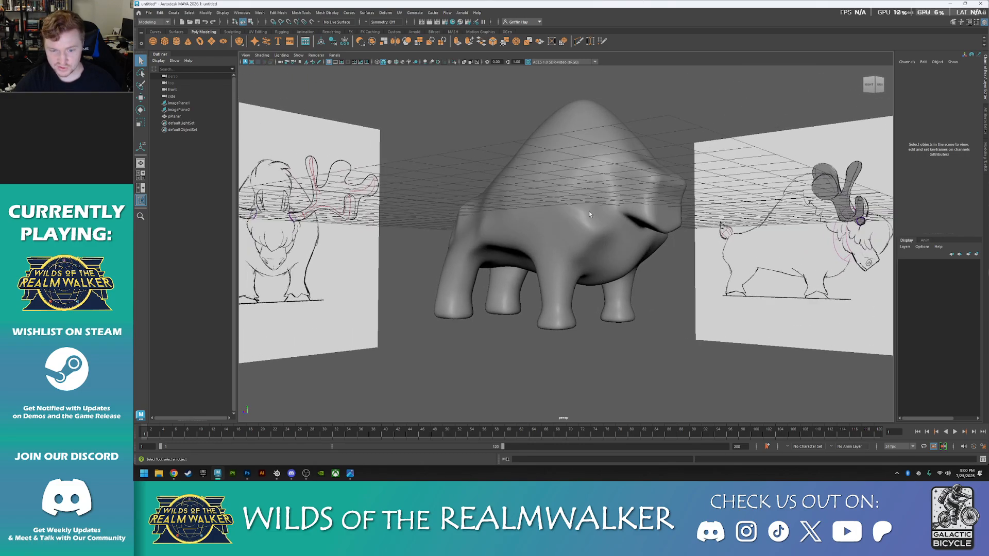
left_click_drag(570, 227, 617, 216, "alt")
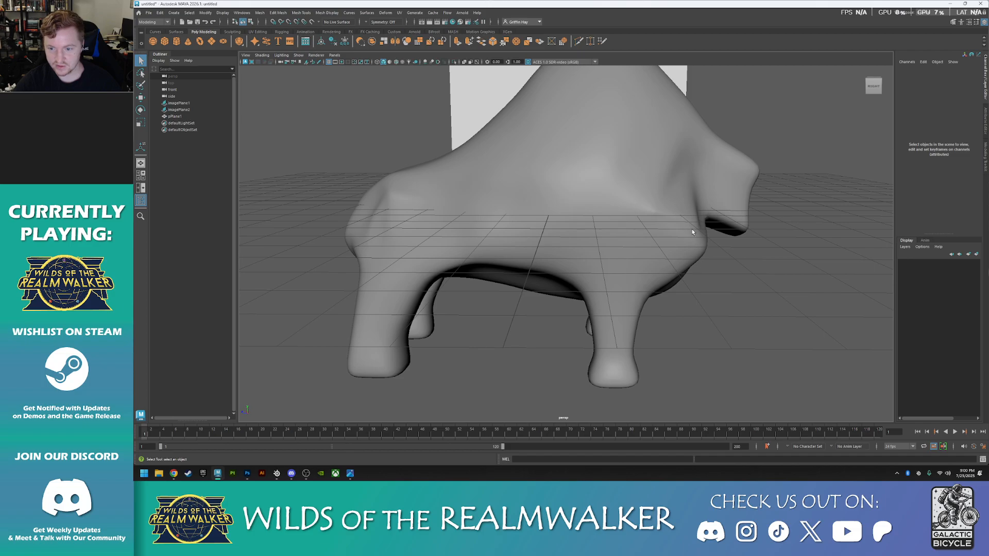
left_click_drag(673, 252, 668, 210, "alt")
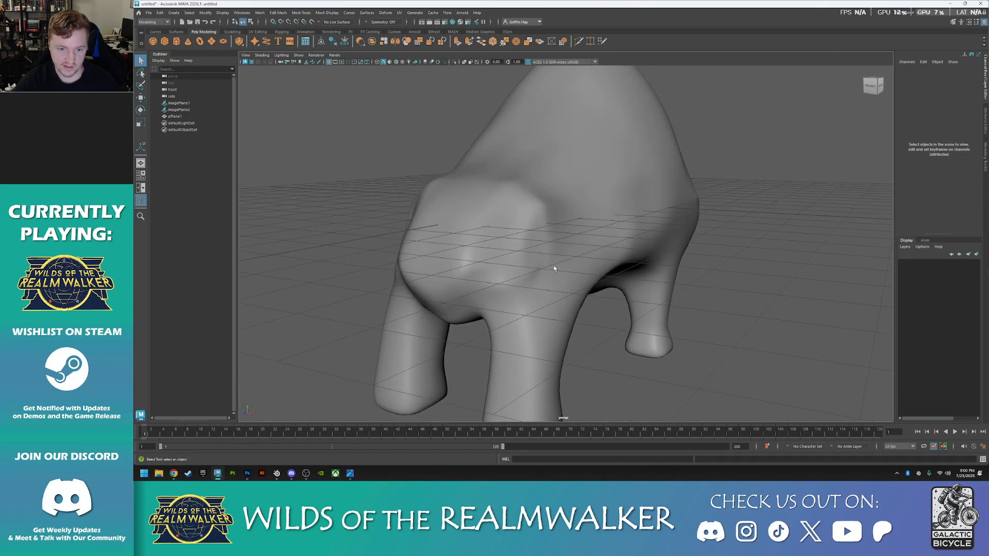
left_click_drag(389, 243, 417, 267, "alt")
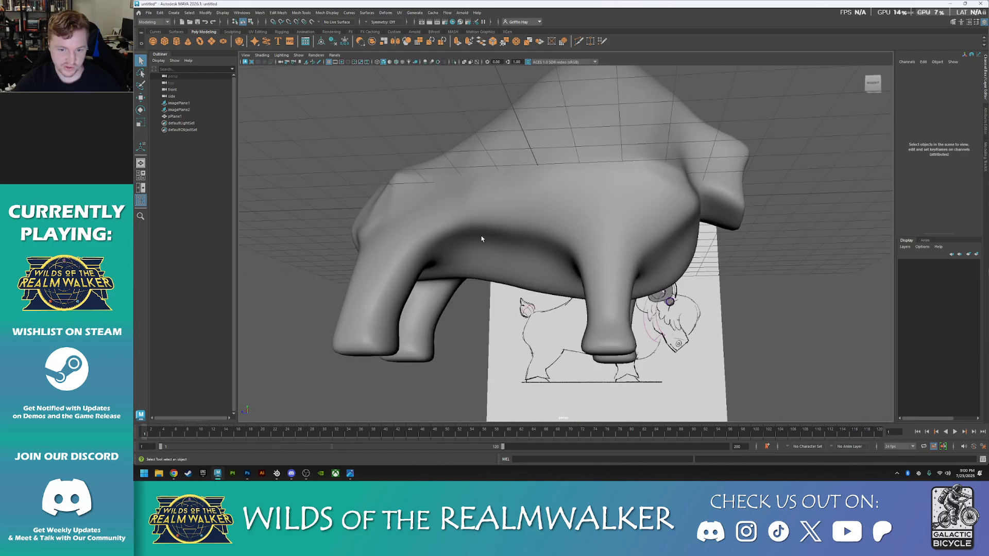
left_click_drag(520, 258, 635, 264, "alt")
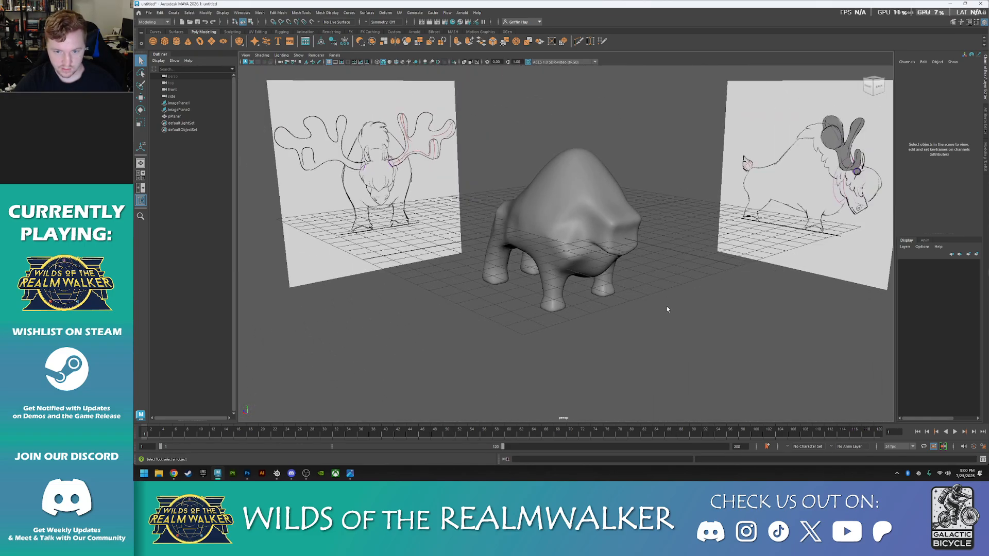
left_click_drag(666, 306, 637, 318, "alt")
- Save the scene as Mamut_001 in Maya Binary format in the project's scenes folder
key("ctrl+shift+s")
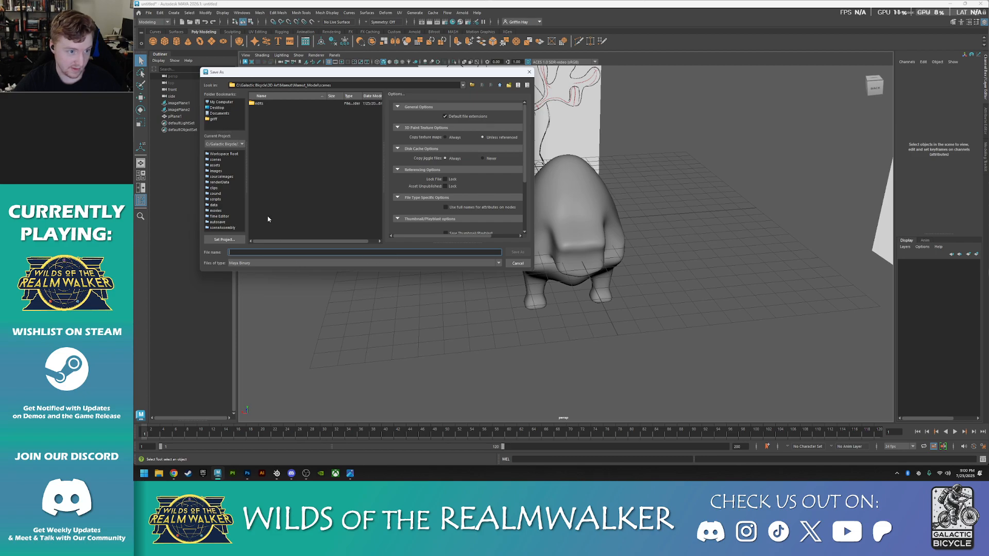
type("Mamut_001")
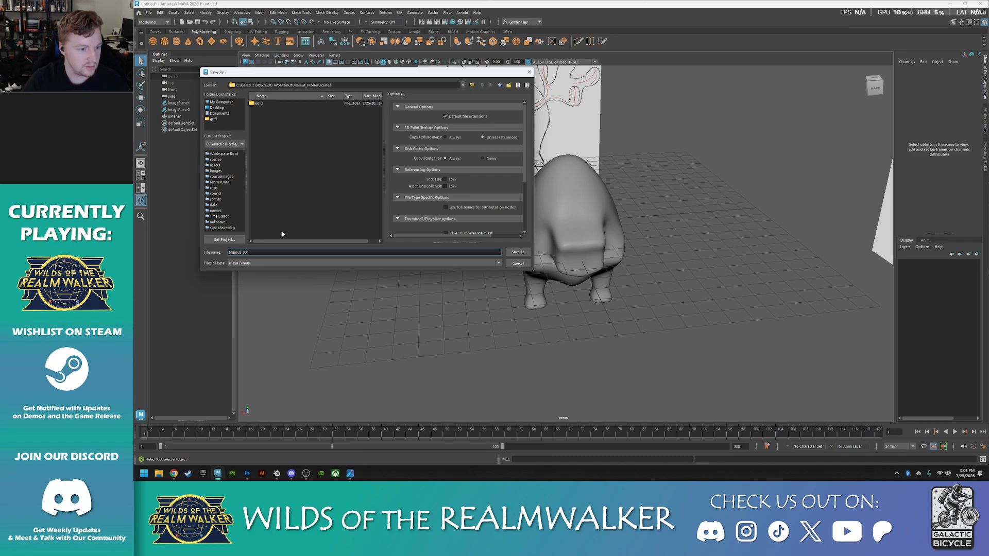
key("Return")
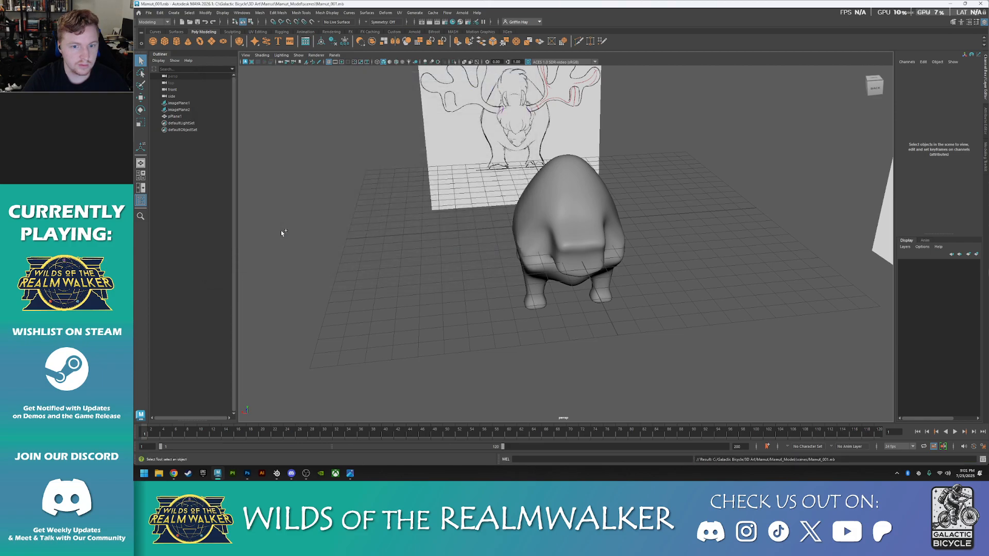
left_click_drag(470, 252, 564, 307, "alt")
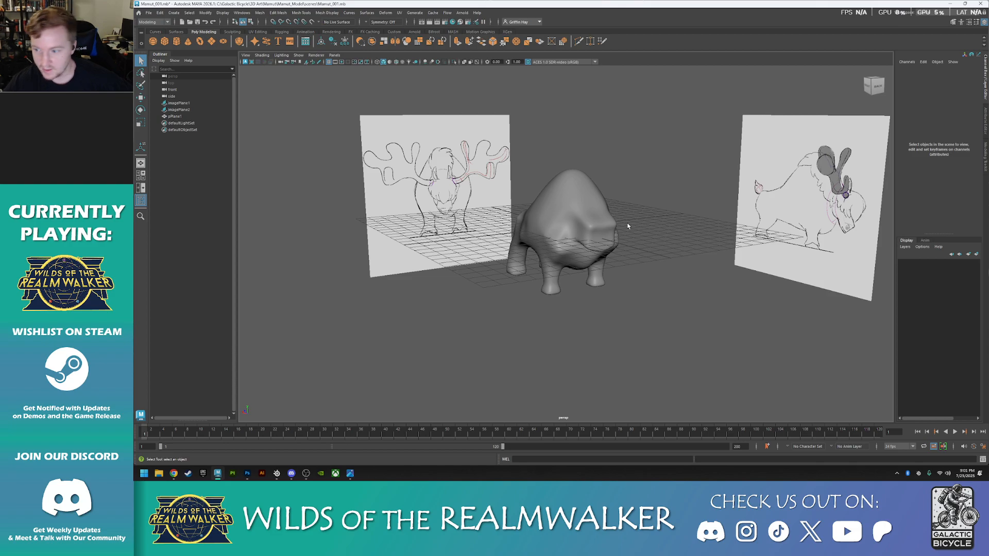
left_click_drag(700, 221, 576, 300, "alt")
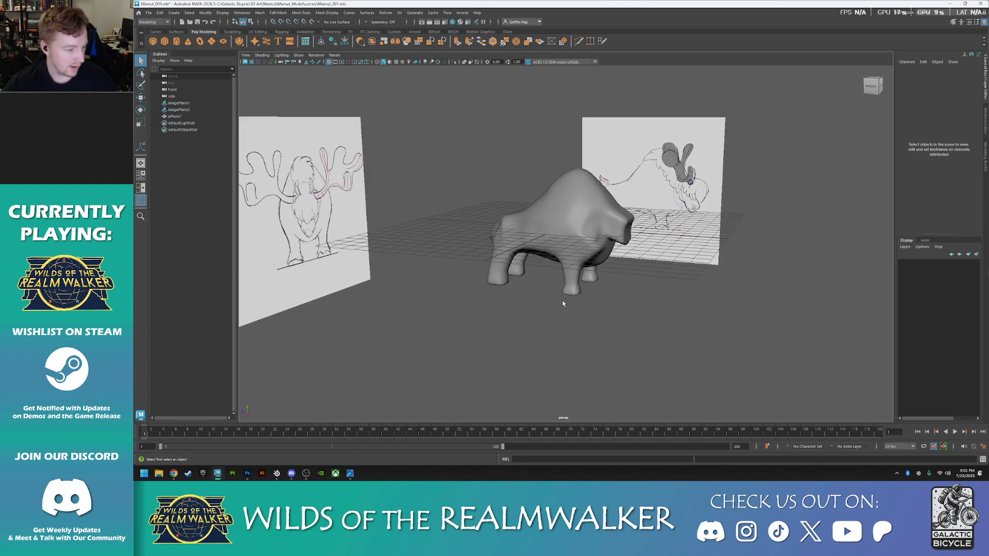